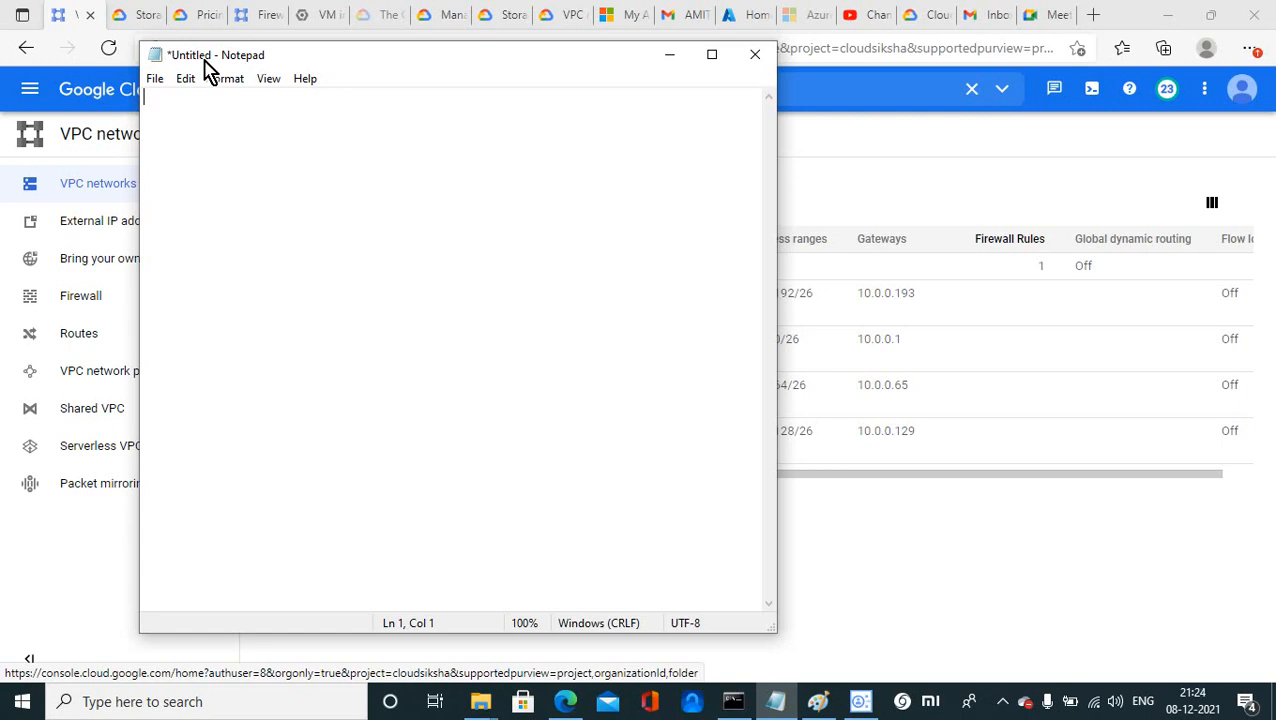
# Move the blank Notepad note aside, write "VPC/Subnet" in it and minimize it
pyautogui.moveTo(380, 64); pyautogui.dragTo(622, 84)
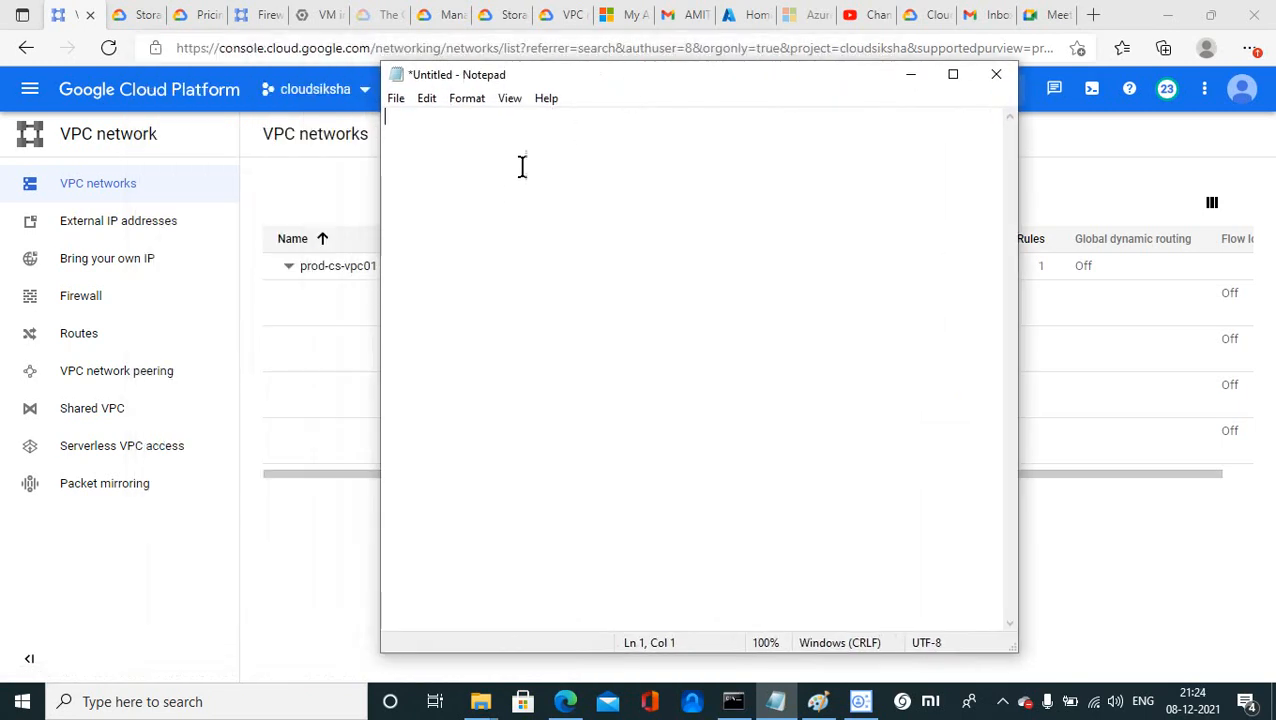
pyautogui.write('VPC/Subnet')
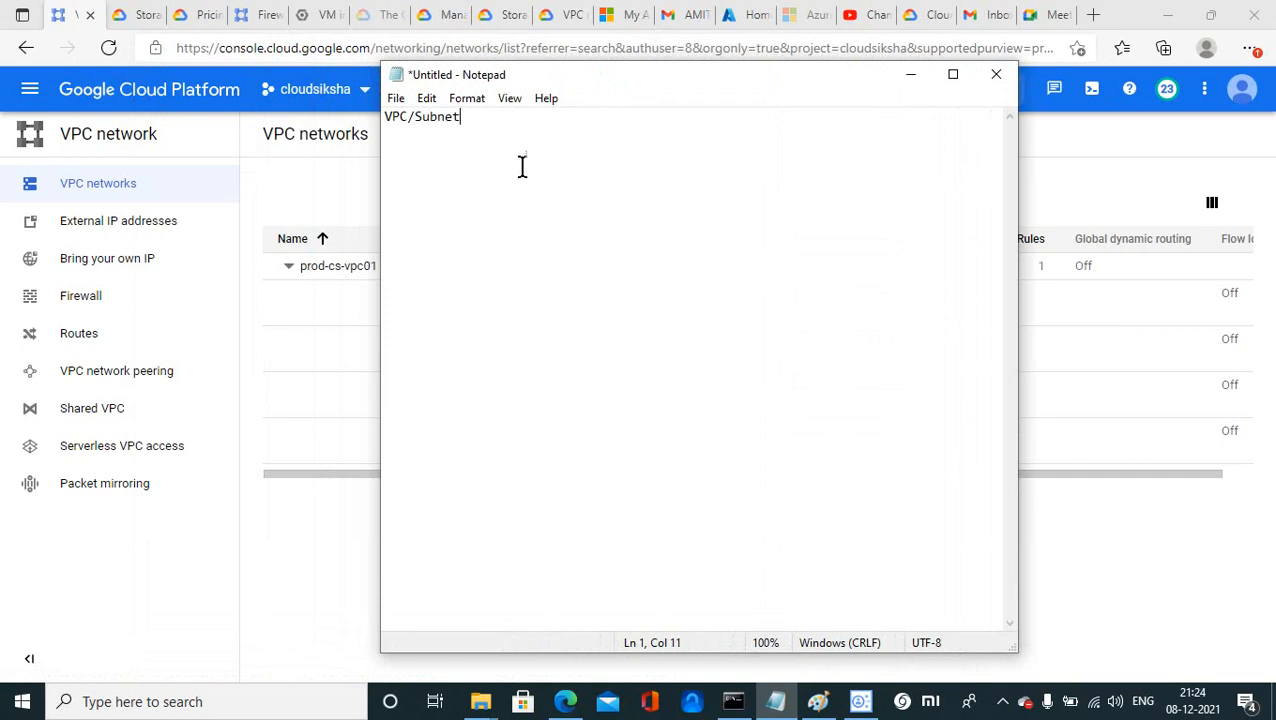
pyautogui.click(910, 76)
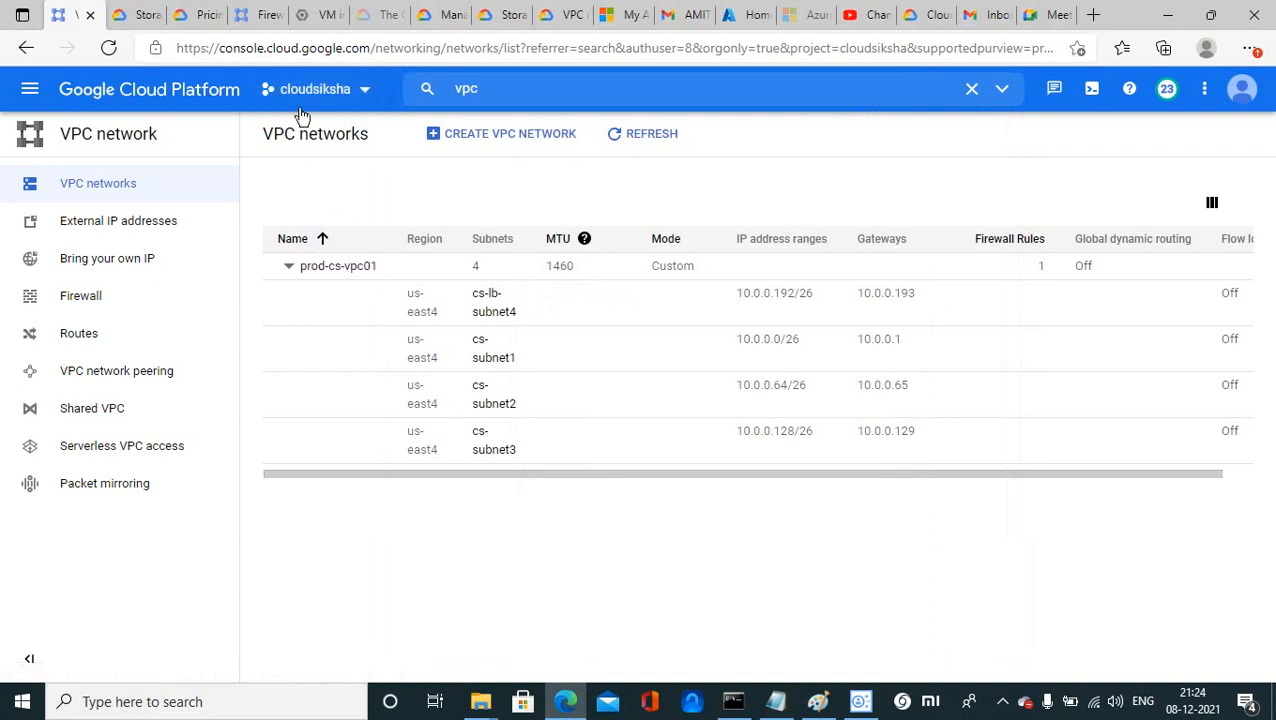
# View the list of available projects and close it without switching projects
pyautogui.click(366, 94)
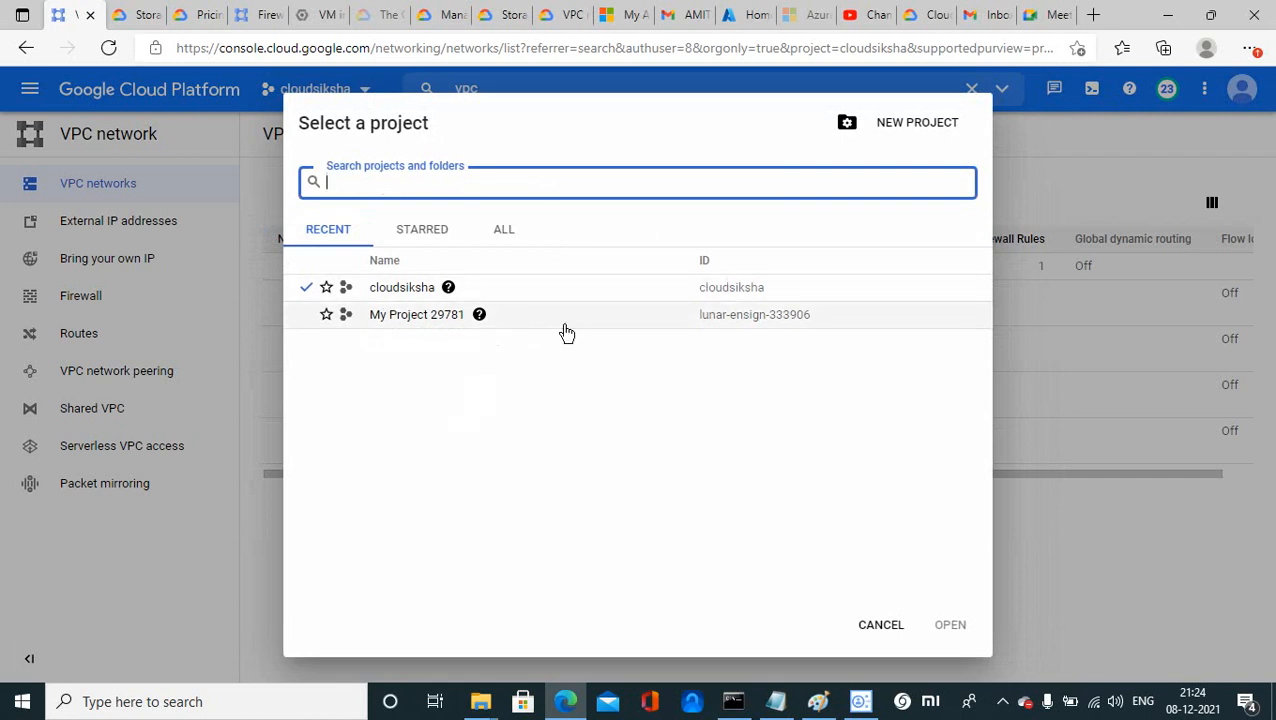
pyautogui.click(1056, 144)
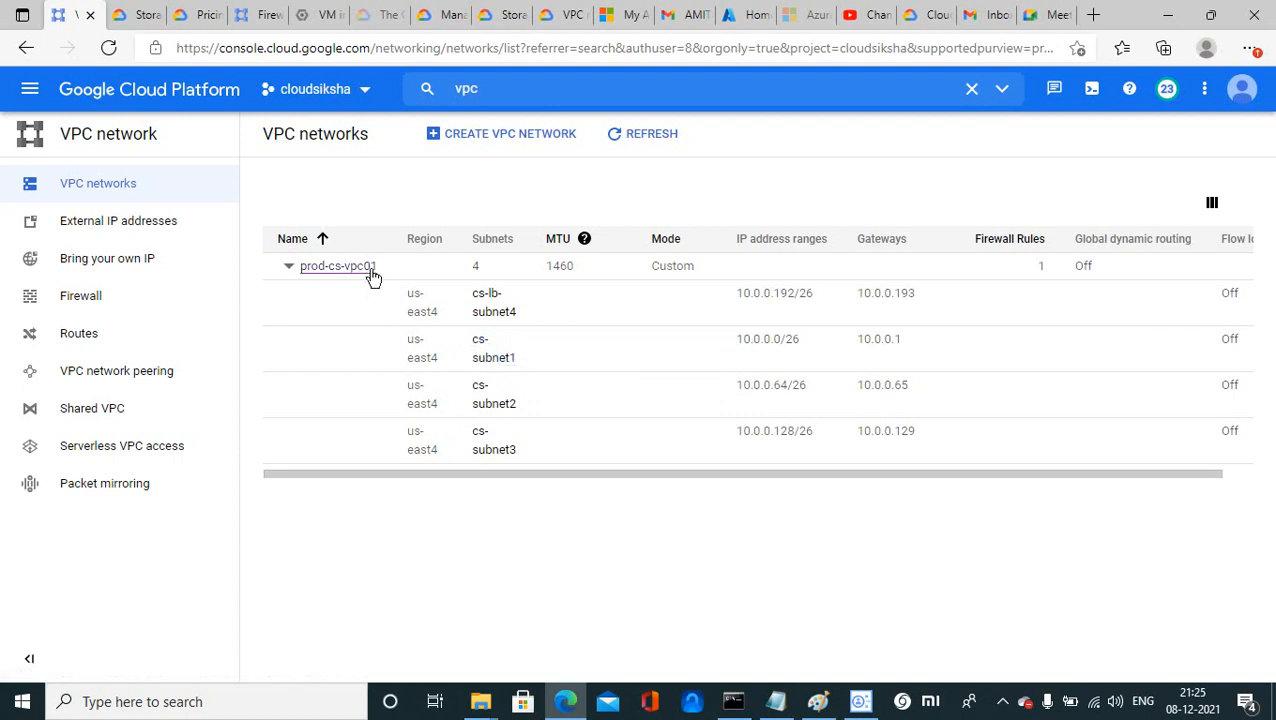
pyautogui.click(507, 88)
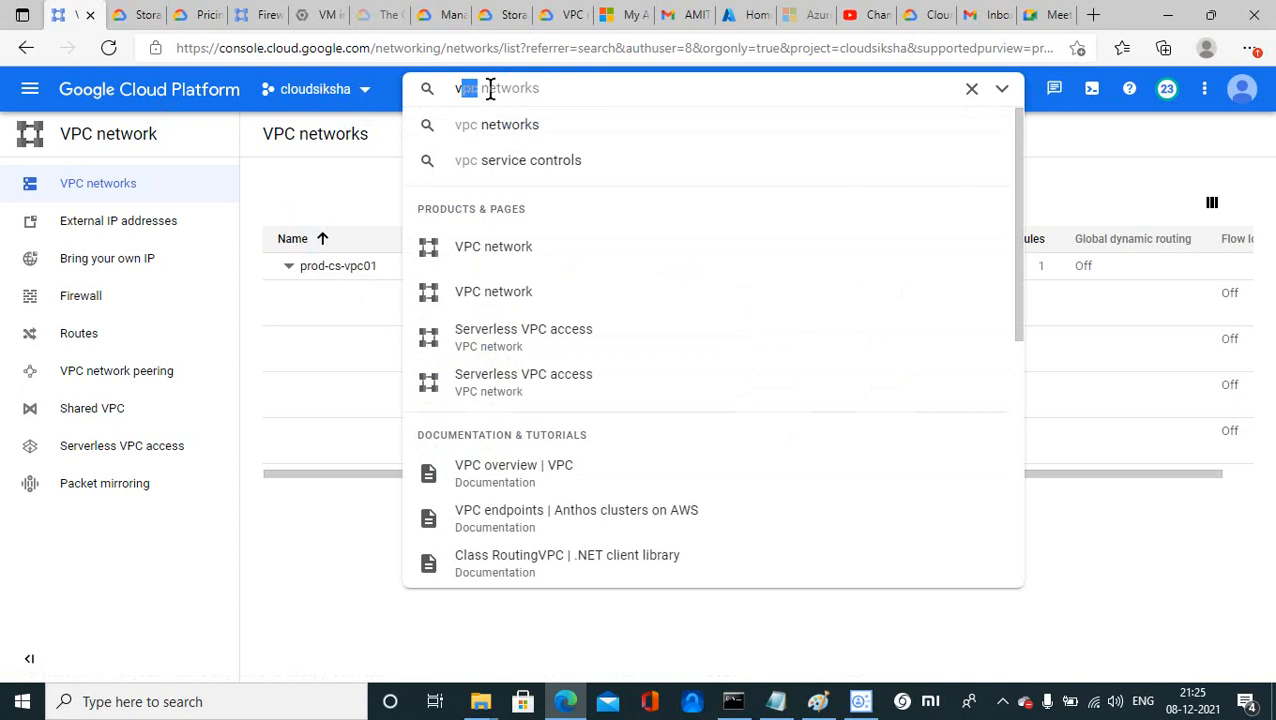
pyautogui.click(495, 90)
pyautogui.moveTo(517, 90); pyautogui.dragTo(398, 92)
pyautogui.write('vm')
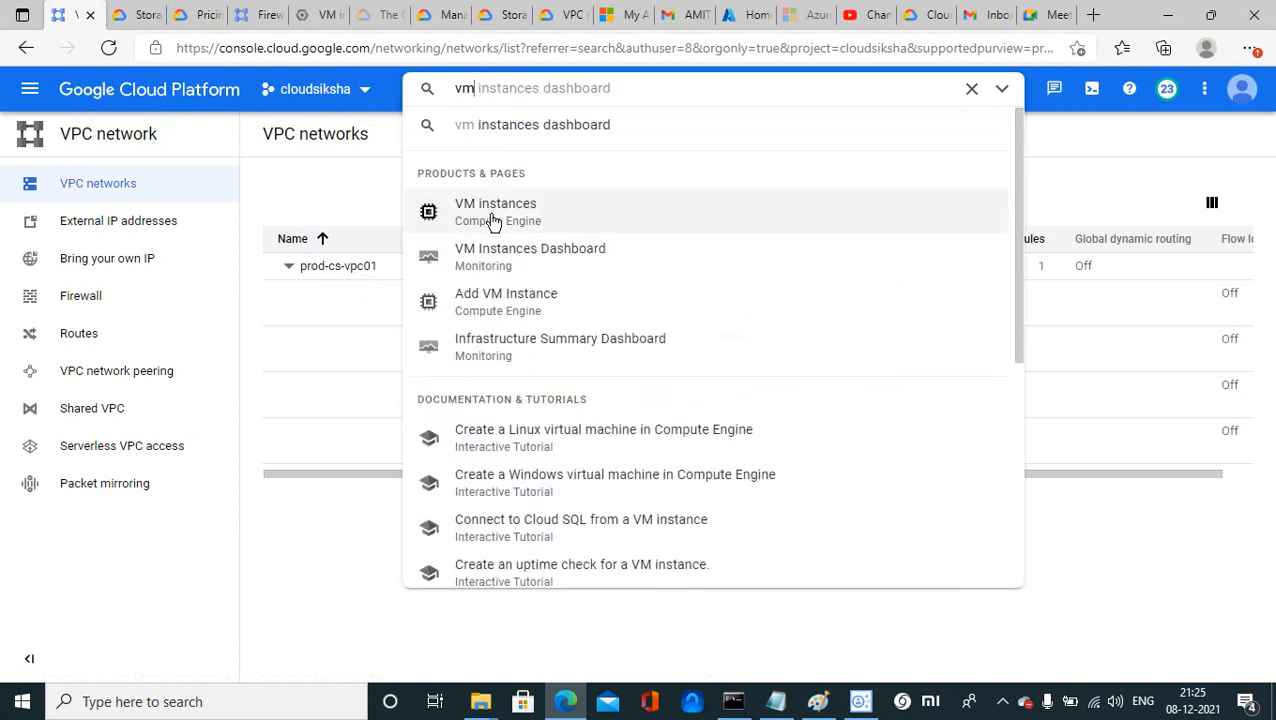
# Open the VM instances page of Compute Engine
pyautogui.click(29, 89)
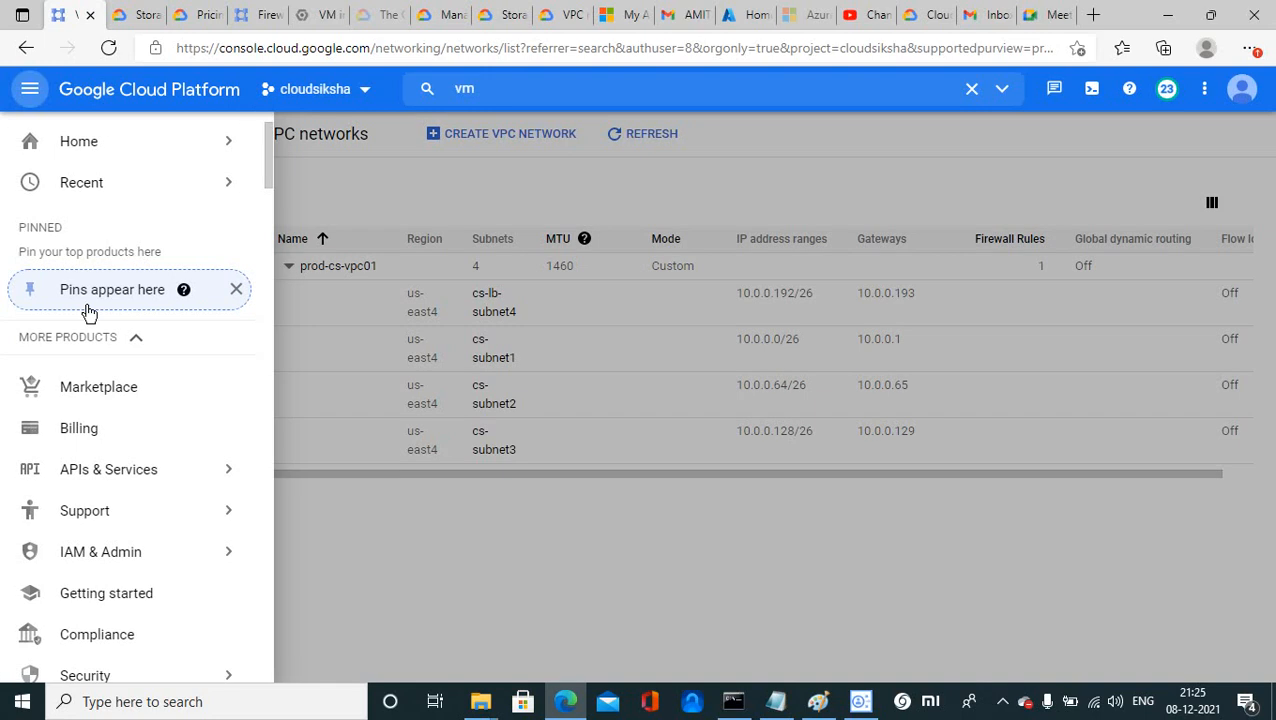
pyautogui.moveTo(270, 370); pyautogui.dragTo(268, 398)
pyautogui.click(122, 400)
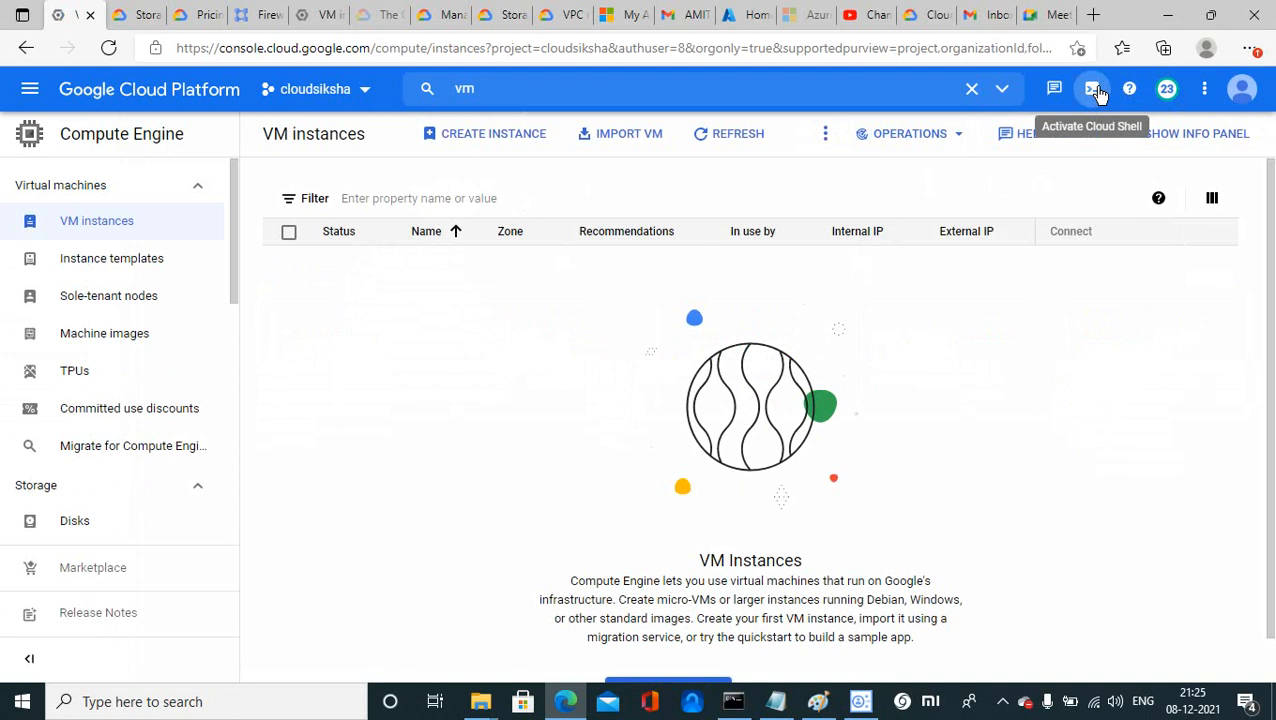
# Start creating a new VM instance and name it test-vm01
pyautogui.click(512, 143)
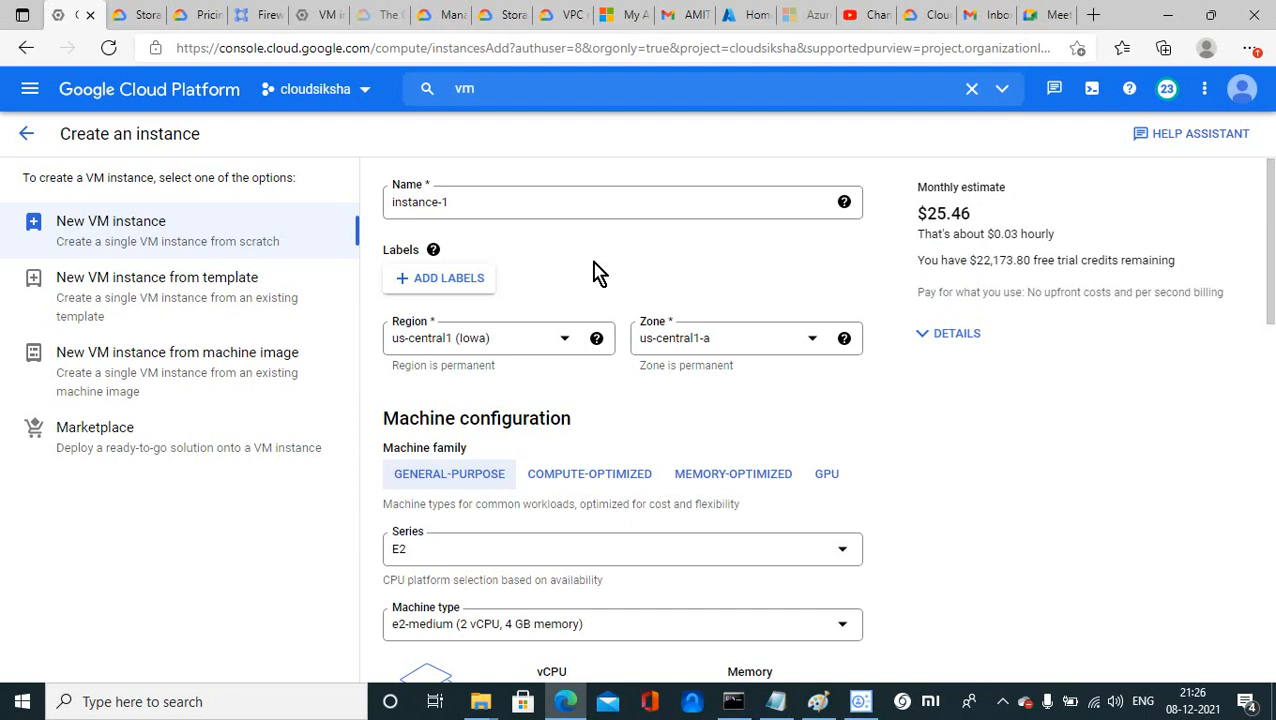
pyautogui.moveTo(458, 200); pyautogui.dragTo(384, 199)
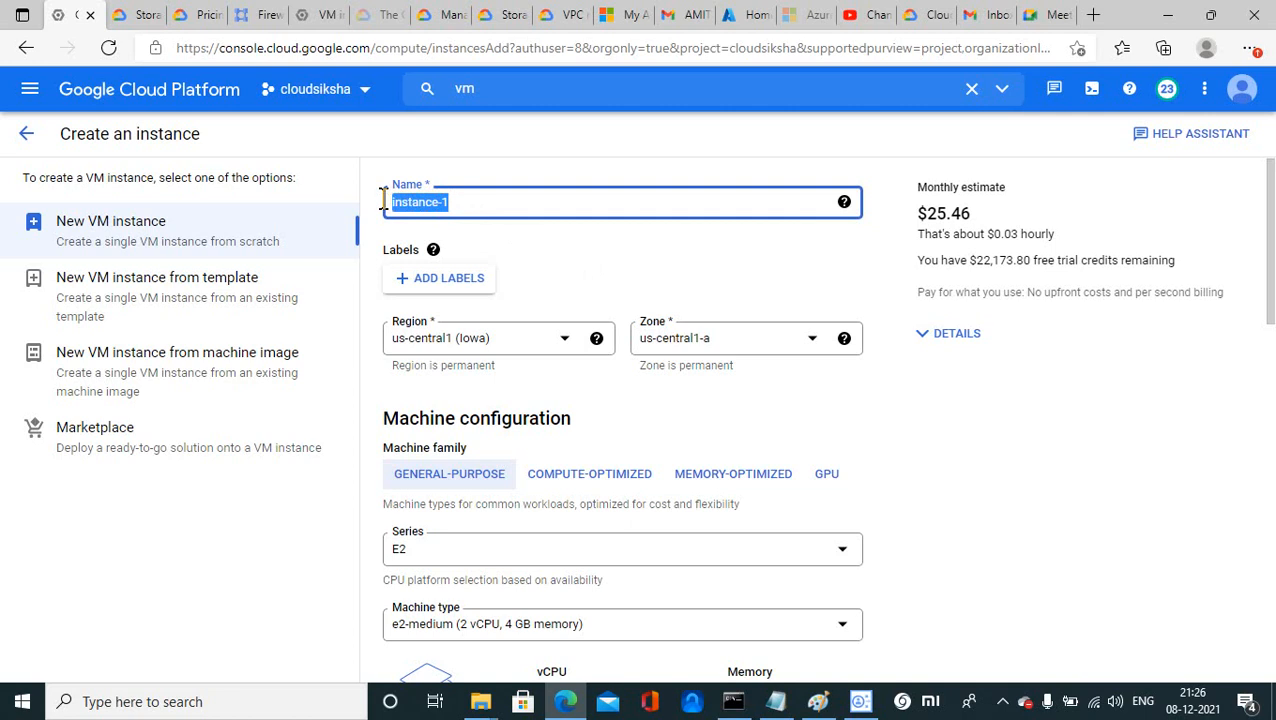
pyautogui.write('test-vm')
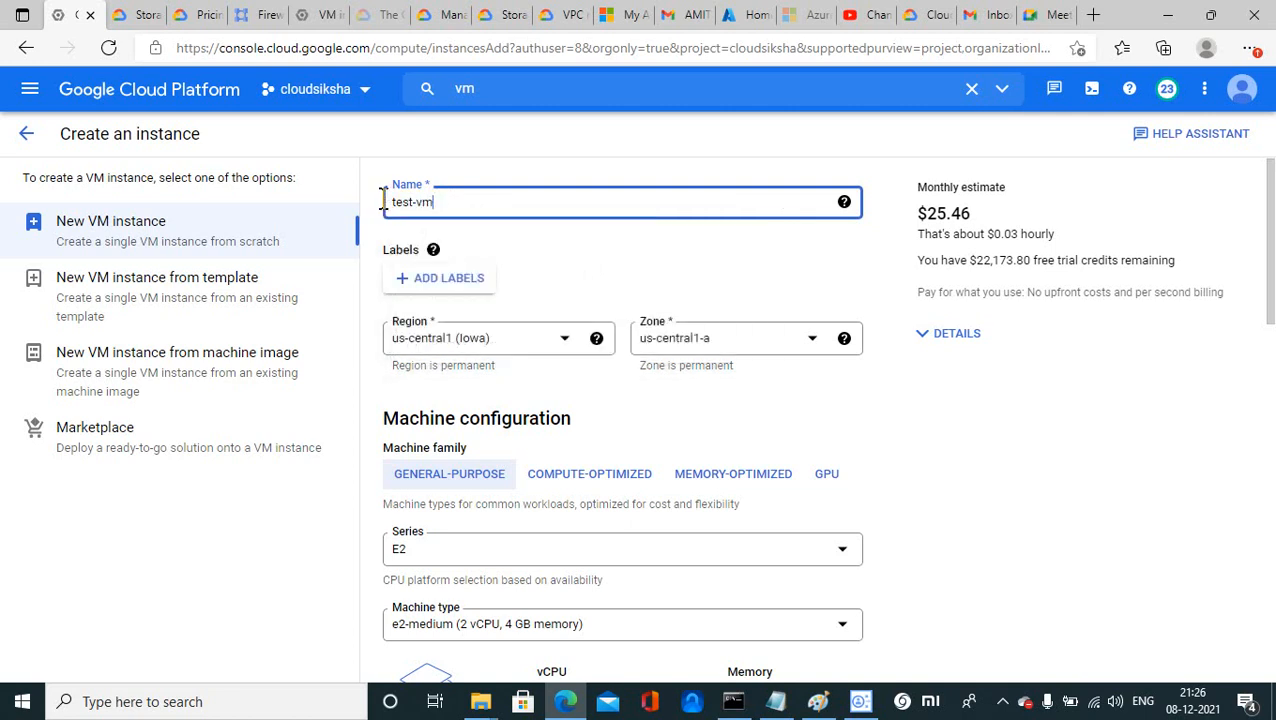
pyautogui.write('01')
# Set the instance's region to us-east4 (Northern Virginia) and its zone to us-east4-a
pyautogui.click(565, 341)
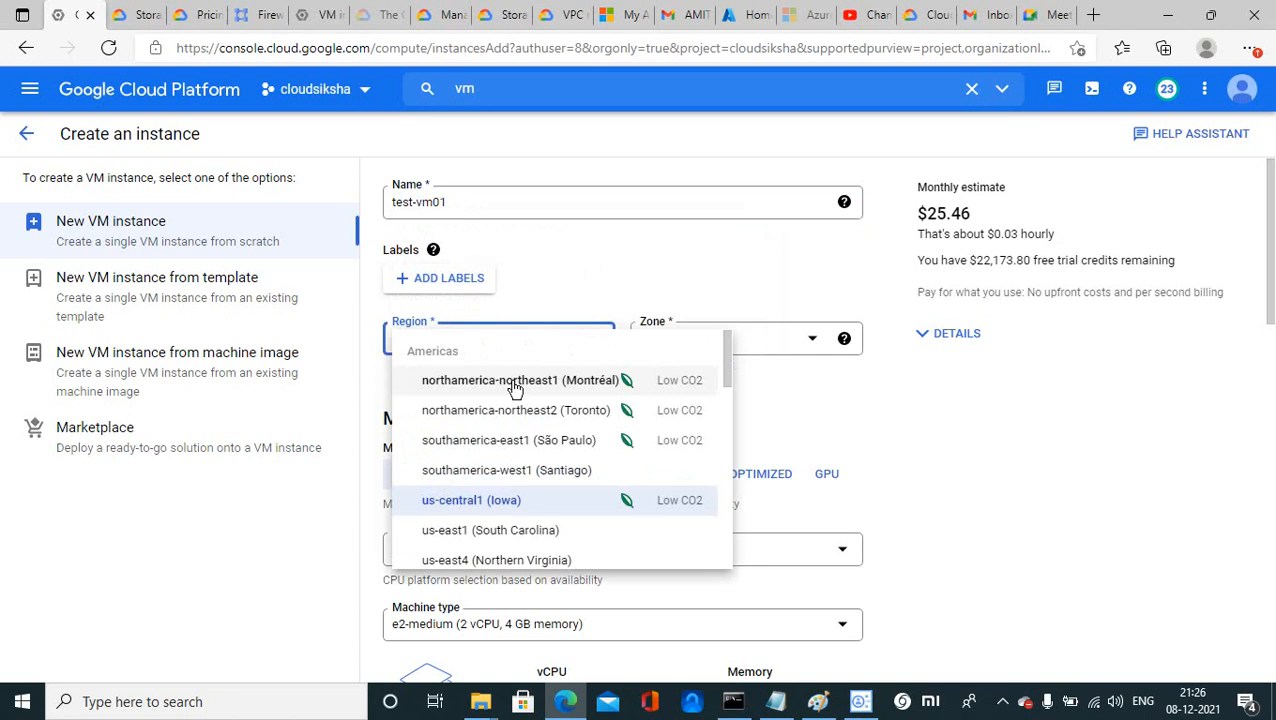
pyautogui.click(482, 561)
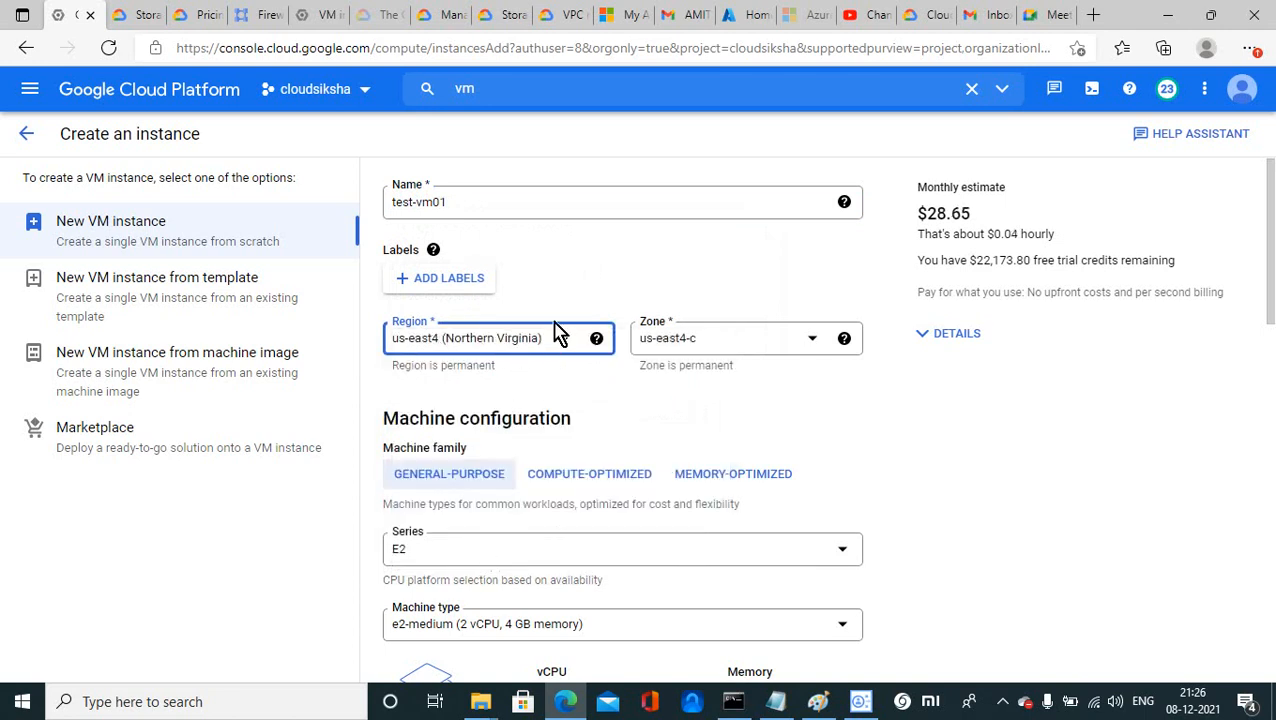
pyautogui.click(814, 345)
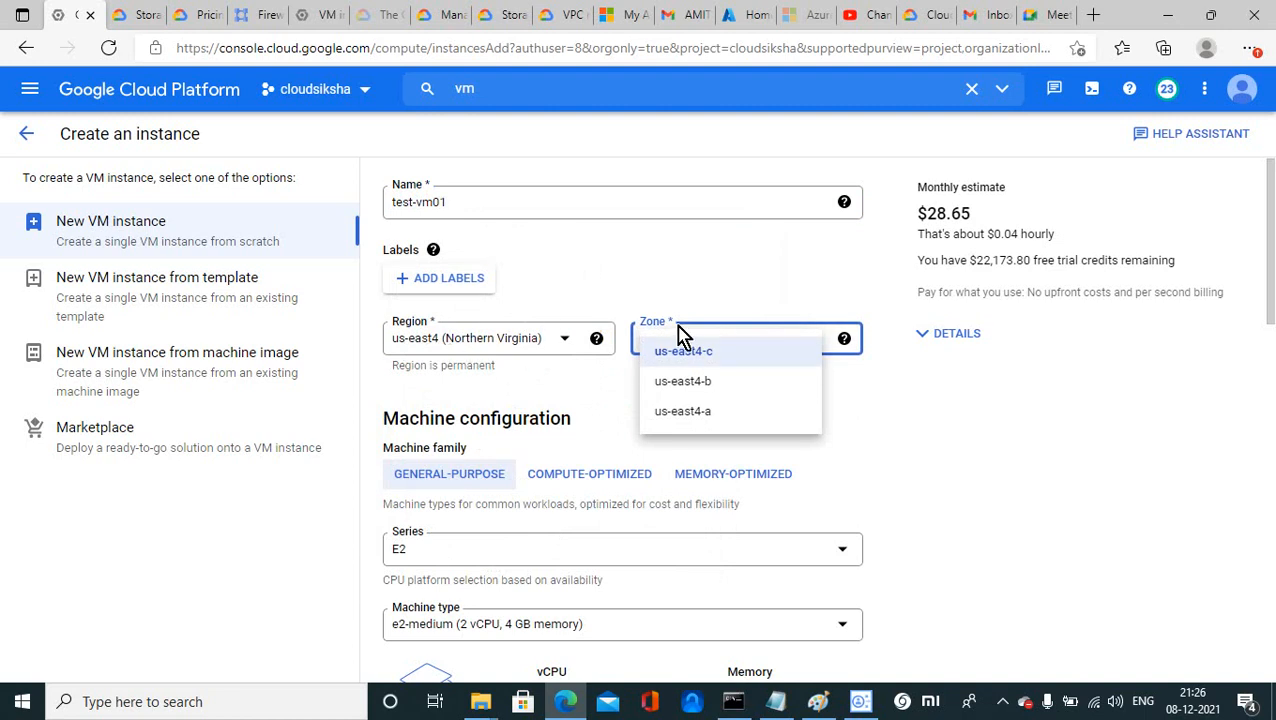
pyautogui.click(690, 414)
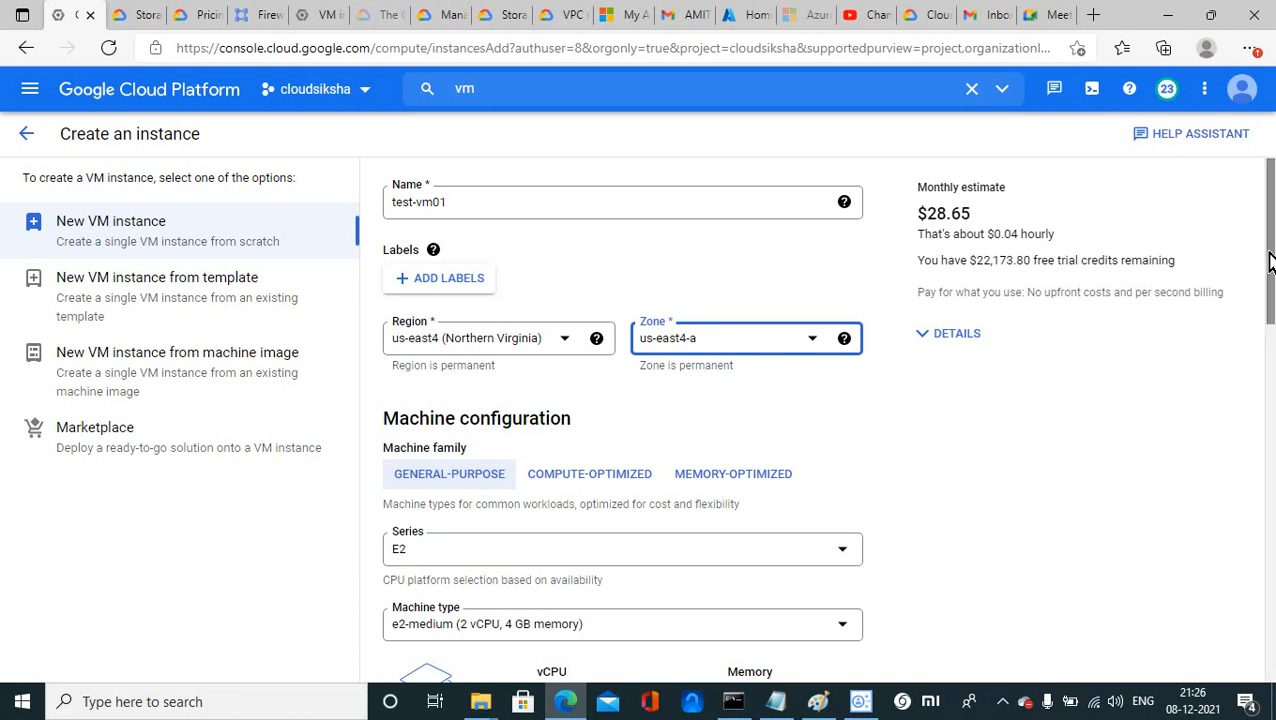
# Compare the memory-optimized and compute-optimized machine families, and return to the general-purpose family
pyautogui.moveTo(1268, 245); pyautogui.dragTo(1265, 333)
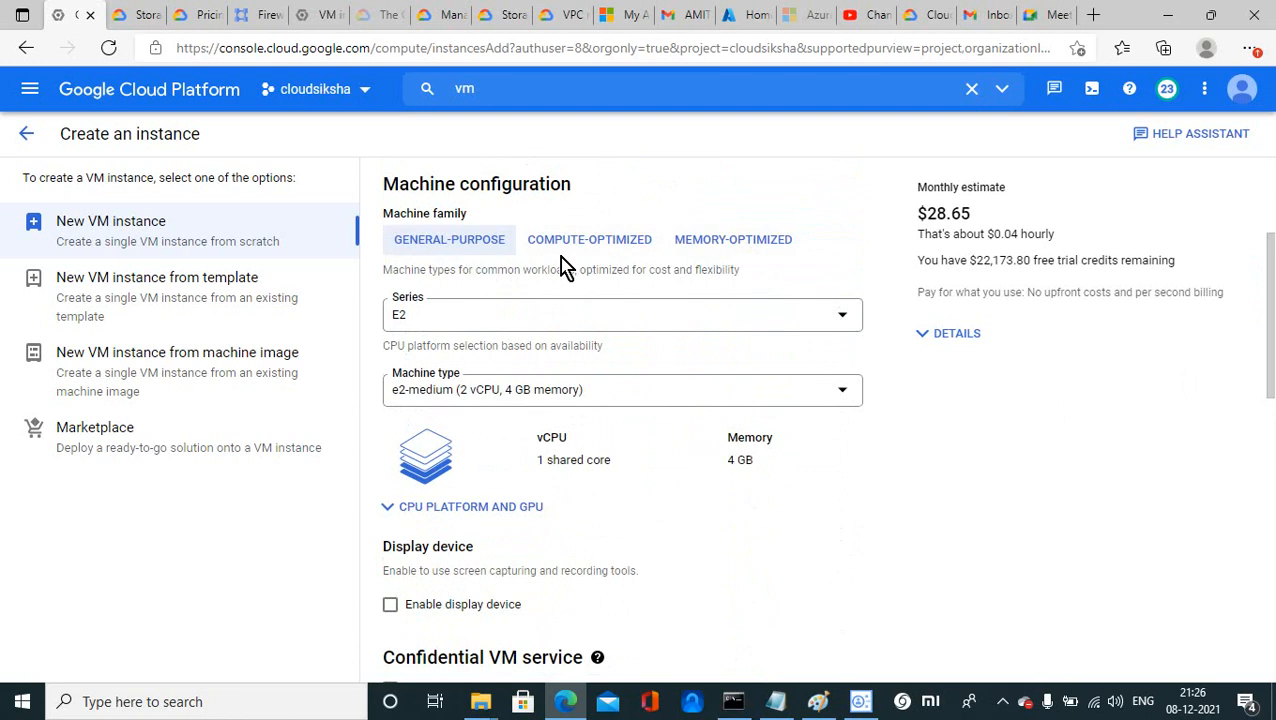
pyautogui.click(757, 236)
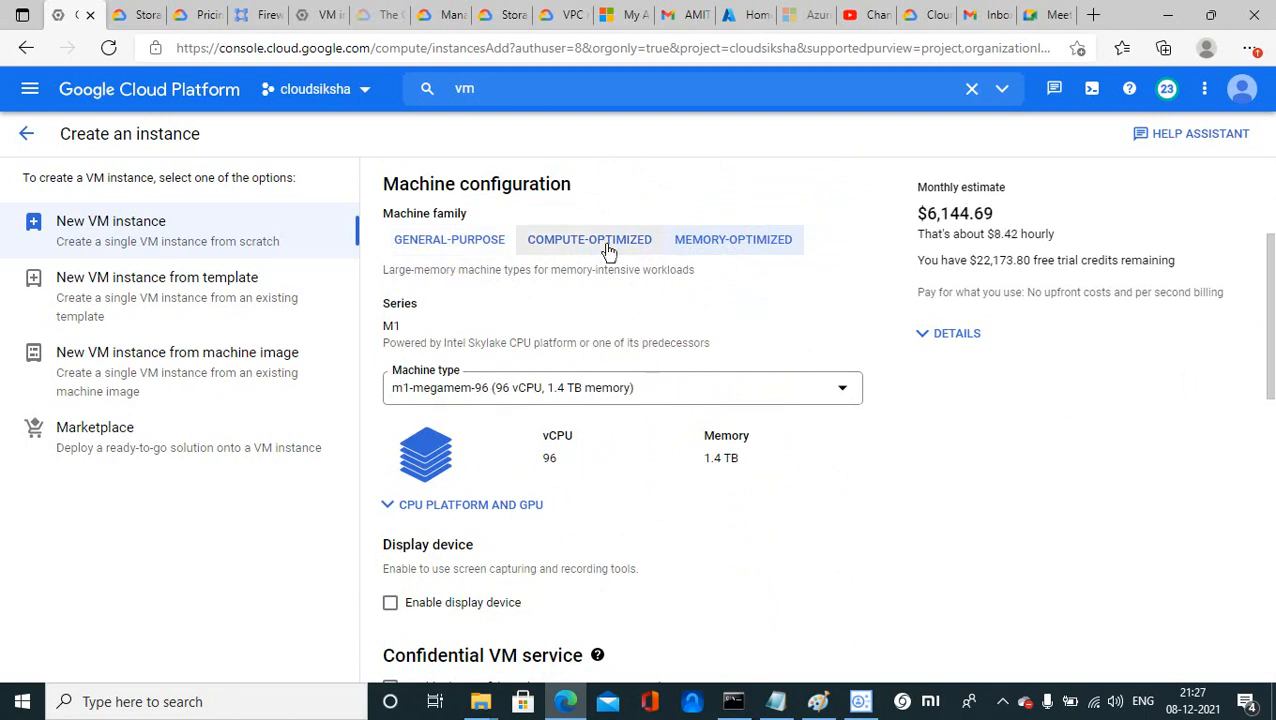
pyautogui.click(547, 245)
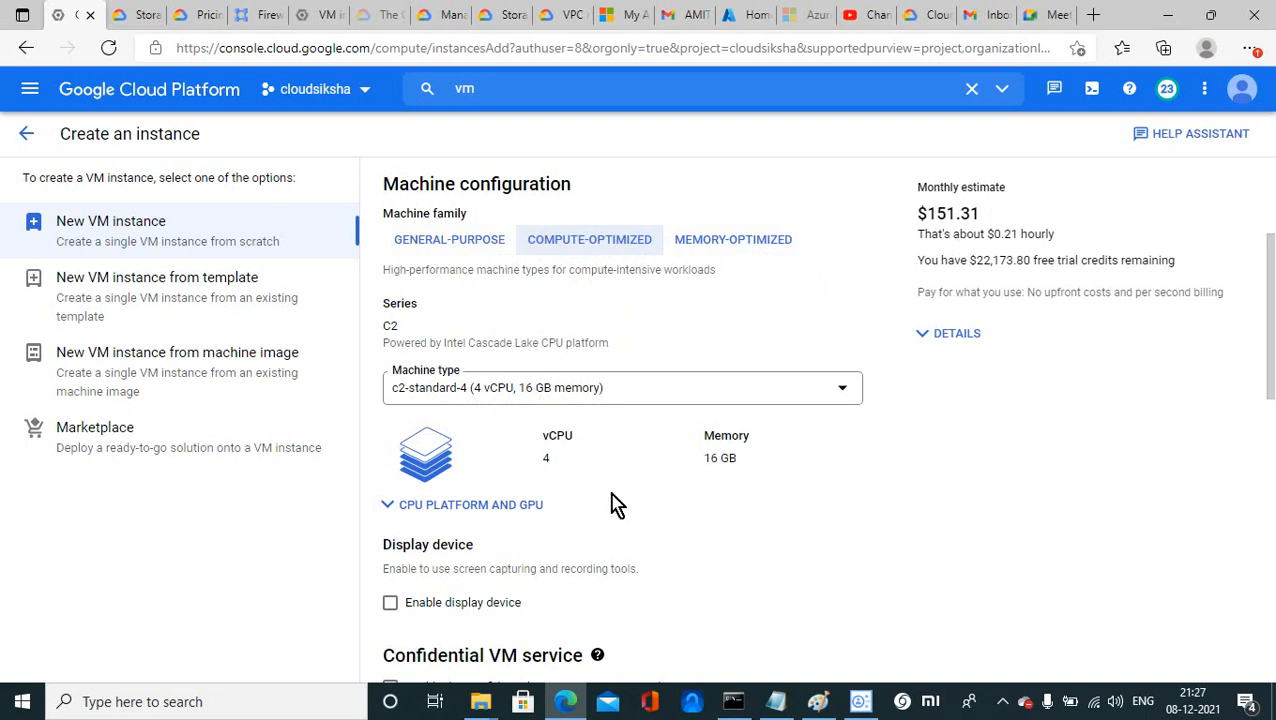
pyautogui.click(454, 252)
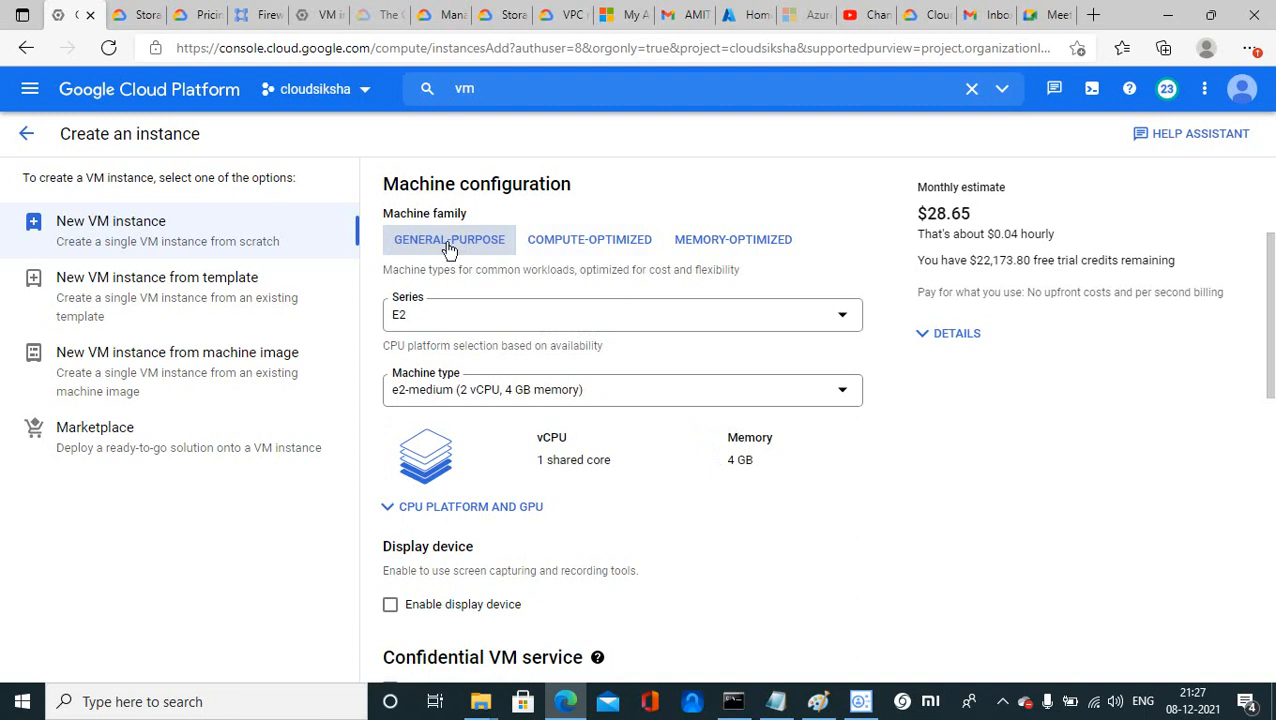
# Set the machine type to e2-small (2 vCPU, 2 GB memory) and review the CPU platform options
pyautogui.click(508, 392)
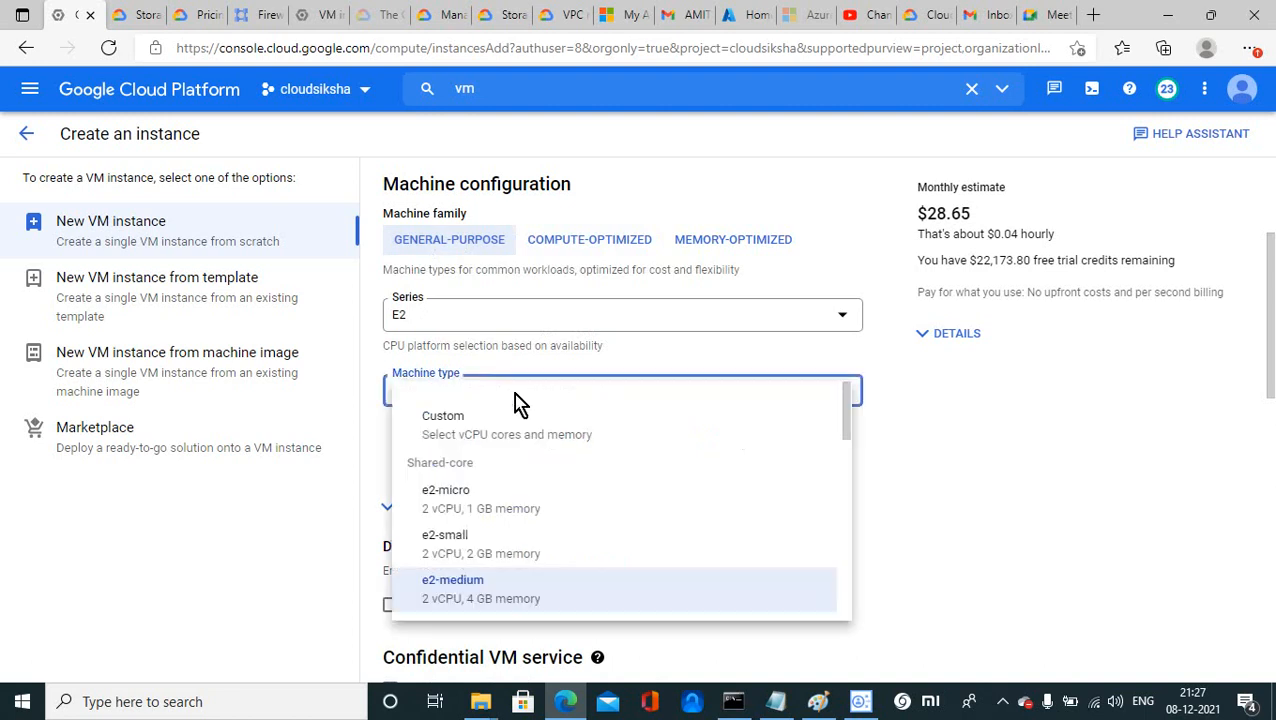
pyautogui.click(497, 558)
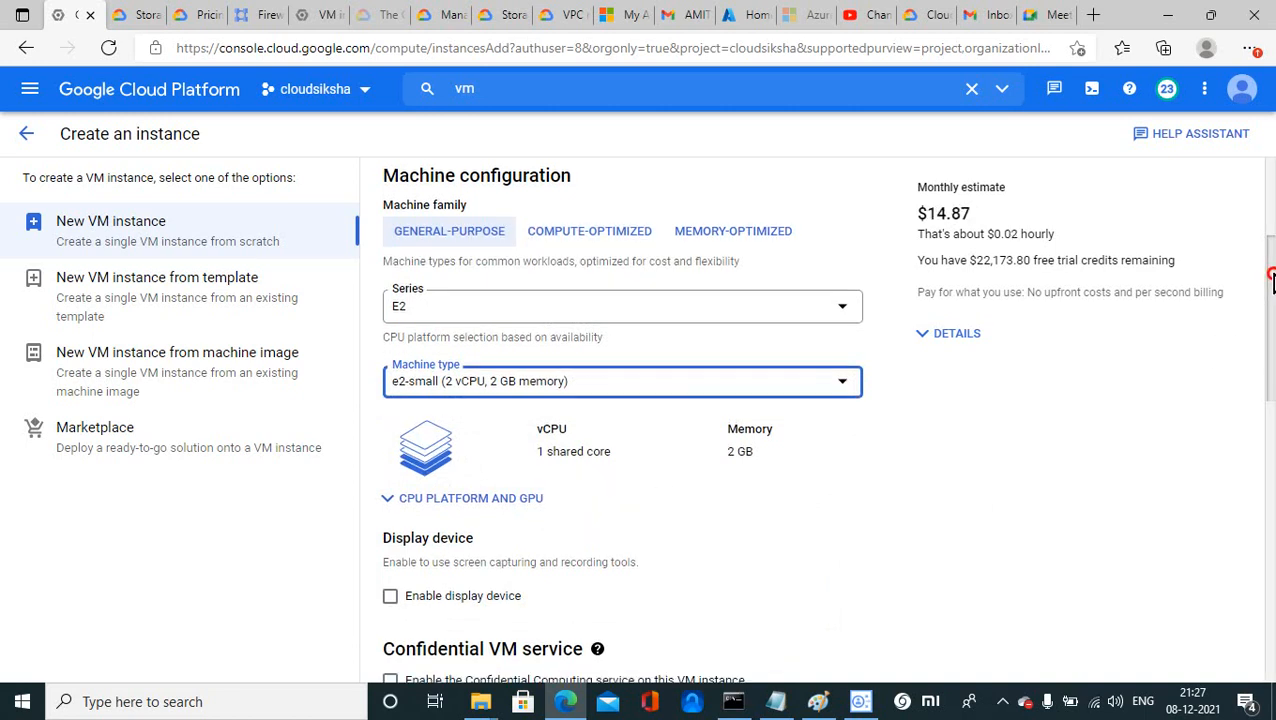
pyautogui.scroll(-1, 1015, 357)
pyautogui.click(388, 464)
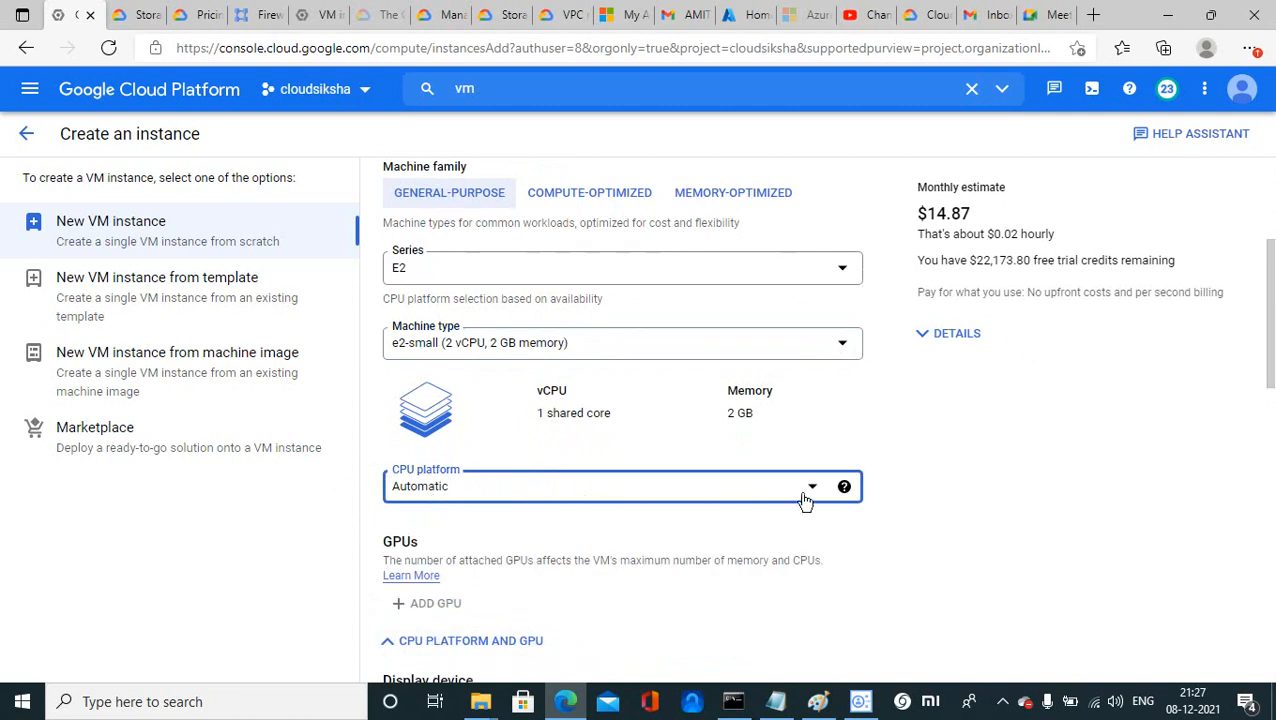
pyautogui.click(812, 492)
pyautogui.click(960, 503)
# Change the boot disk's operating system to Windows Server, version Windows Server 2012 R2 Datacenter
pyautogui.moveTo(1266, 355); pyautogui.dragTo(1267, 546)
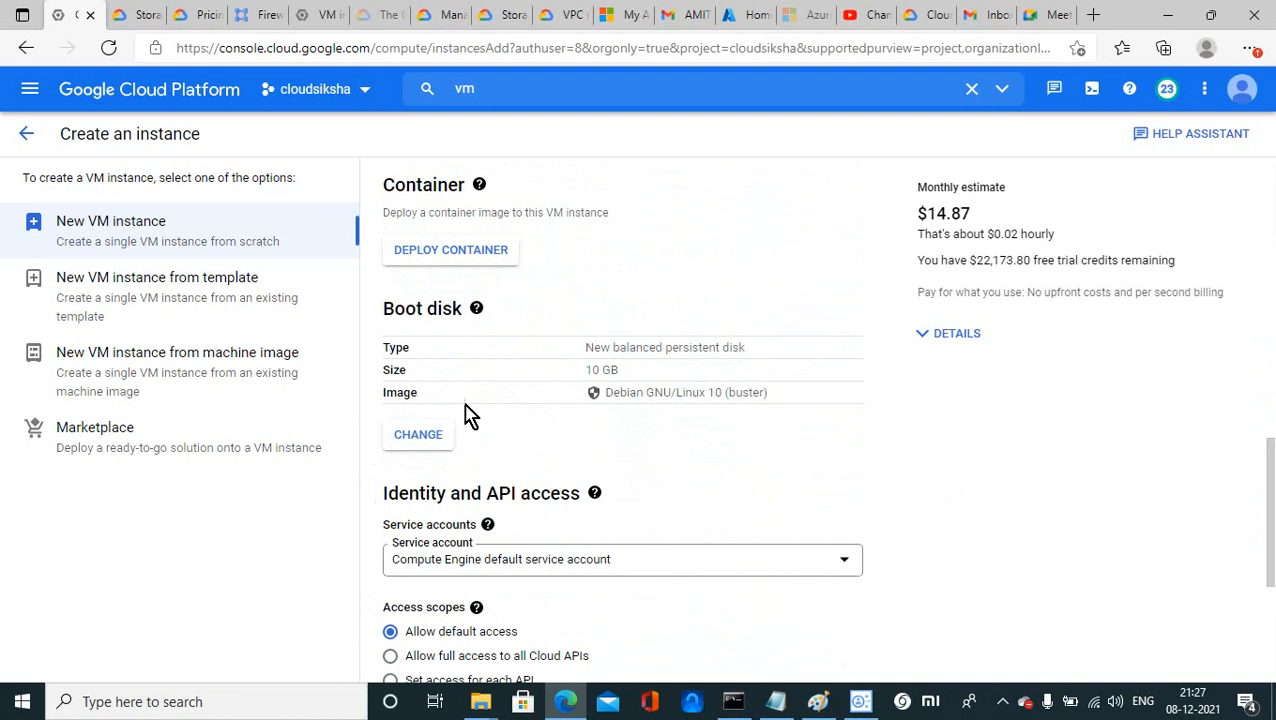
pyautogui.click(433, 436)
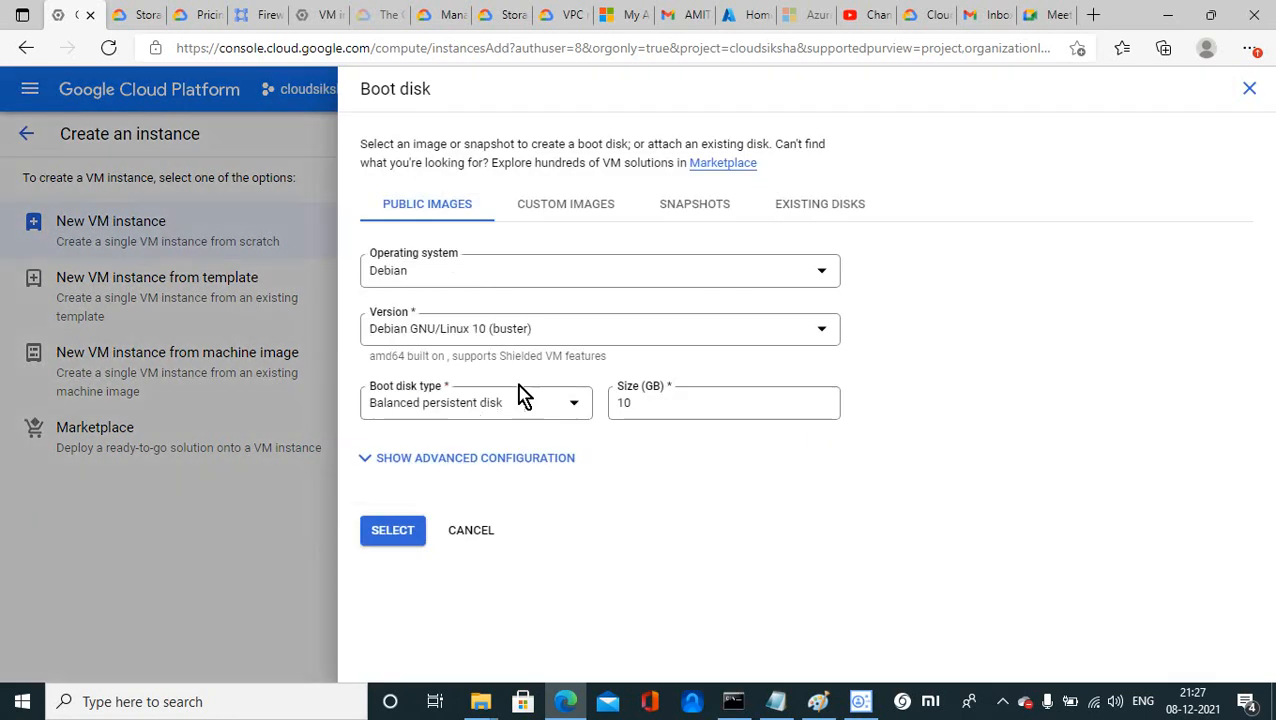
pyautogui.click(415, 274)
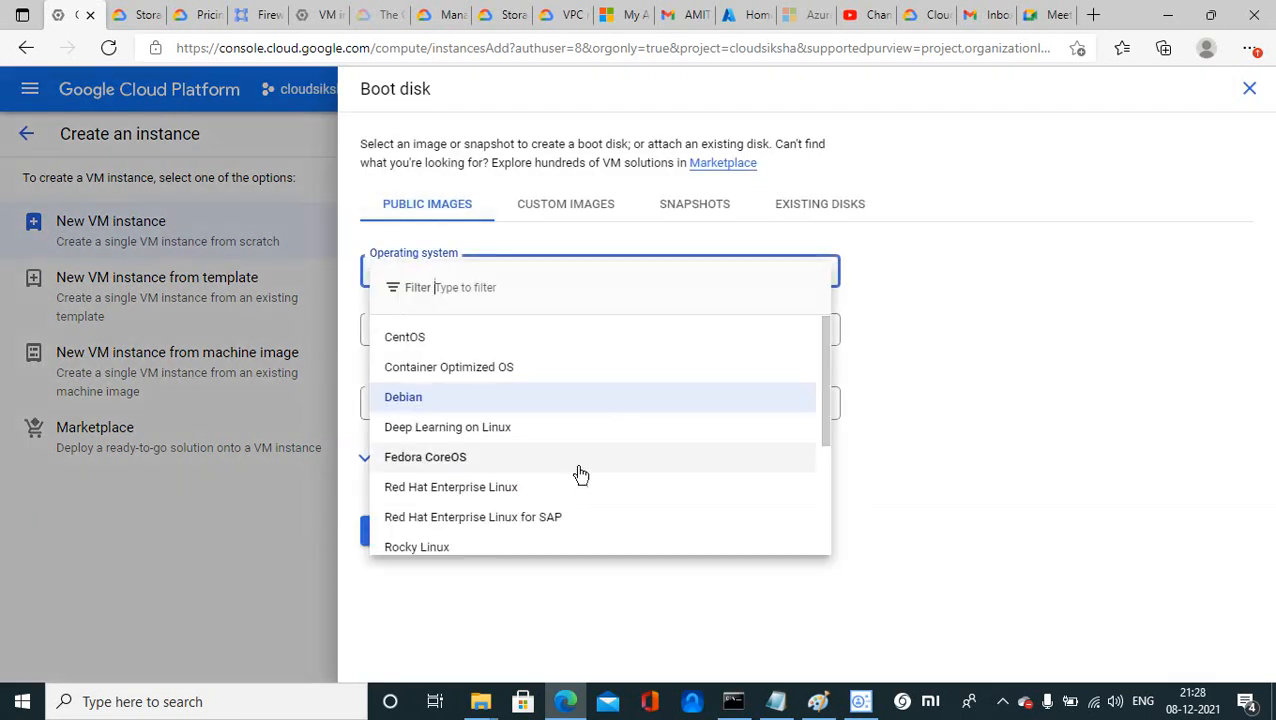
pyautogui.moveTo(820, 427); pyautogui.dragTo(812, 550)
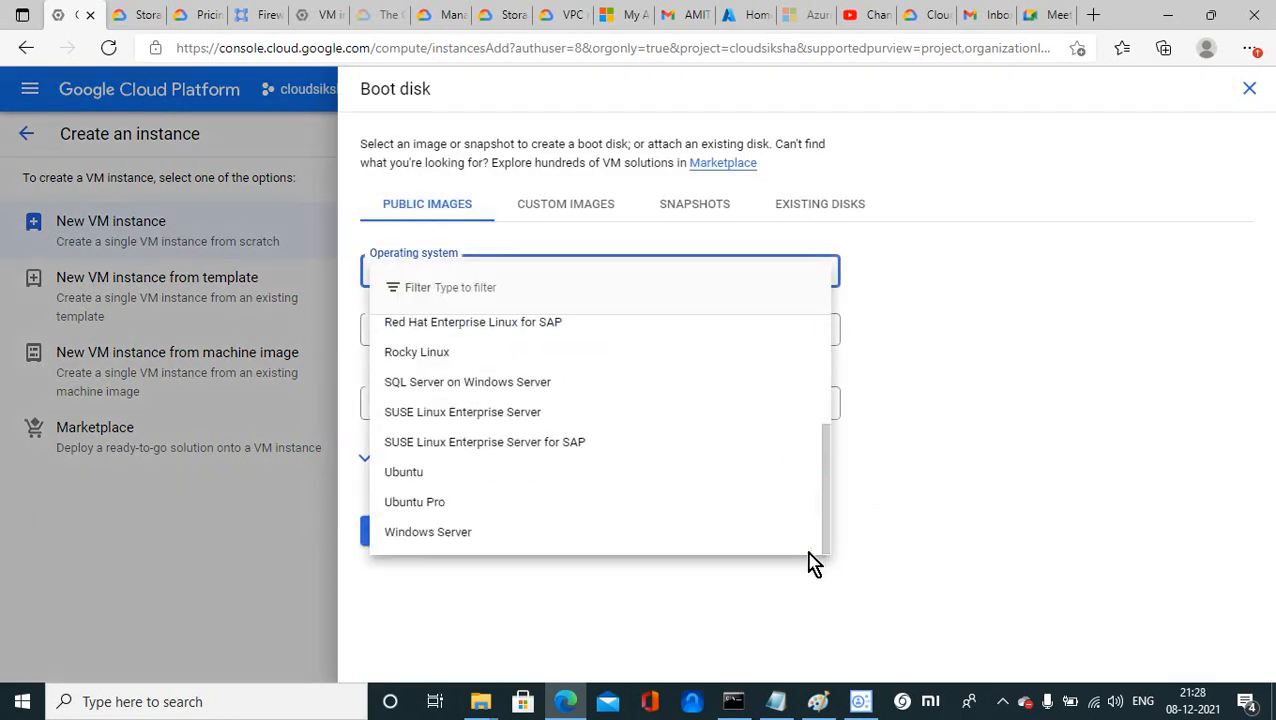
pyautogui.click(424, 534)
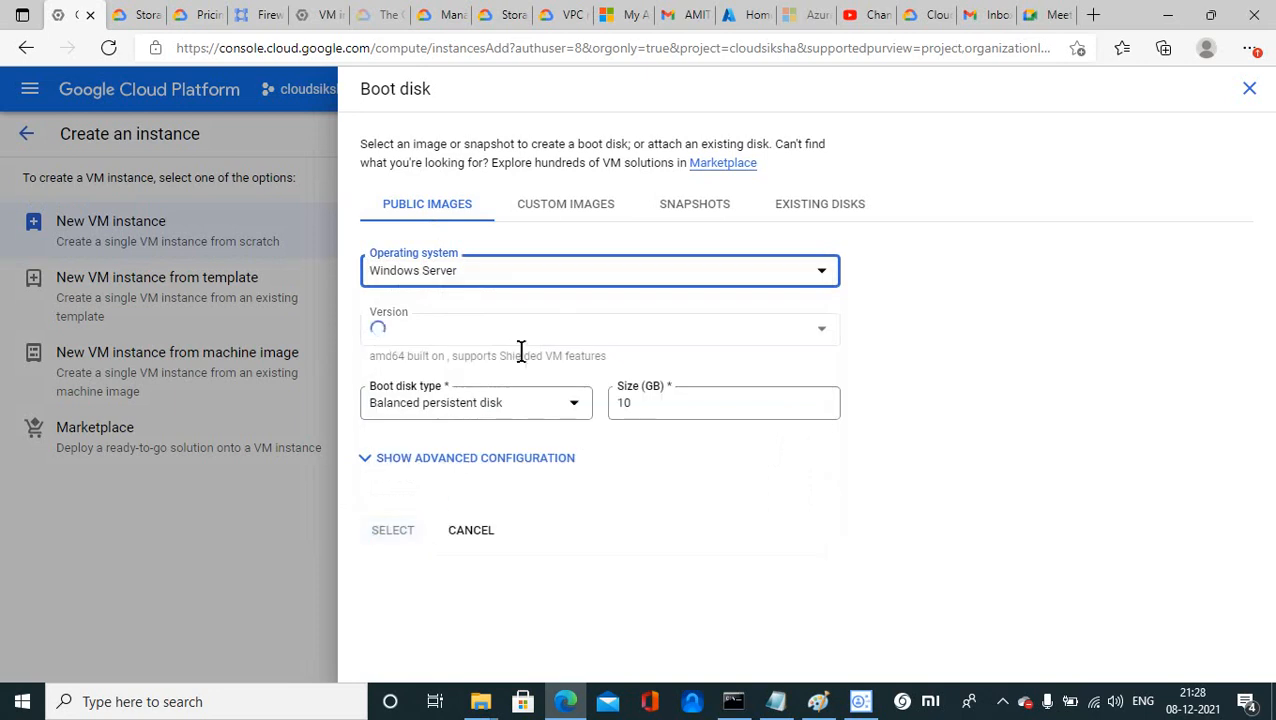
pyautogui.click(584, 336)
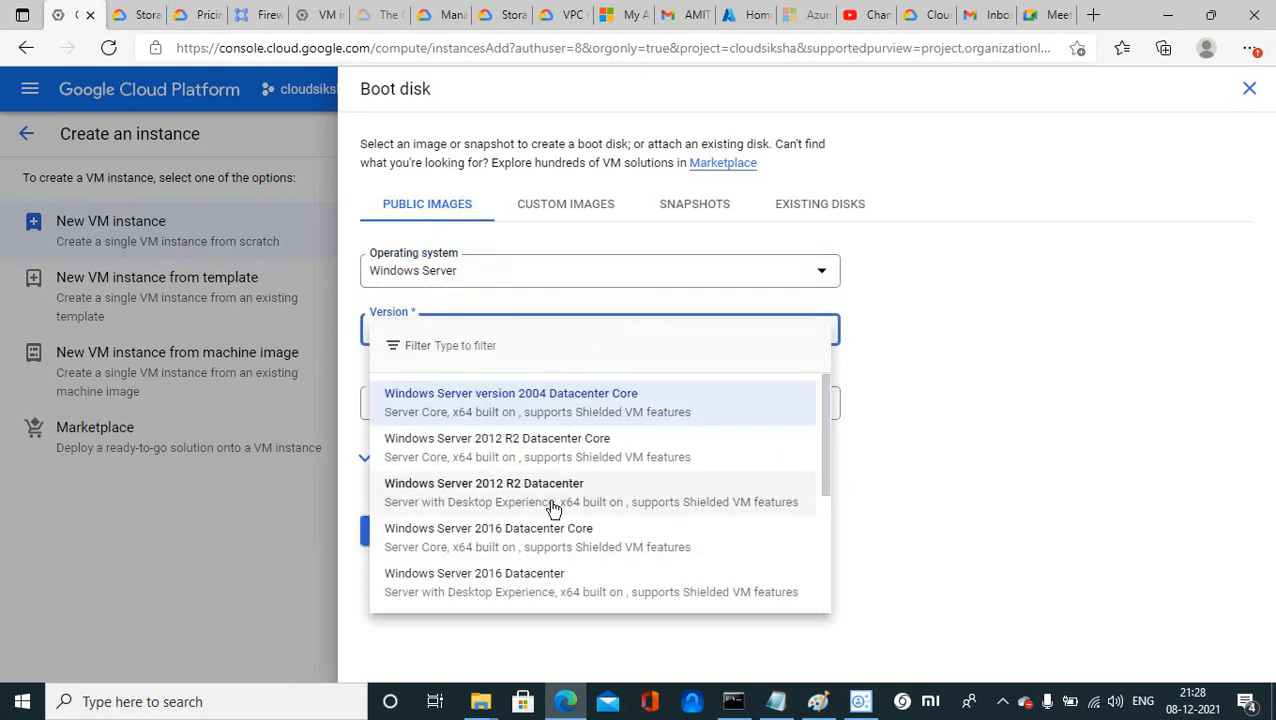
pyautogui.click(549, 500)
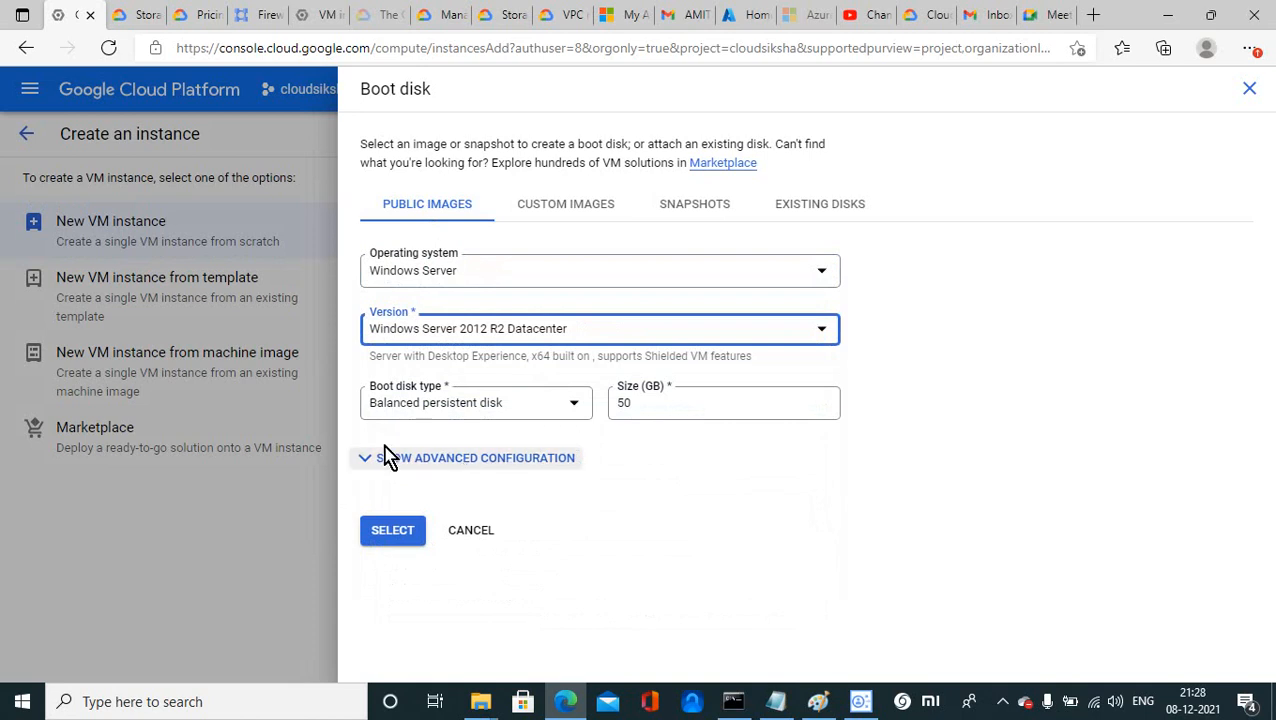
# Review the boot disk types, keep Balanced persistent disk, and apply the boot disk settings
pyautogui.click(571, 412)
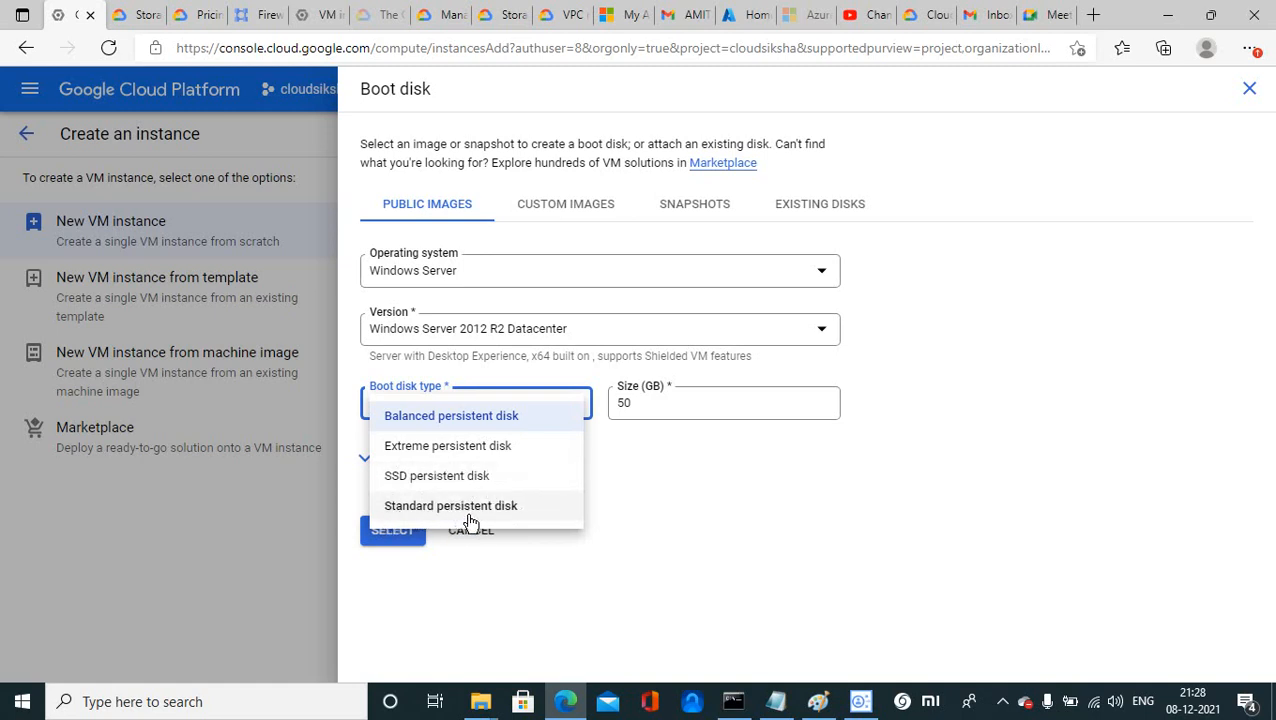
pyautogui.click(645, 517)
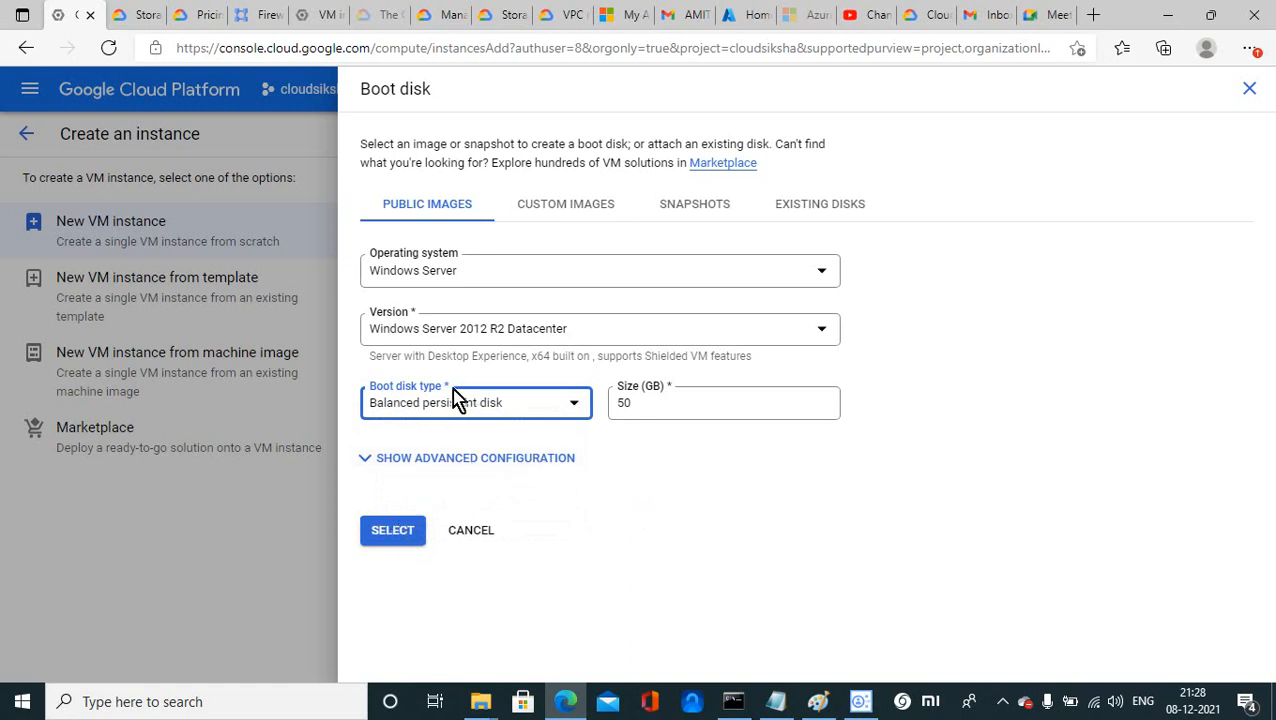
pyautogui.click(401, 537)
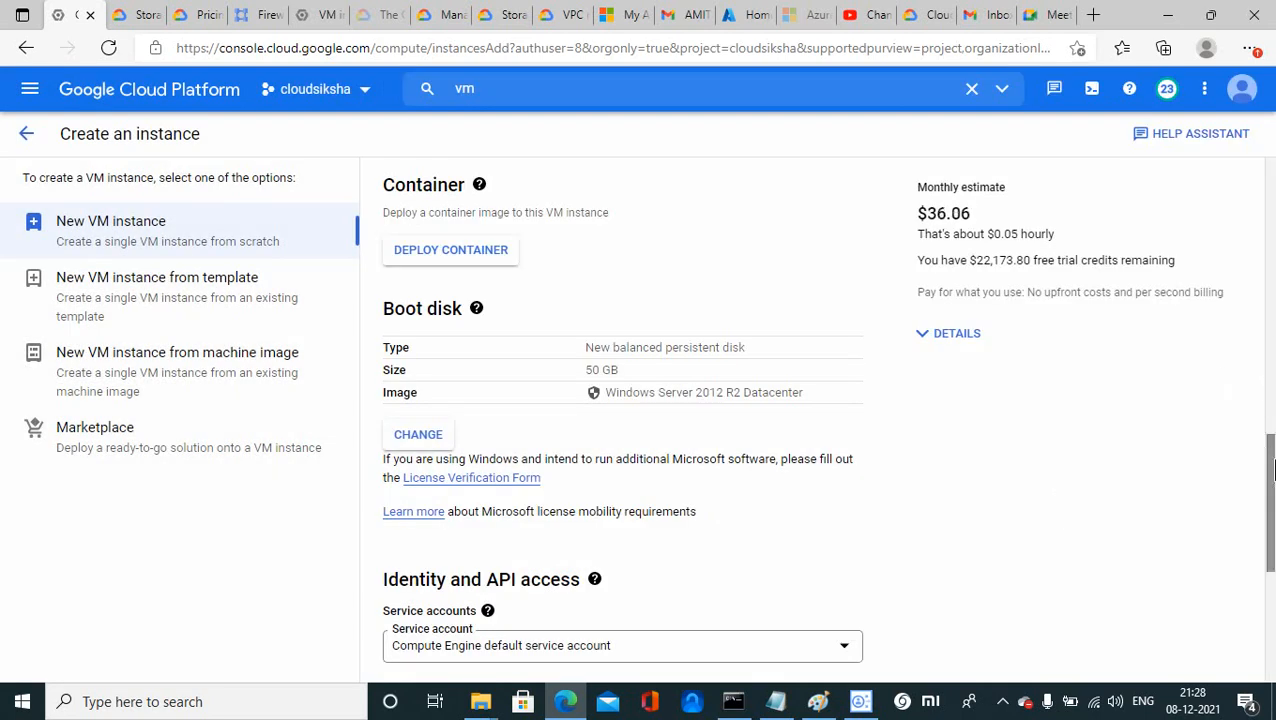
# Check the VPC network firewall rules in a separate console tab, and look at the project's VMs in IAP Desktop
pyautogui.moveTo(1272, 470); pyautogui.dragTo(1272, 570)
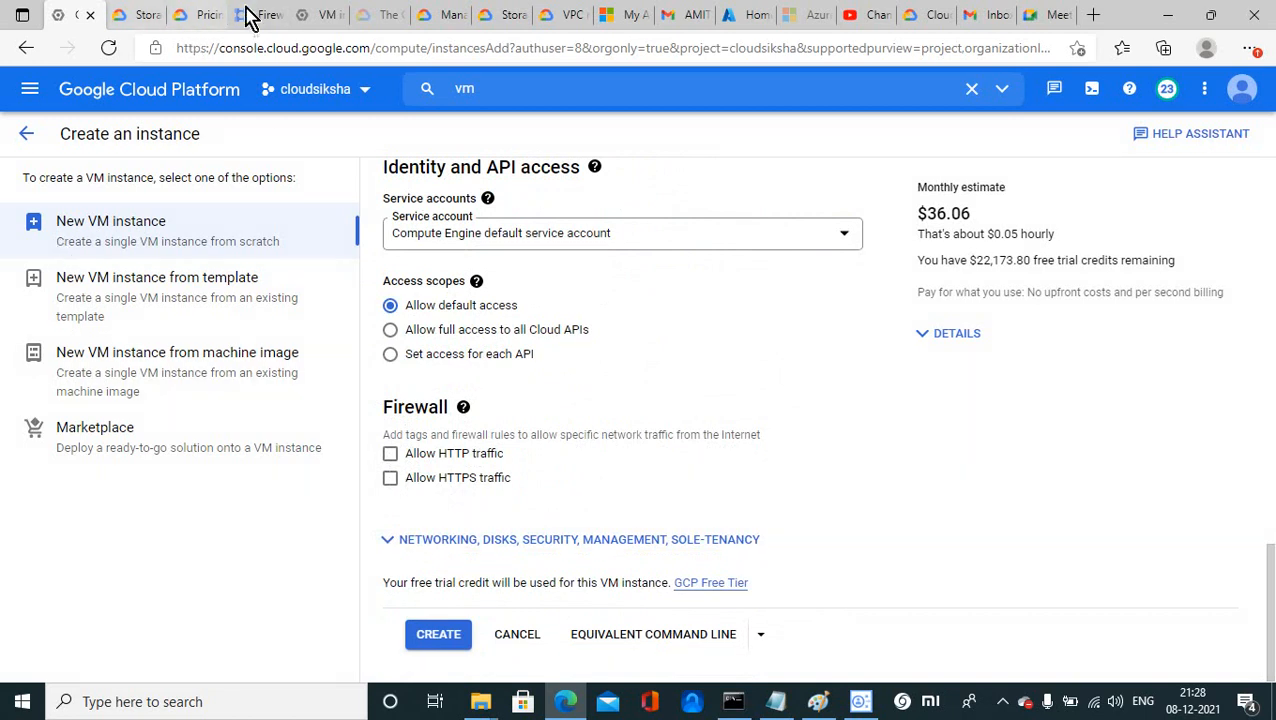
pyautogui.click(326, 15)
pyautogui.click(490, 88)
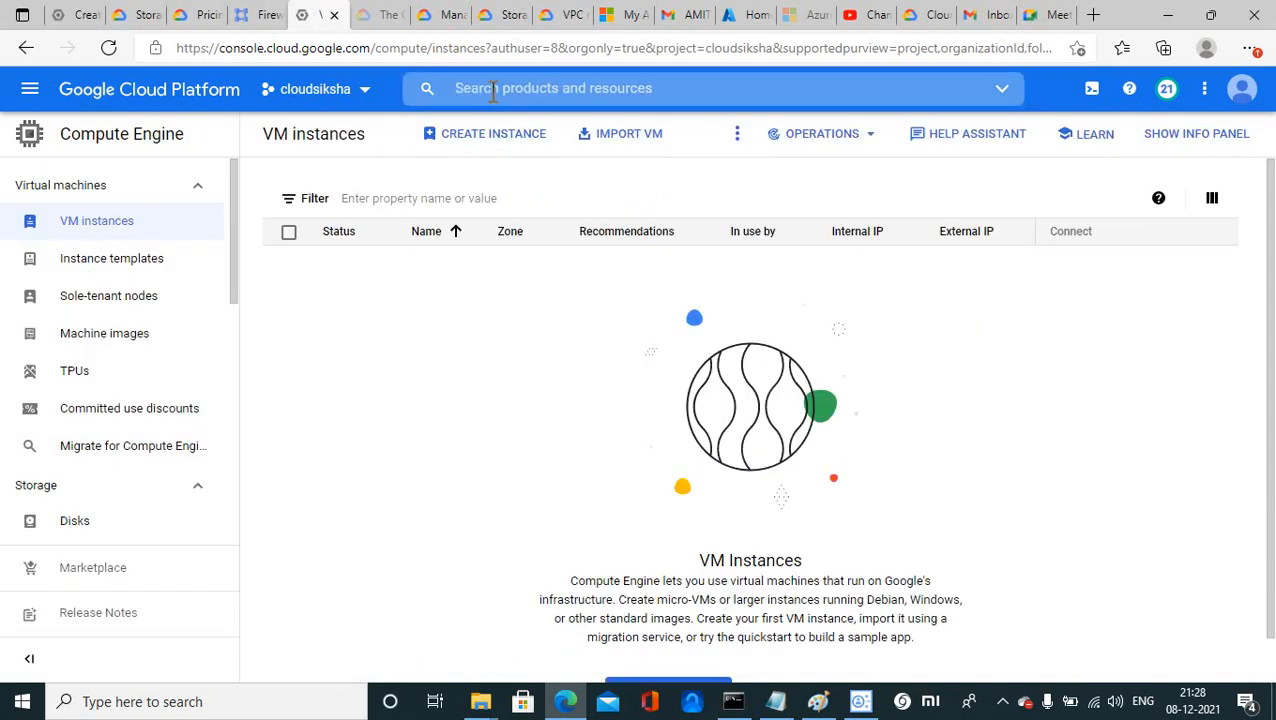
pyautogui.write('firewall')
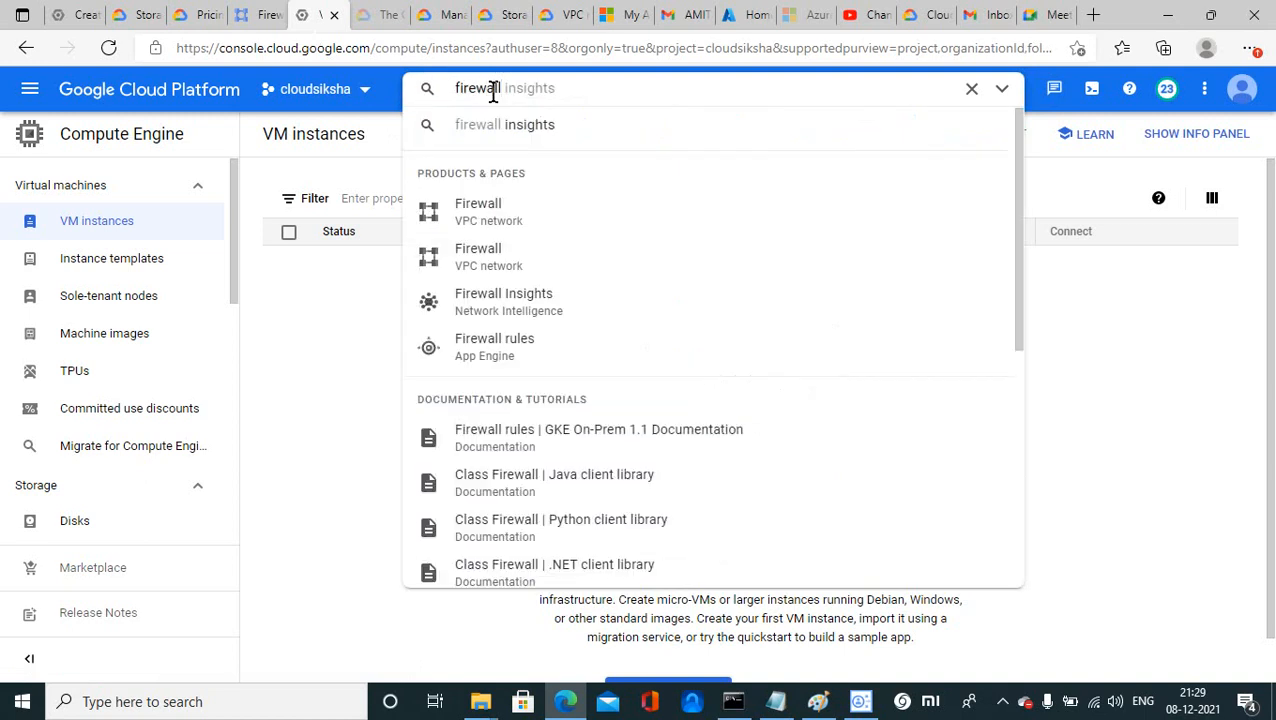
pyautogui.click(487, 220)
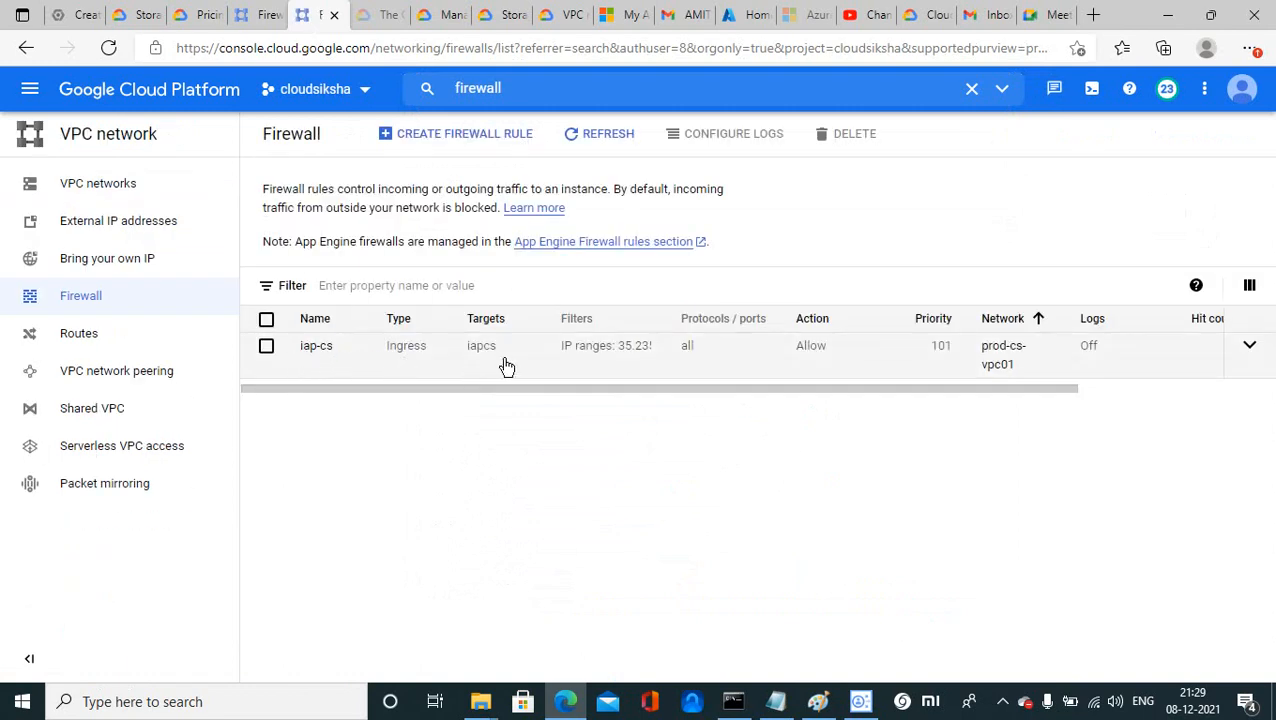
pyautogui.click(860, 702)
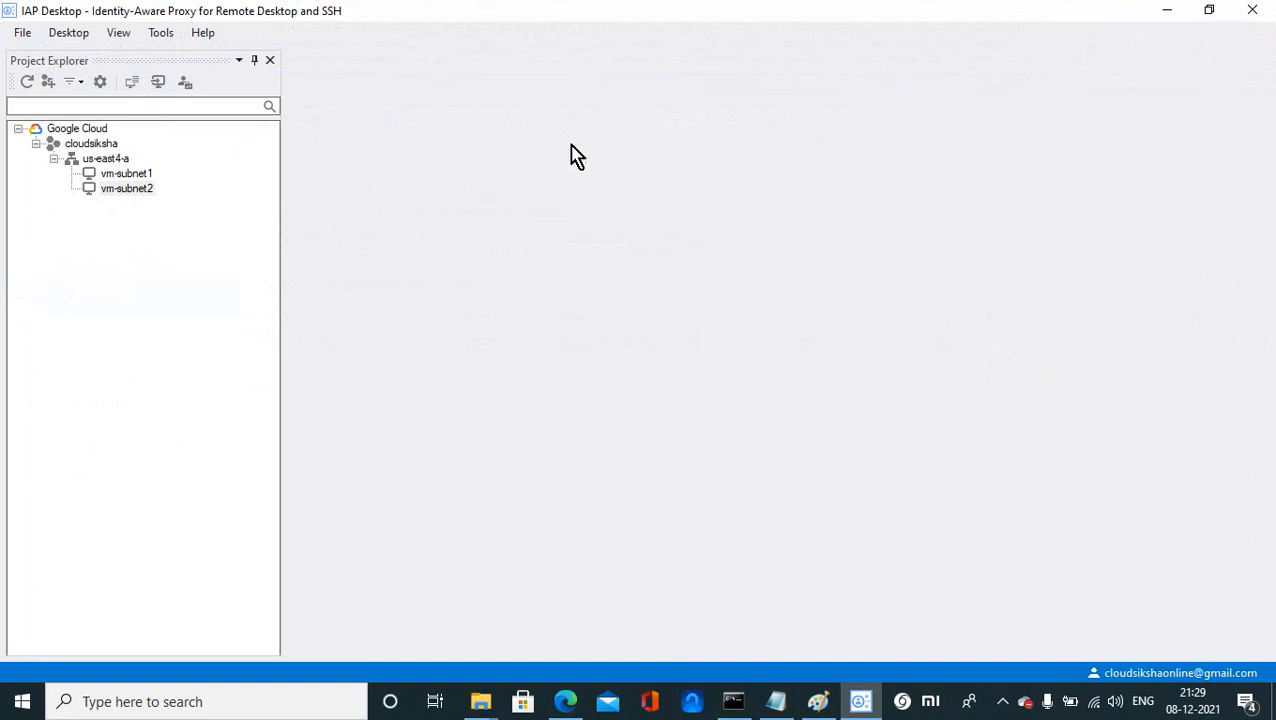
pyautogui.click(1166, 14)
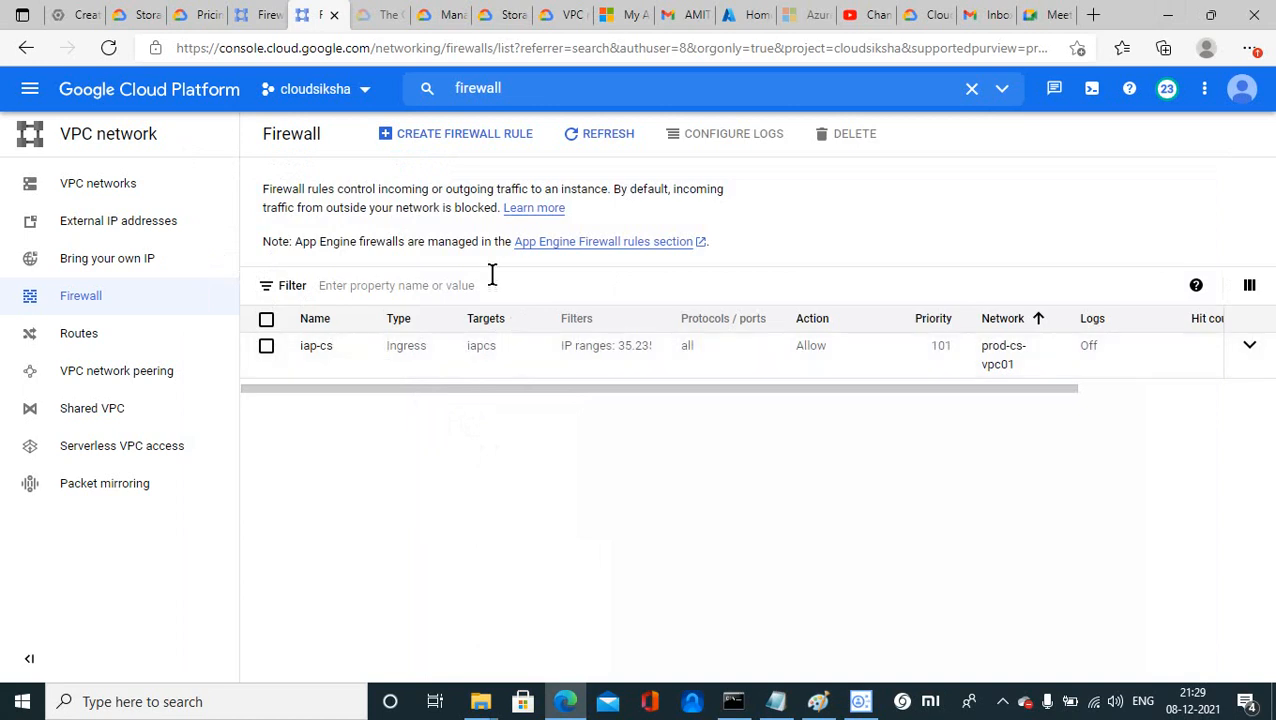
# Allow HTTP and HTTPS traffic for the new instance, and expand its advanced Networking settings
pyautogui.click(72, 18)
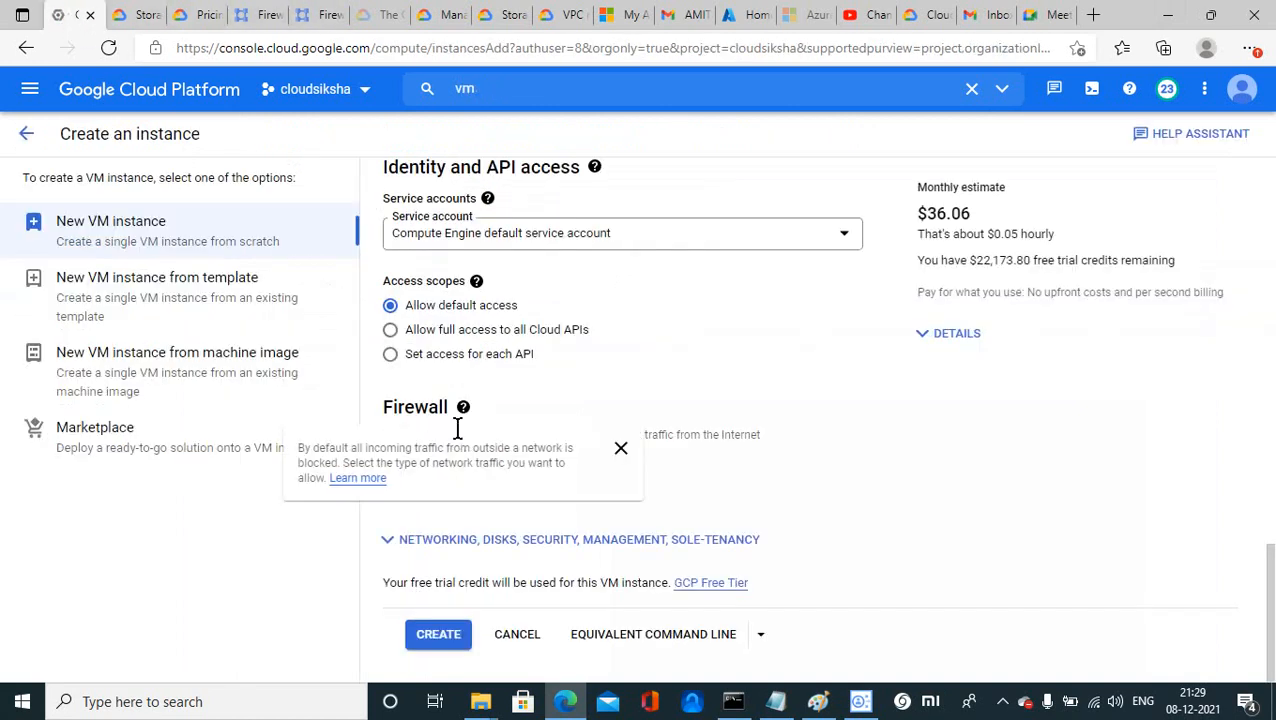
pyautogui.click(390, 456)
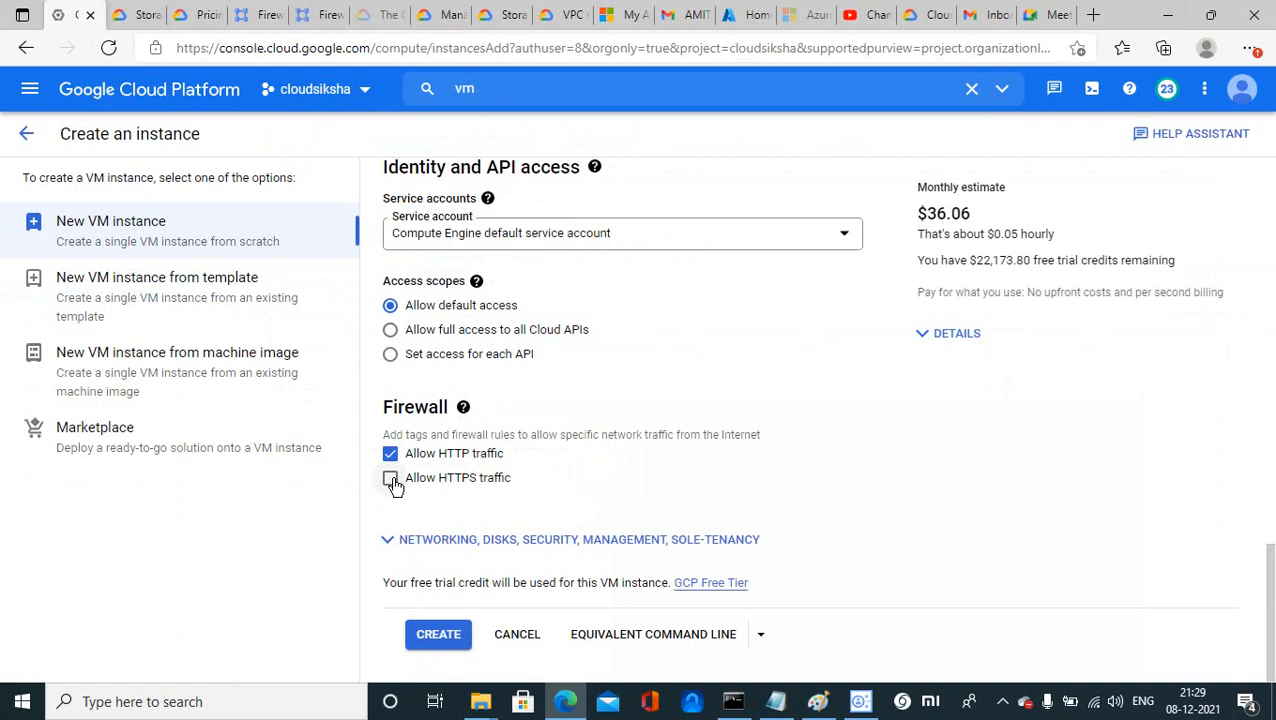
pyautogui.click(390, 478)
pyautogui.click(507, 542)
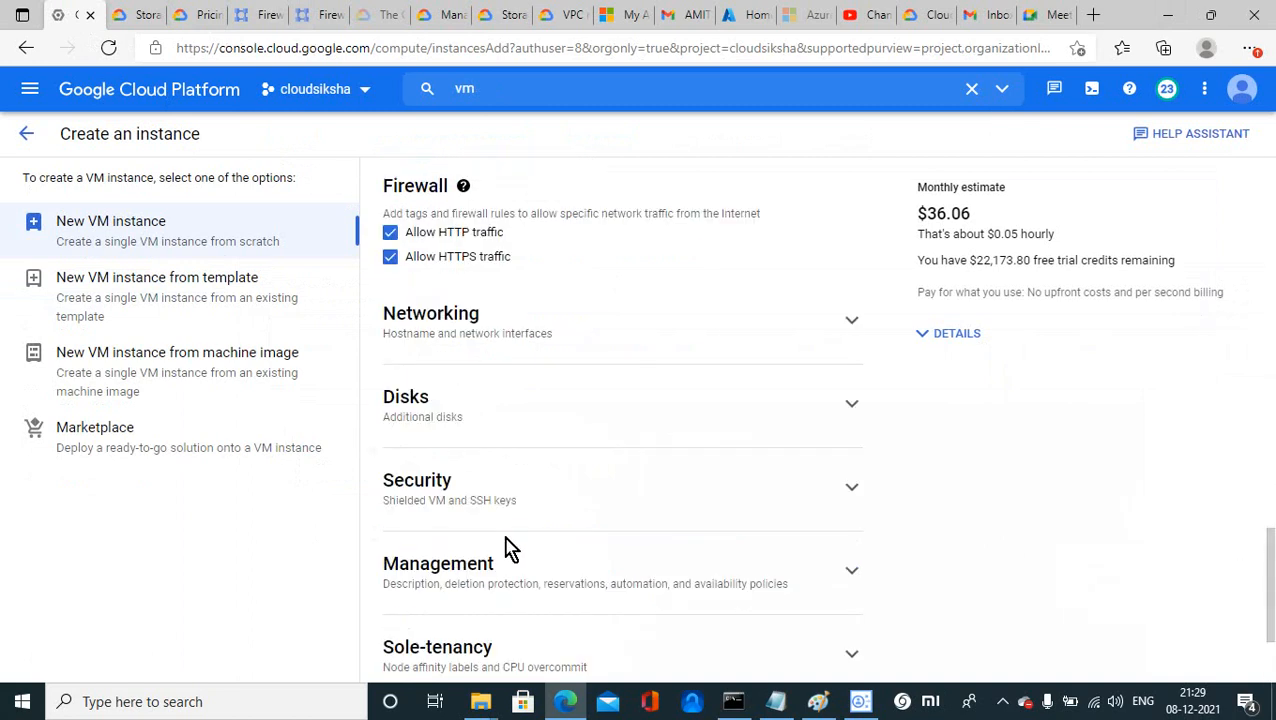
pyautogui.click(260, 18)
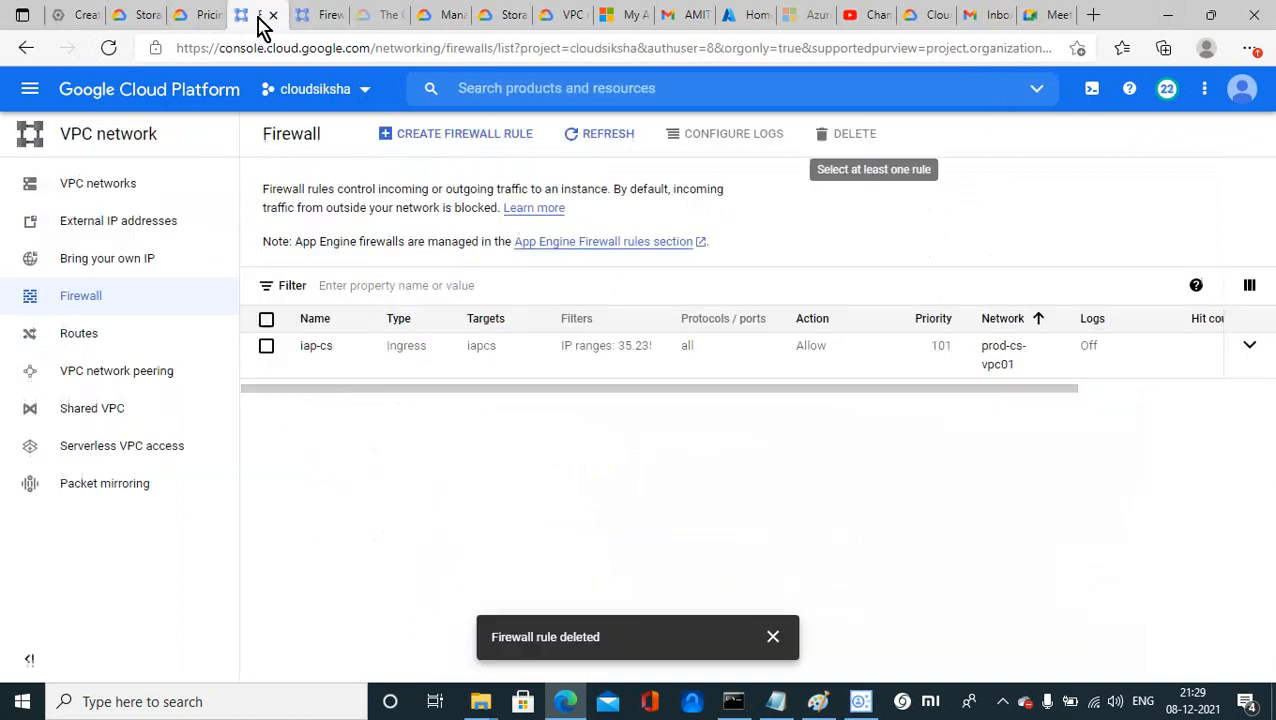
pyautogui.click(70, 18)
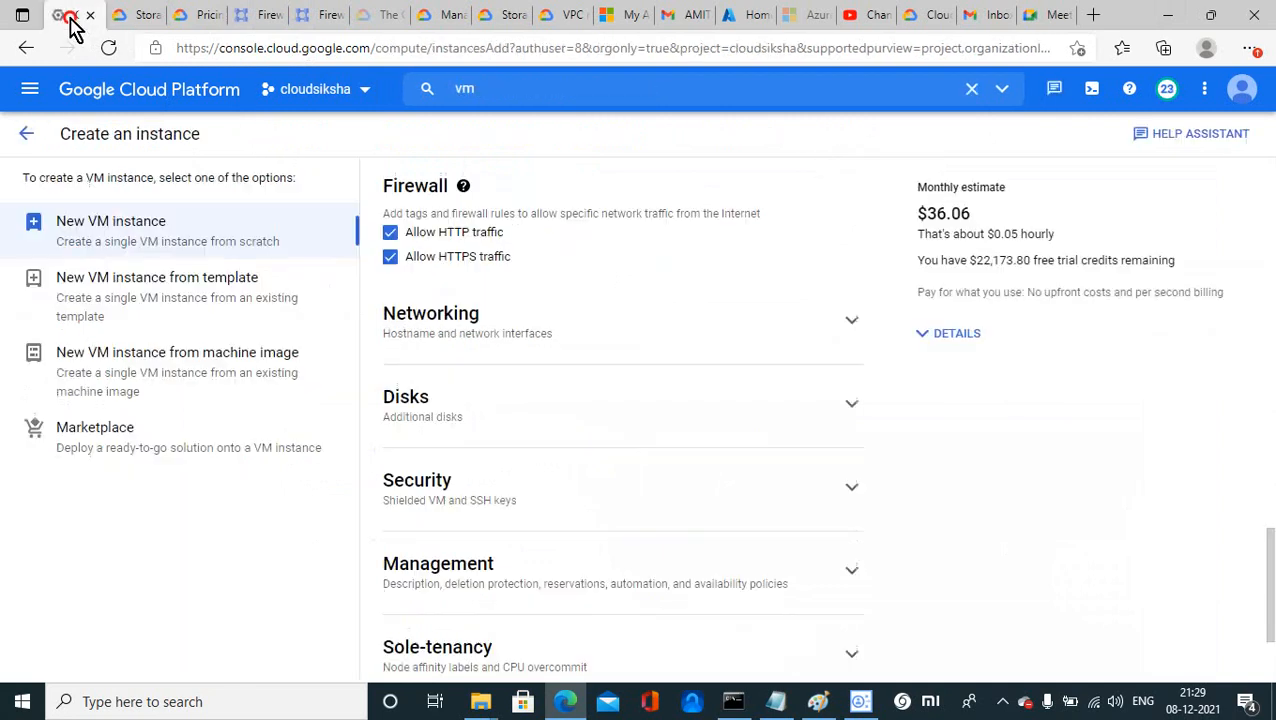
pyautogui.click(851, 320)
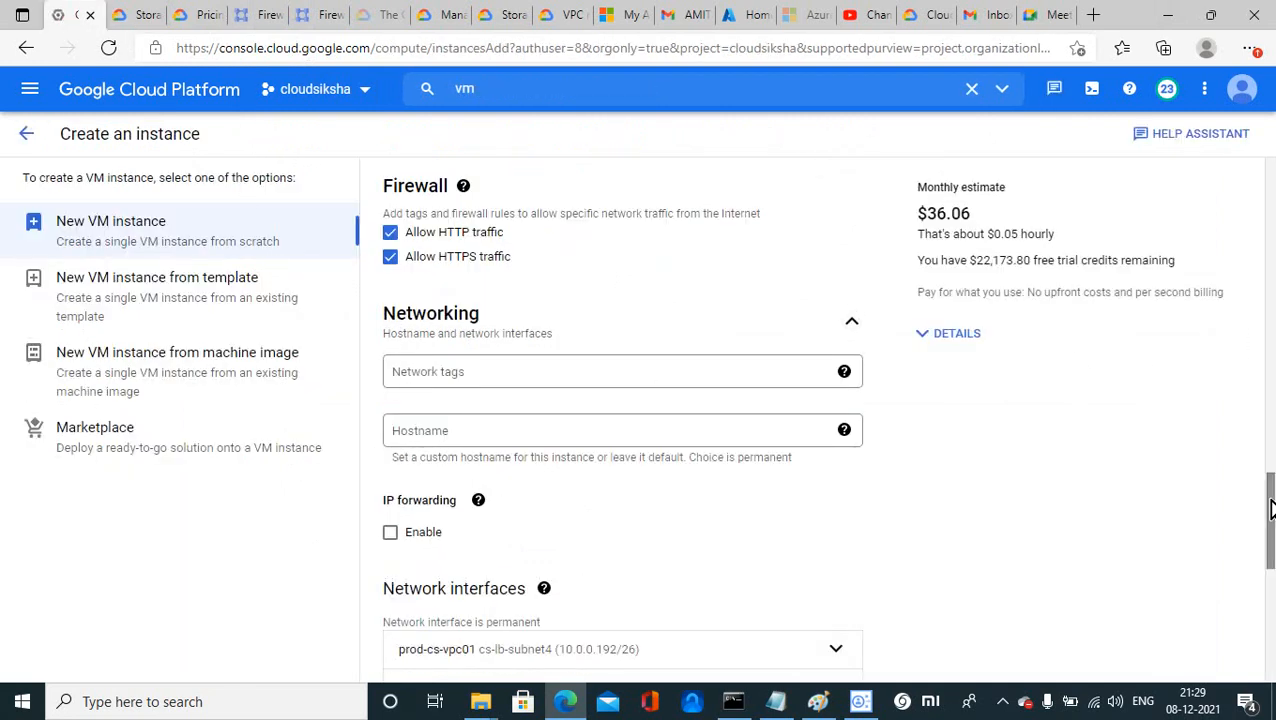
# Try the network tag iapcs, comparing it with the target of the iap-cs firewall rule, and remove the tag
pyautogui.scroll(-1, 1267, 521)
pyautogui.click(469, 277)
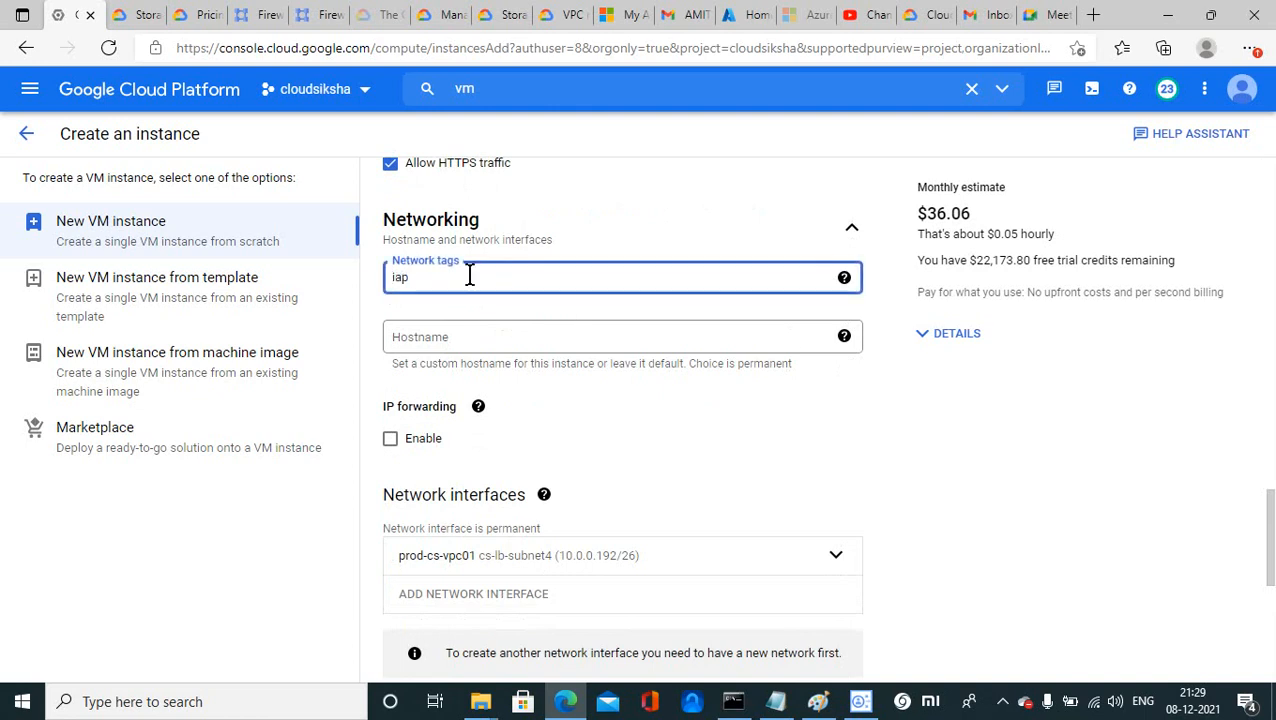
pyautogui.write('iapcs')
pyautogui.click(251, 20)
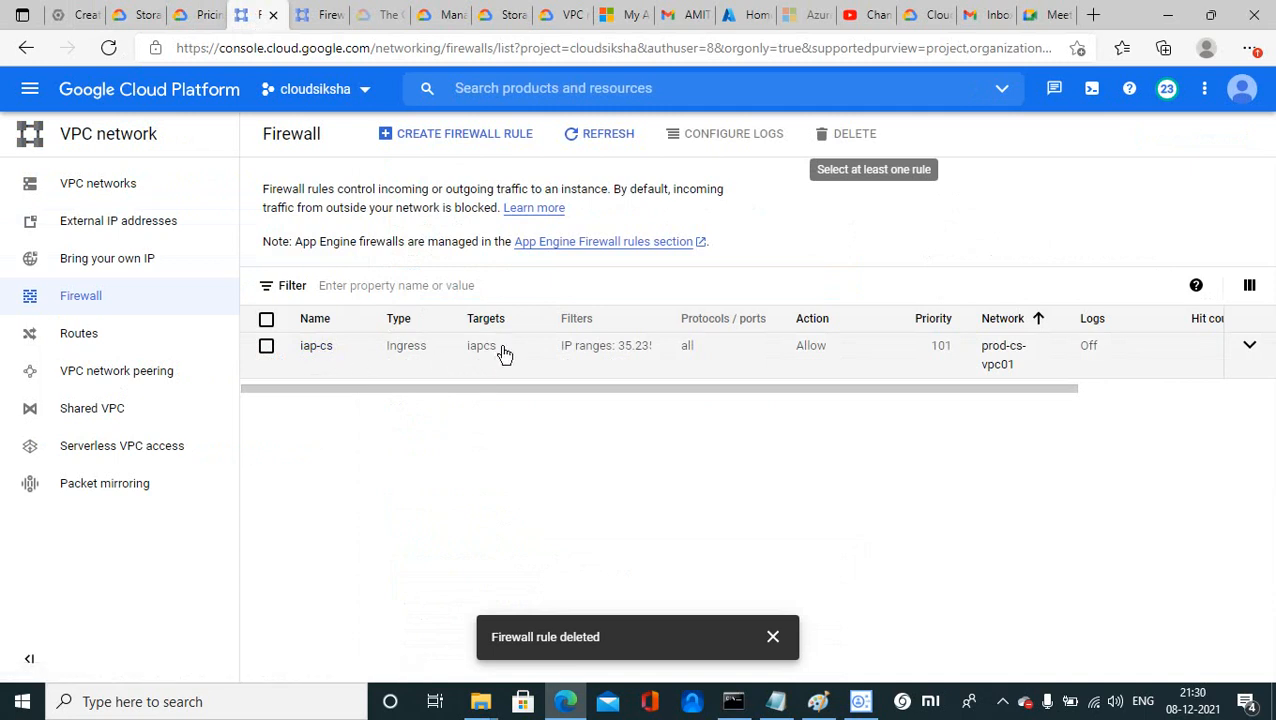
pyautogui.click(78, 15)
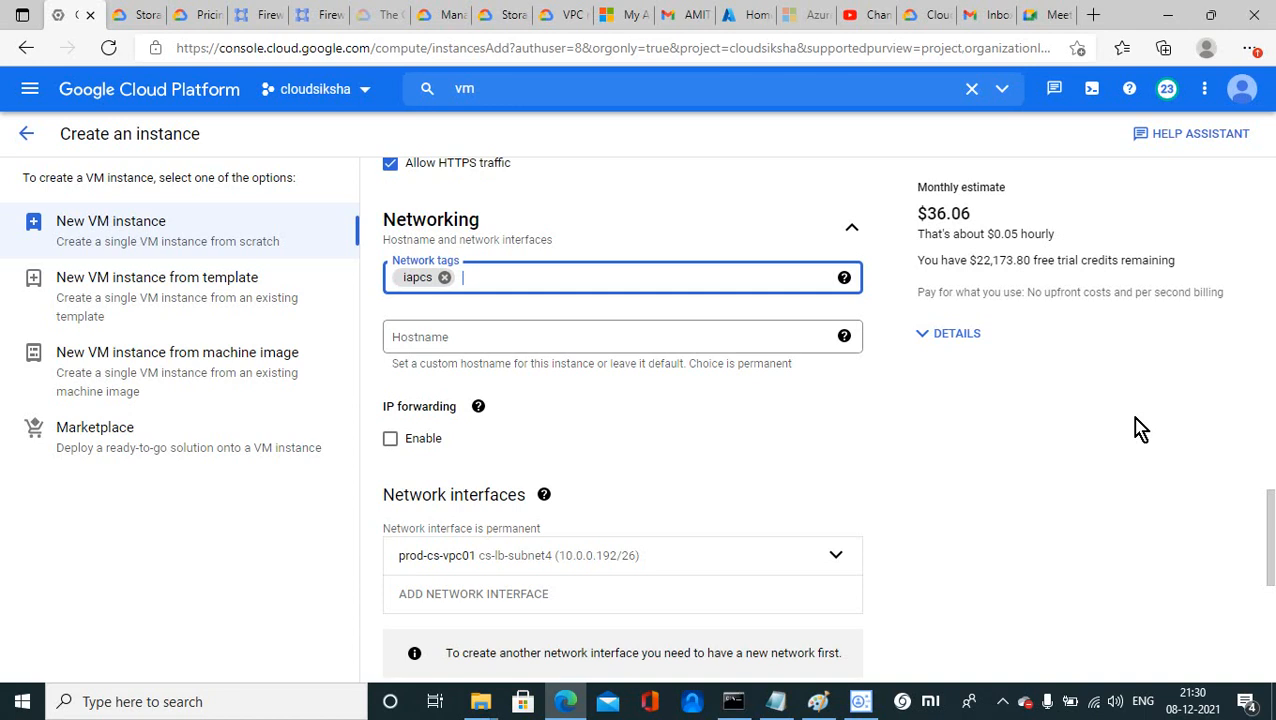
pyautogui.moveTo(1268, 561); pyautogui.dragTo(1265, 497)
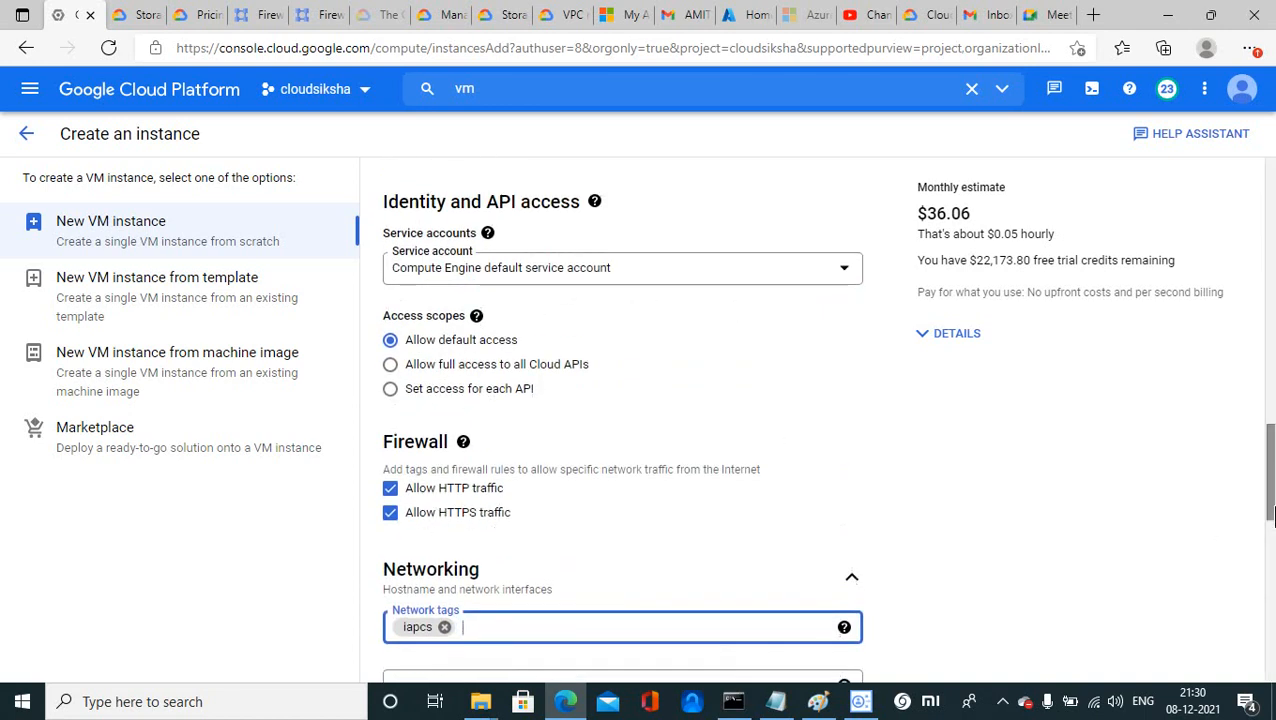
pyautogui.moveTo(1267, 480); pyautogui.dragTo(1267, 535)
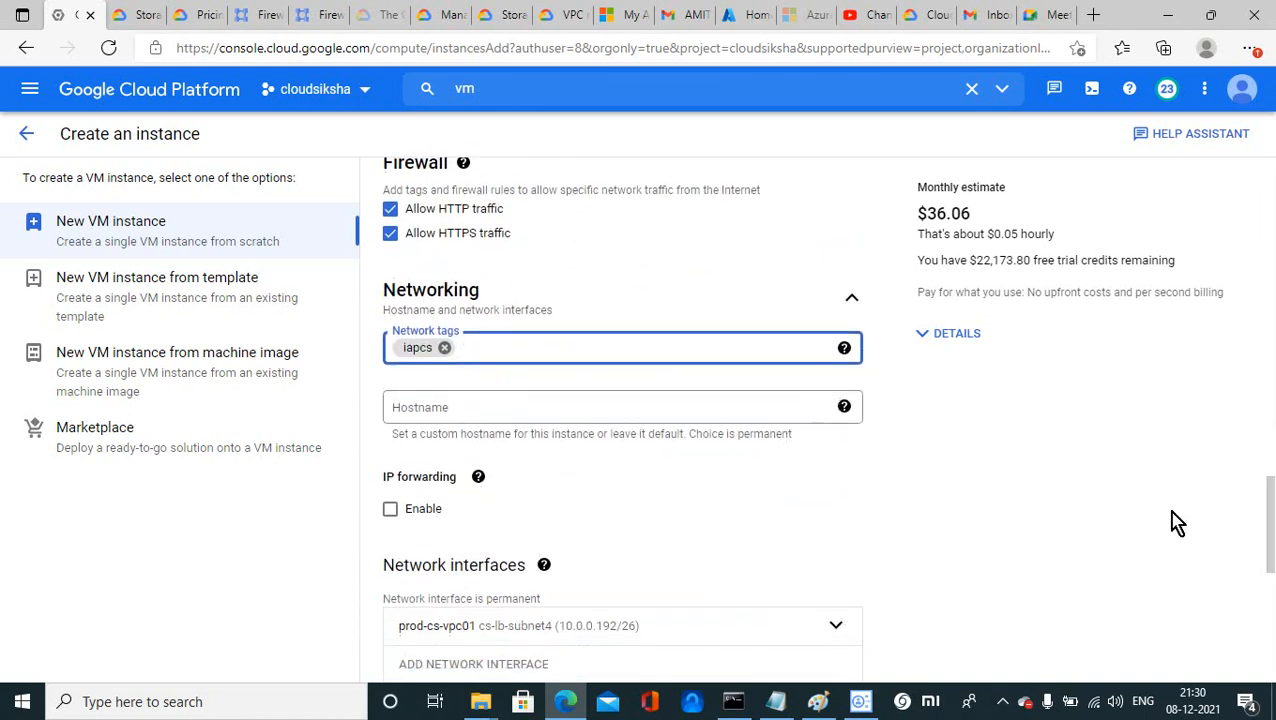
pyautogui.click(444, 347)
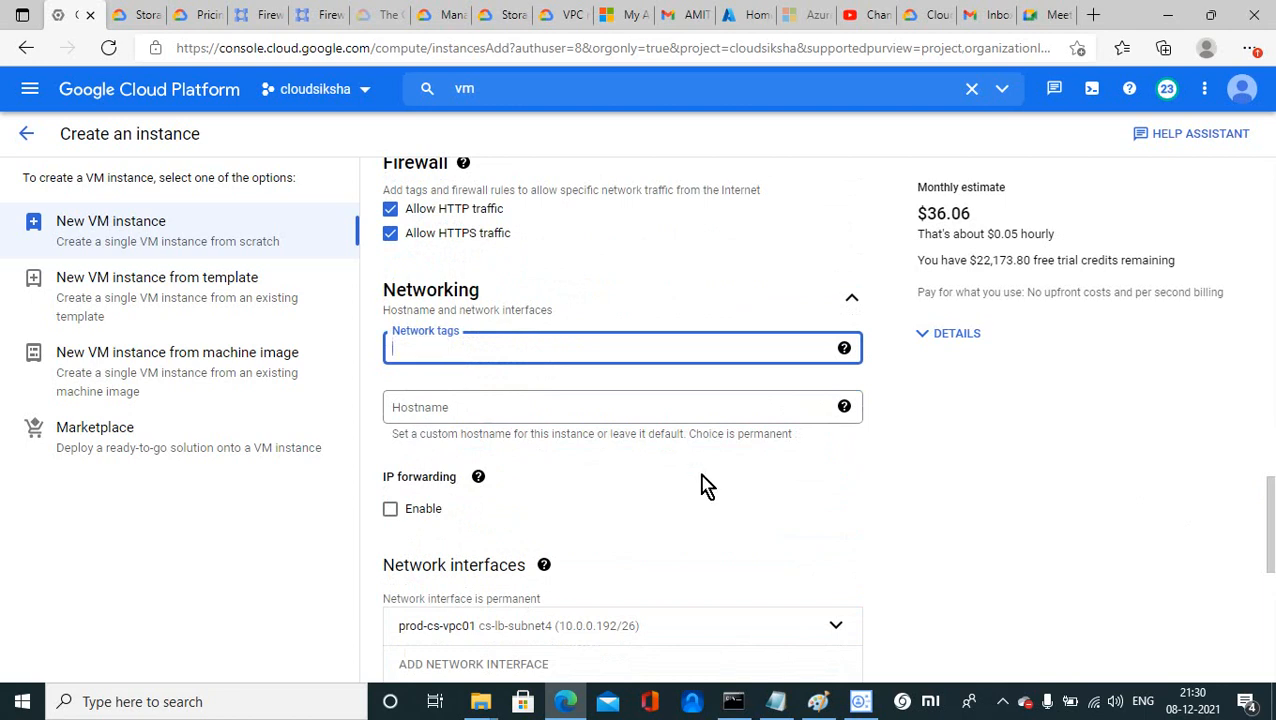
# Set the subnetwork of the prod-cs-vpc01 network interface to cs-subnet1 (10.0.0.0/26)
pyautogui.moveTo(1270, 500); pyautogui.dragTo(1270, 527)
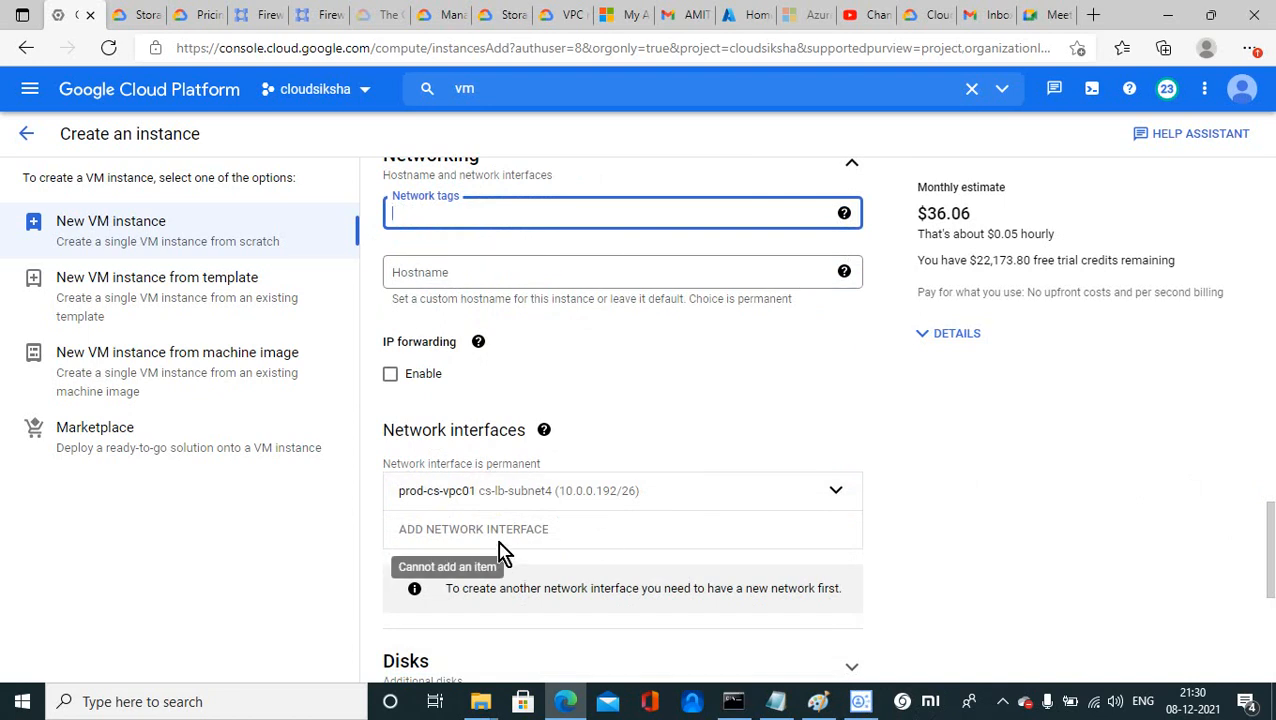
pyautogui.click(835, 490)
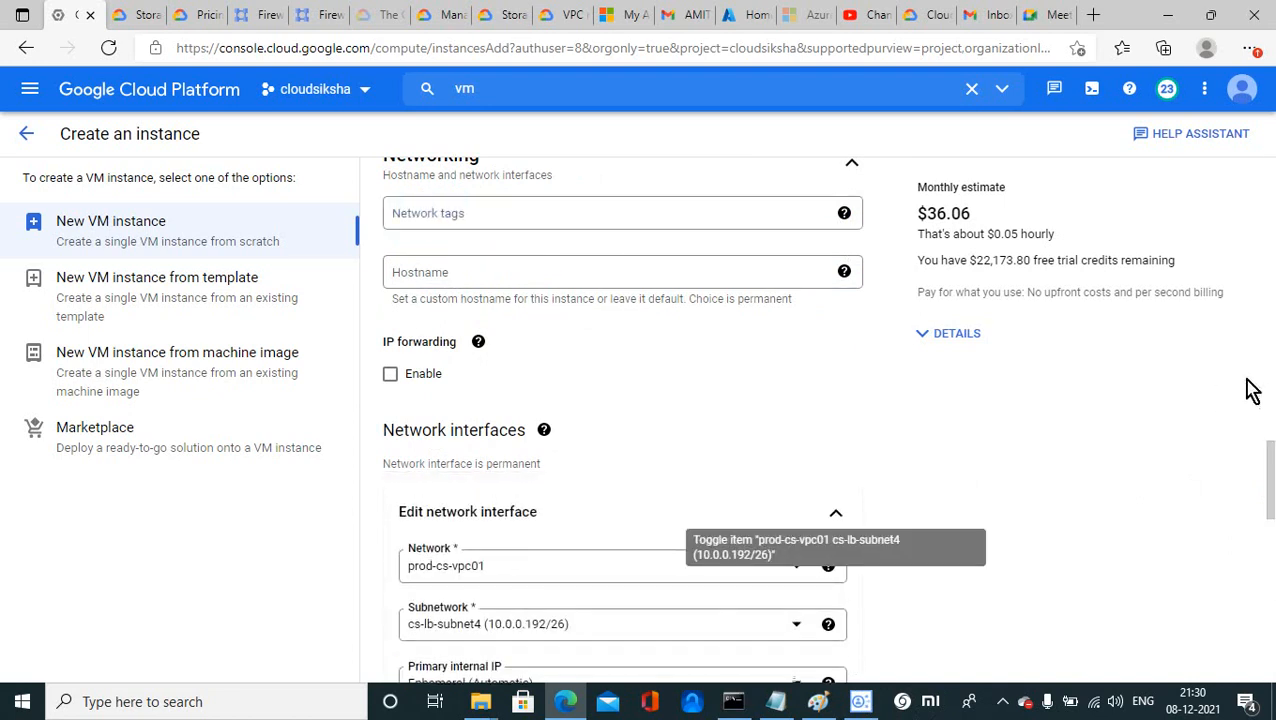
pyautogui.moveTo(1273, 482); pyautogui.dragTo(1273, 515)
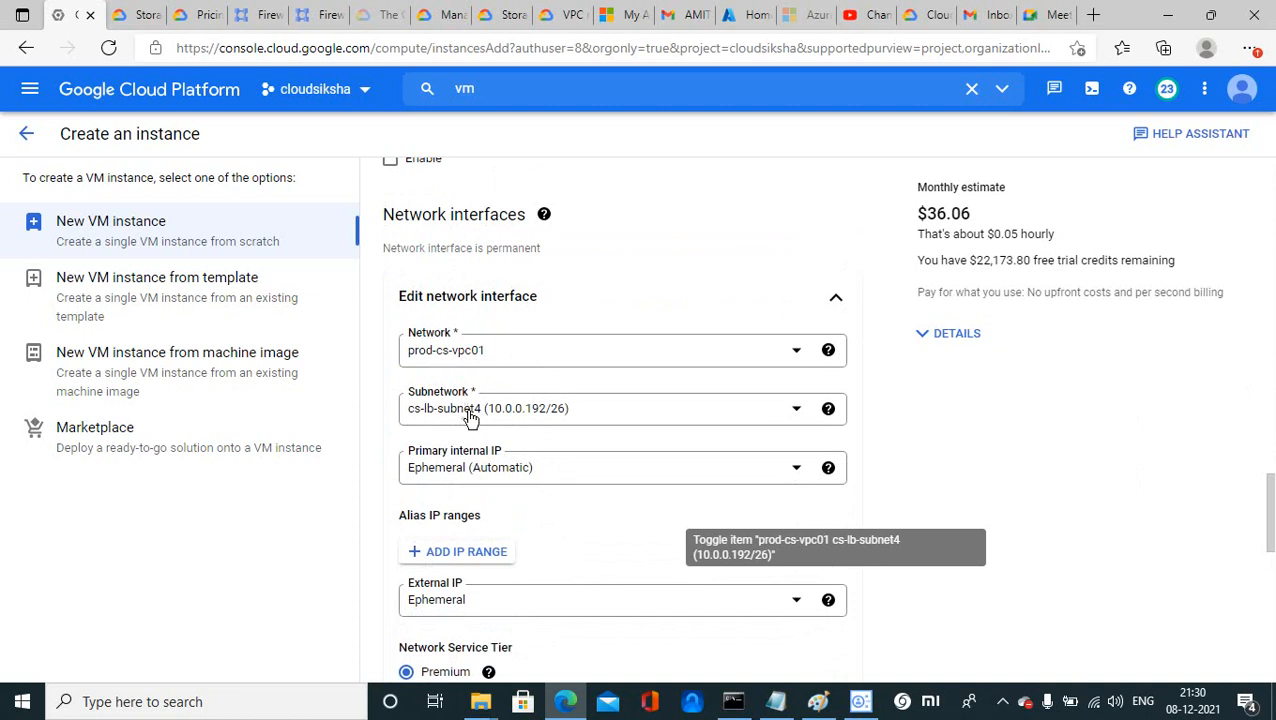
pyautogui.click(806, 417)
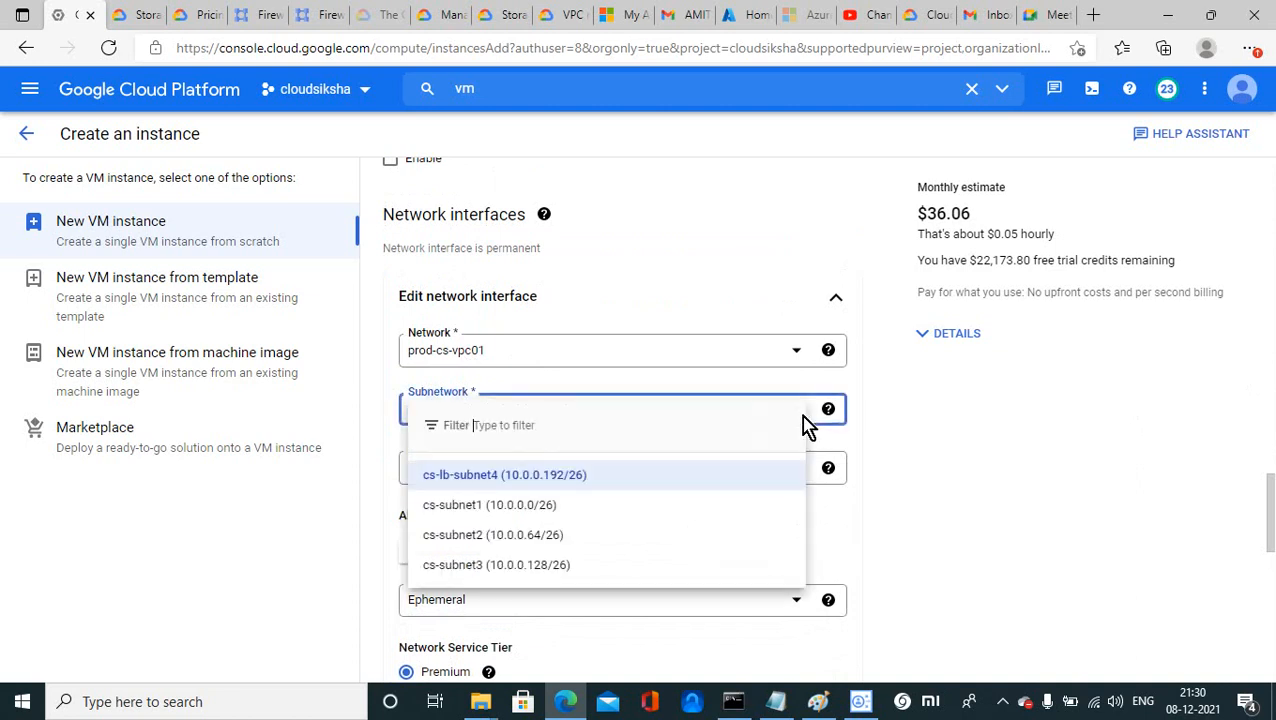
pyautogui.click(492, 508)
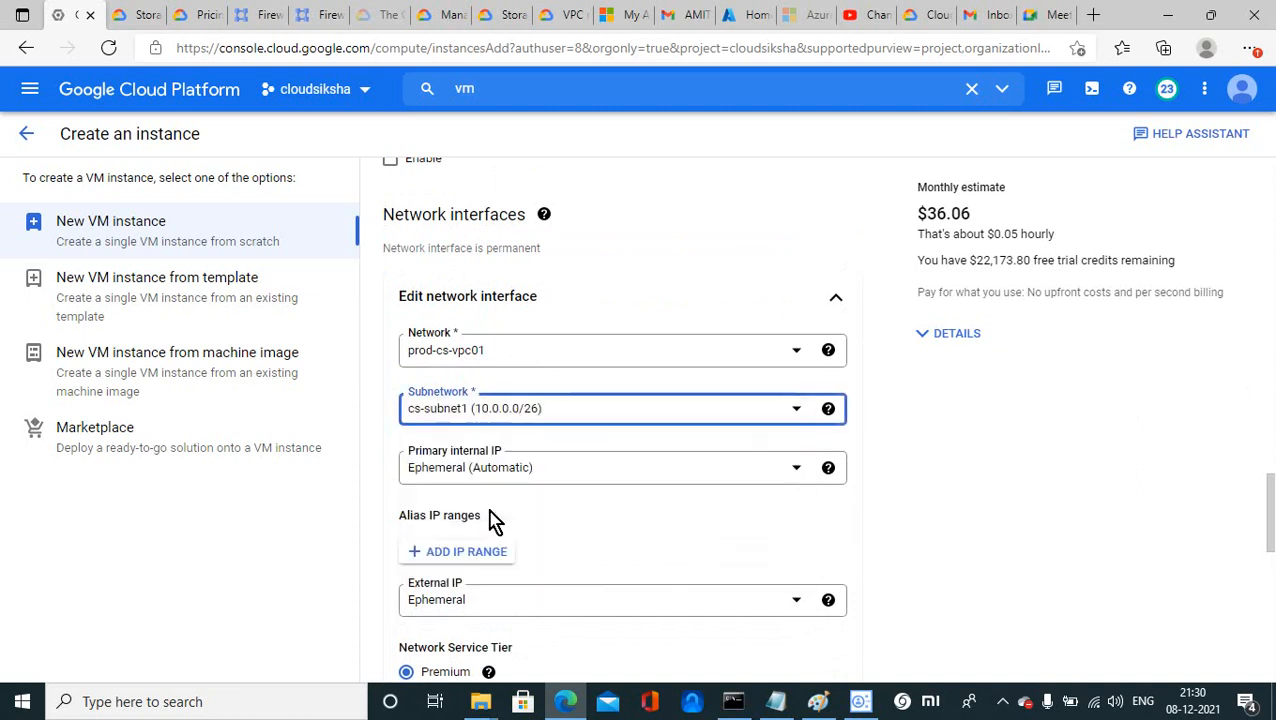
# Set the network interface's external IP to None and apply the interface settings
pyautogui.moveTo(1272, 478); pyautogui.dragTo(1272, 520)
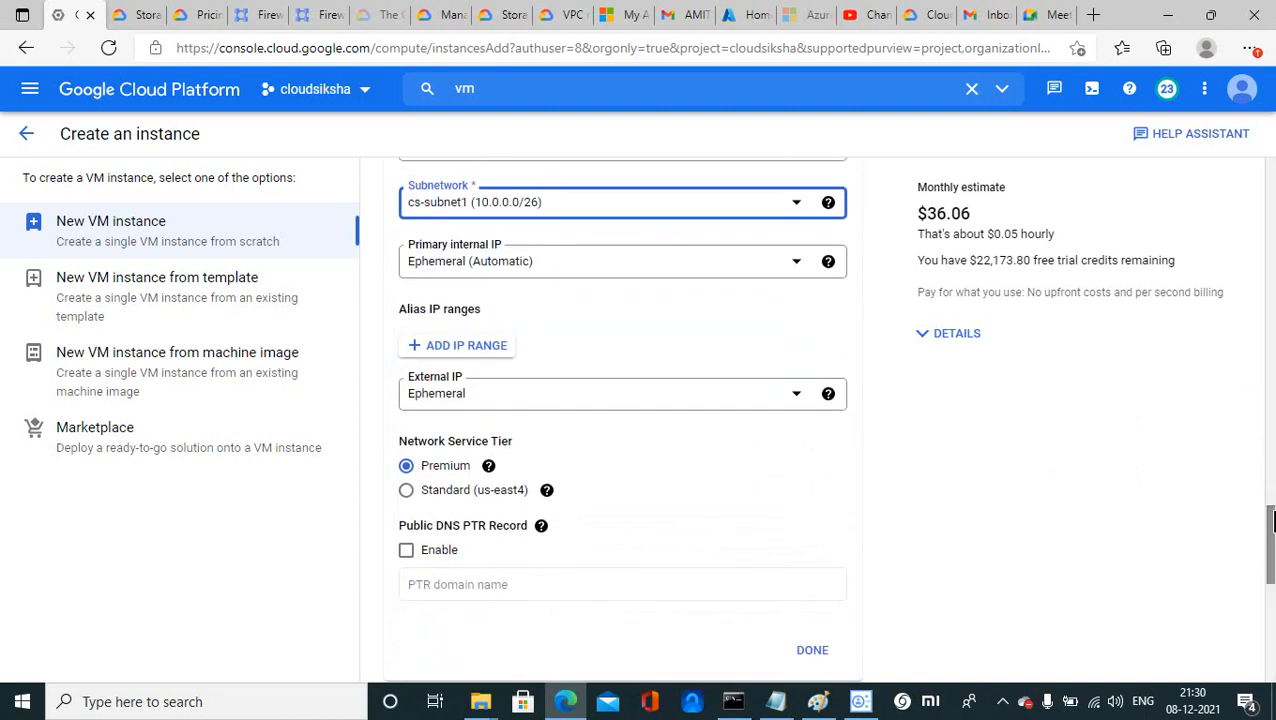
pyautogui.click(491, 402)
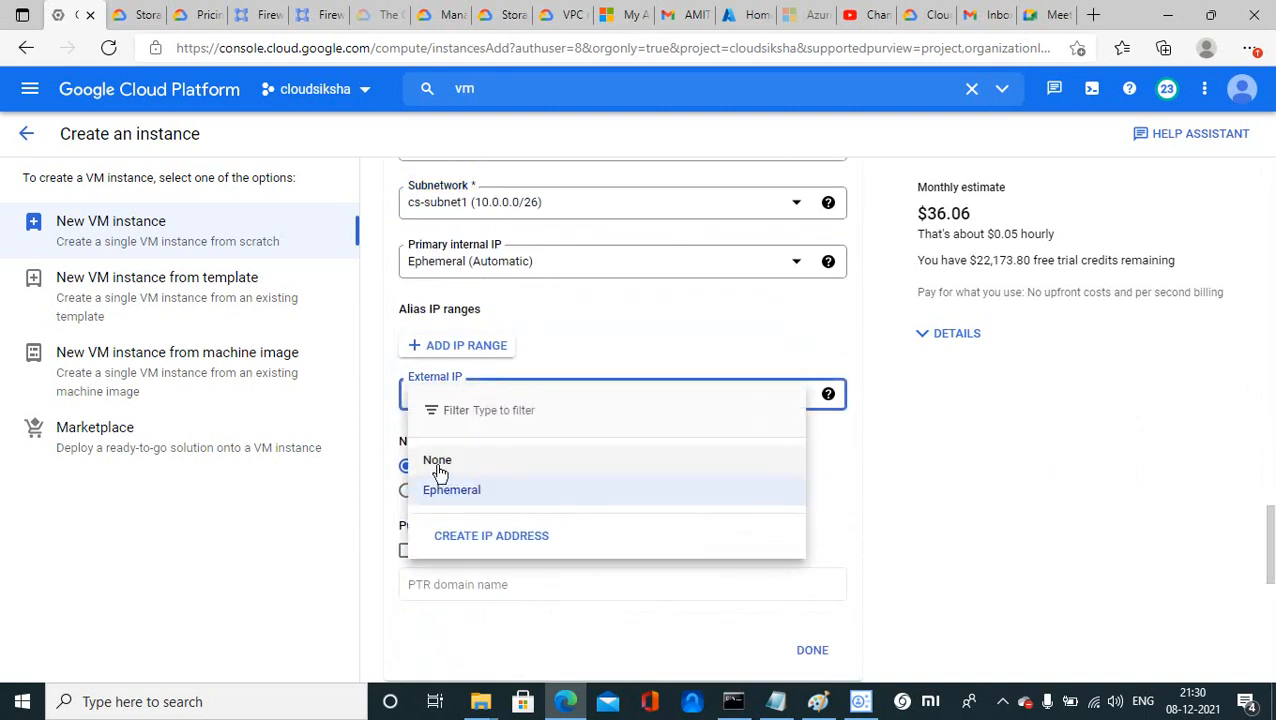
pyautogui.click(438, 462)
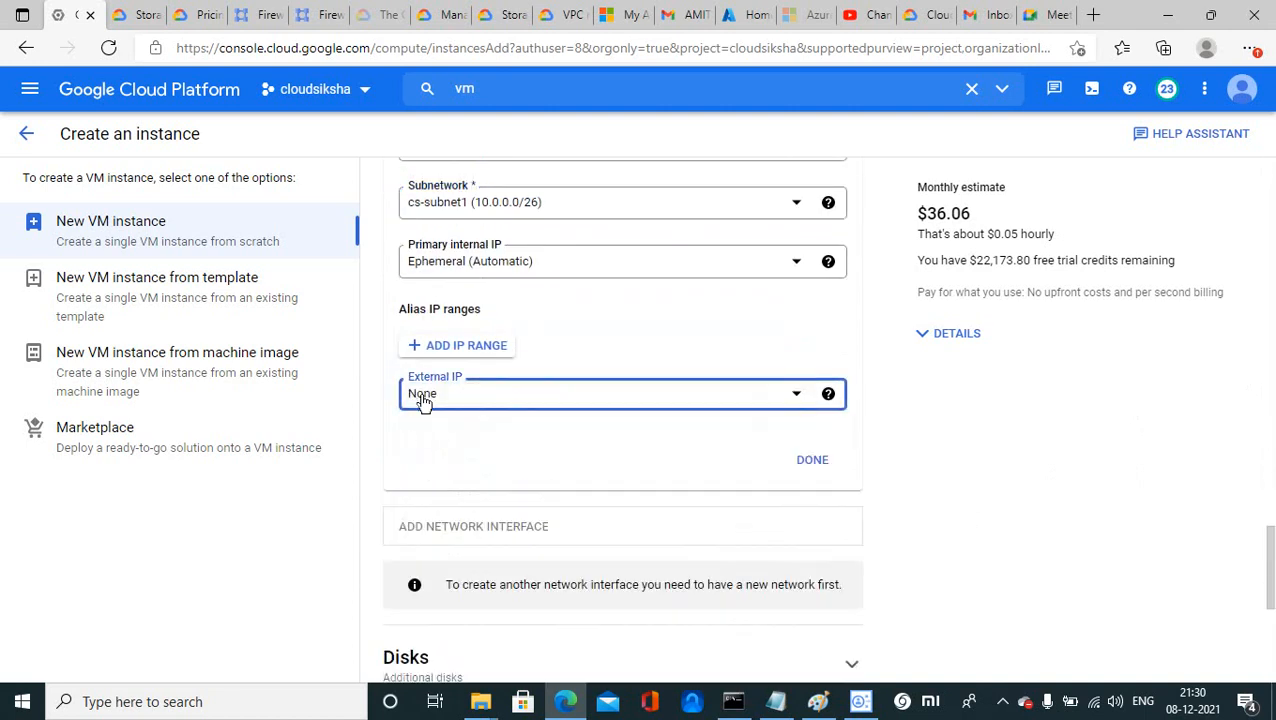
pyautogui.click(812, 462)
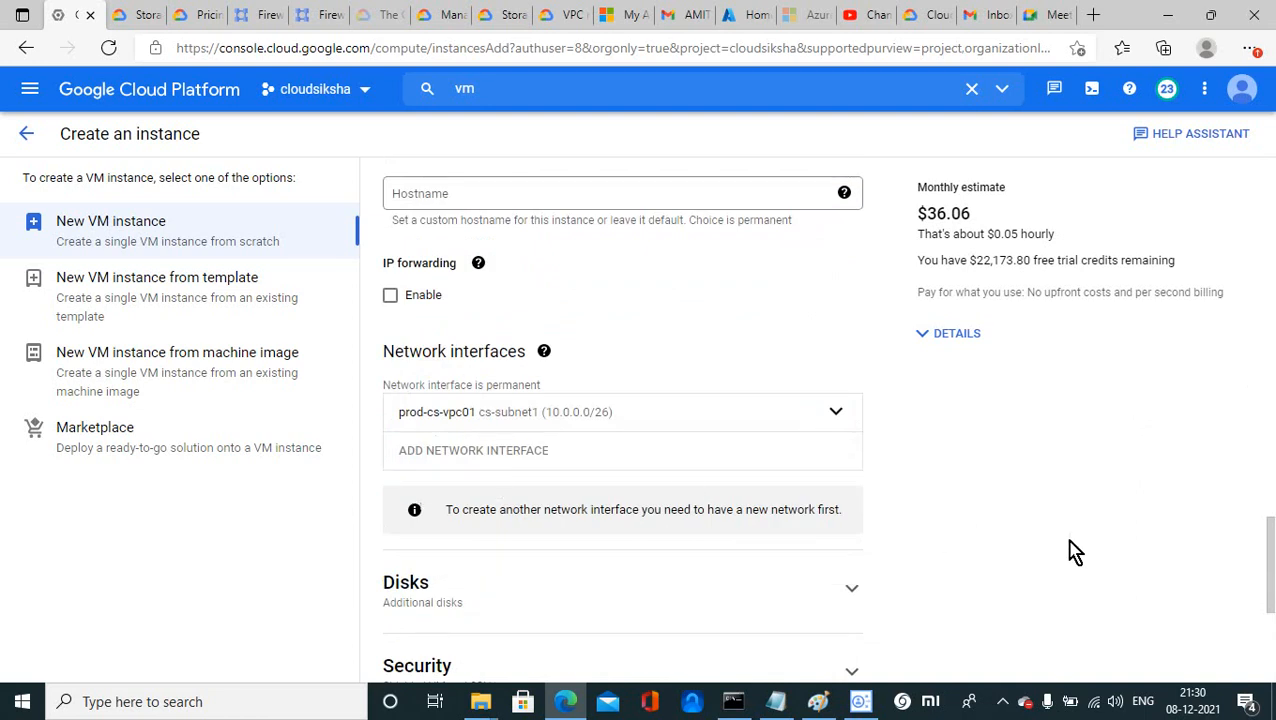
# Review the options for additional disks and compare them with the configured boot disk
pyautogui.moveTo(1270, 543); pyautogui.dragTo(1266, 566)
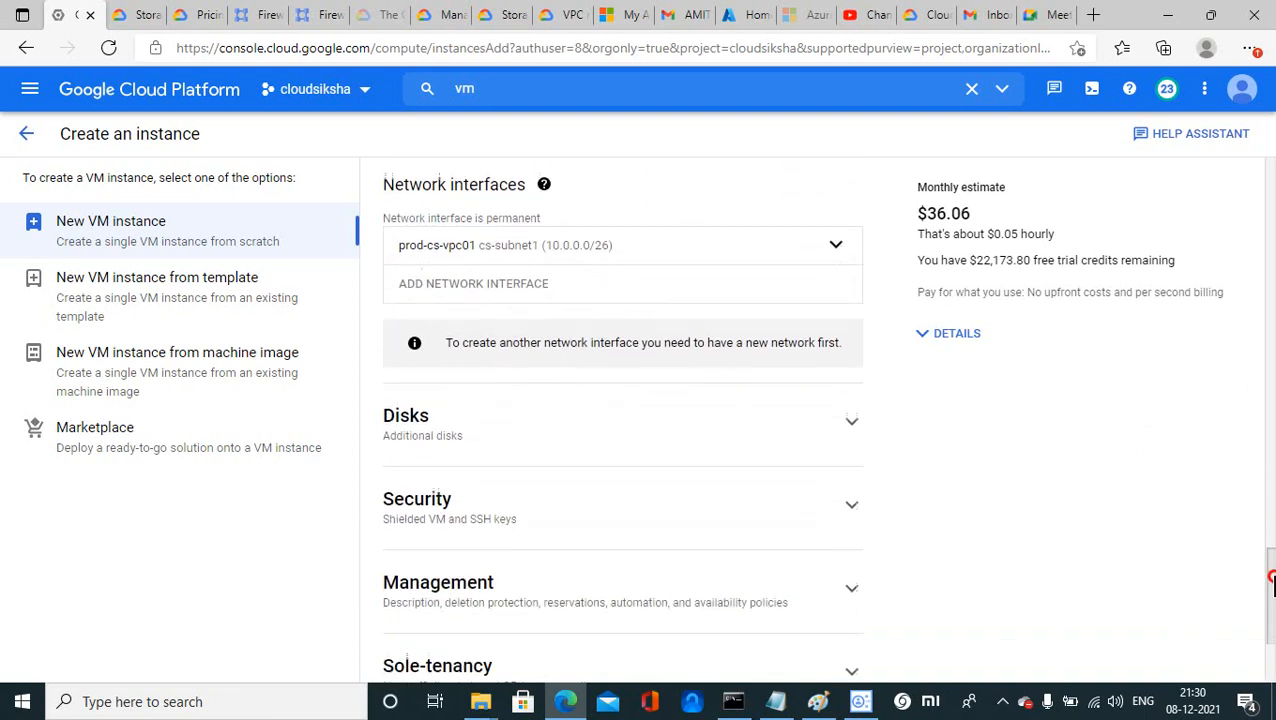
pyautogui.click(850, 400)
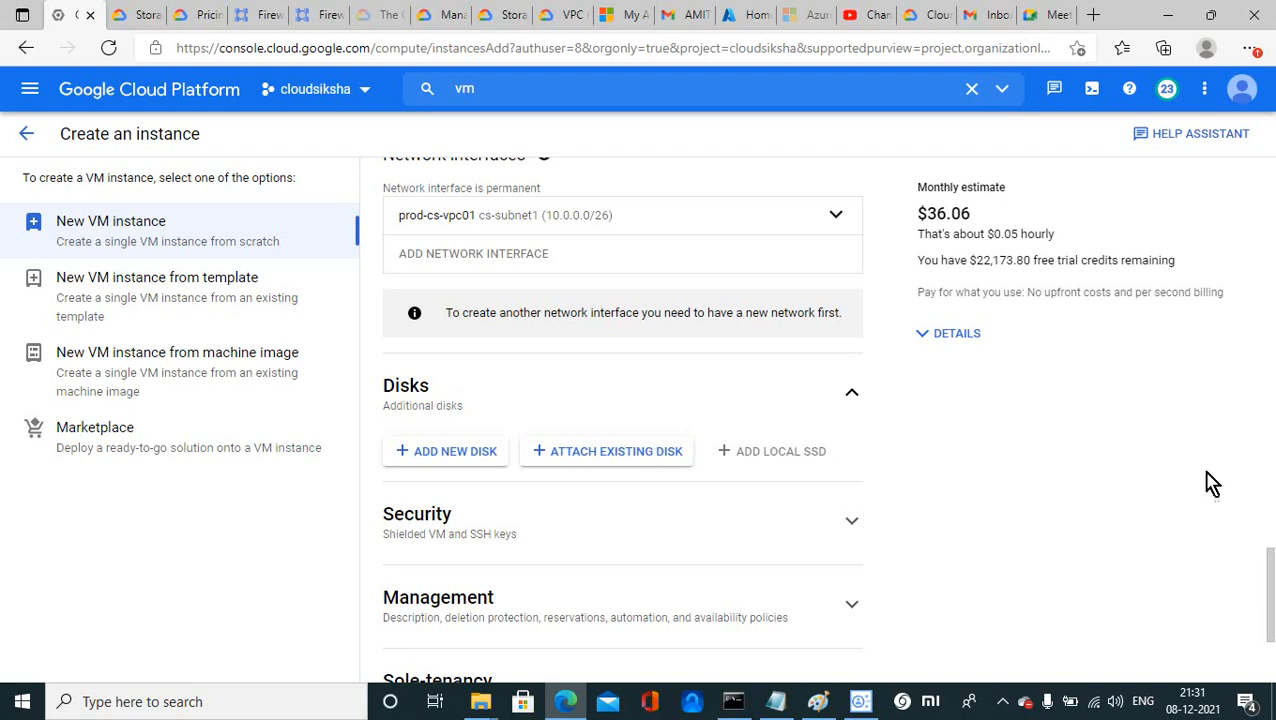
pyautogui.moveTo(1270, 583); pyautogui.dragTo(1240, 337)
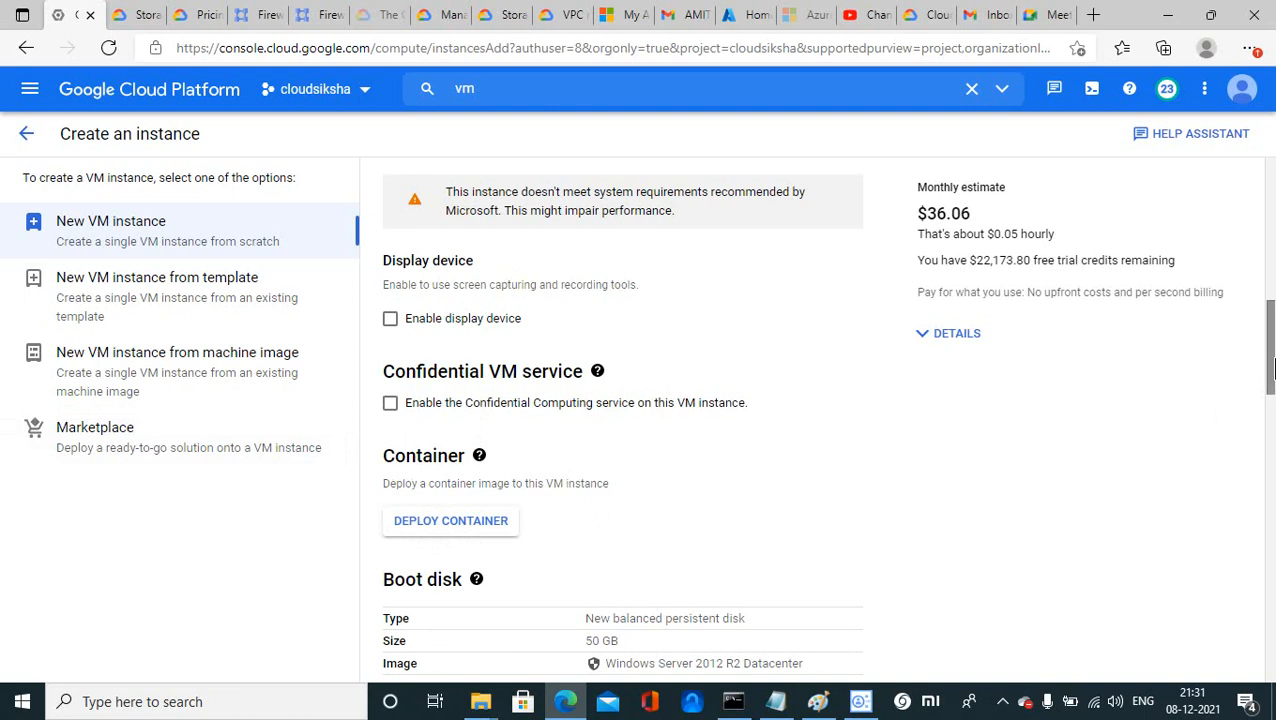
pyautogui.moveTo(1272, 355); pyautogui.dragTo(1272, 372)
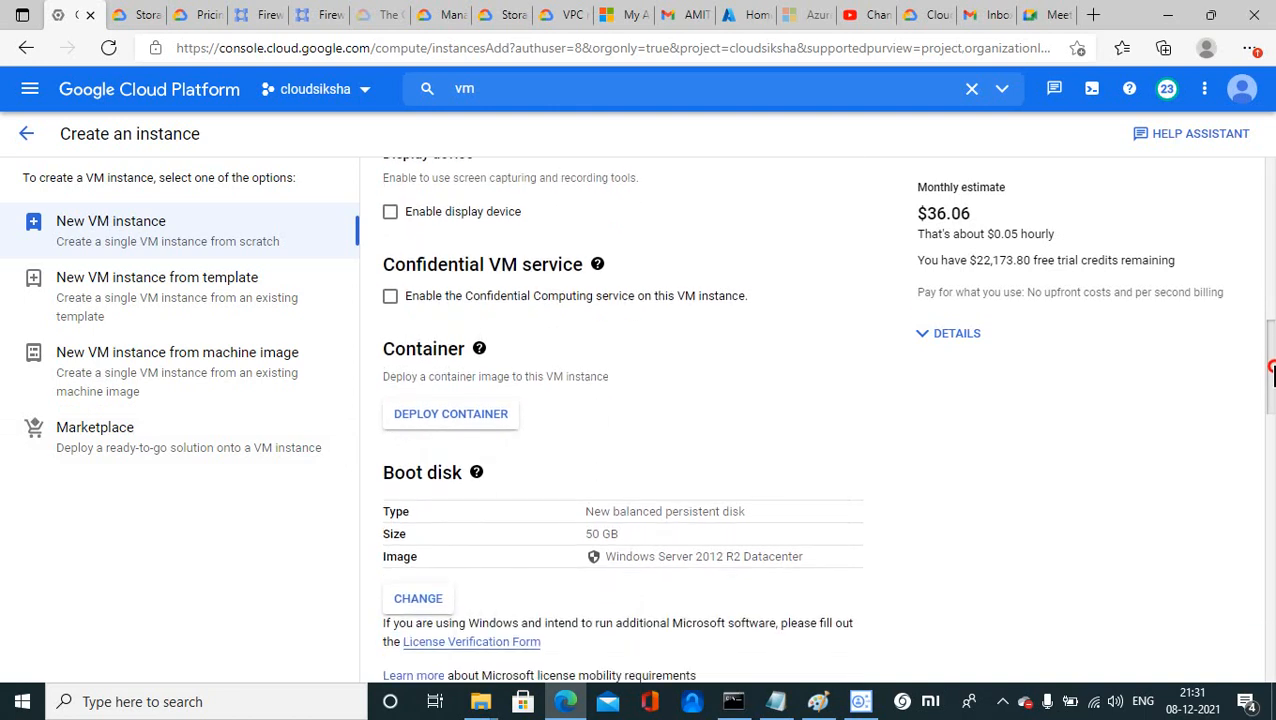
pyautogui.moveTo(1272, 370); pyautogui.dragTo(1272, 390)
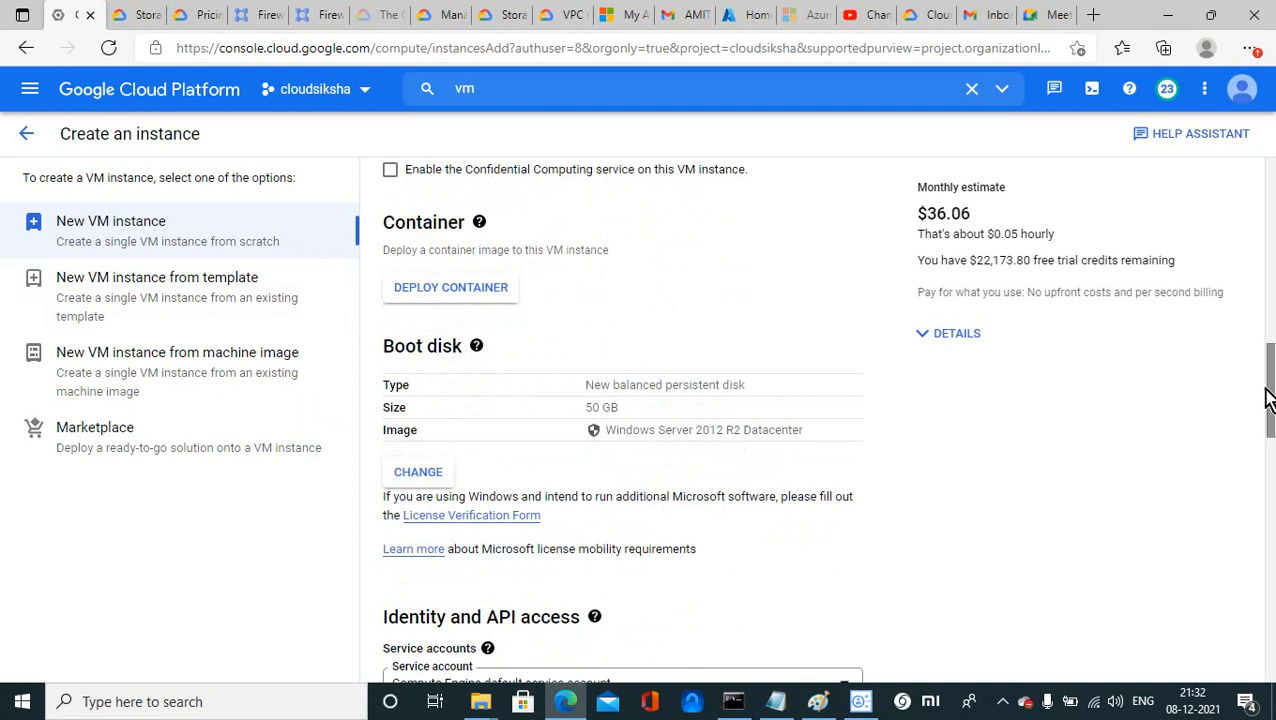
# Expand the Security settings and read the help on Shielded VM, vTPM and Integrity Monitoring
pyautogui.moveTo(1267, 393); pyautogui.dragTo(1271, 622)
pyautogui.click(851, 313)
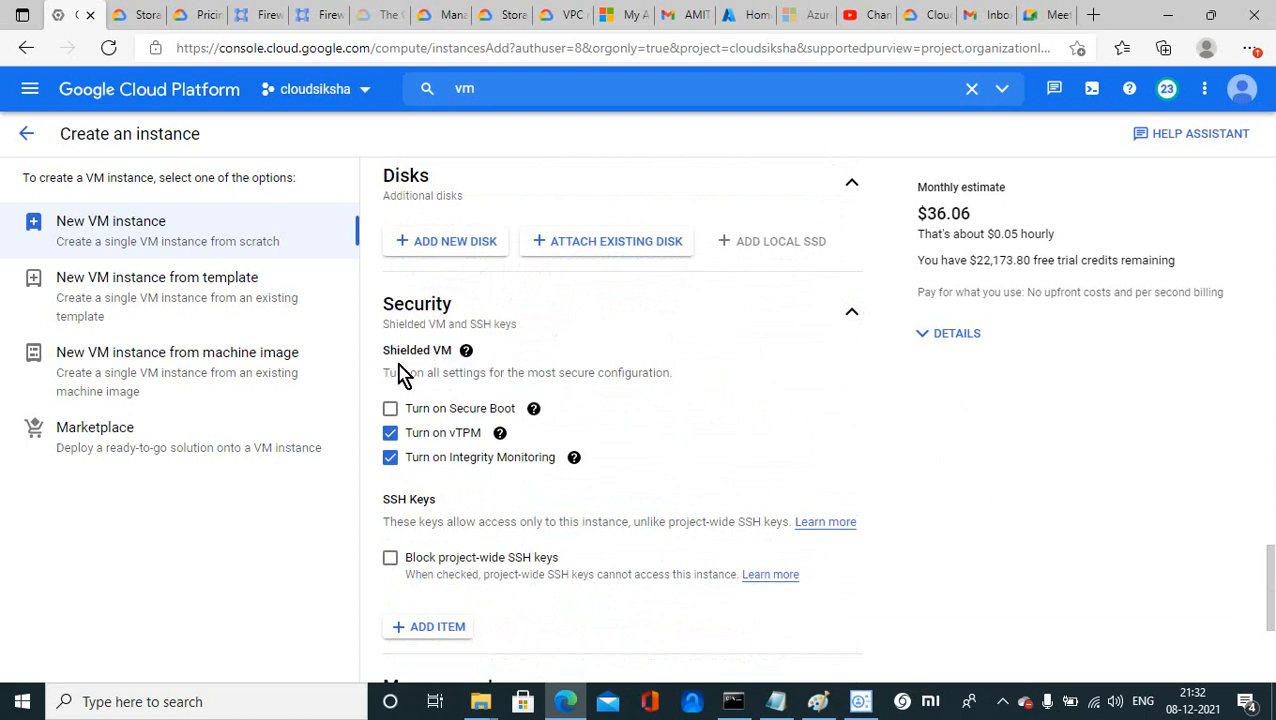
pyautogui.moveTo(465, 357)
pyautogui.click(500, 433)
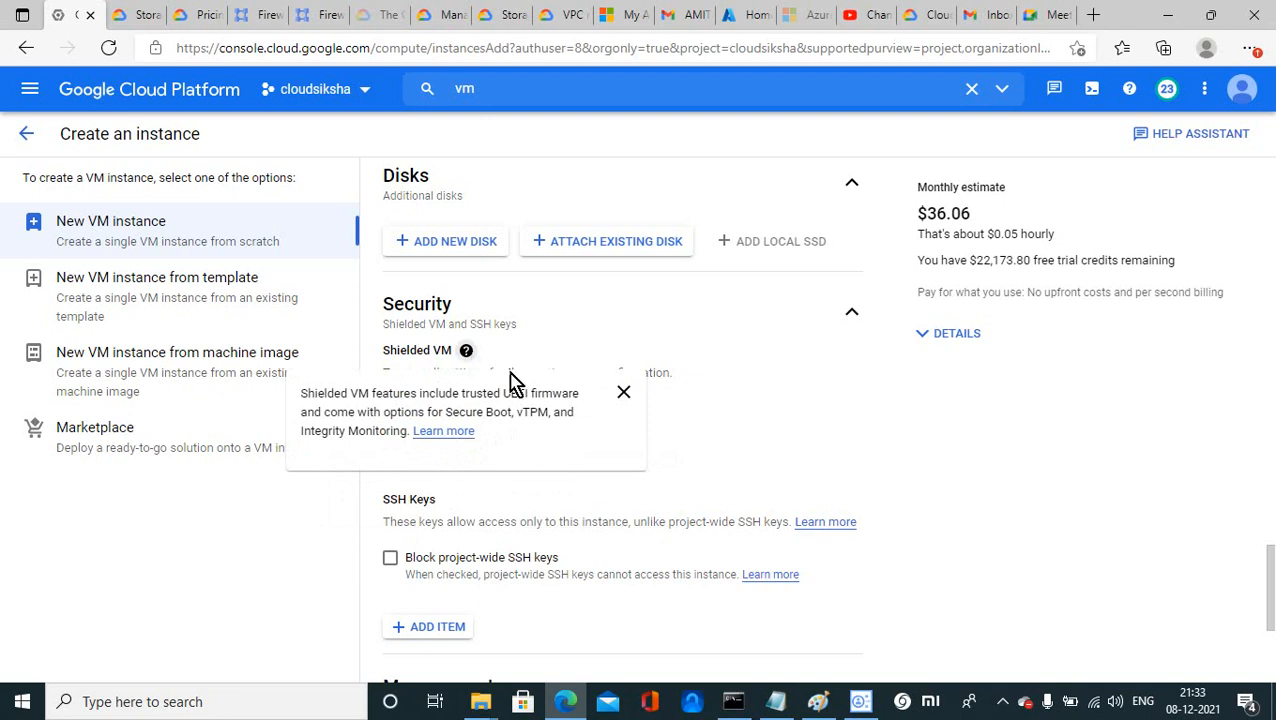
pyautogui.moveTo(574, 460)
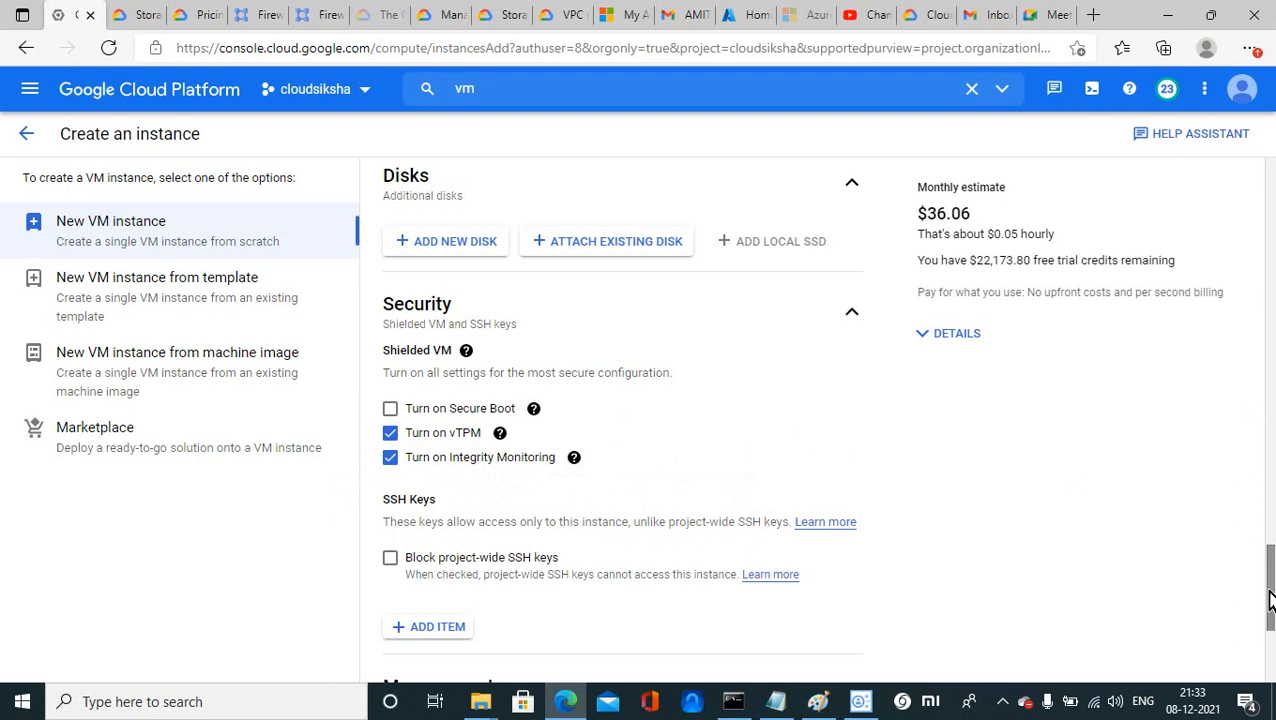
# Expand the Management settings and review the availability policy choices for Preemptibility, On host maintenance and Automatic restart
pyautogui.moveTo(1269, 597); pyautogui.dragTo(1272, 650)
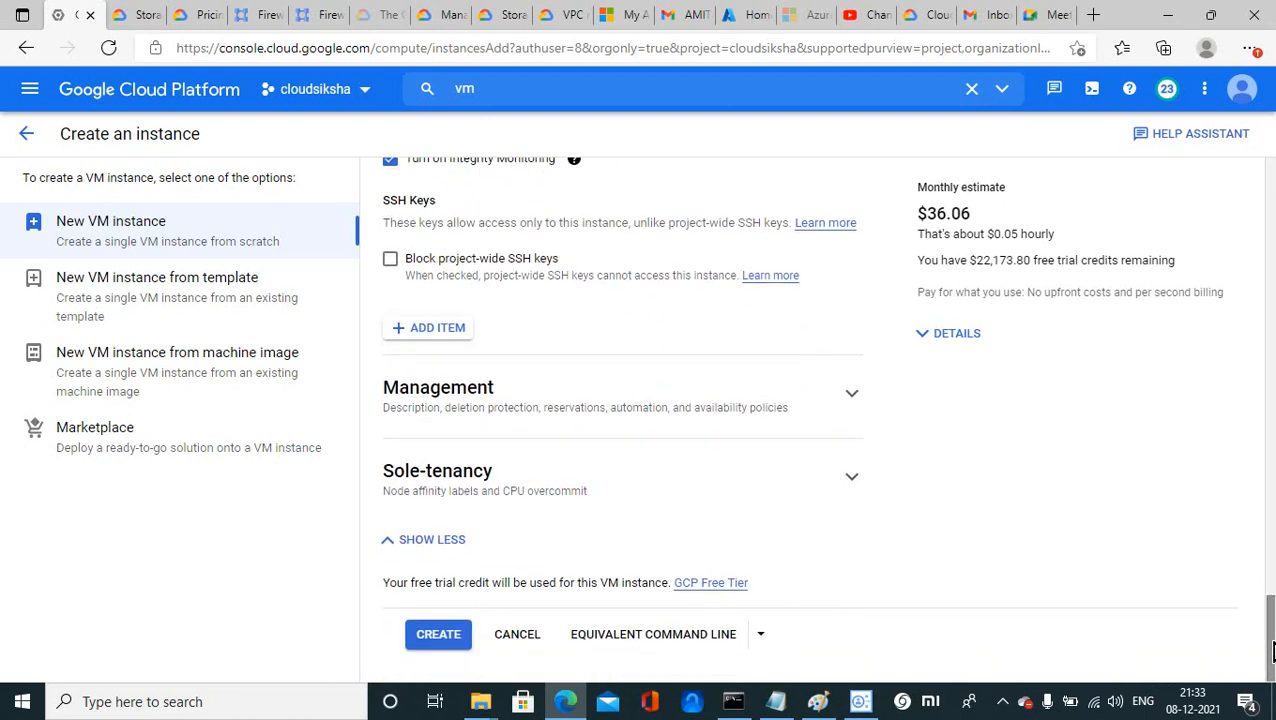
pyautogui.click(842, 399)
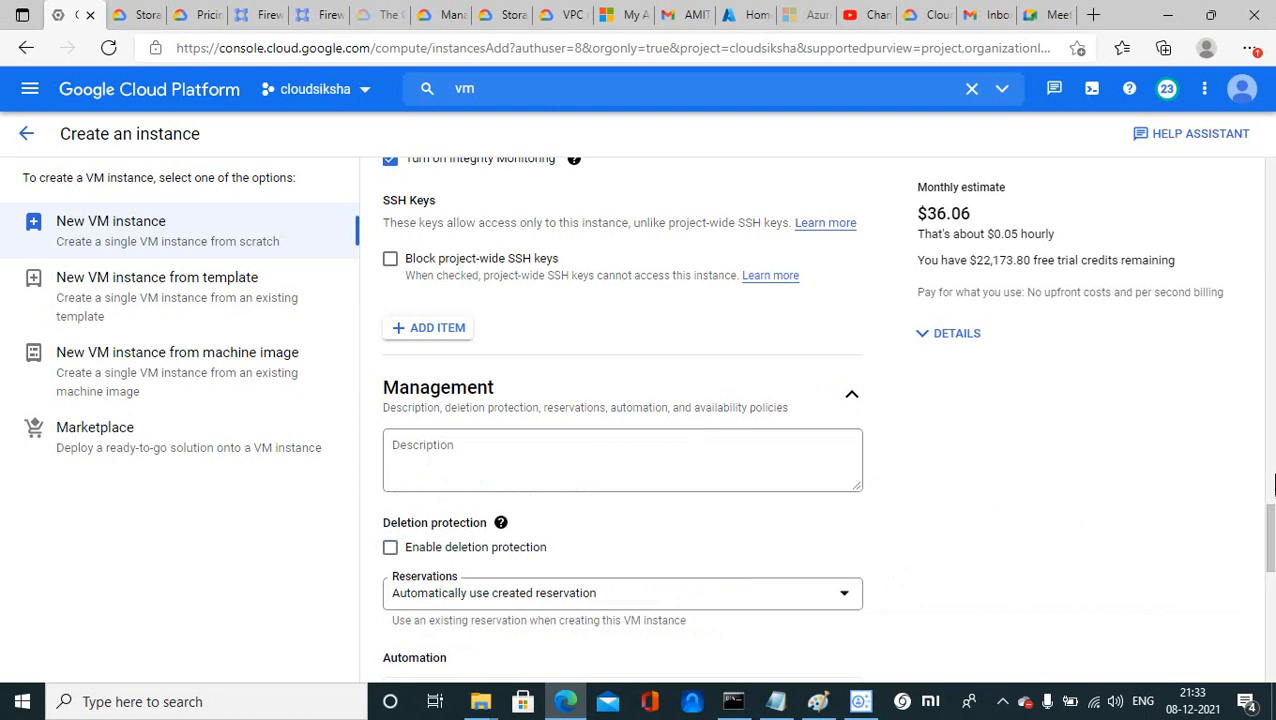
pyautogui.moveTo(1269, 528); pyautogui.dragTo(1271, 606)
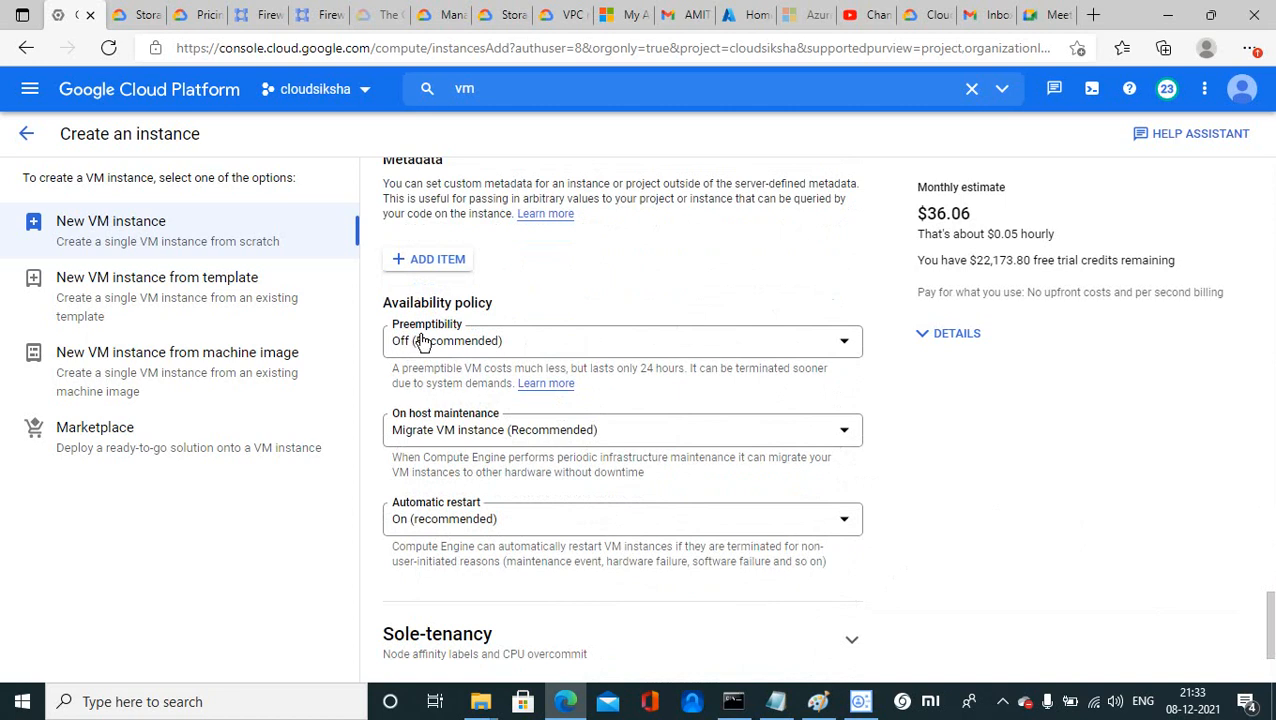
pyautogui.click(845, 343)
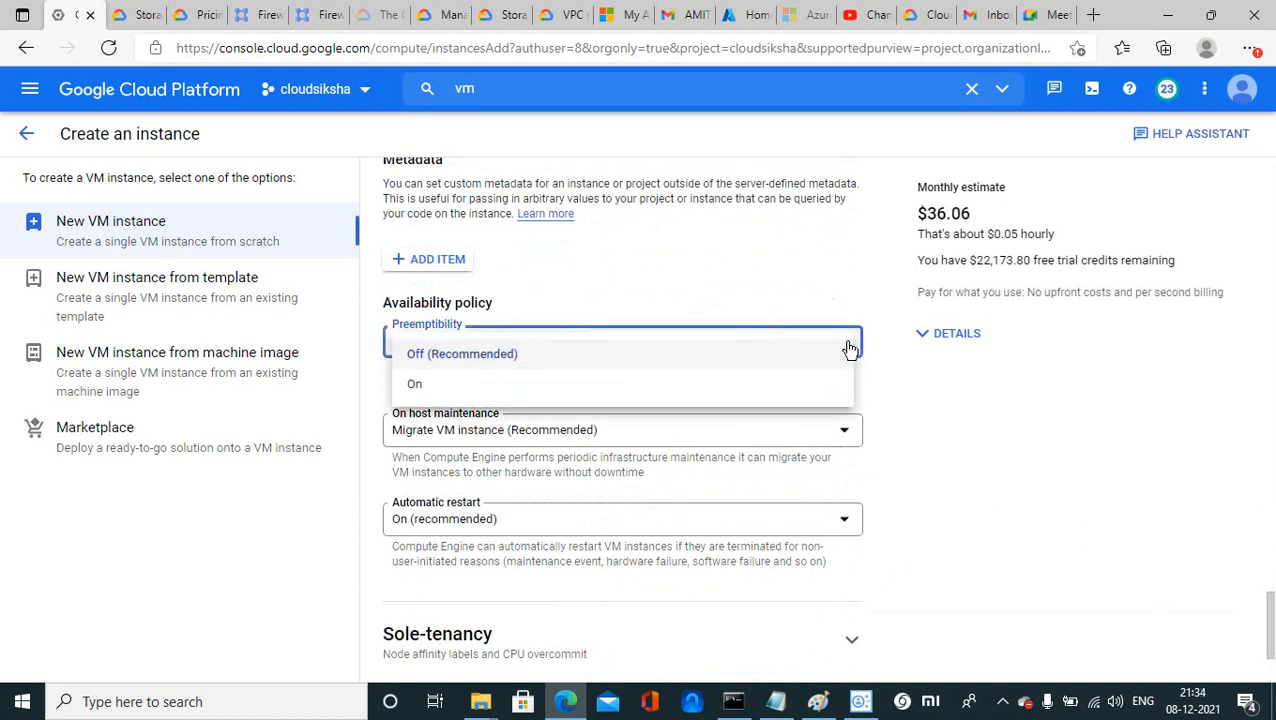
pyautogui.click(982, 478)
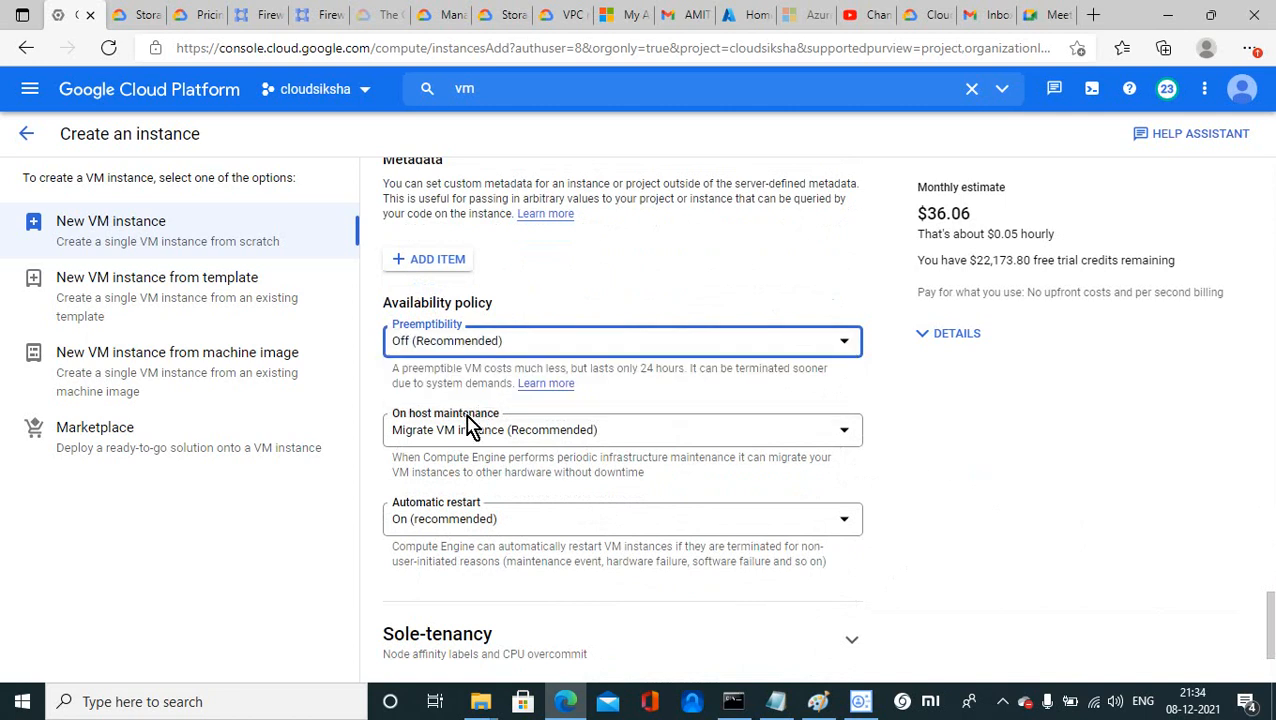
pyautogui.click(843, 446)
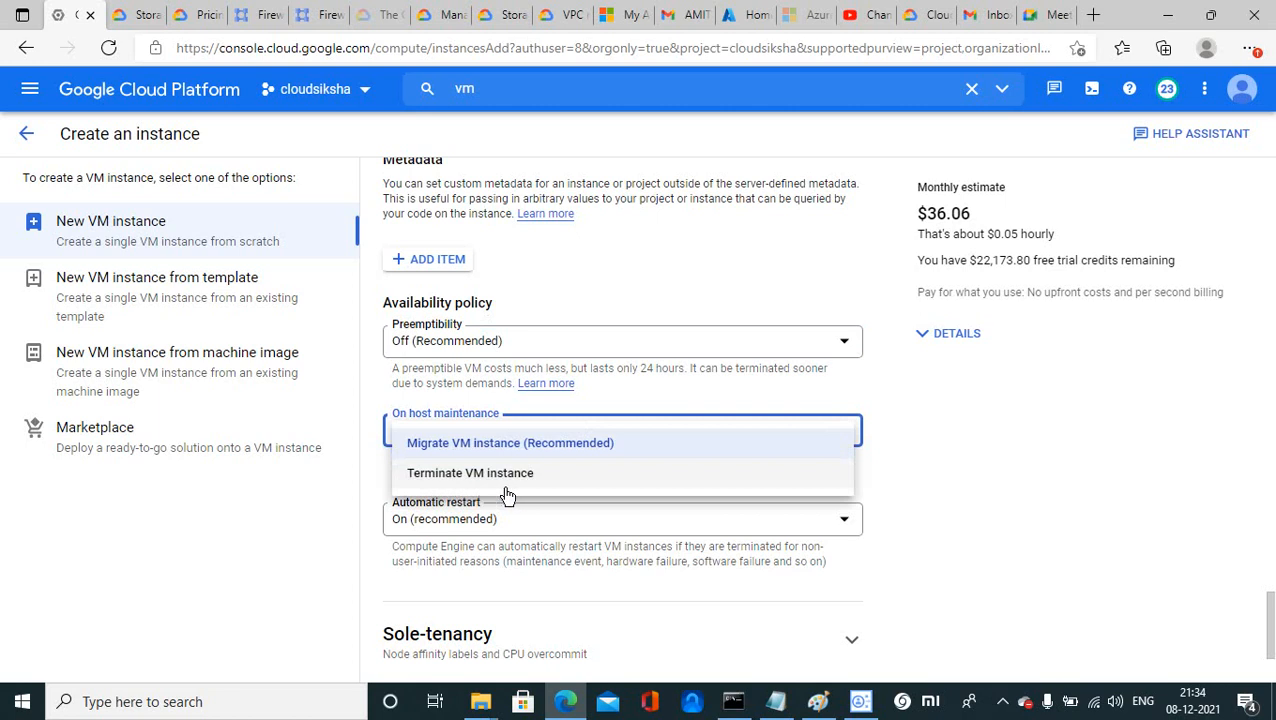
pyautogui.click(983, 492)
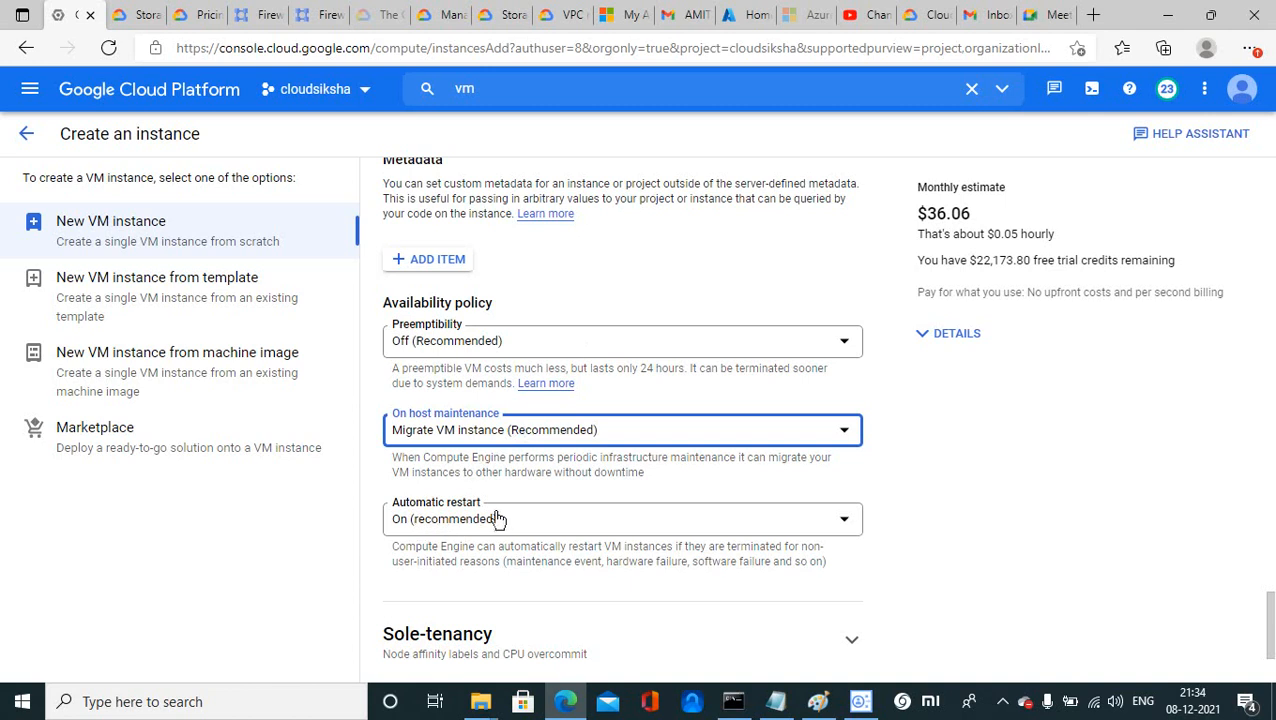
pyautogui.click(692, 520)
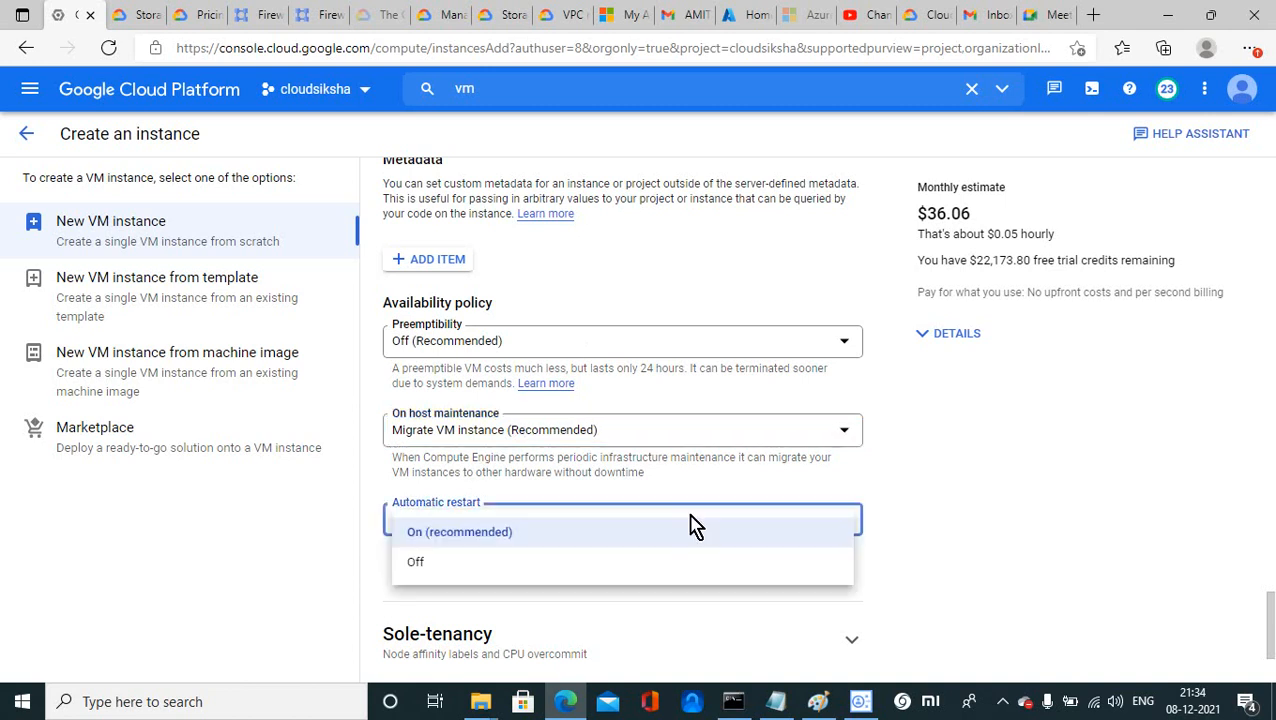
pyautogui.click(970, 563)
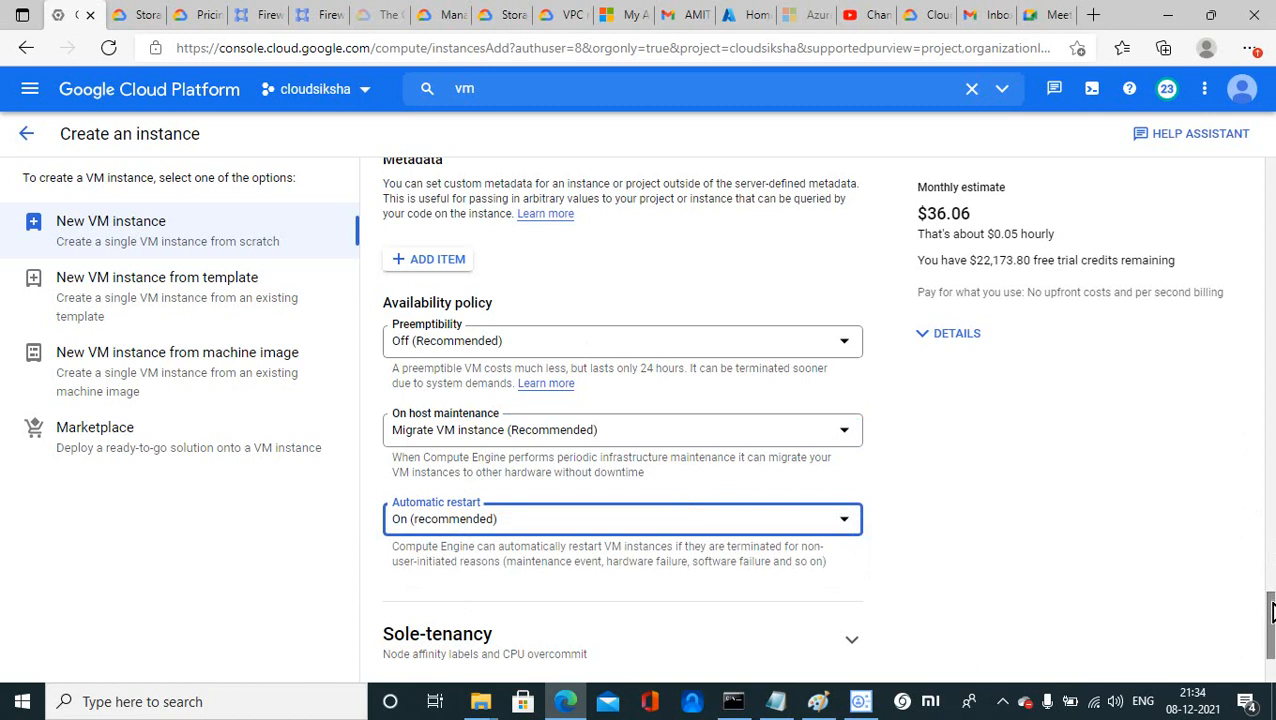
# View the equivalent REST request for the configured VM, open its REST API reference, and return to close the request
pyautogui.scroll(-2, 1271, 612)
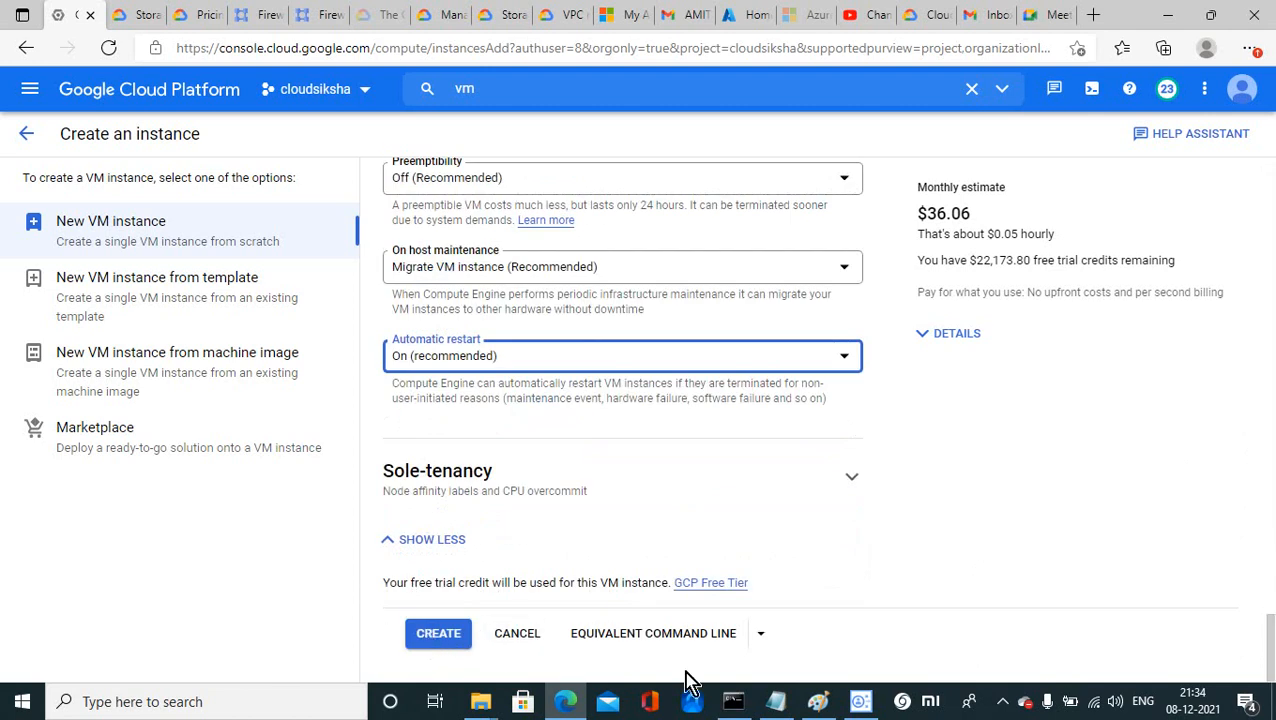
pyautogui.click(760, 634)
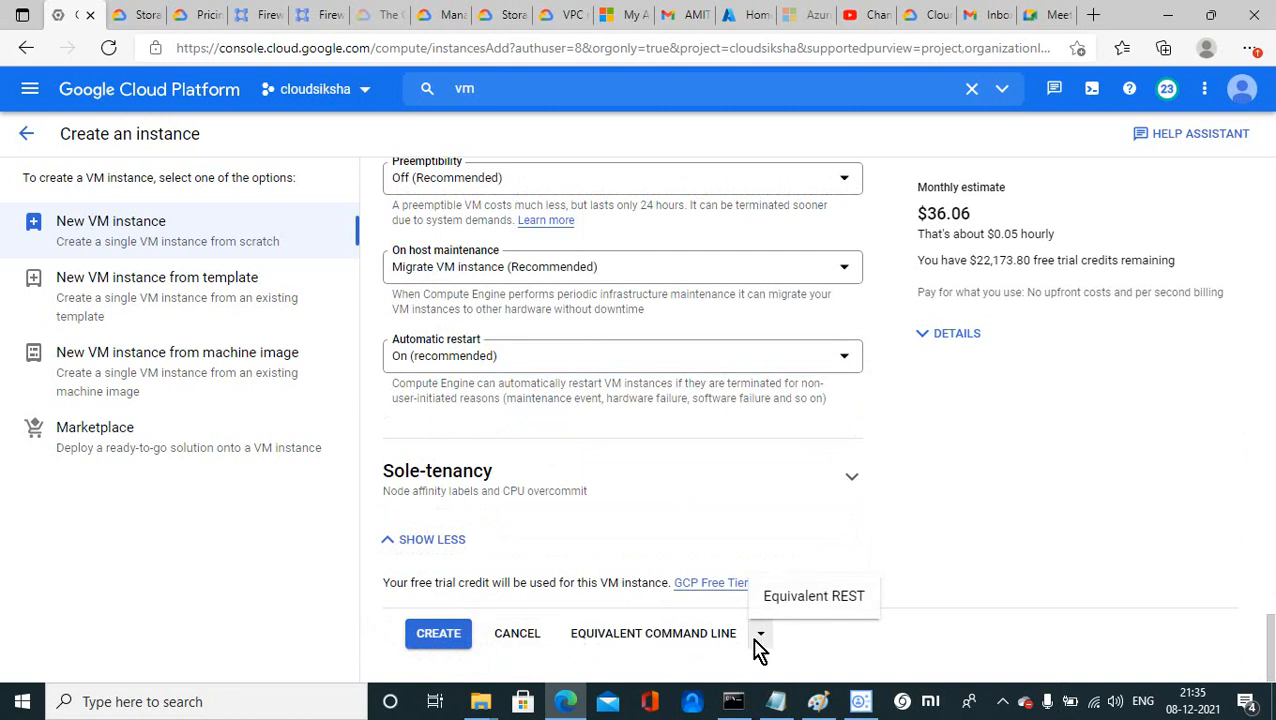
pyautogui.click(928, 558)
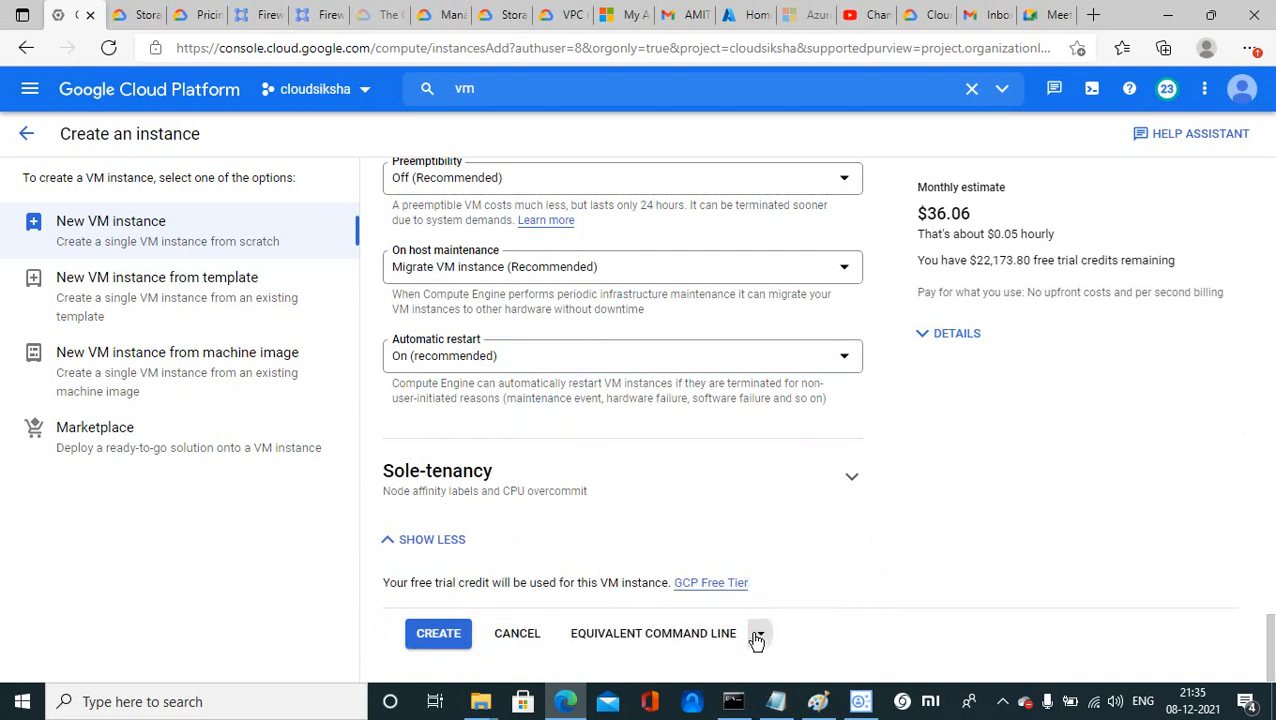
pyautogui.click(757, 638)
pyautogui.click(800, 605)
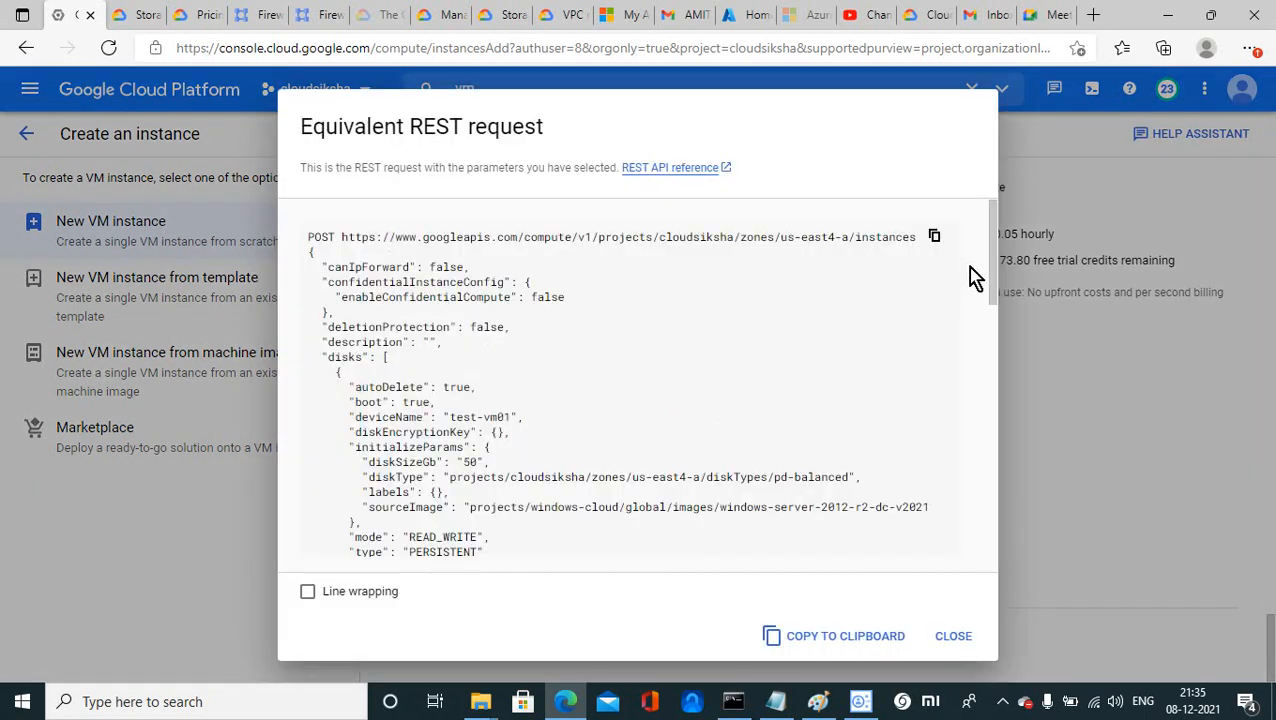
pyautogui.moveTo(992, 267); pyautogui.dragTo(993, 555)
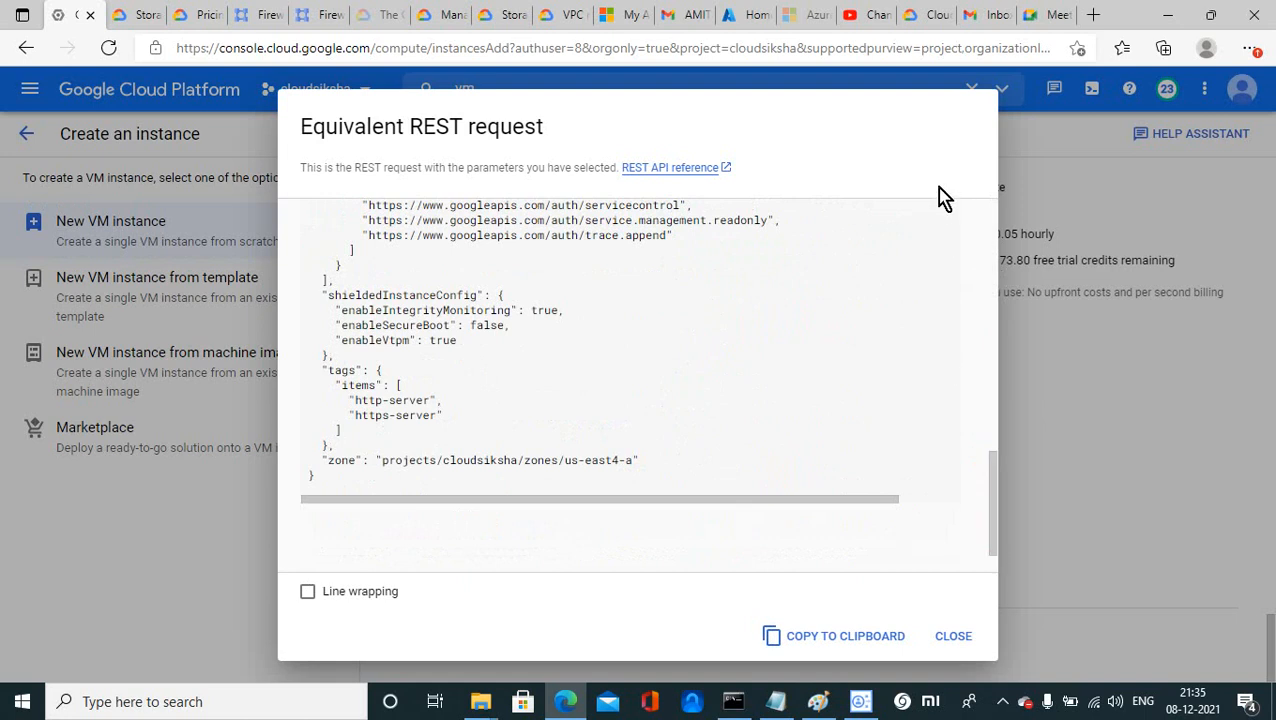
pyautogui.click(686, 172)
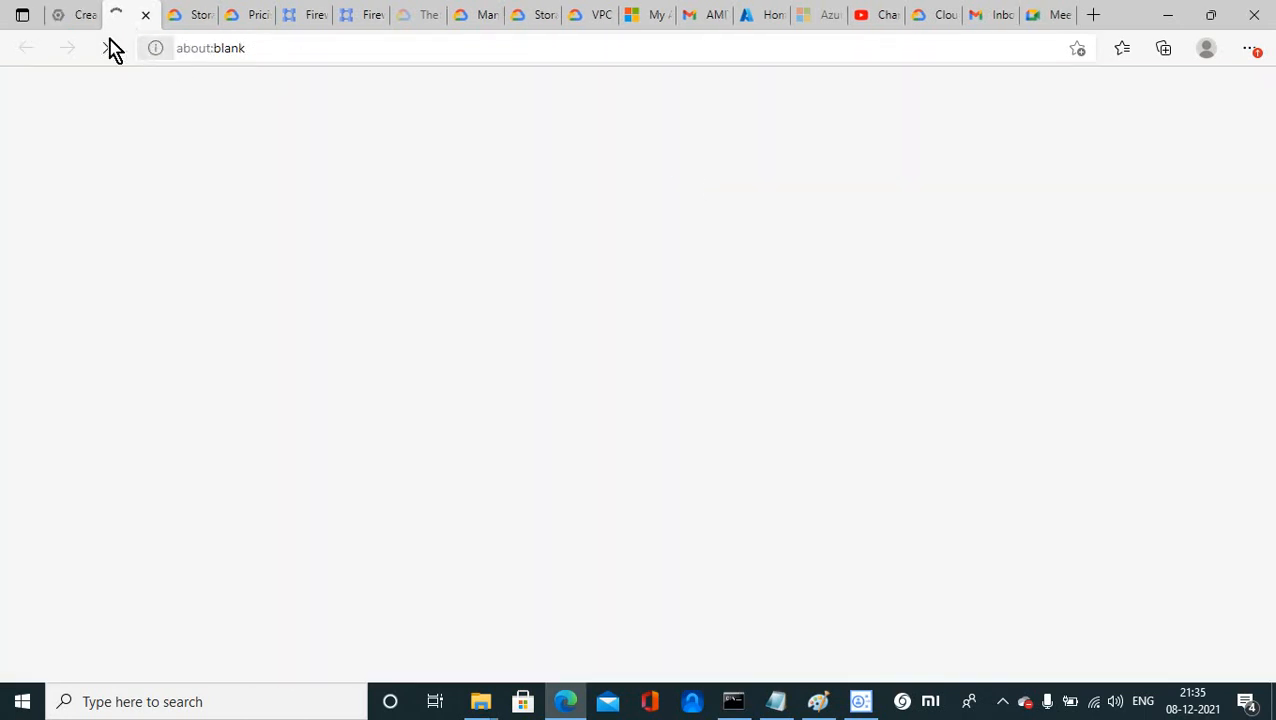
pyautogui.click(82, 20)
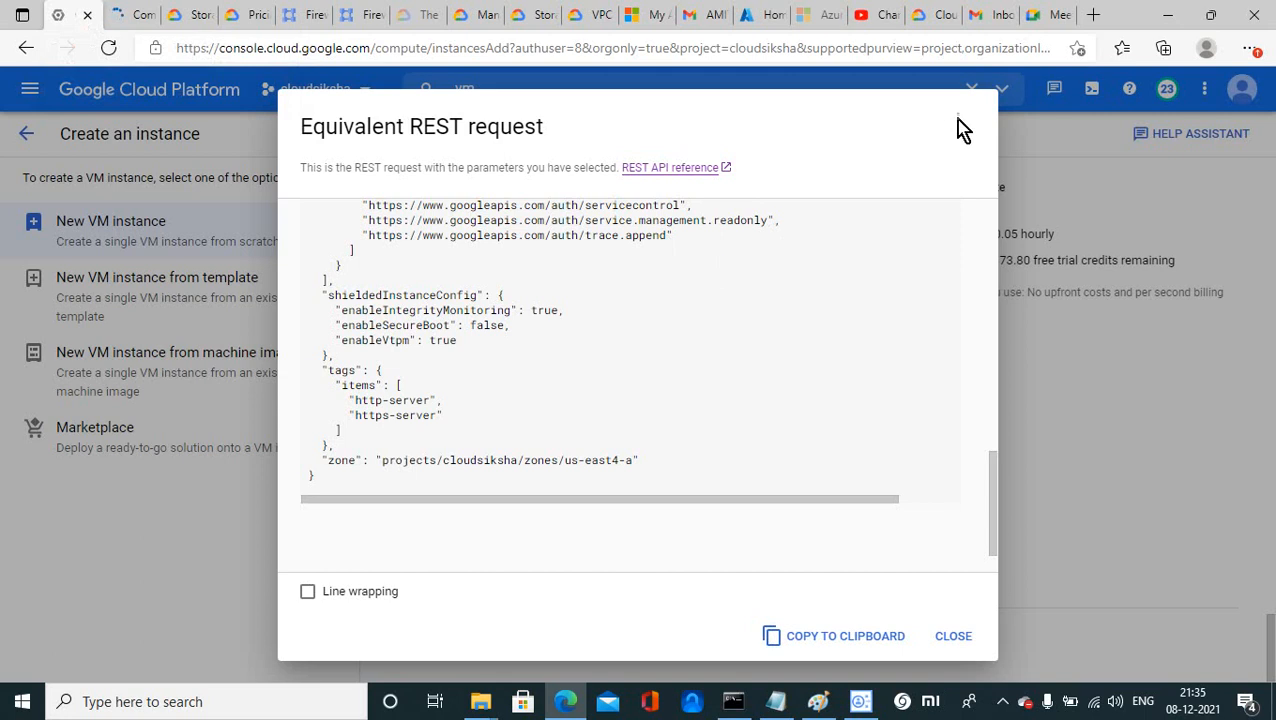
pyautogui.click(951, 640)
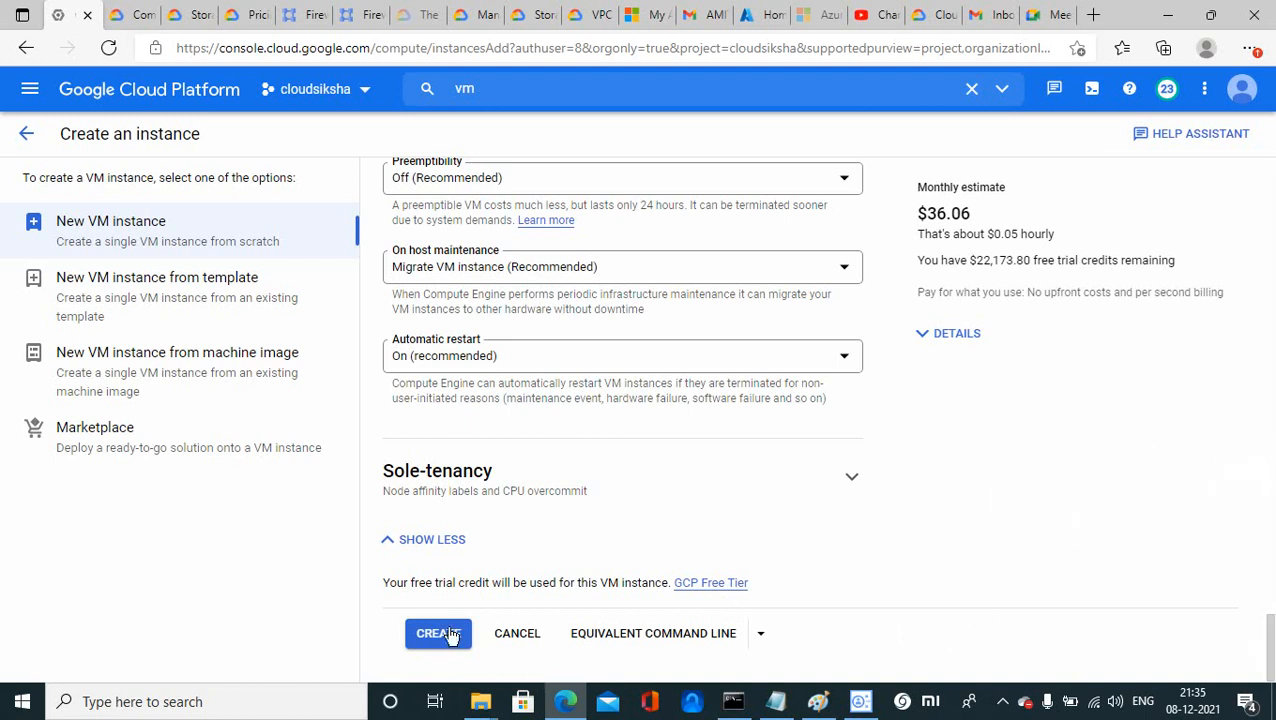
# Expand the Sole-tenancy settings and view the equivalent gcloud command line for the VM
pyautogui.click(849, 485)
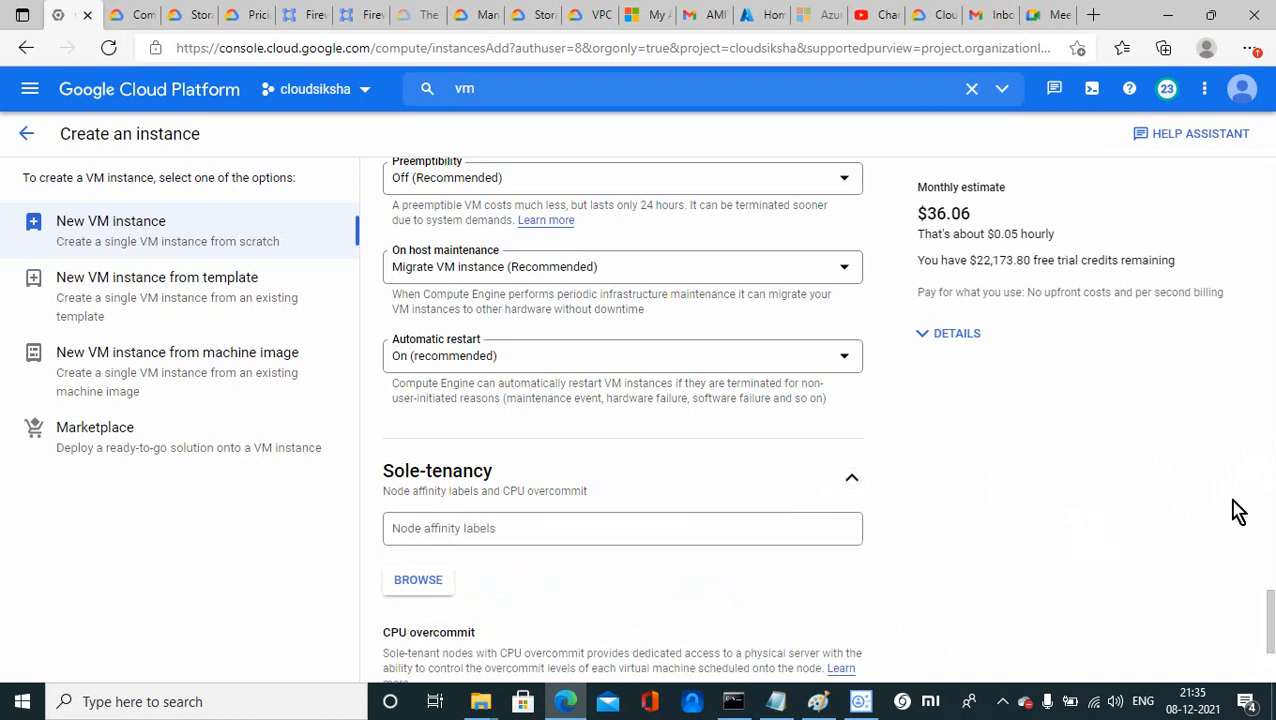
pyautogui.moveTo(1271, 615); pyautogui.dragTo(1271, 640)
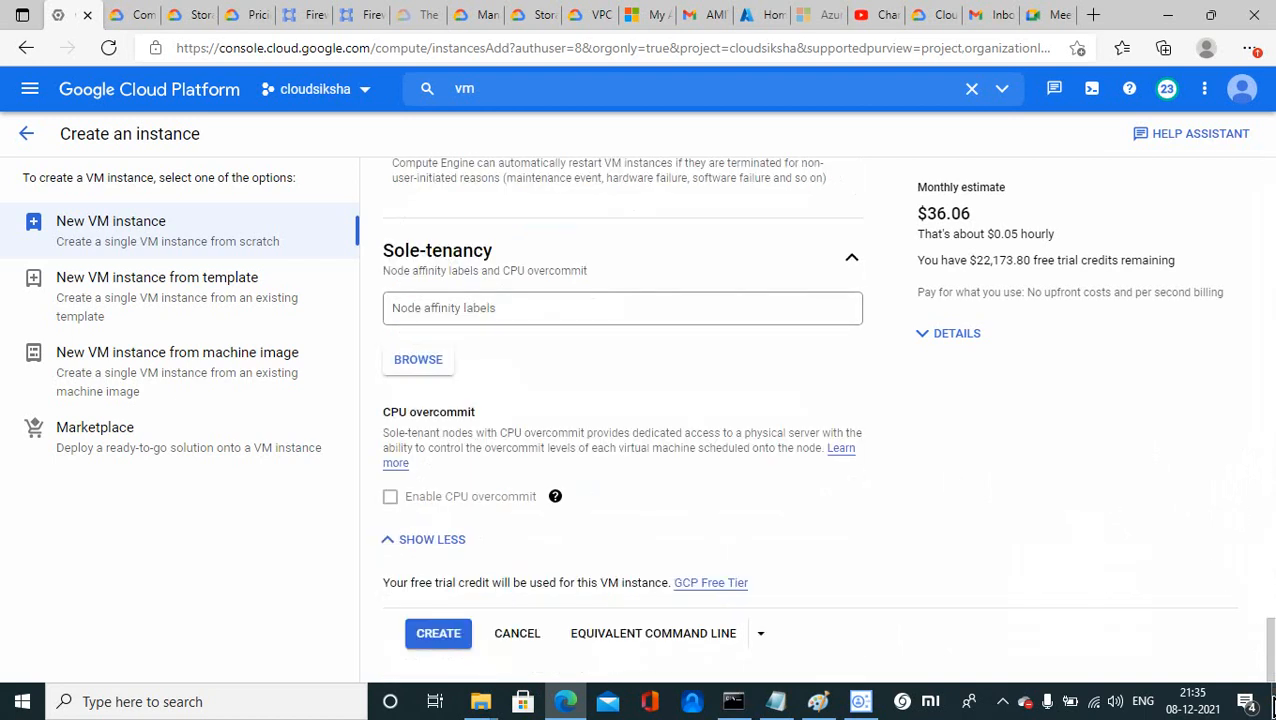
pyautogui.click(759, 636)
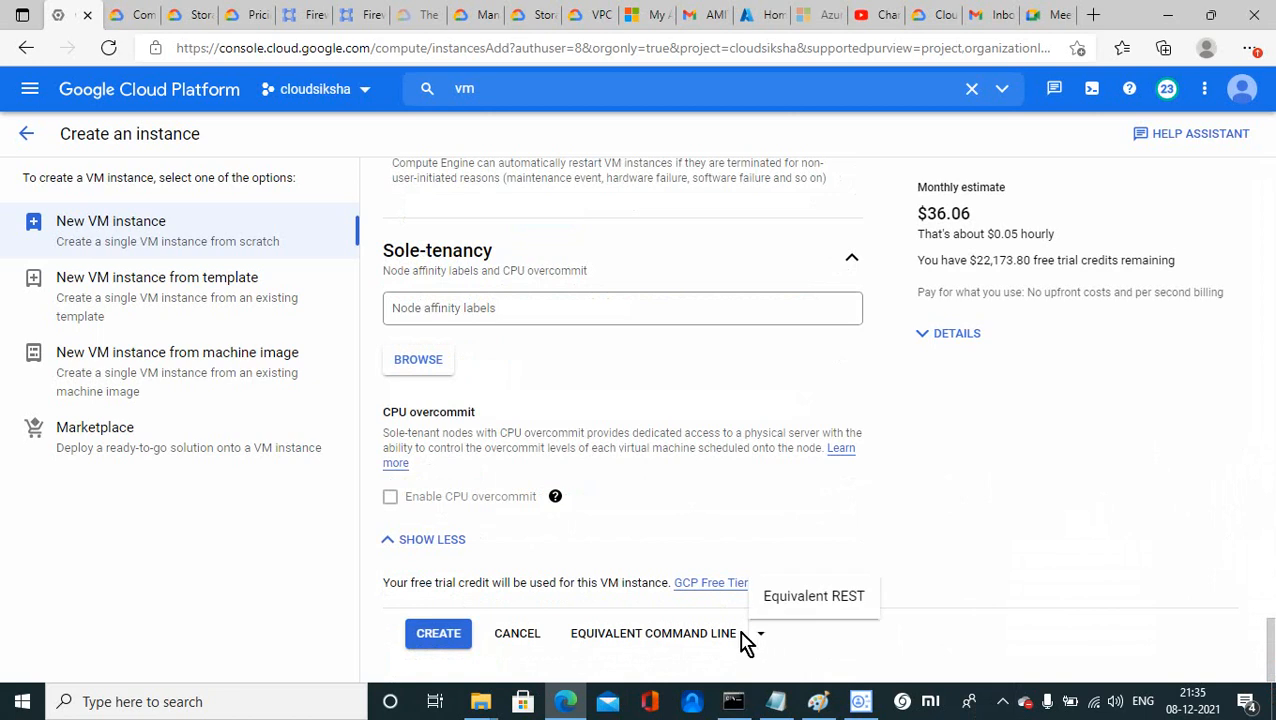
pyautogui.click(646, 635)
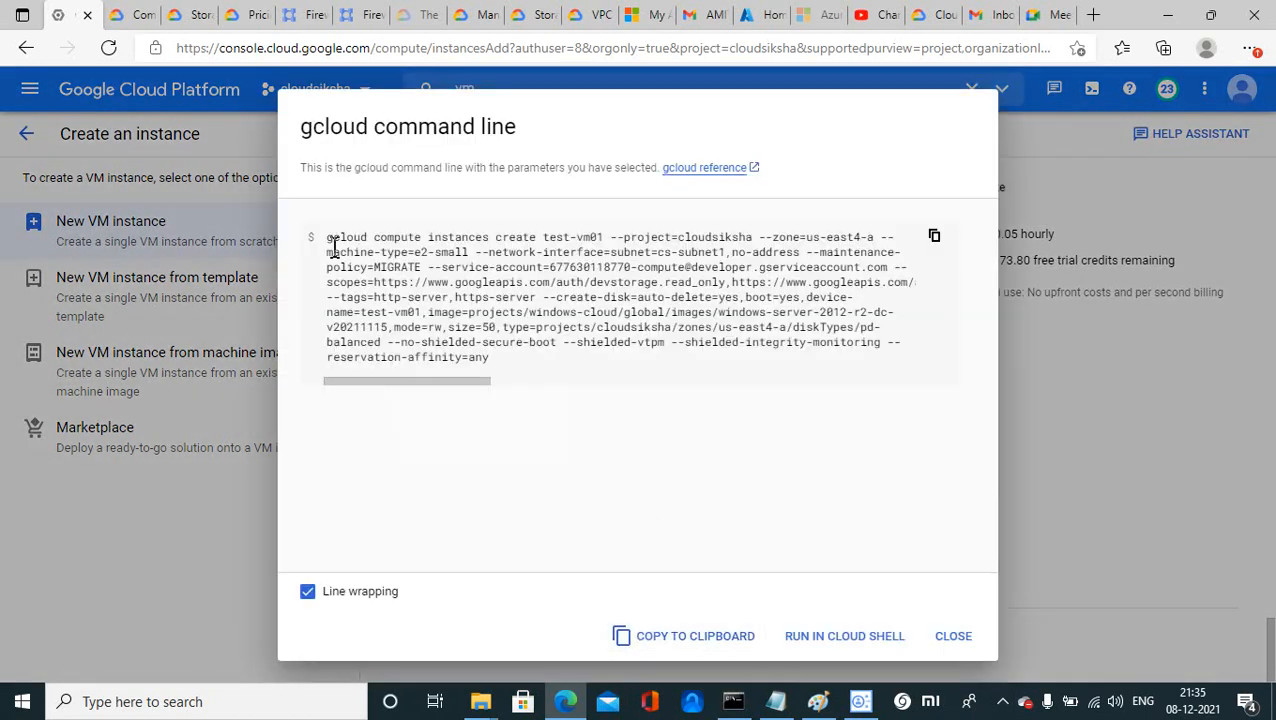
pyautogui.click(962, 640)
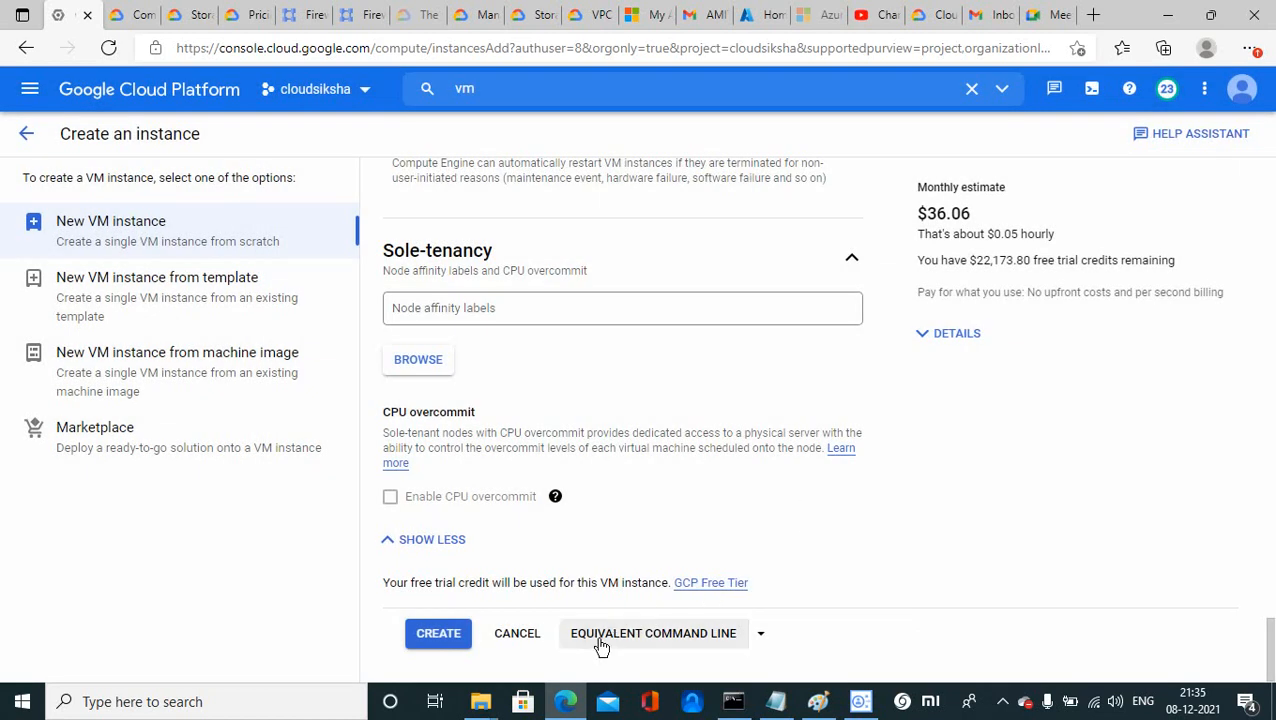
pyautogui.moveTo(1268, 612); pyautogui.dragTo(1270, 650)
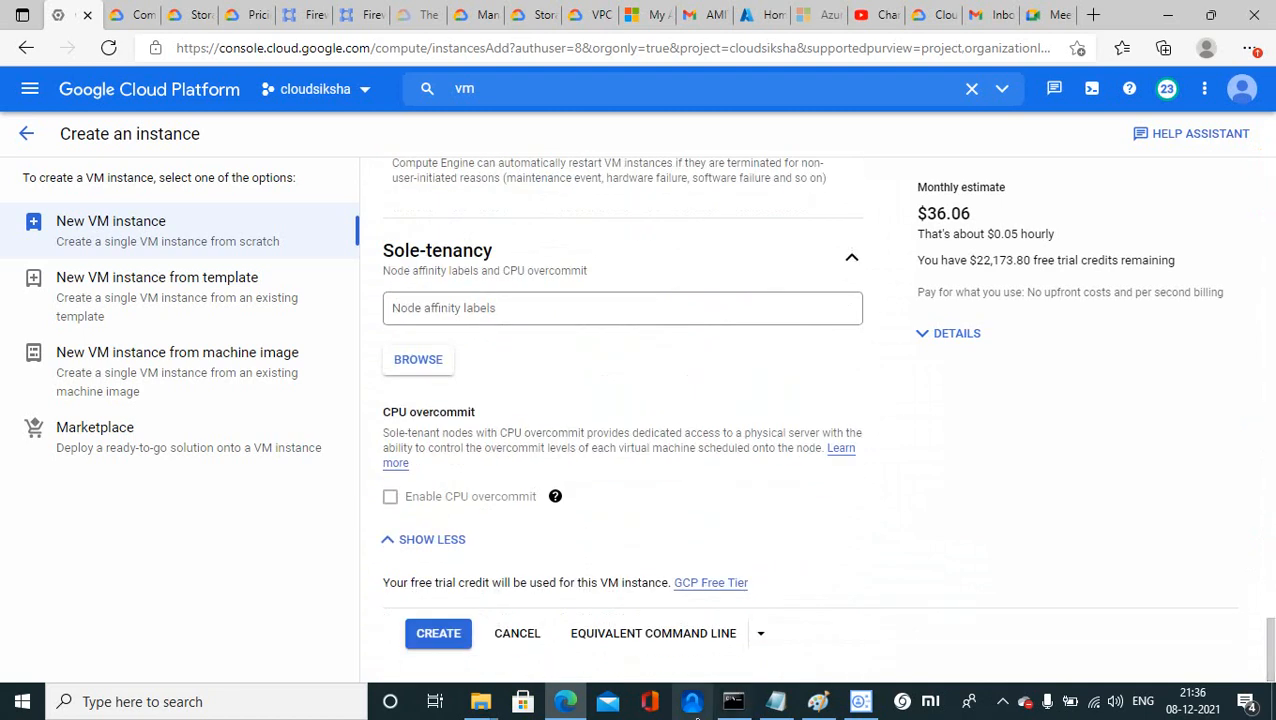
# Copy the complete gcloud command for test-vm01 and paste it into the open Notepad document over the text VPC/Subnet
pyautogui.click(667, 651)
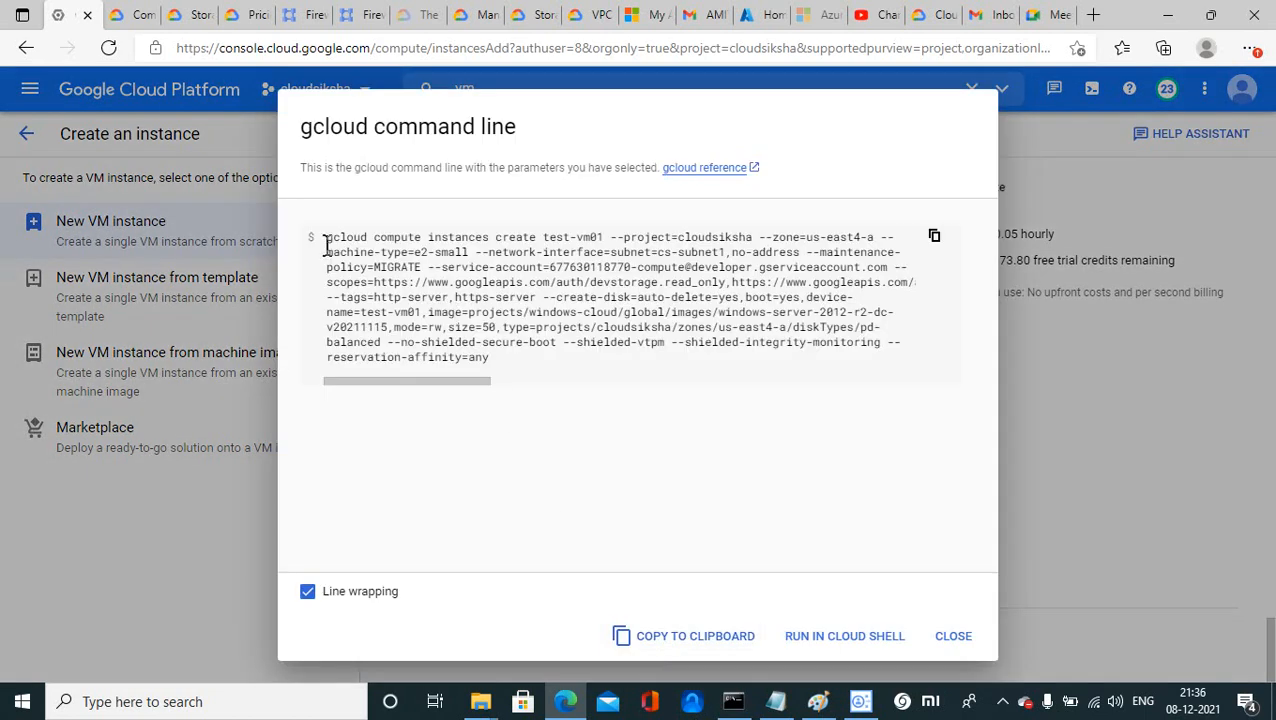
pyautogui.moveTo(326, 240); pyautogui.dragTo(485, 357)
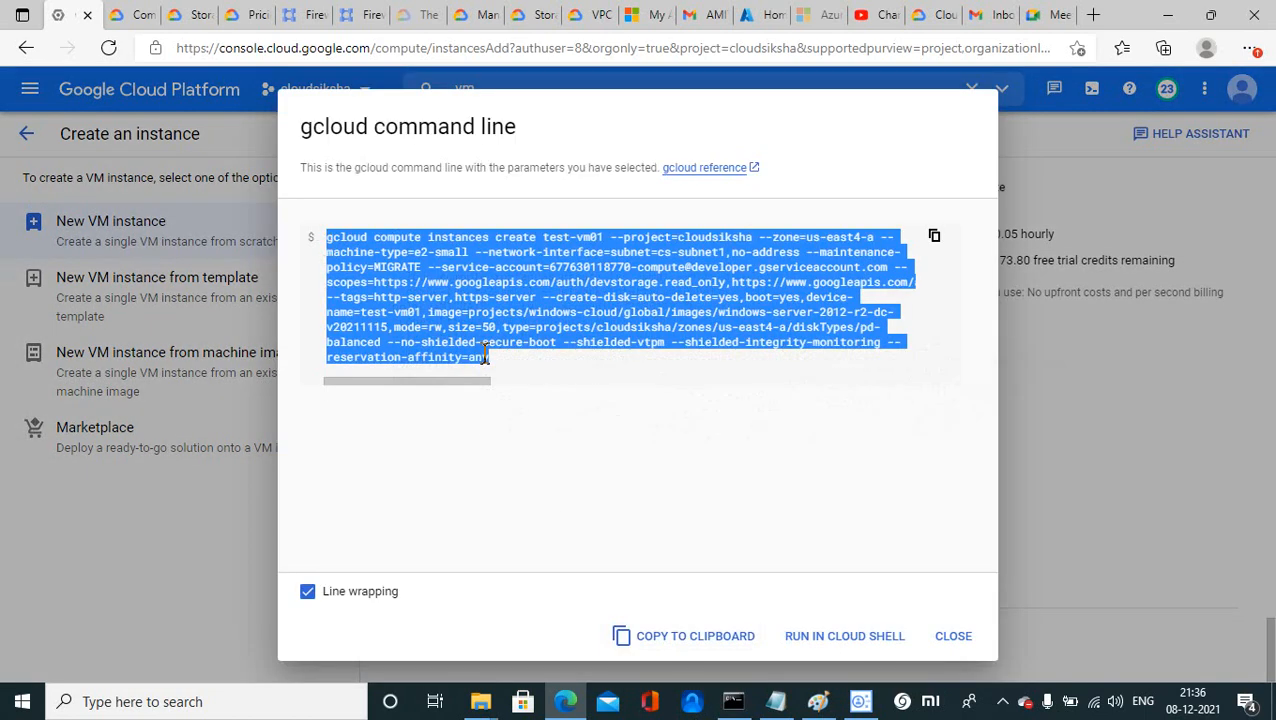
pyautogui.hotkey('ctrl', 'c')
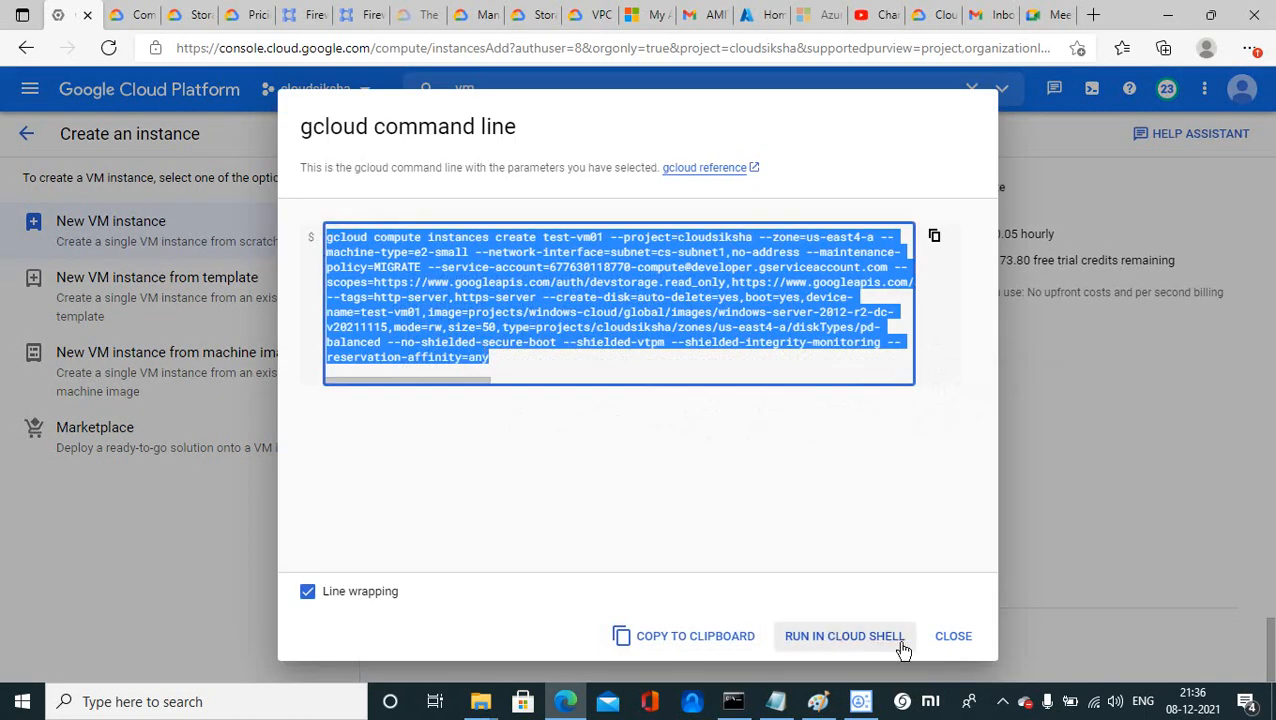
pyautogui.click(953, 637)
pyautogui.click(777, 701)
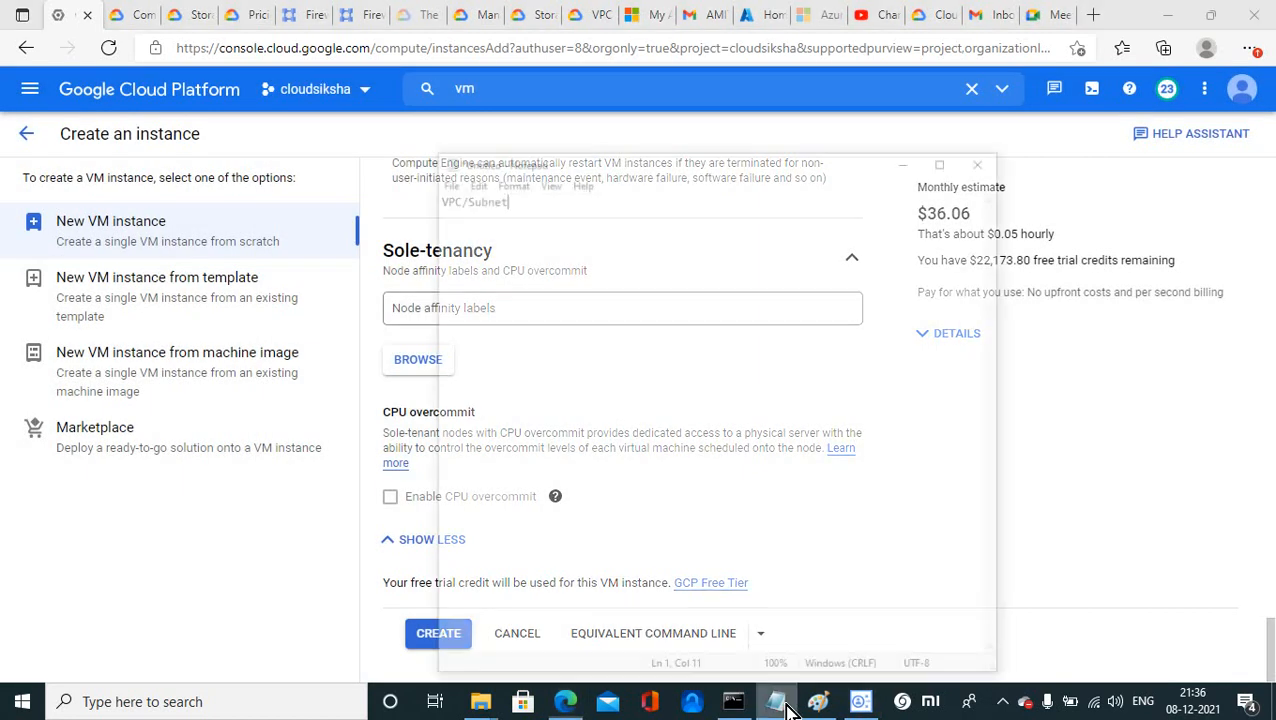
pyautogui.moveTo(484, 122); pyautogui.dragTo(350, 108)
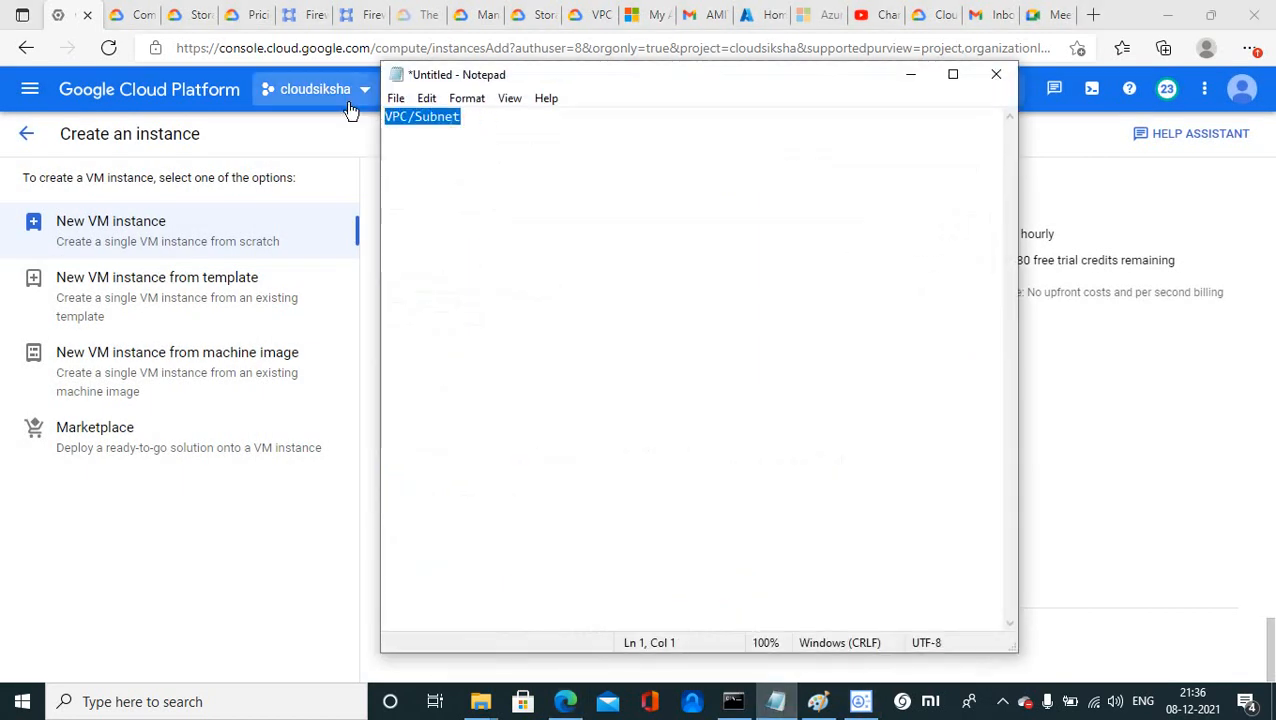
pyautogui.hotkey('ctrl', 'v')
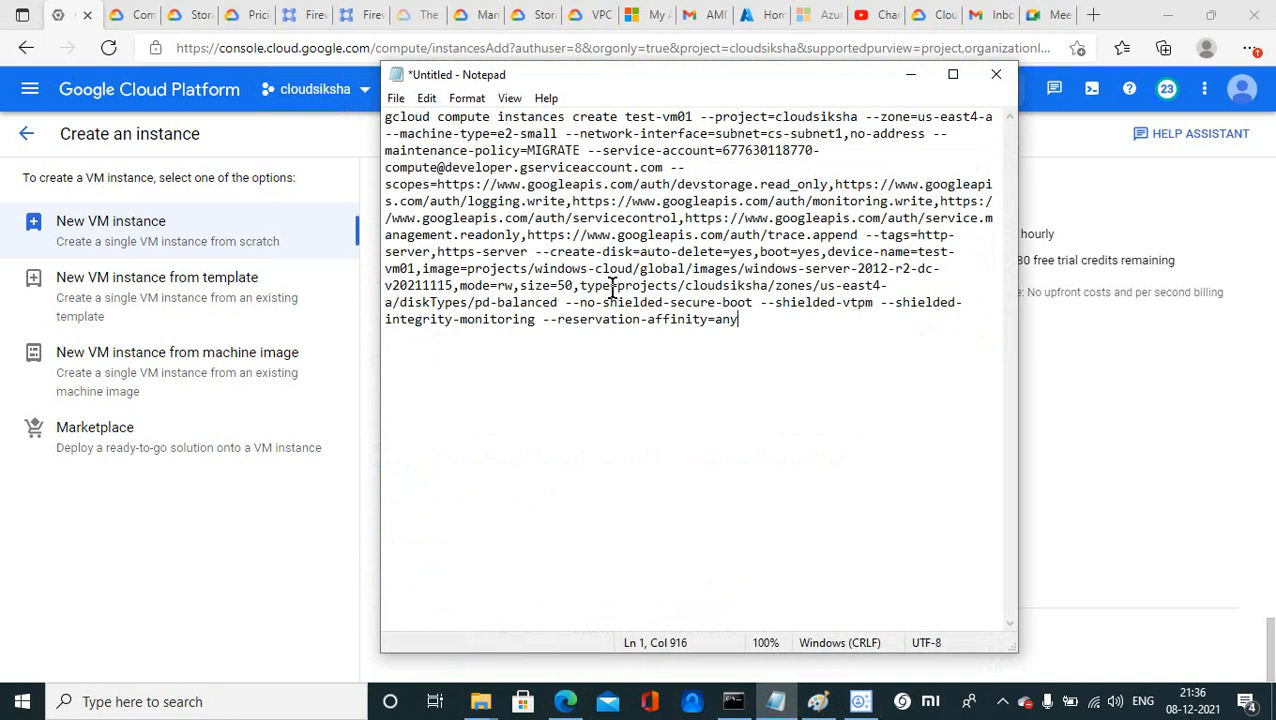
# Enlarge the pasted gcloud command text in Notepad to 130% zoom and clear the text selection
pyautogui.moveTo(748, 322); pyautogui.dragTo(391, 116)
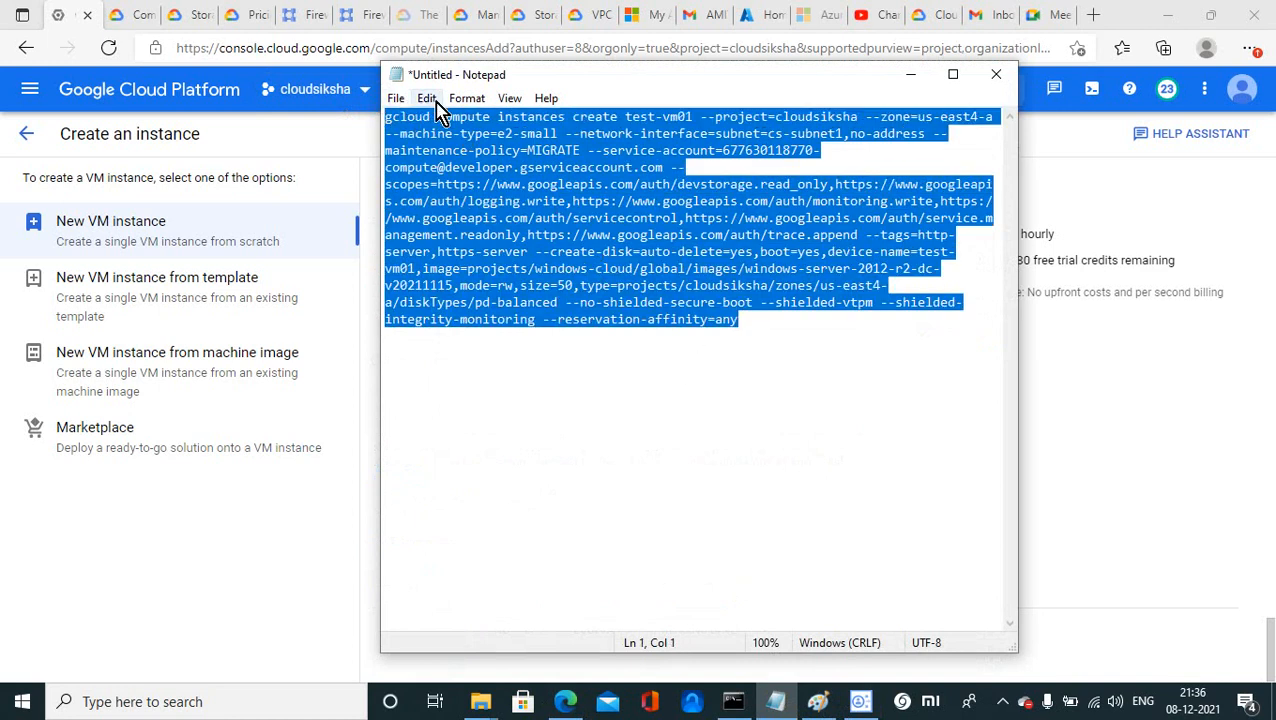
pyautogui.click(430, 100)
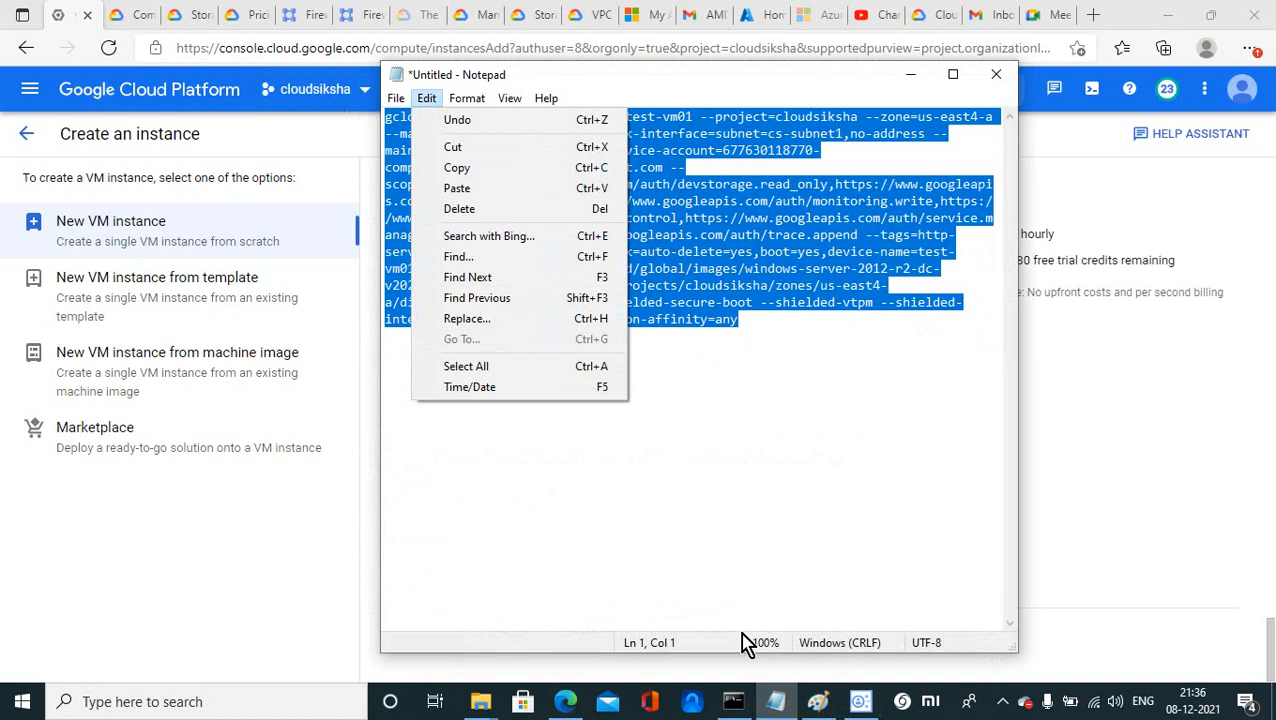
pyautogui.click(1001, 703)
pyautogui.hotkey('ctrl', '+')
pyautogui.hotkey('ctrl', '+')
pyautogui.hotkey('ctrl', '+')
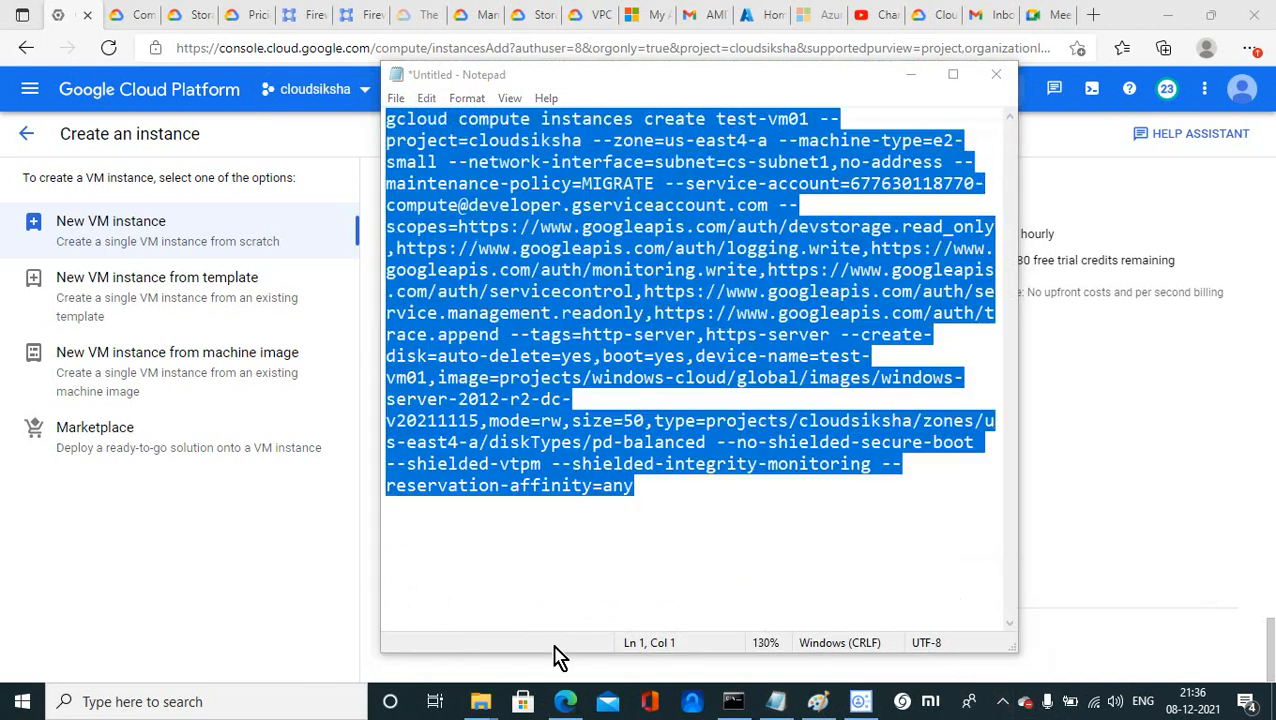
pyautogui.click(716, 484)
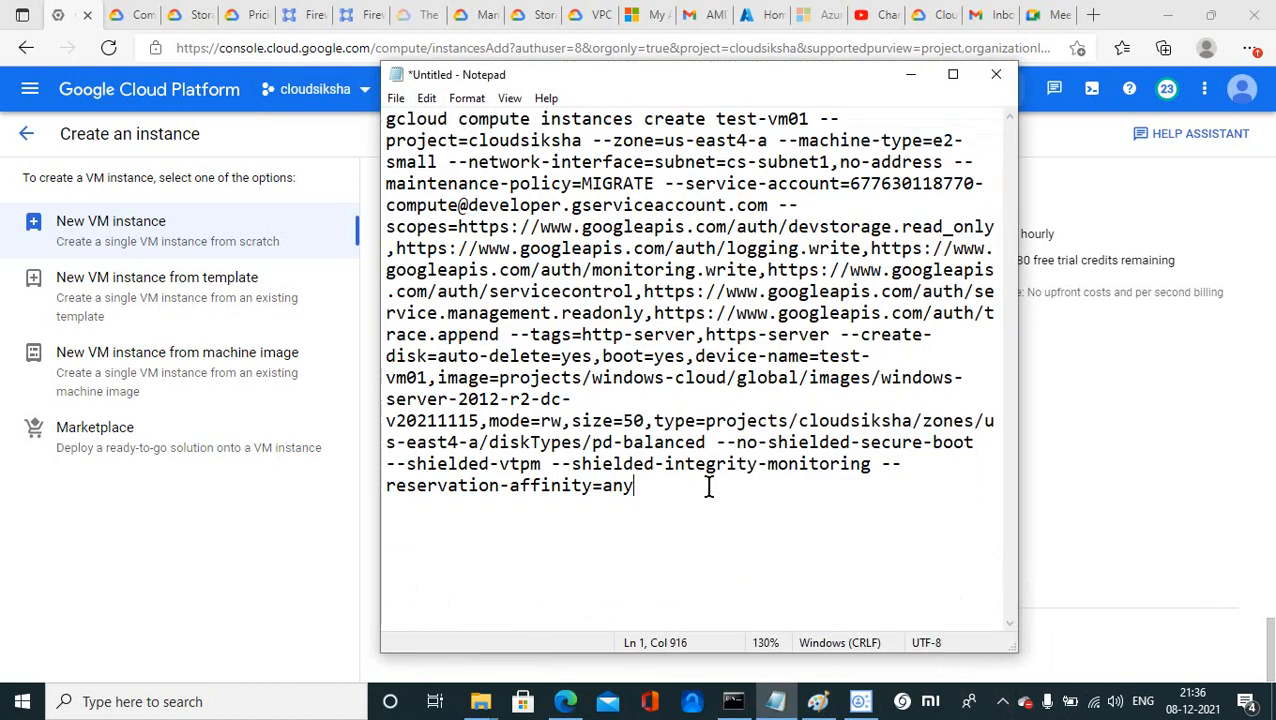
# Highlight "gcloud compute instances create test-vm01" in Notepad and compare the command with the name and region settings in the instance form
pyautogui.doubleClick(444, 122)
pyautogui.moveTo(446, 123); pyautogui.dragTo(817, 119)
pyautogui.moveTo(722, 77); pyautogui.dragTo(843, 202)
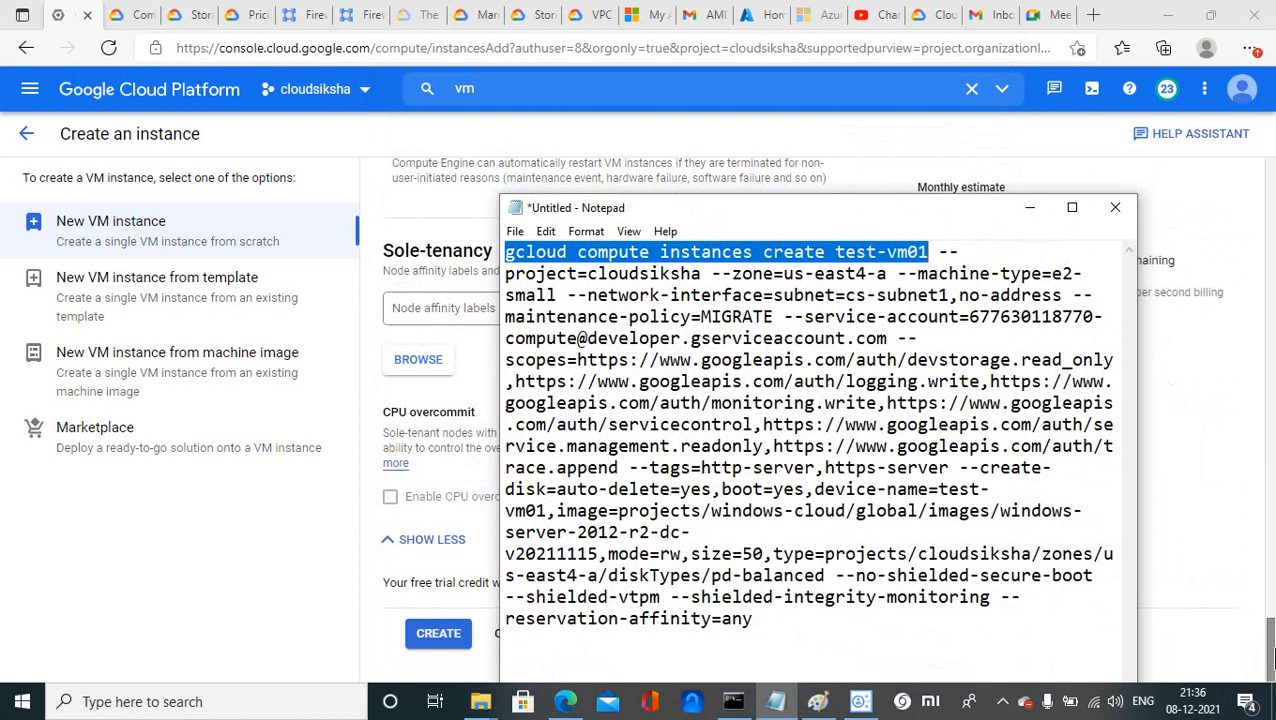
pyautogui.click(1252, 443)
pyautogui.scroll(15, 1254, 420)
pyautogui.scroll(5, 1226, 262)
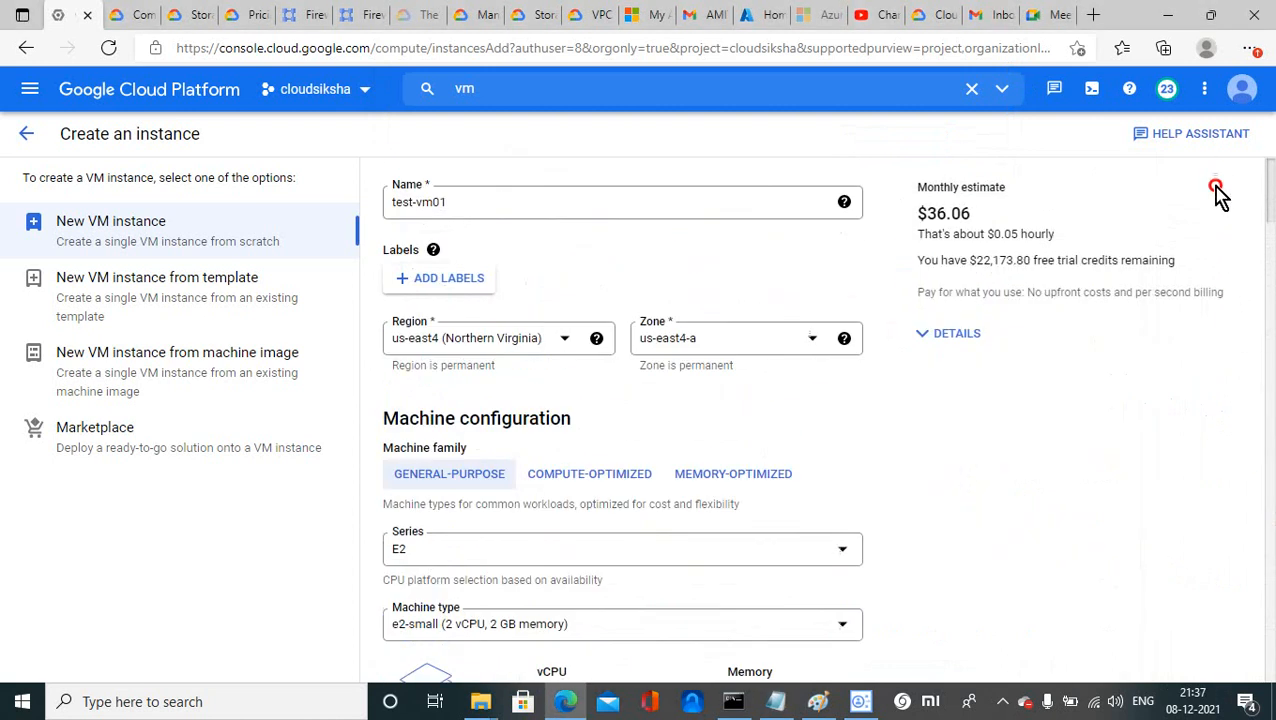
# Highlight the project, zone and Windows Server 2012 R2 image parts of the gcloud command in Notepad to examine them
pyautogui.click(777, 703)
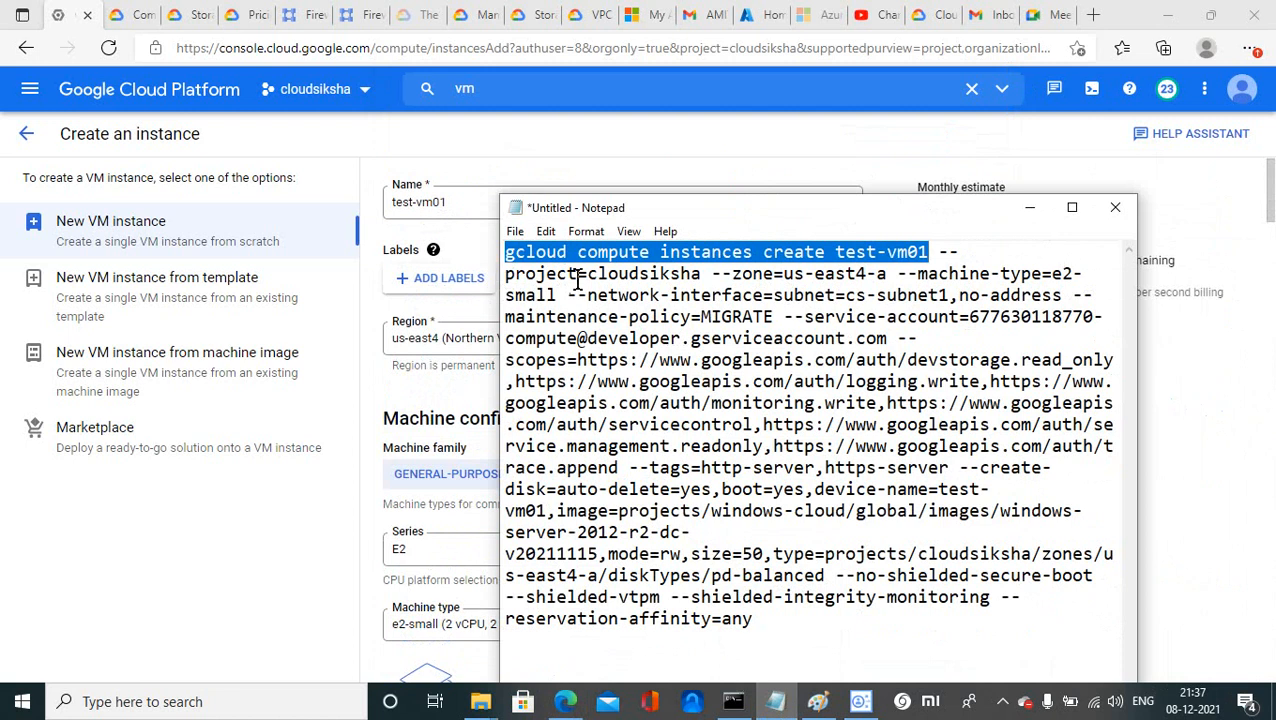
pyautogui.moveTo(588, 274); pyautogui.dragTo(917, 281)
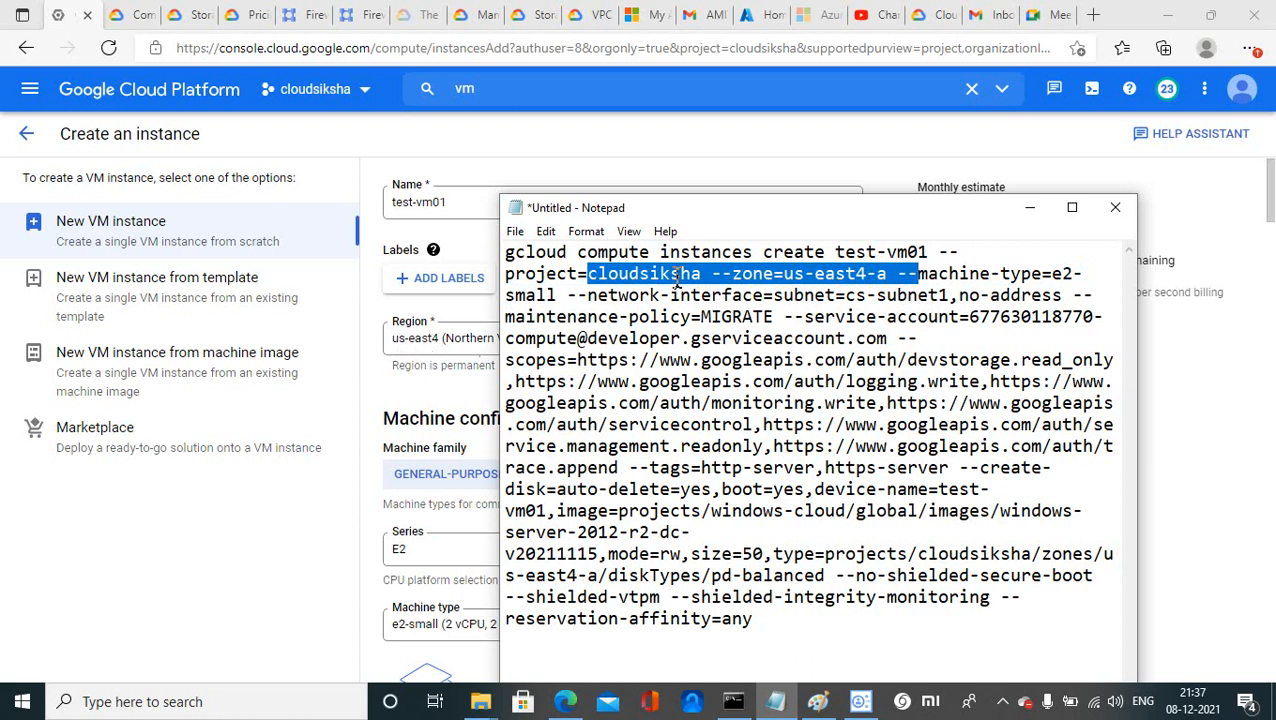
pyautogui.moveTo(720, 215); pyautogui.dragTo(790, 162)
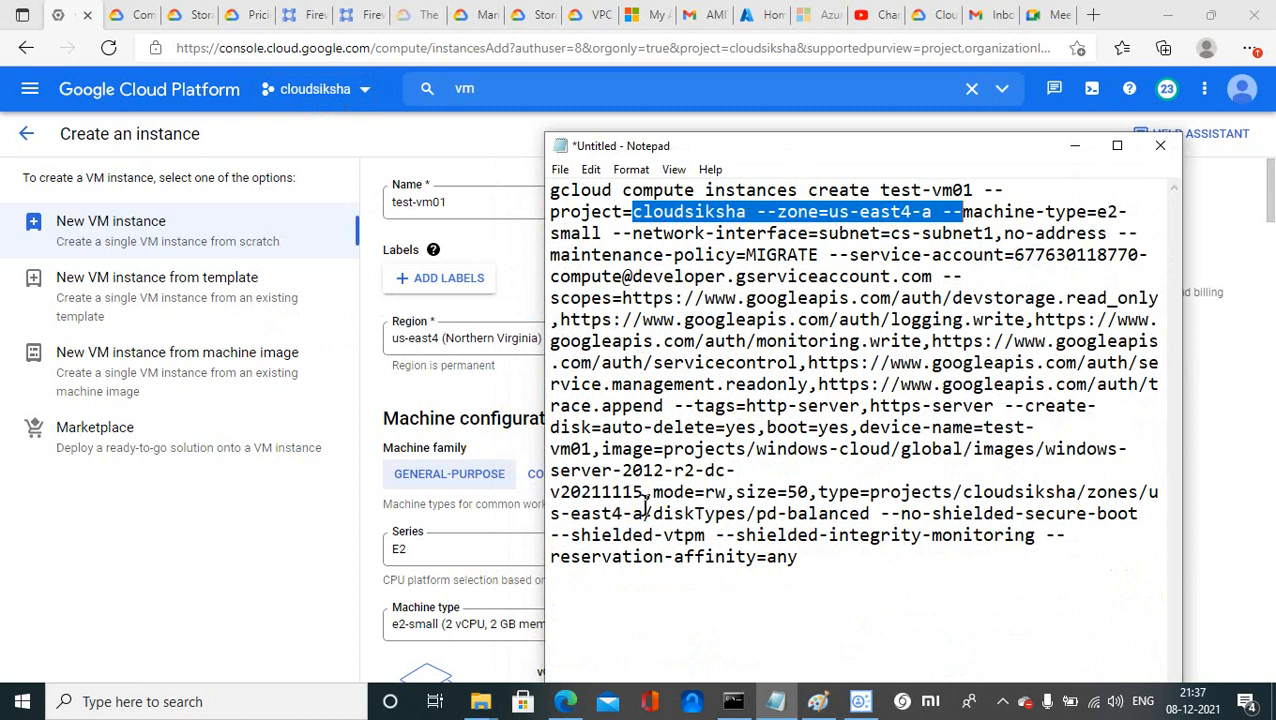
pyautogui.moveTo(755, 449); pyautogui.dragTo(839, 449)
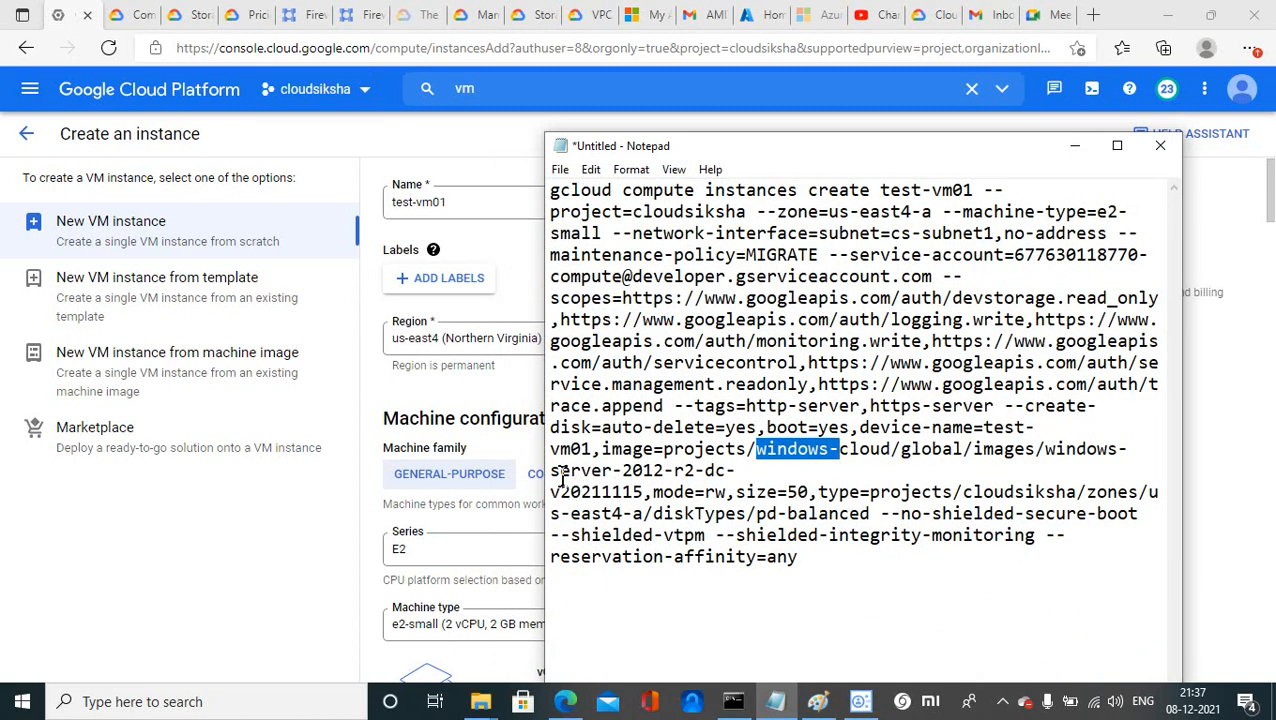
pyautogui.moveTo(561, 471); pyautogui.dragTo(727, 470)
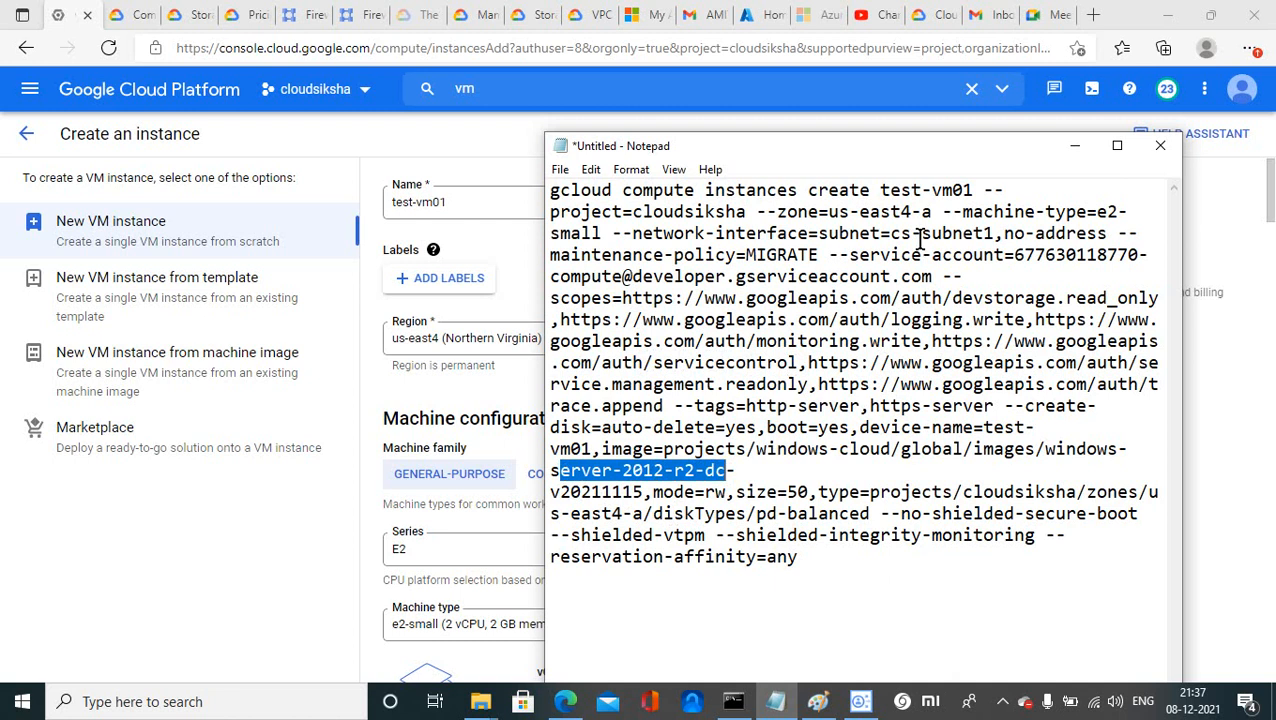
# Copy the complete gcloud command from Notepad and start Cloud Shell in ephemeral mode
pyautogui.moveTo(832, 566); pyautogui.dragTo(552, 180)
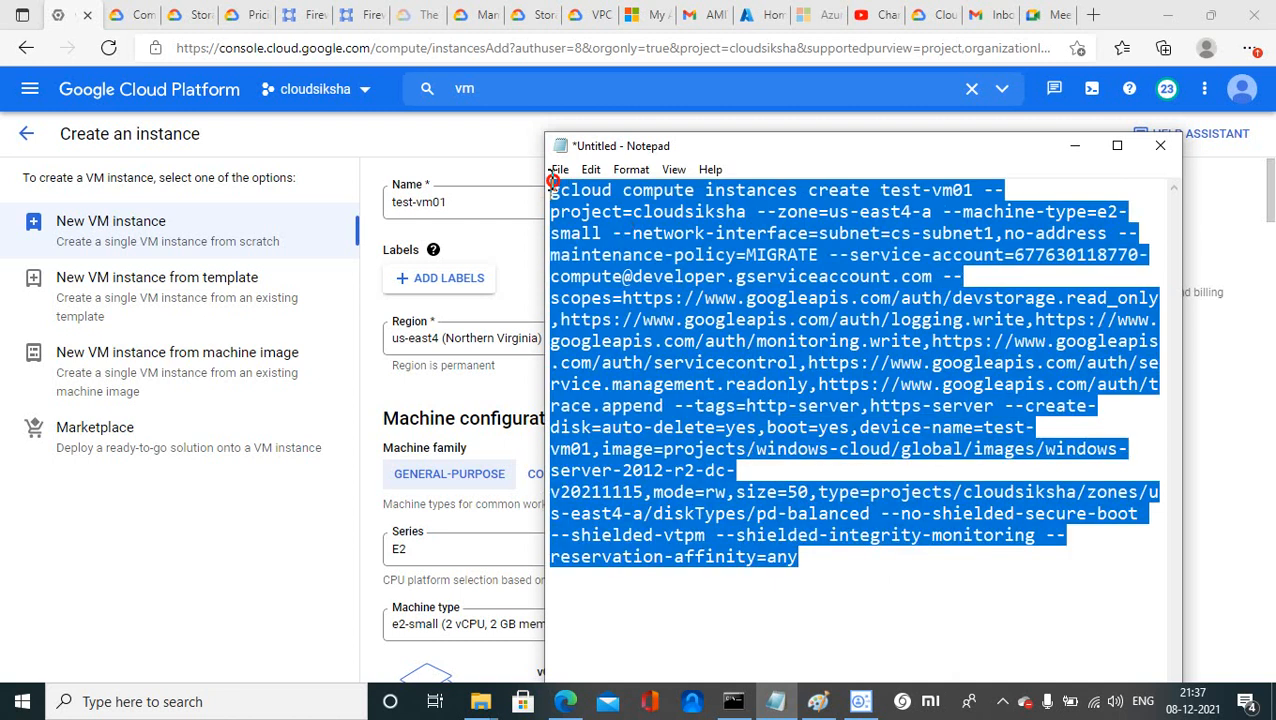
pyautogui.click(1074, 146)
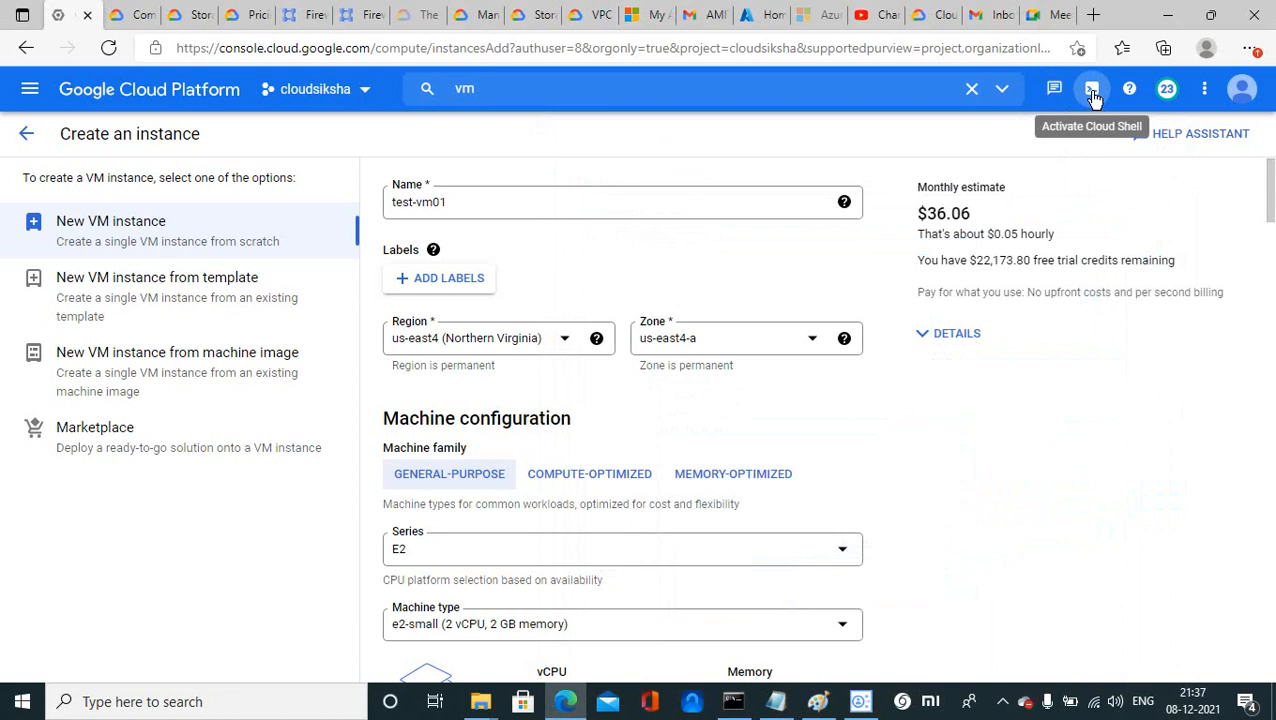
pyautogui.click(1092, 90)
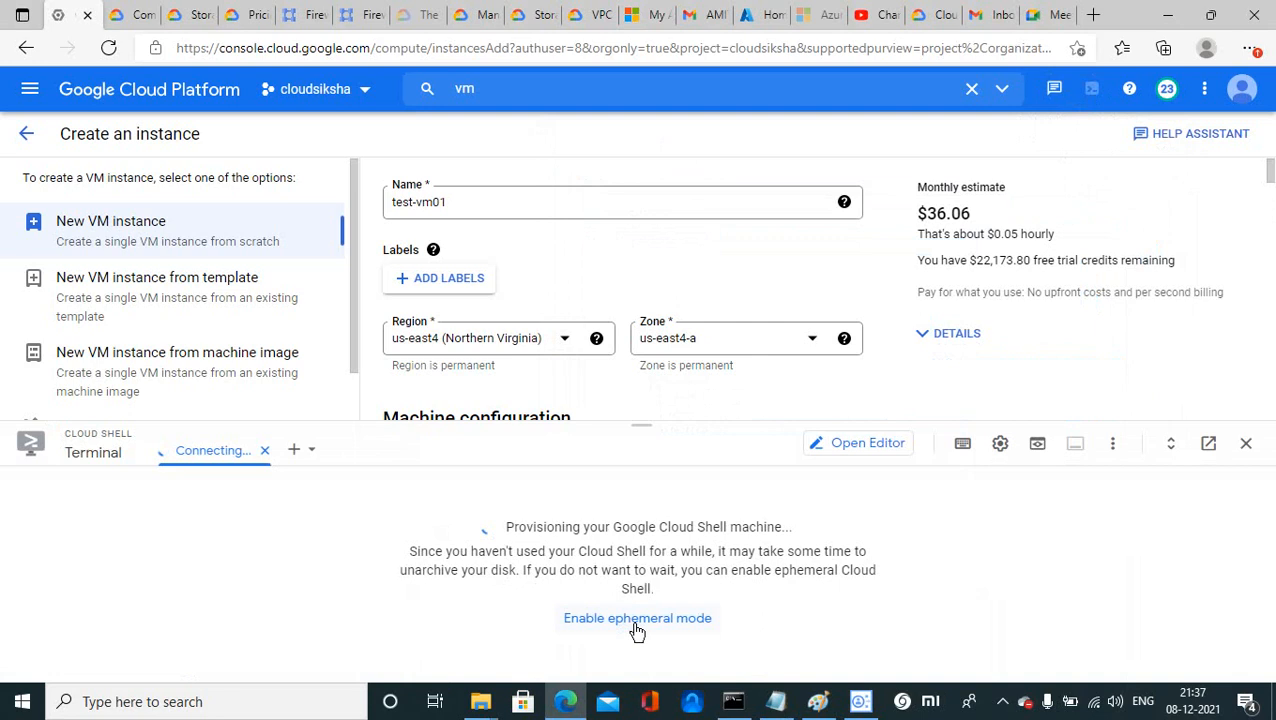
pyautogui.click(635, 622)
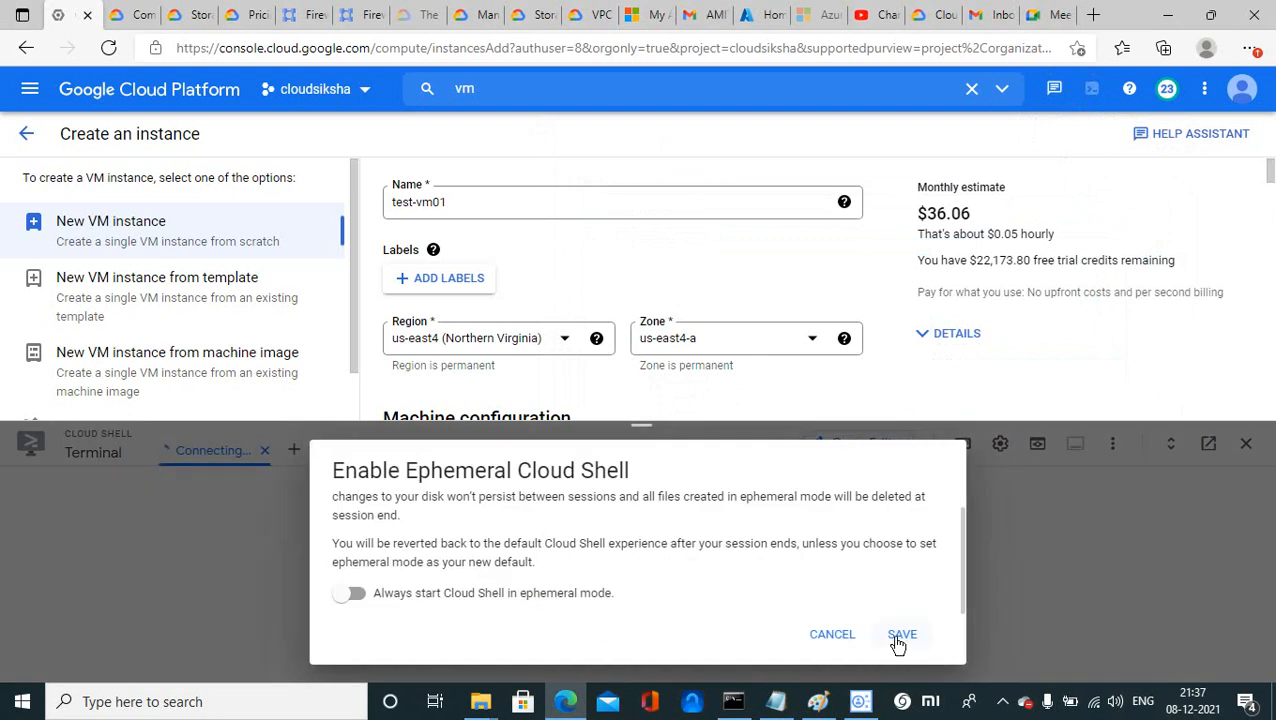
pyautogui.click(897, 640)
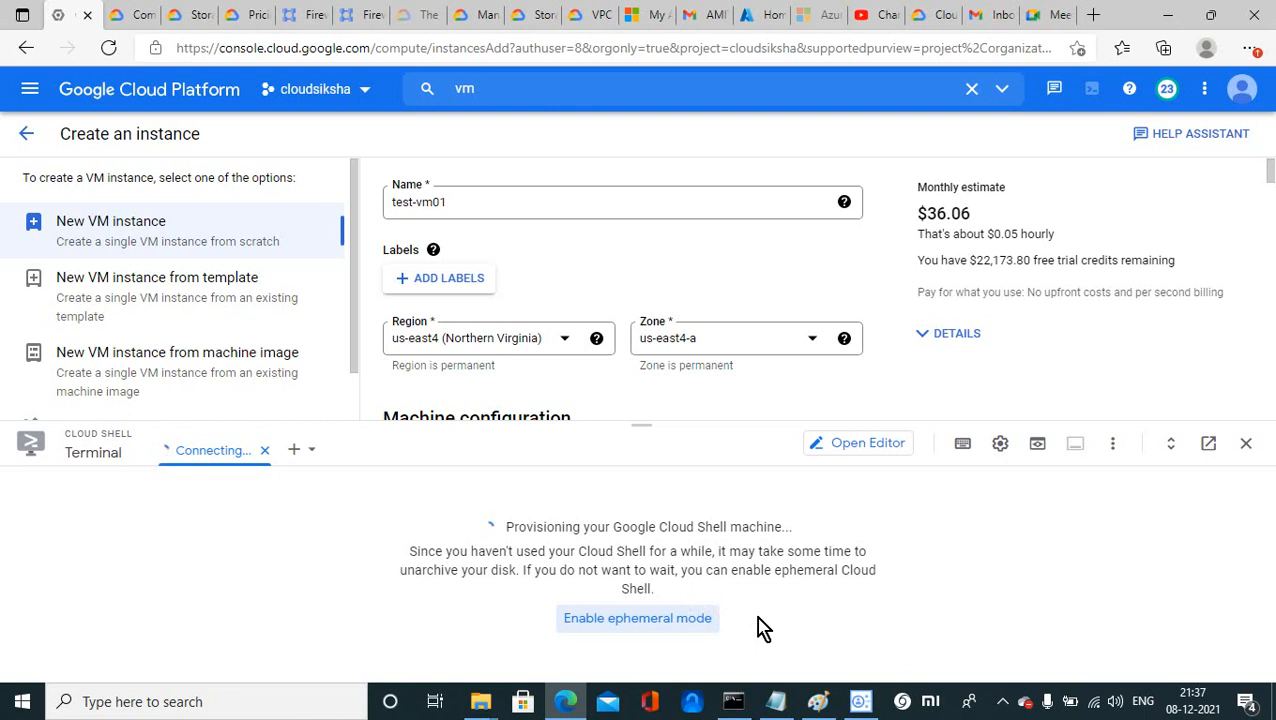
pyautogui.click(1003, 706)
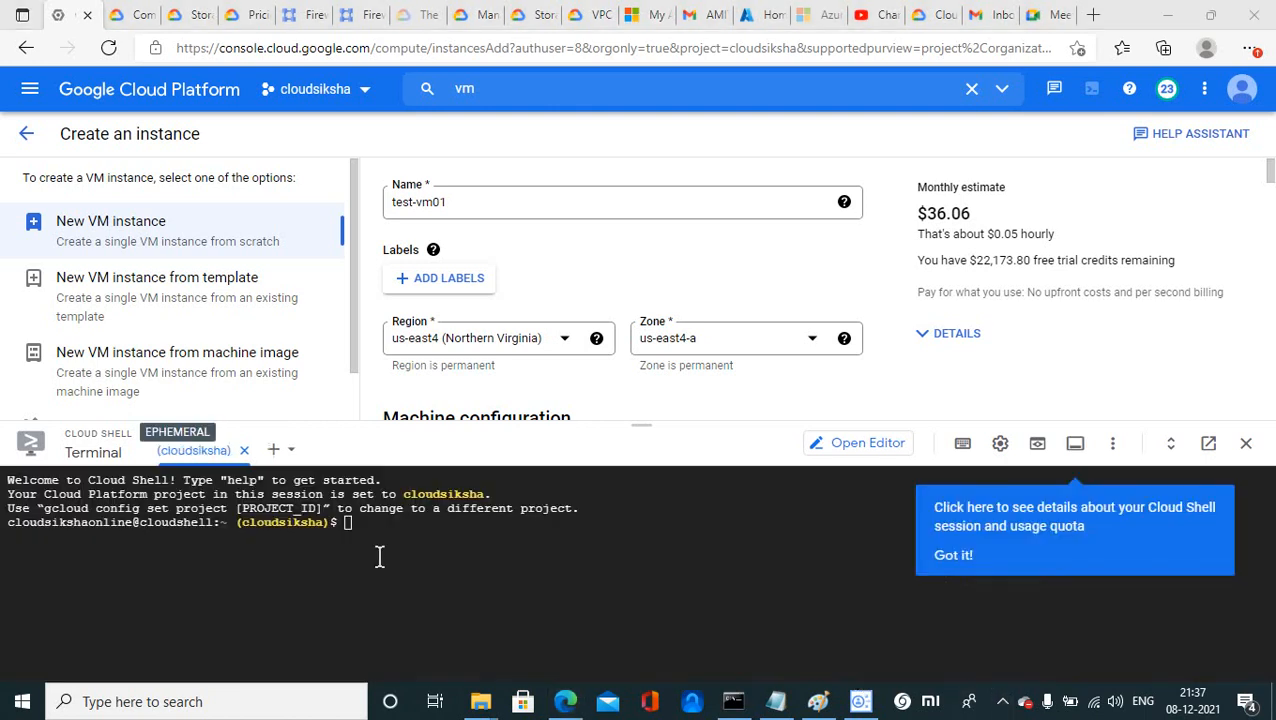
# Run the copied gcloud command in Cloud Shell to create test-vm01, and authorize the API call
pyautogui.click(381, 543)
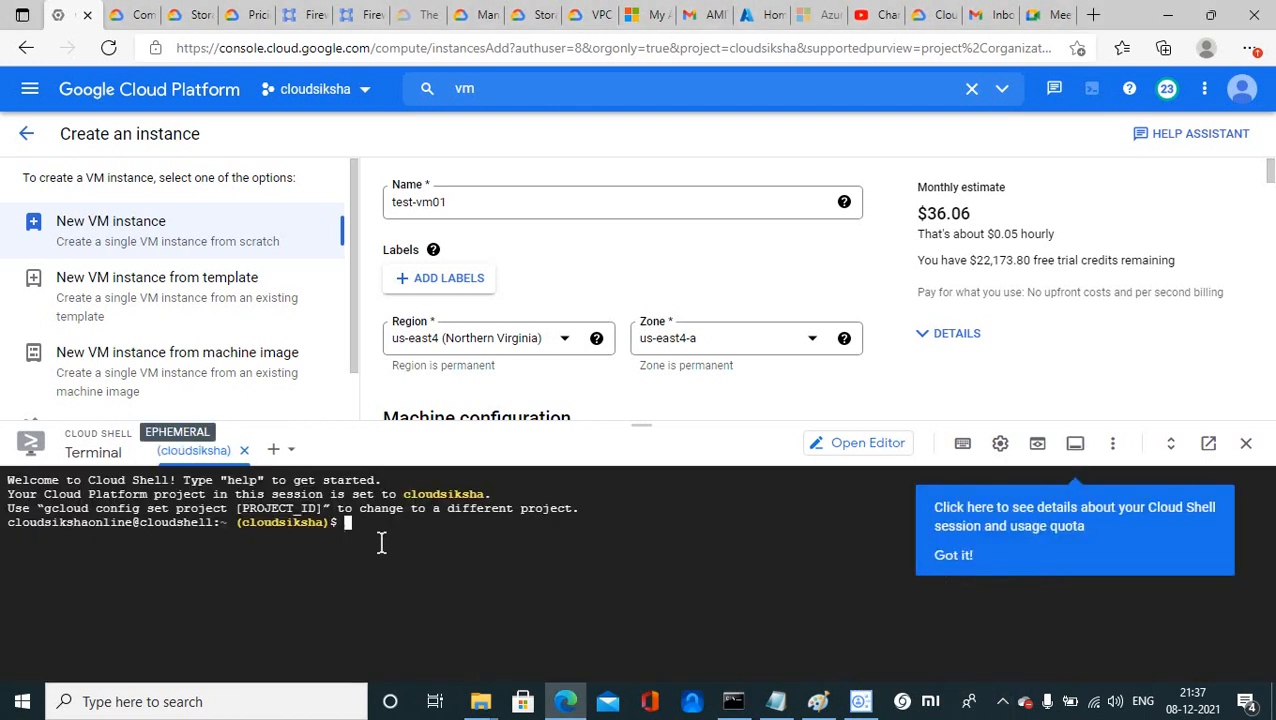
pyautogui.hotkey('ctrl', 'v')
pyautogui.press('Return')
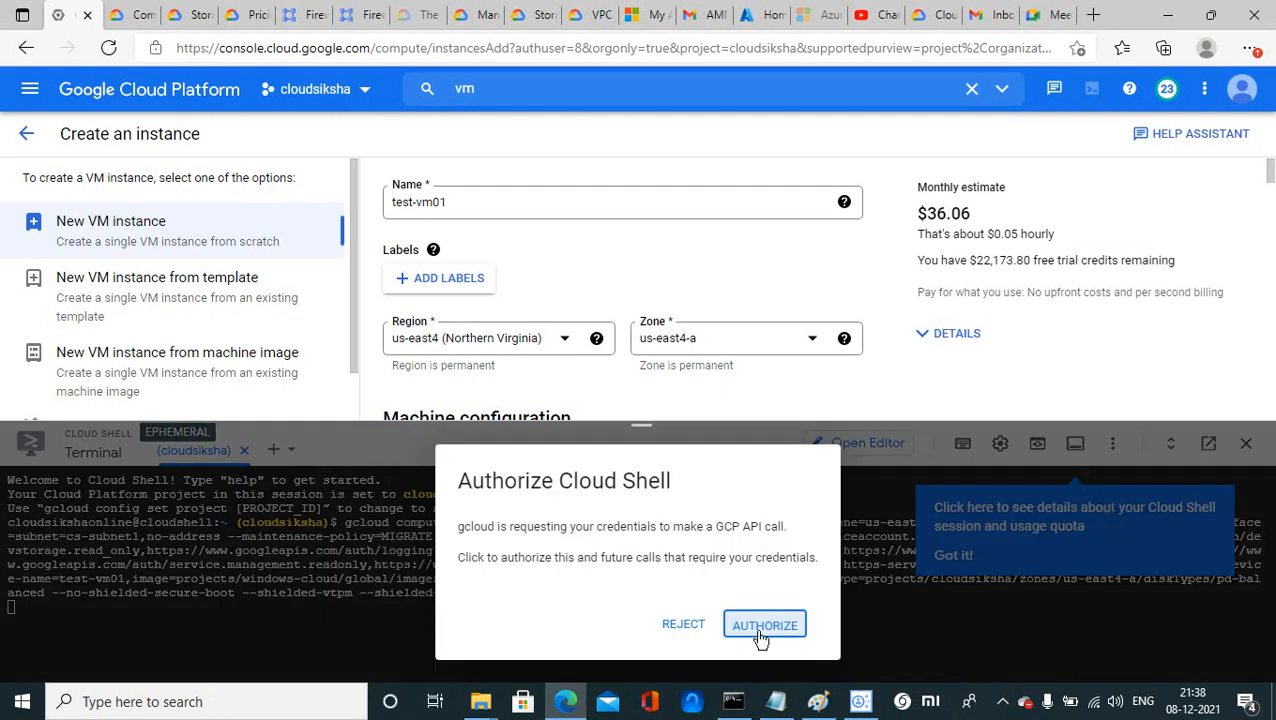
pyautogui.click(758, 628)
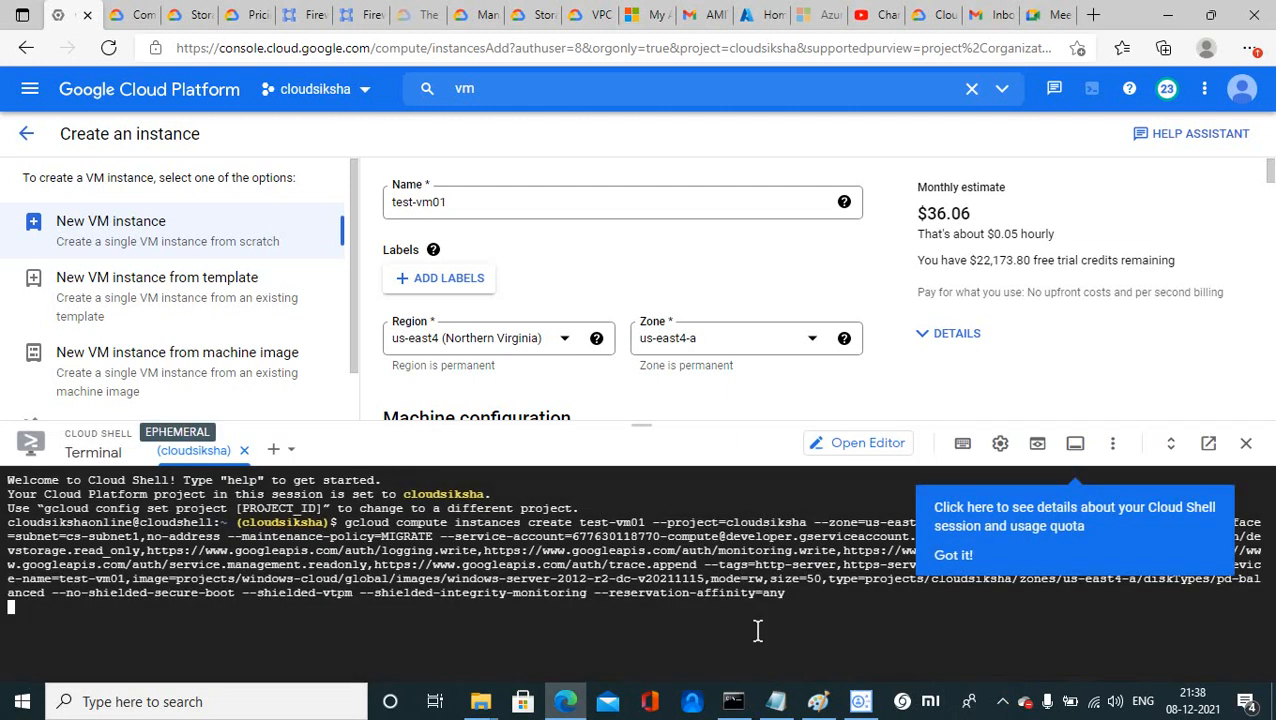
pyautogui.click(1270, 178)
pyautogui.moveTo(1271, 178); pyautogui.dragTo(1258, 146)
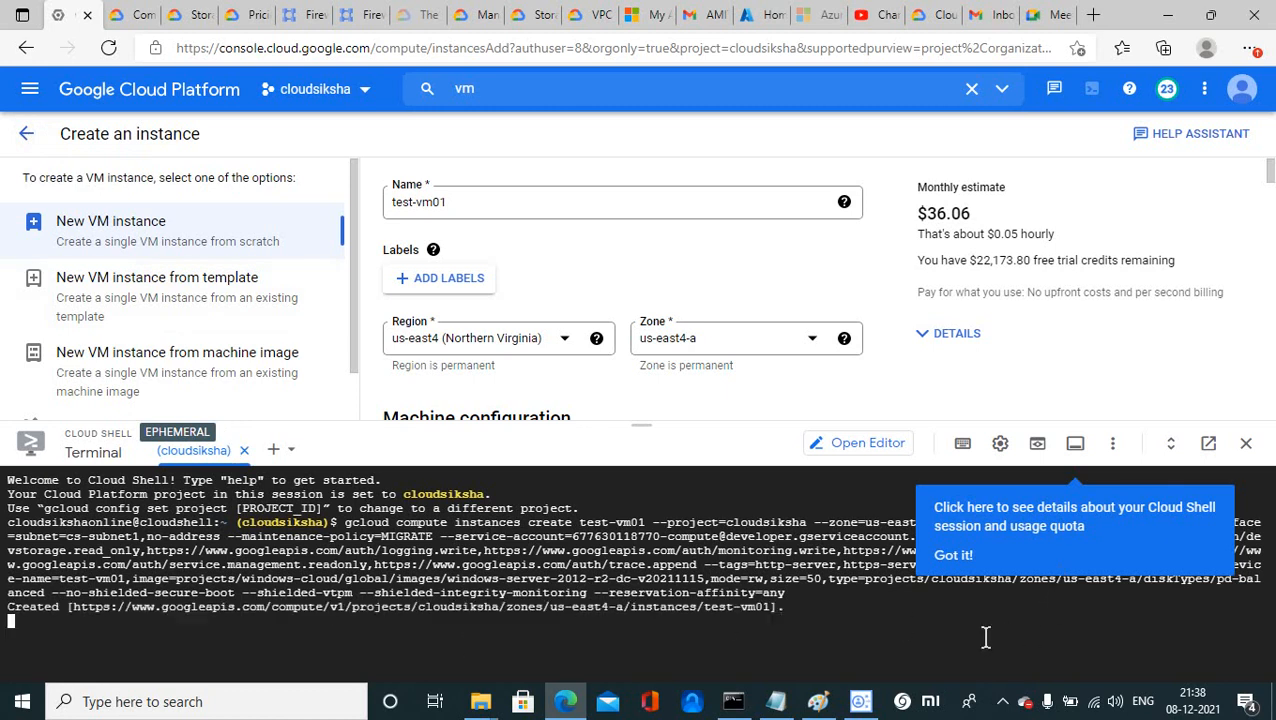
# Highlight test-vm01's internal IP address in the Cloud Shell output and return to the VM instances list
pyautogui.click(953, 555)
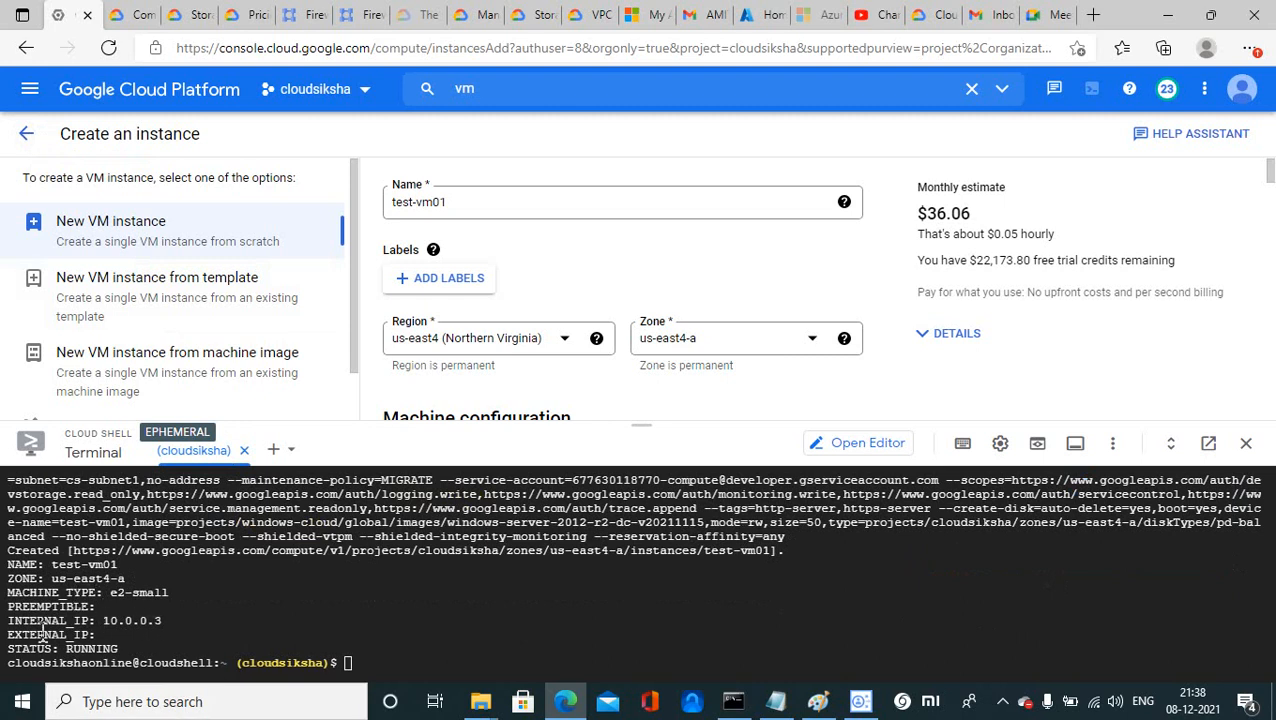
pyautogui.moveTo(102, 621); pyautogui.dragTo(171, 623)
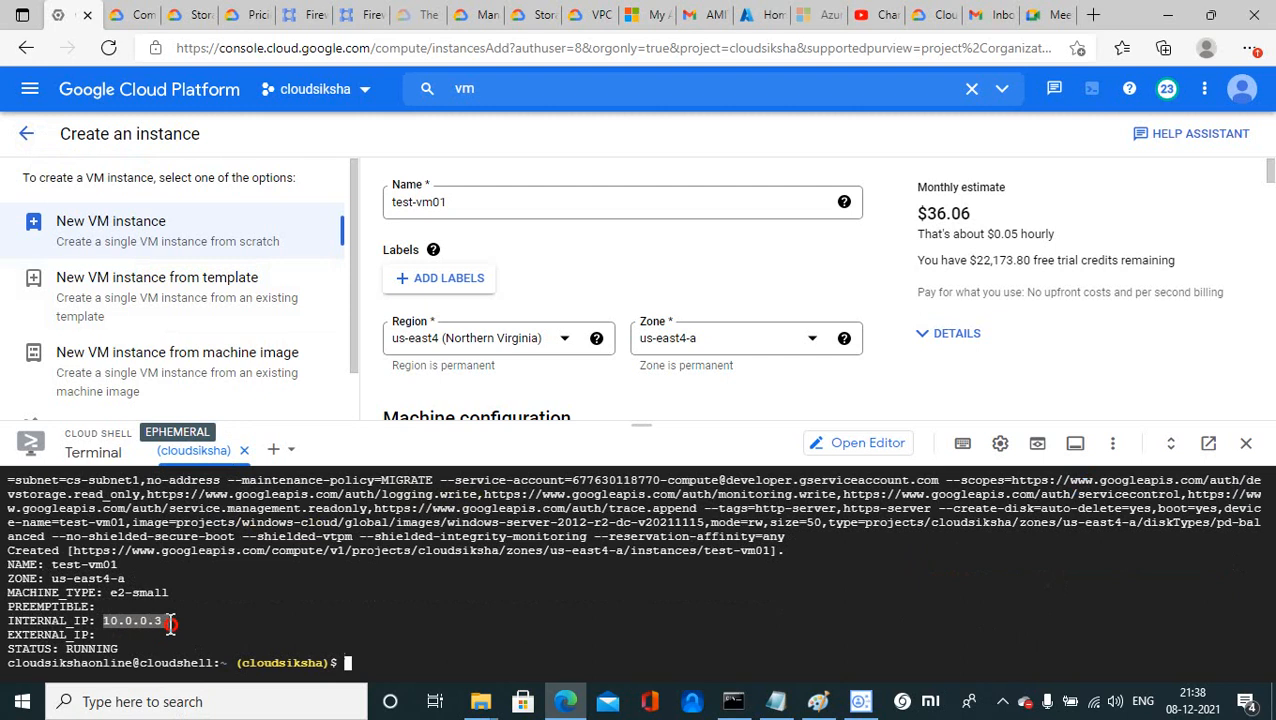
pyautogui.click(26, 139)
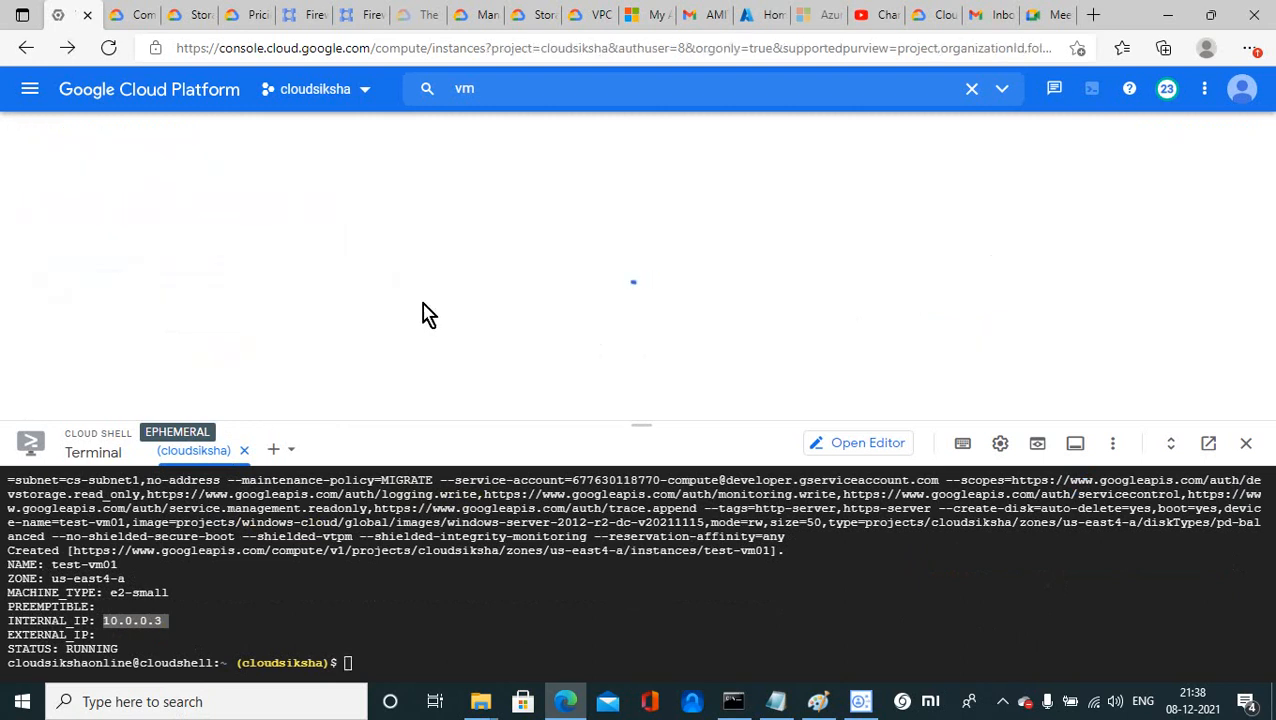
# Replace the command text in Notepad with the subnet range 10.0.0.0/24 and highlight it beside the instance list
pyautogui.click(776, 703)
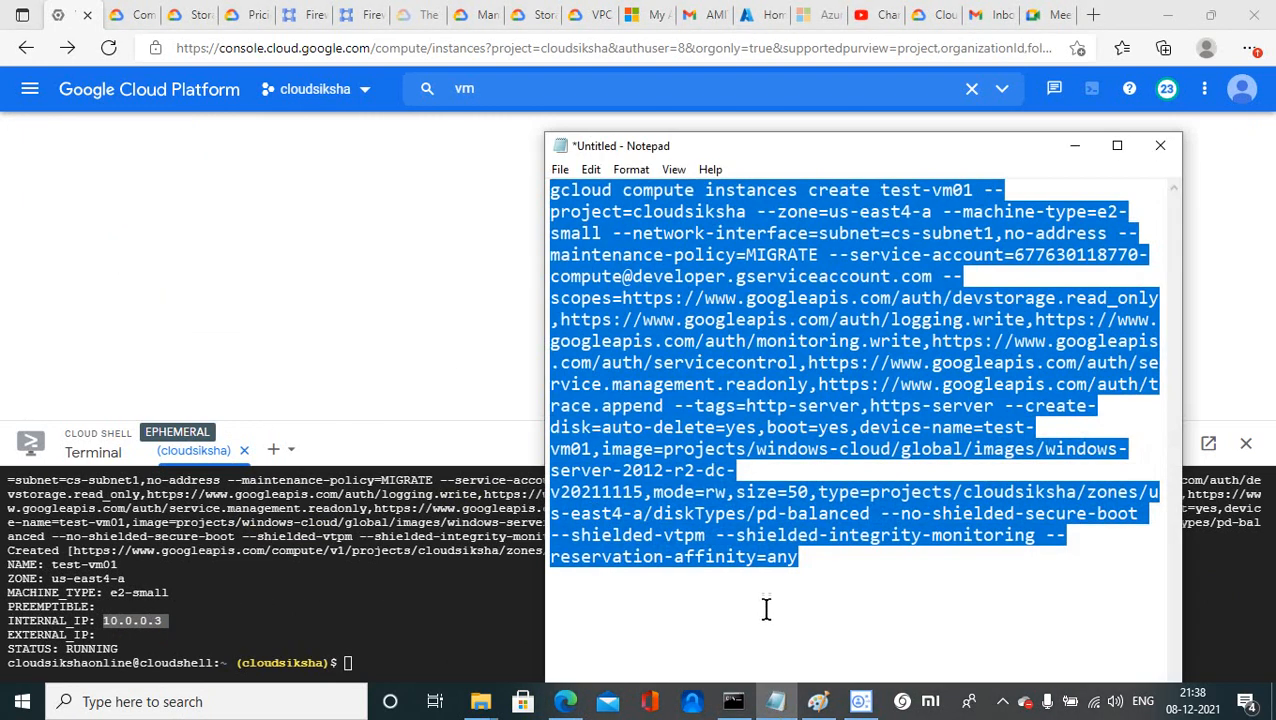
pyautogui.write('10.0.0.')
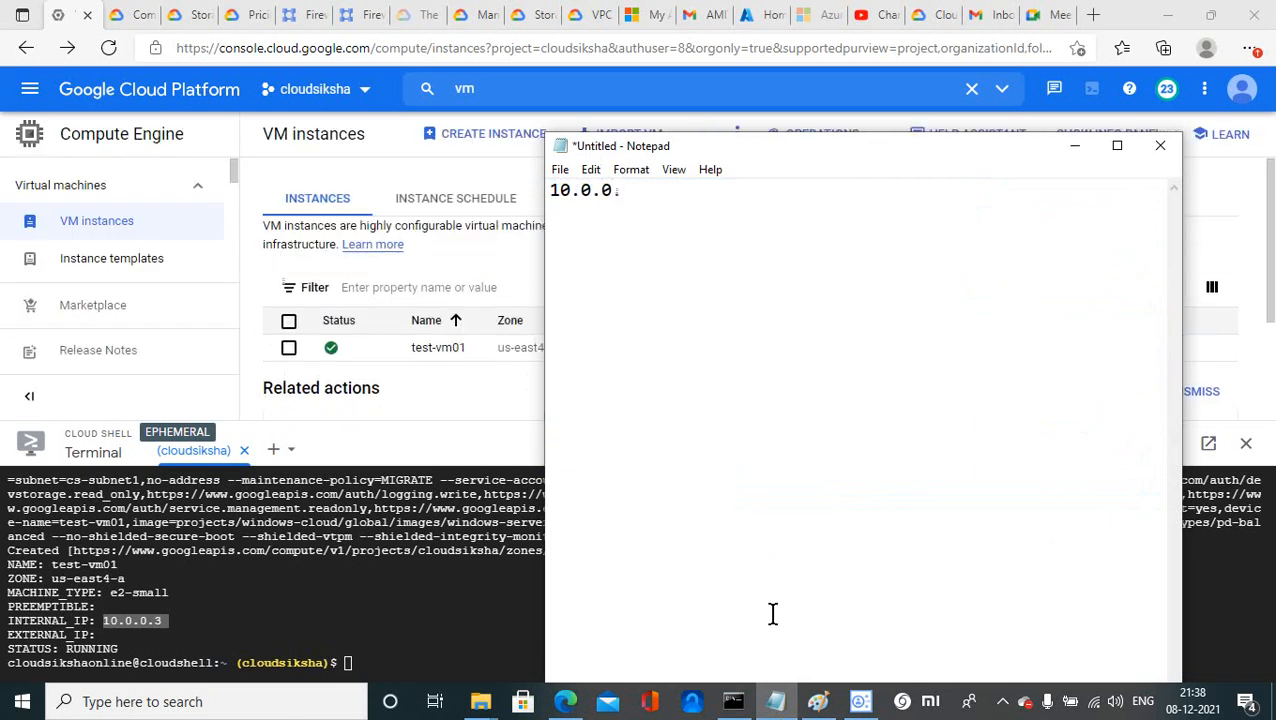
pyautogui.write('0/24')
pyautogui.moveTo(683, 200); pyautogui.dragTo(527, 202)
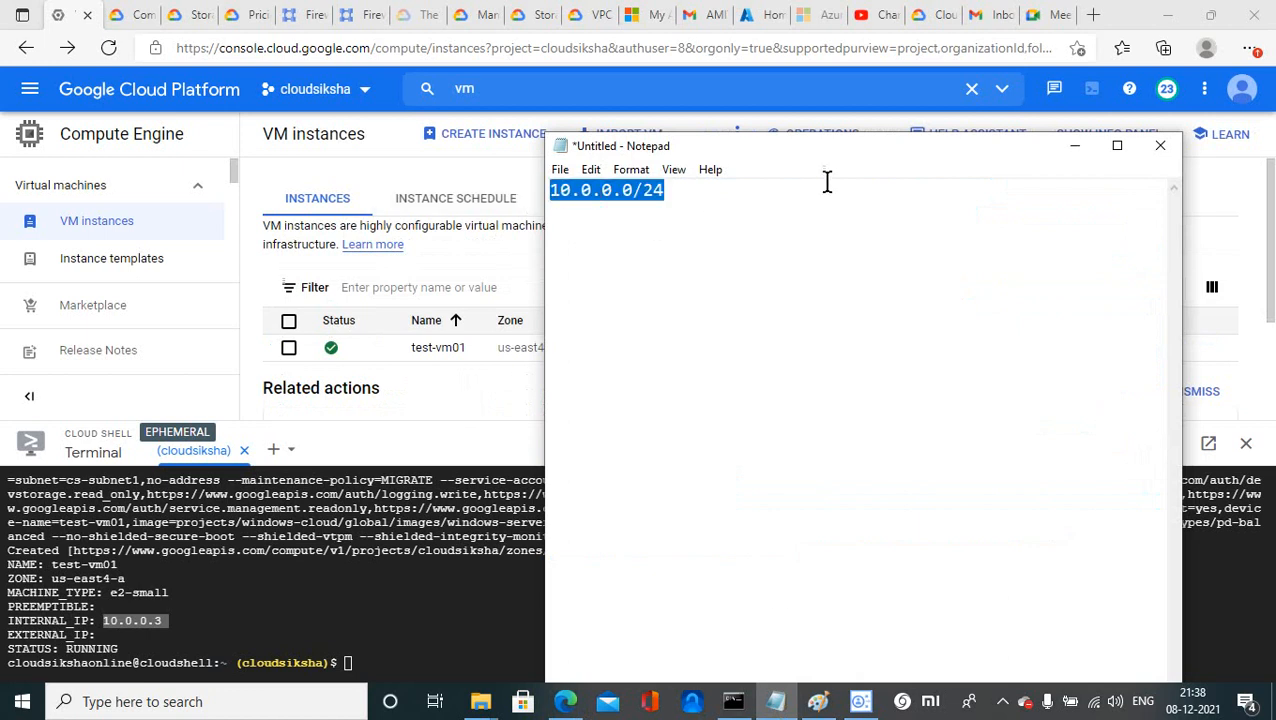
pyautogui.moveTo(863, 159); pyautogui.dragTo(955, 158)
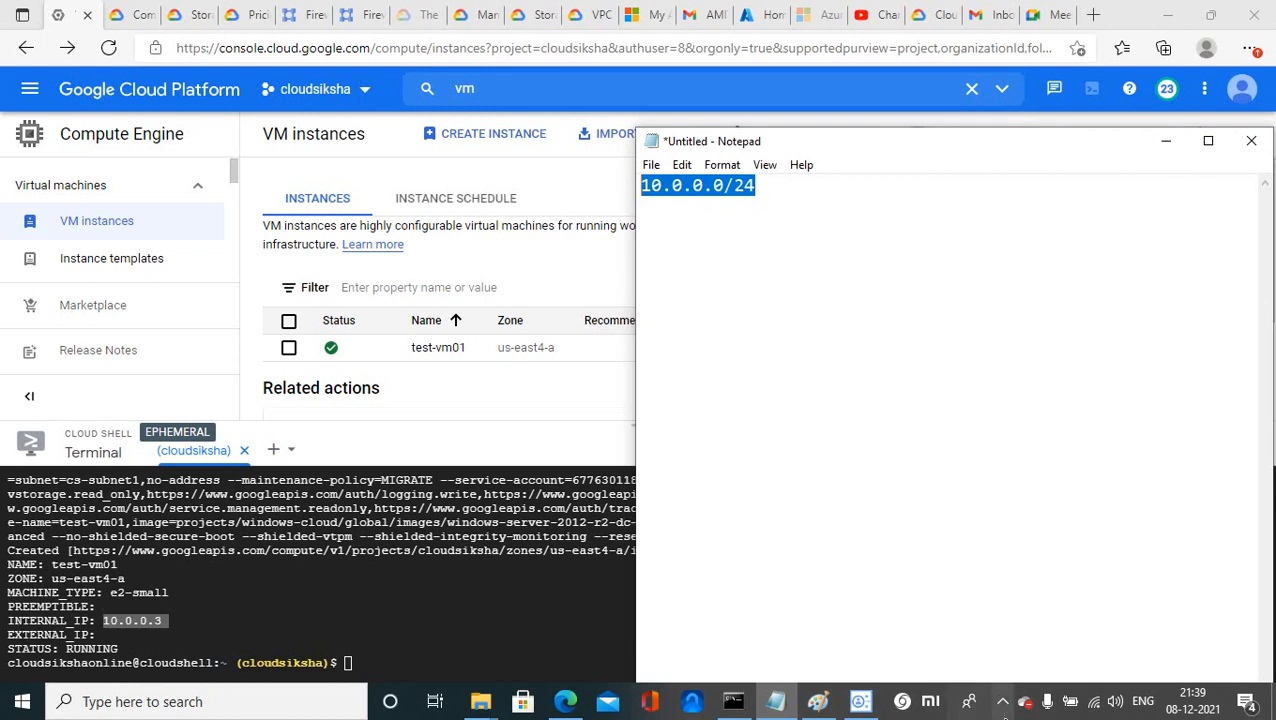
pyautogui.click(1003, 704)
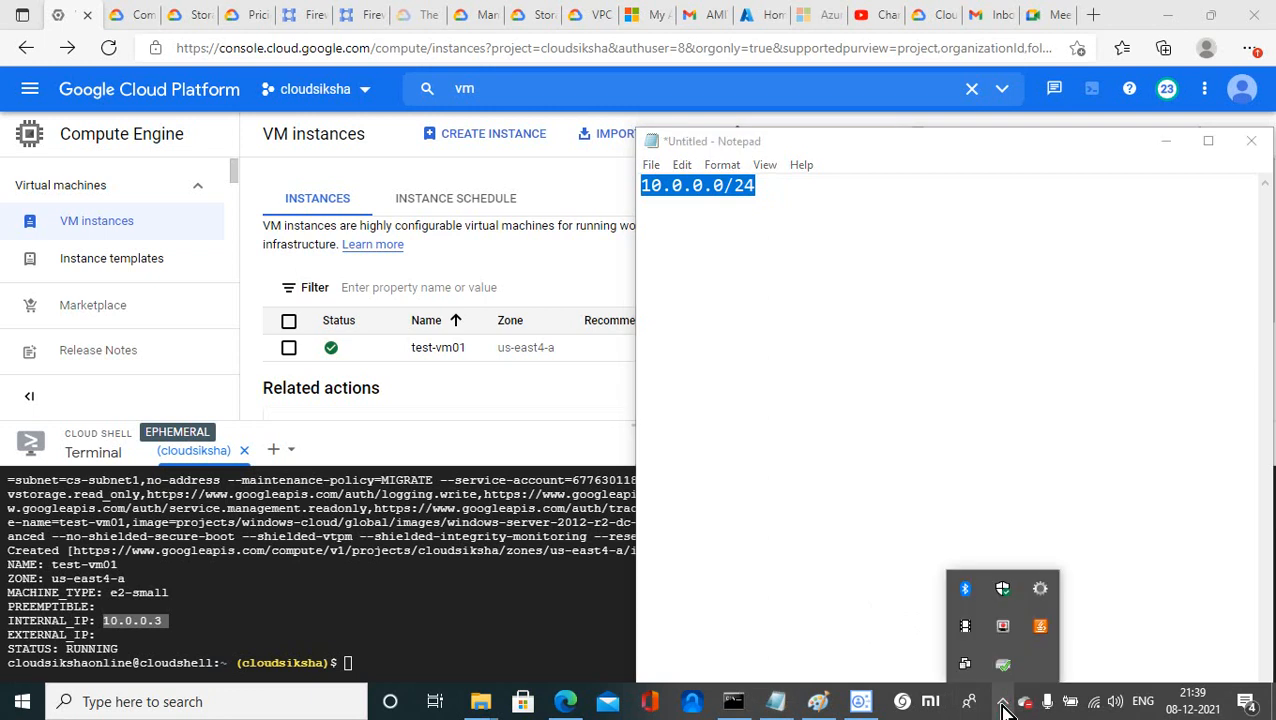
pyautogui.click(965, 630)
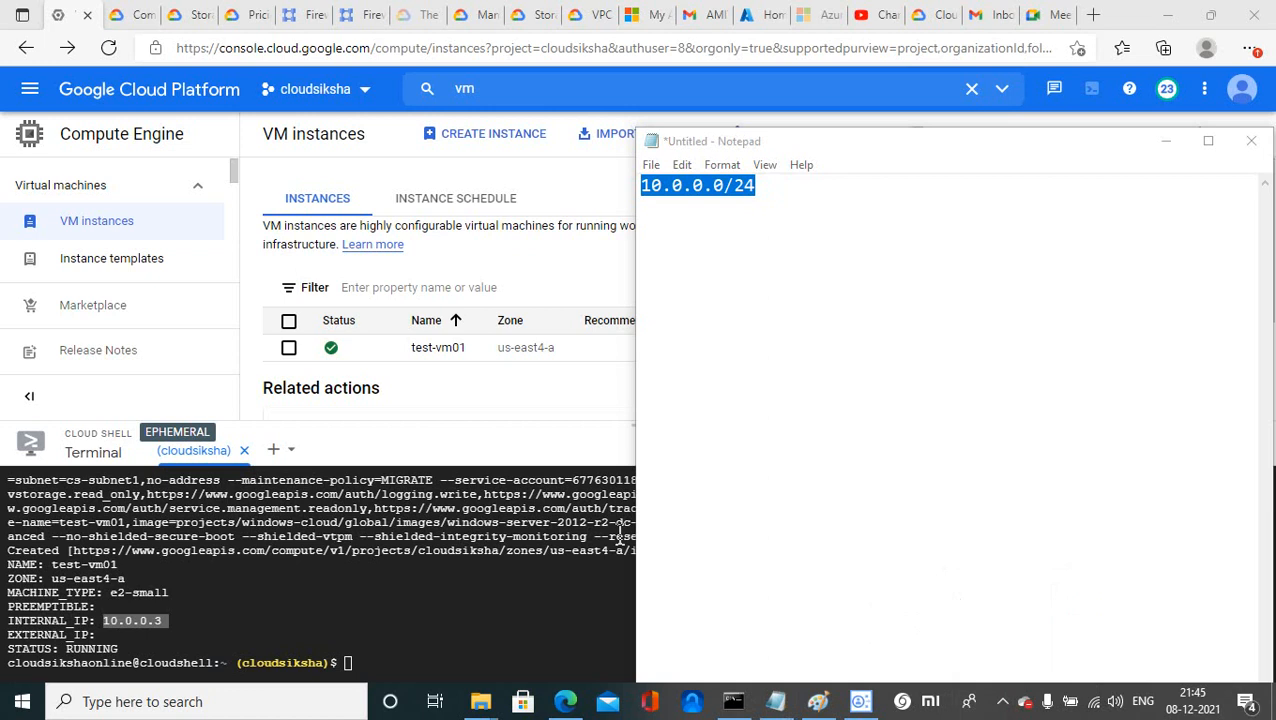
# Minimize Notepad and close the Cloud Shell terminal to show the full VM instances page
pyautogui.click(1166, 143)
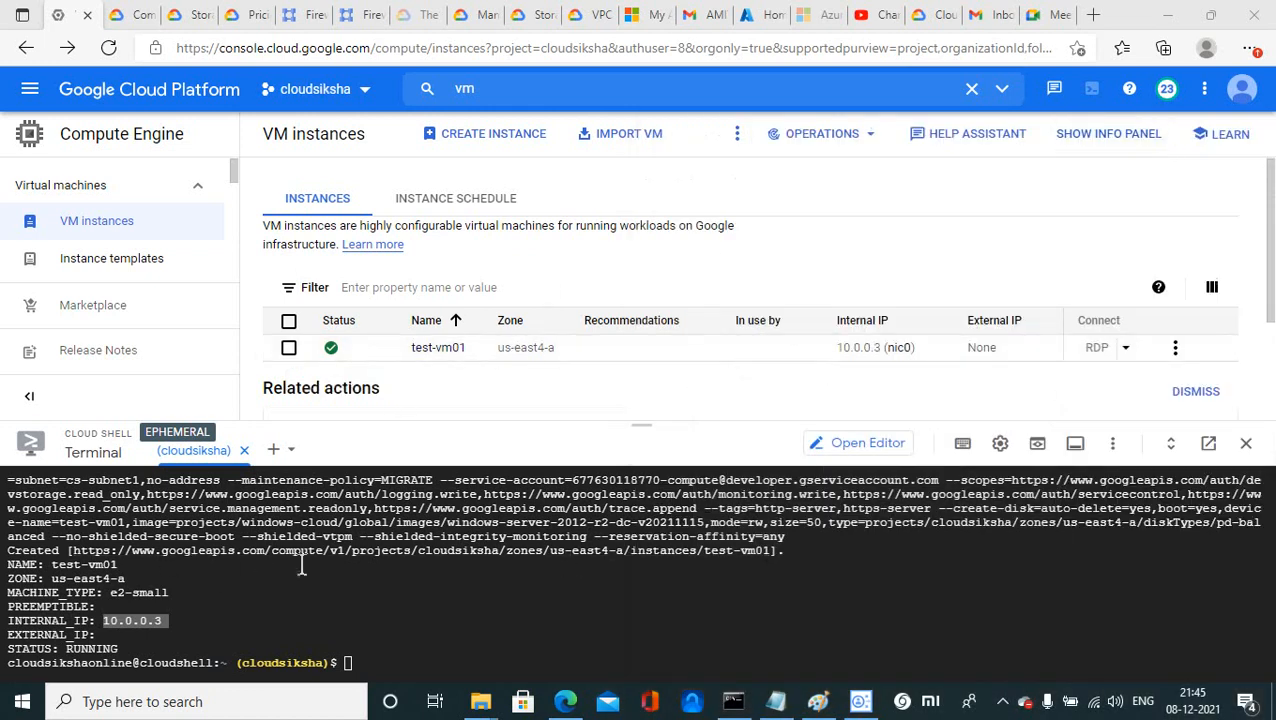
pyautogui.click(1246, 445)
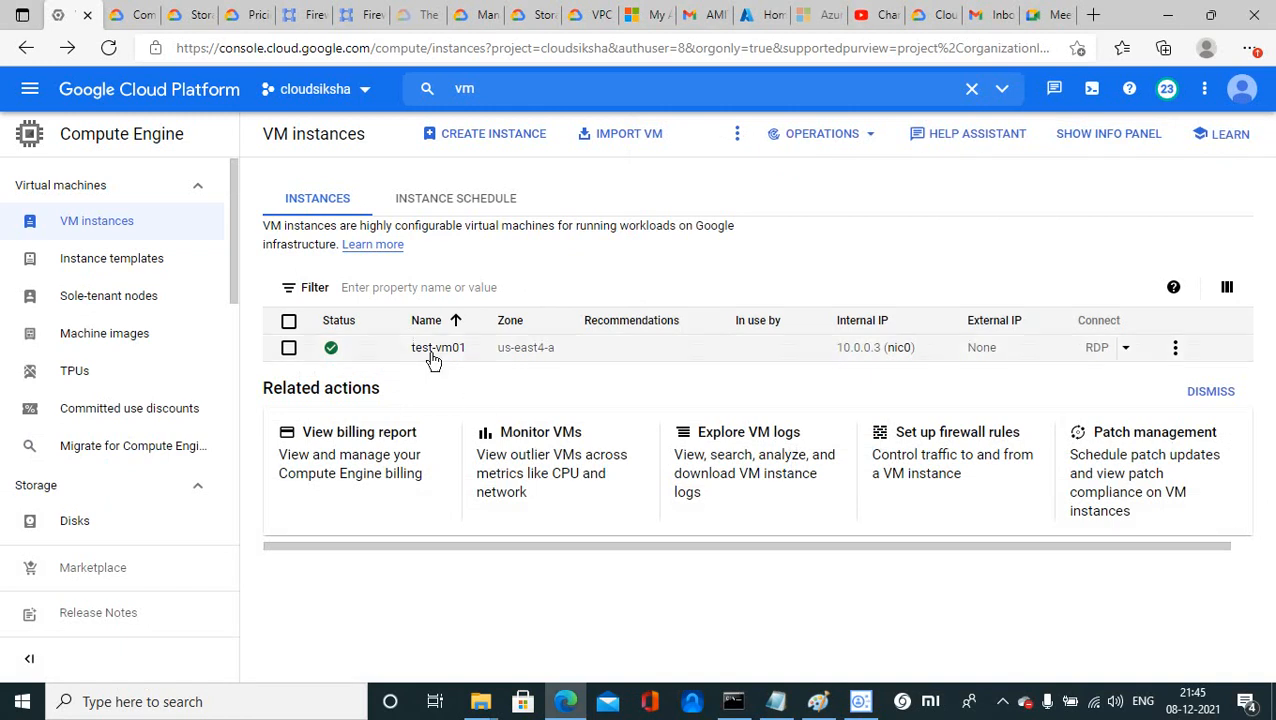
pyautogui.moveTo(232, 246); pyautogui.dragTo(236, 258)
# Start creating another VM instance and open its boot disk settings
pyautogui.click(480, 140)
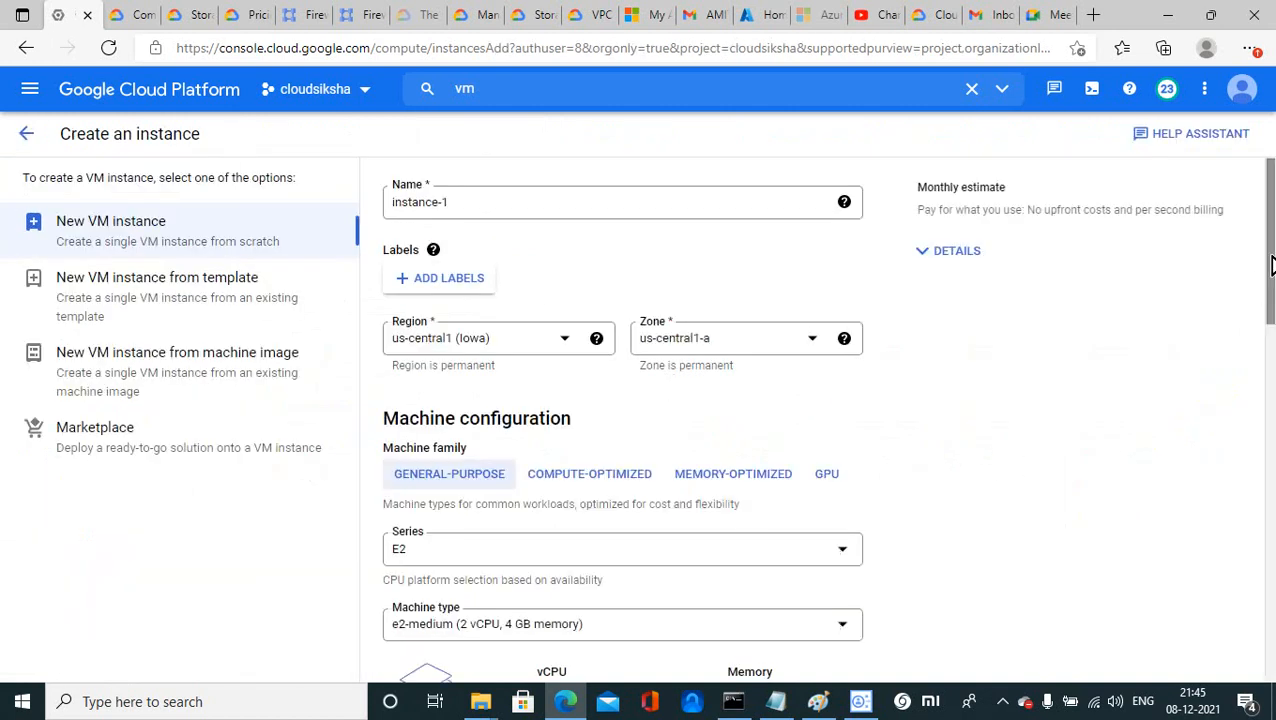
pyautogui.moveTo(1269, 276); pyautogui.dragTo(1262, 482)
pyautogui.click(420, 531)
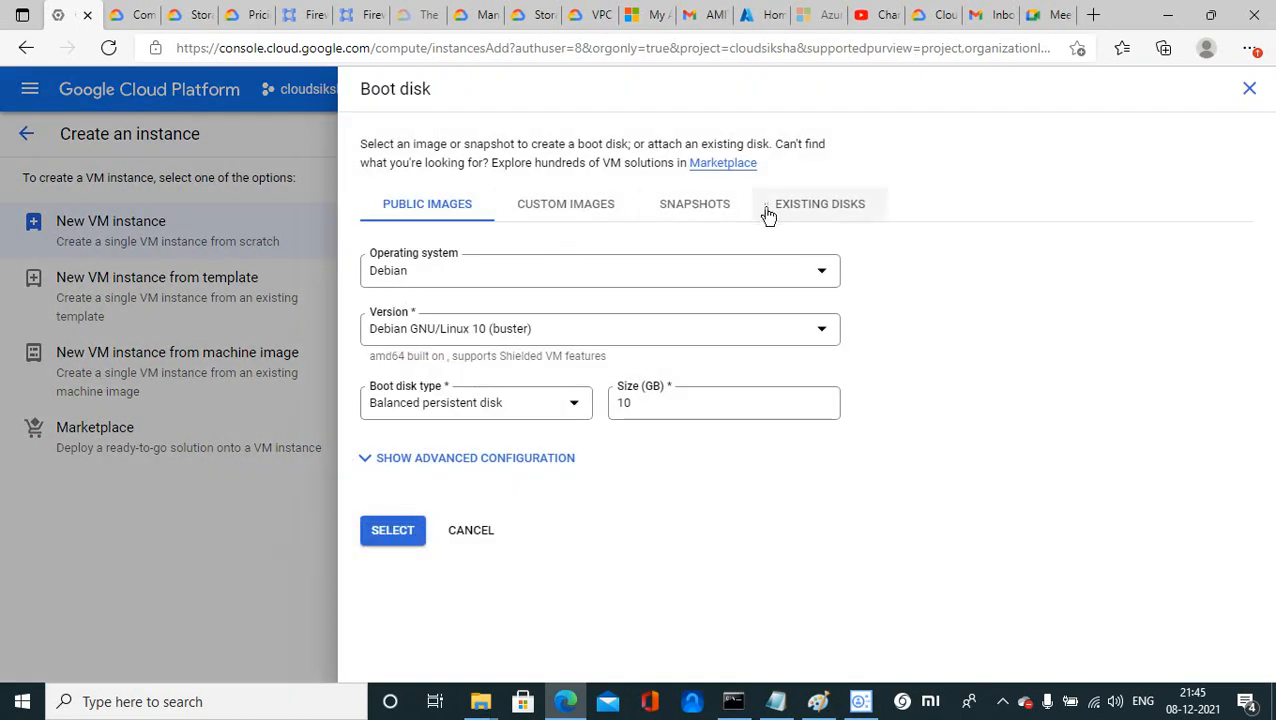
# Look through the custom images, snapshots and existing disks available as boot disk sources
pyautogui.click(566, 210)
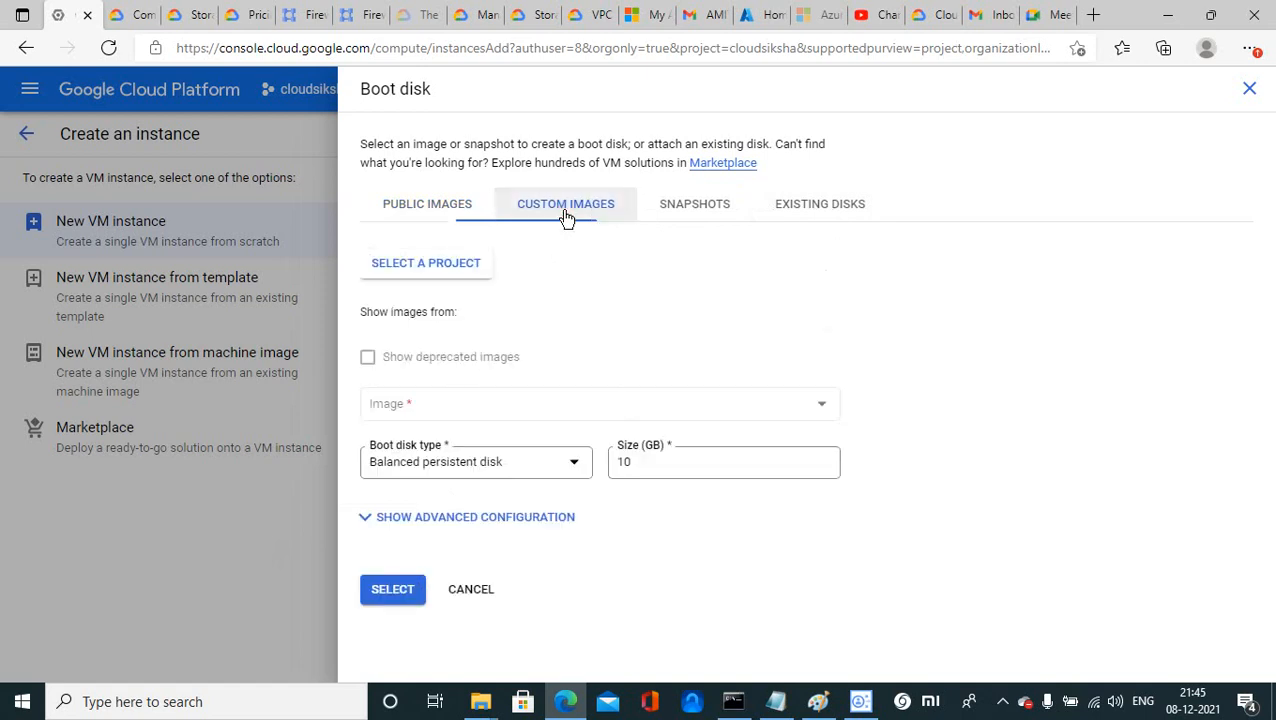
pyautogui.click(695, 210)
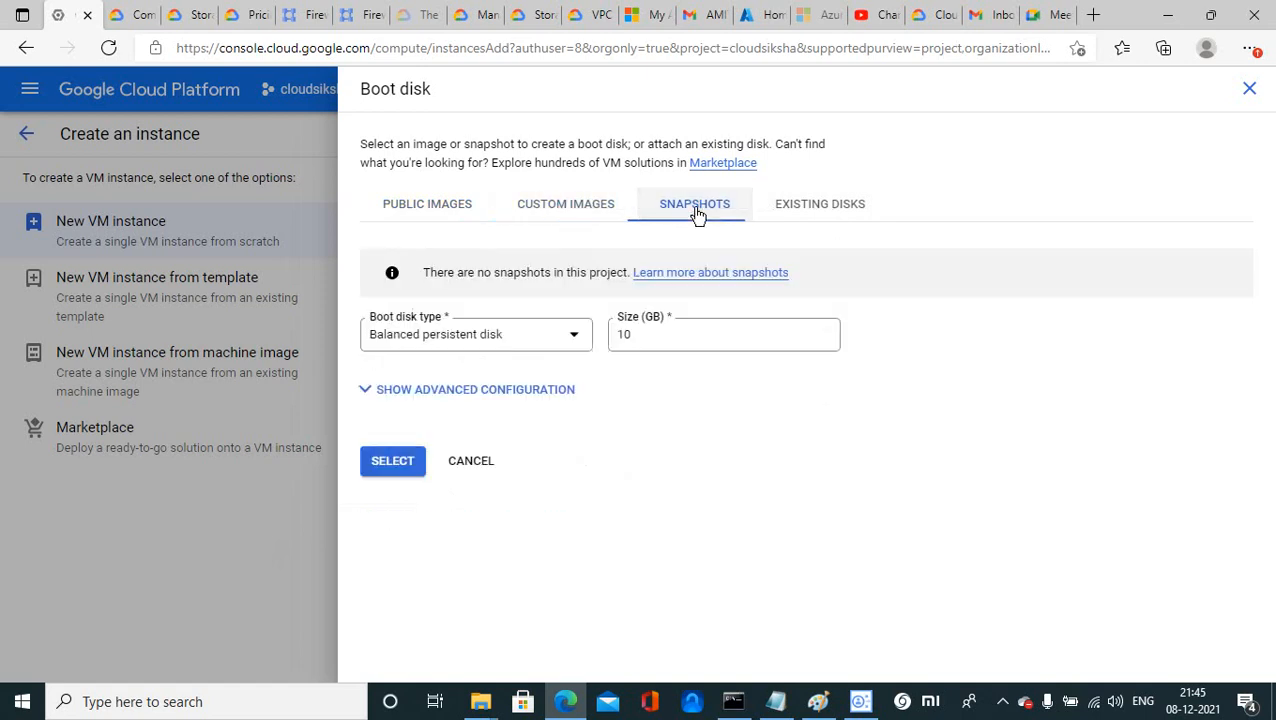
pyautogui.click(804, 213)
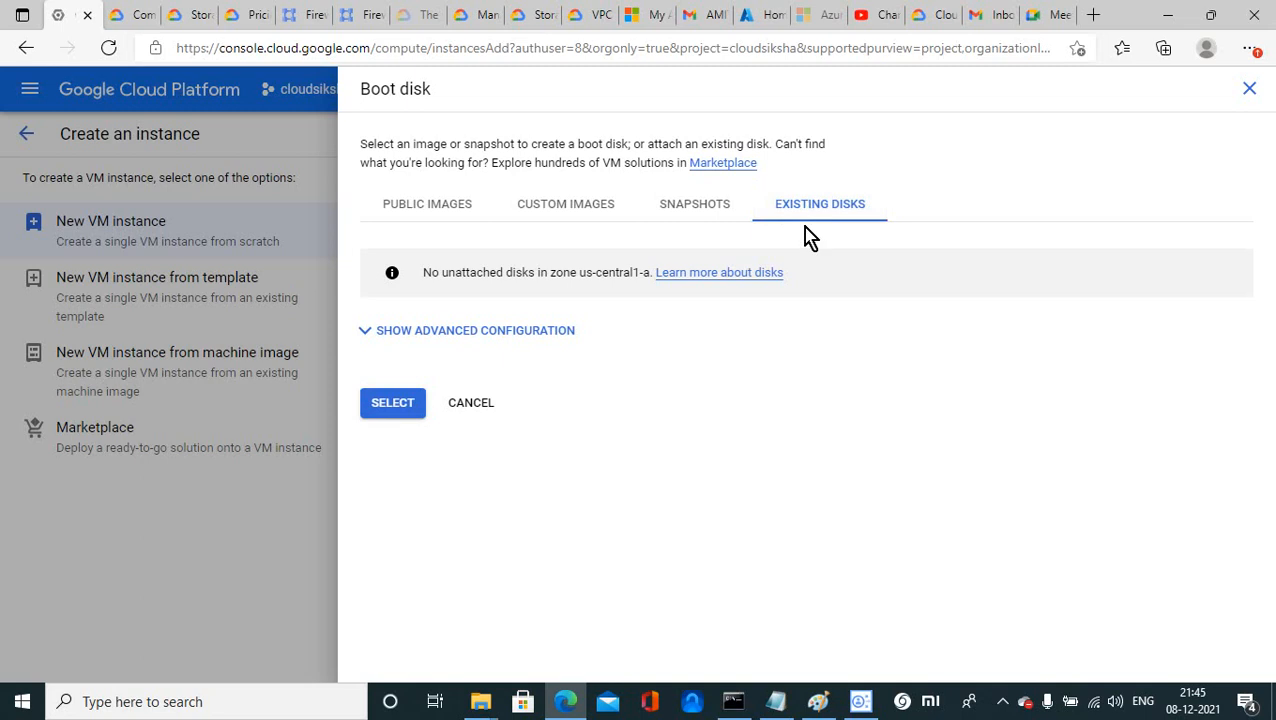
# Check which custom images the cloudsiksha project offers as a boot disk source
pyautogui.click(591, 209)
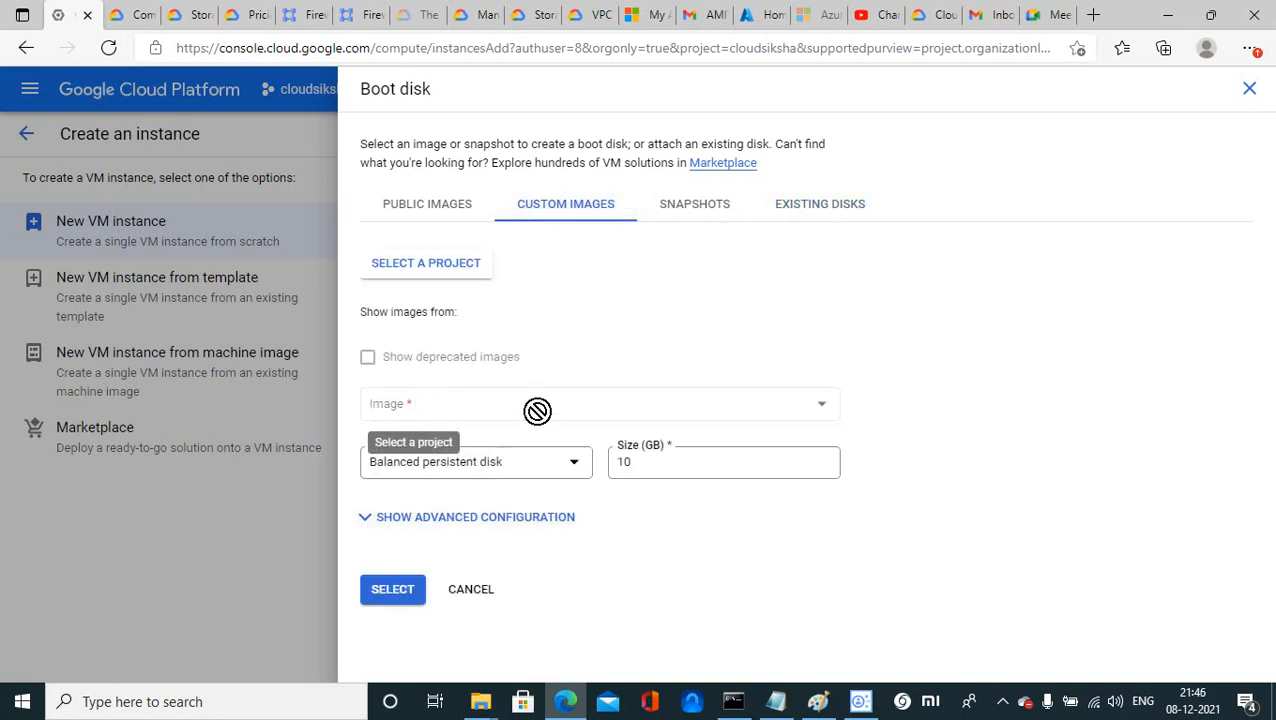
pyautogui.click(824, 405)
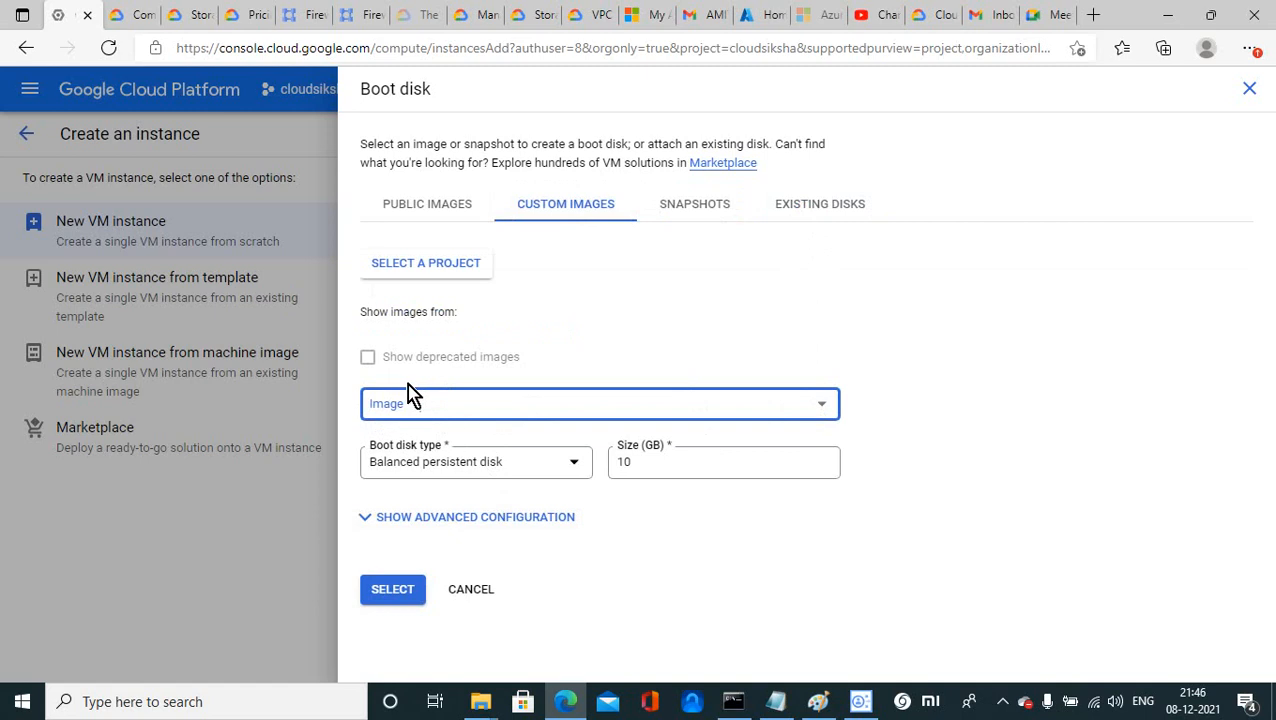
pyautogui.click(368, 370)
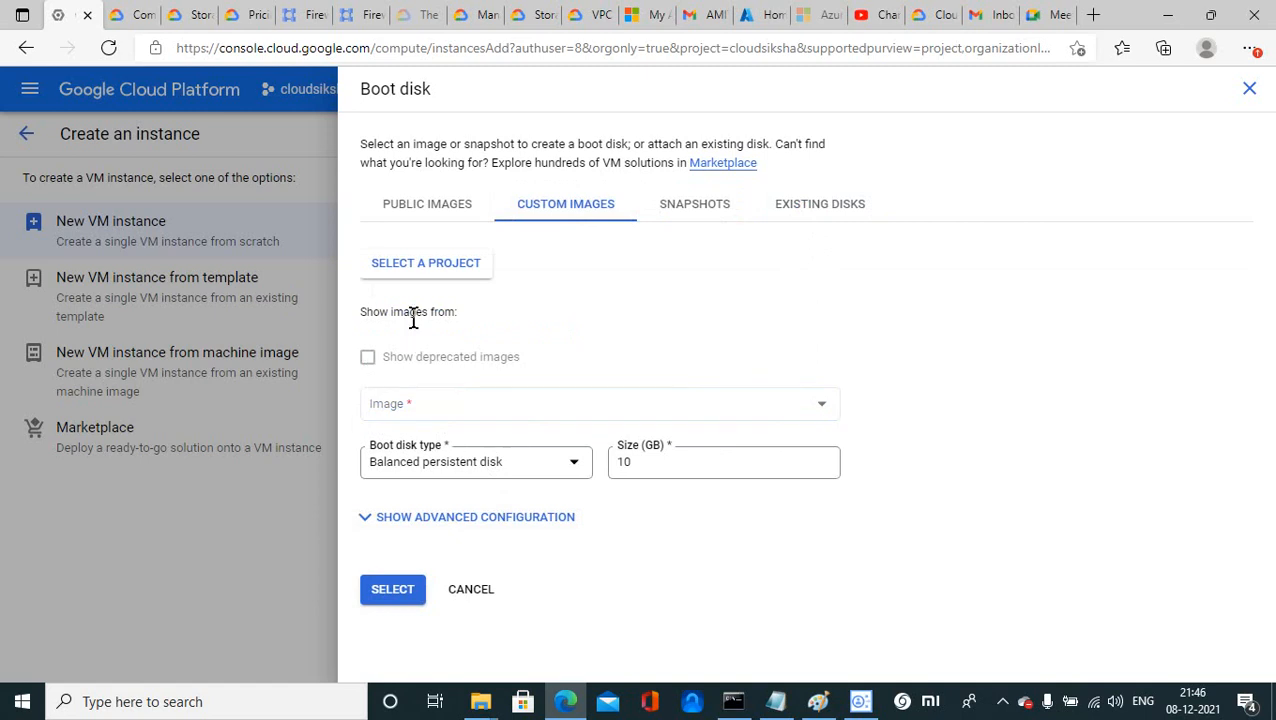
pyautogui.click(441, 268)
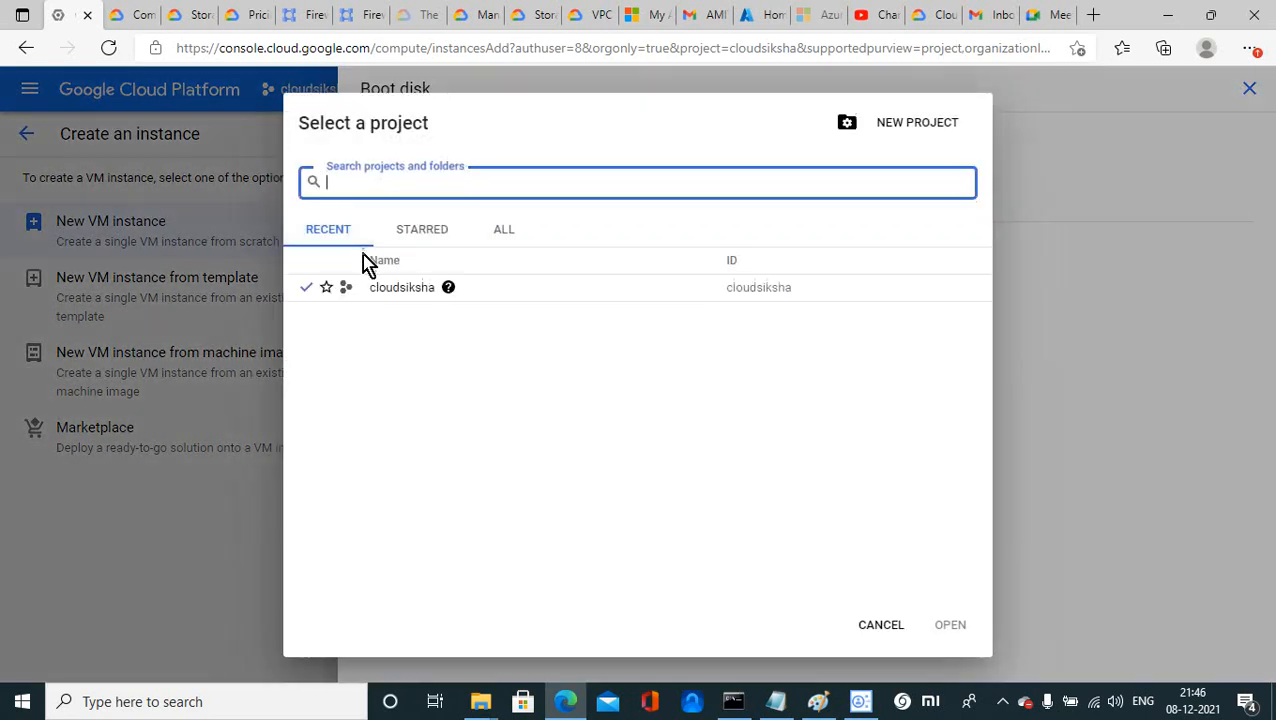
pyautogui.click(388, 290)
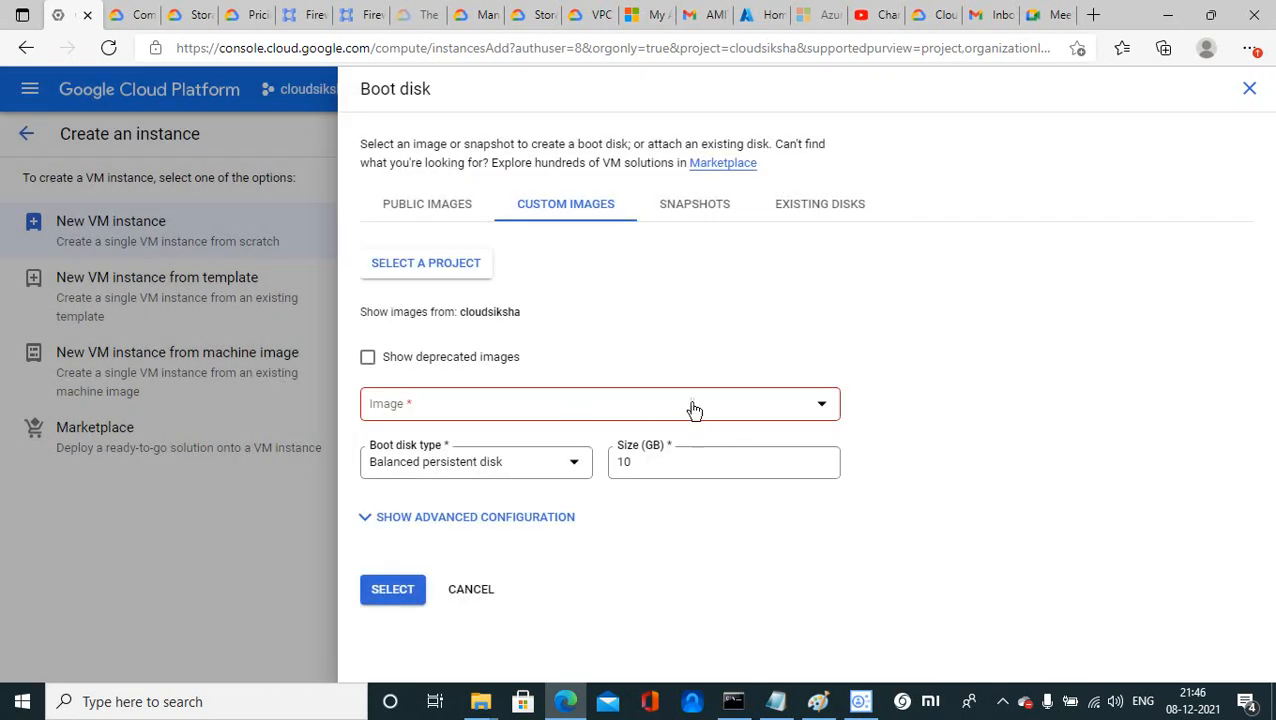
pyautogui.click(828, 414)
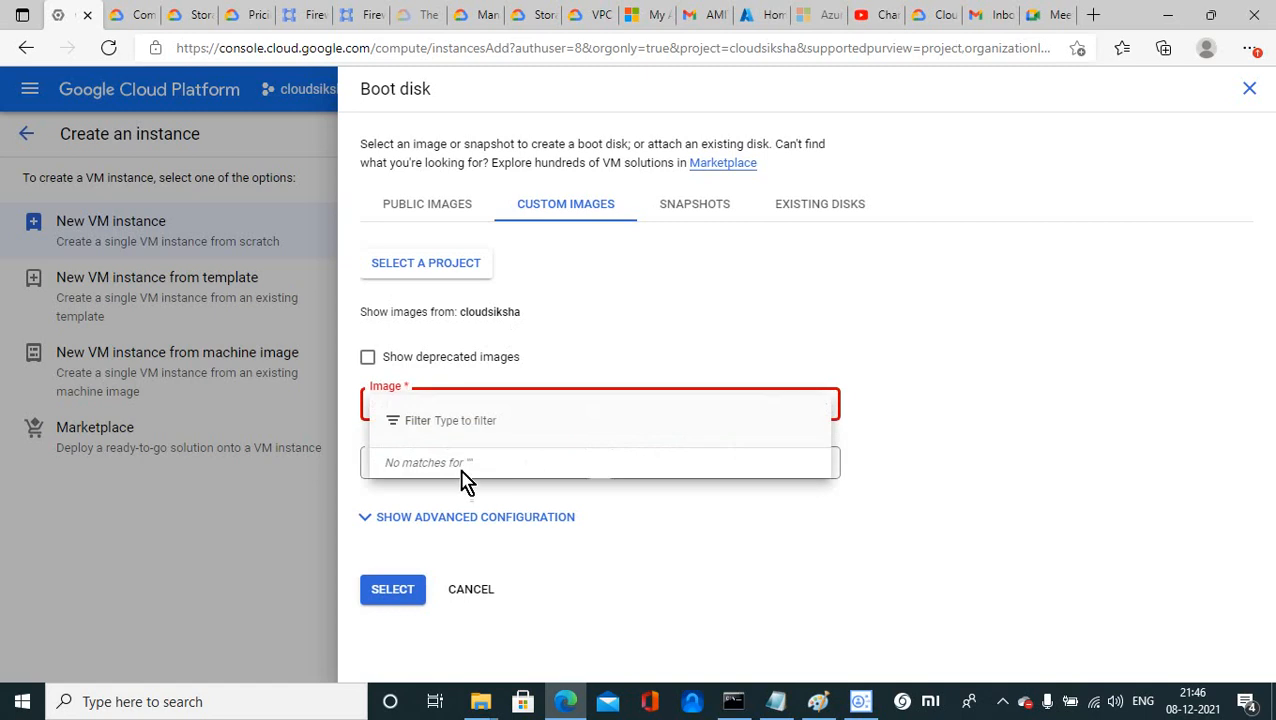
pyautogui.click(1012, 378)
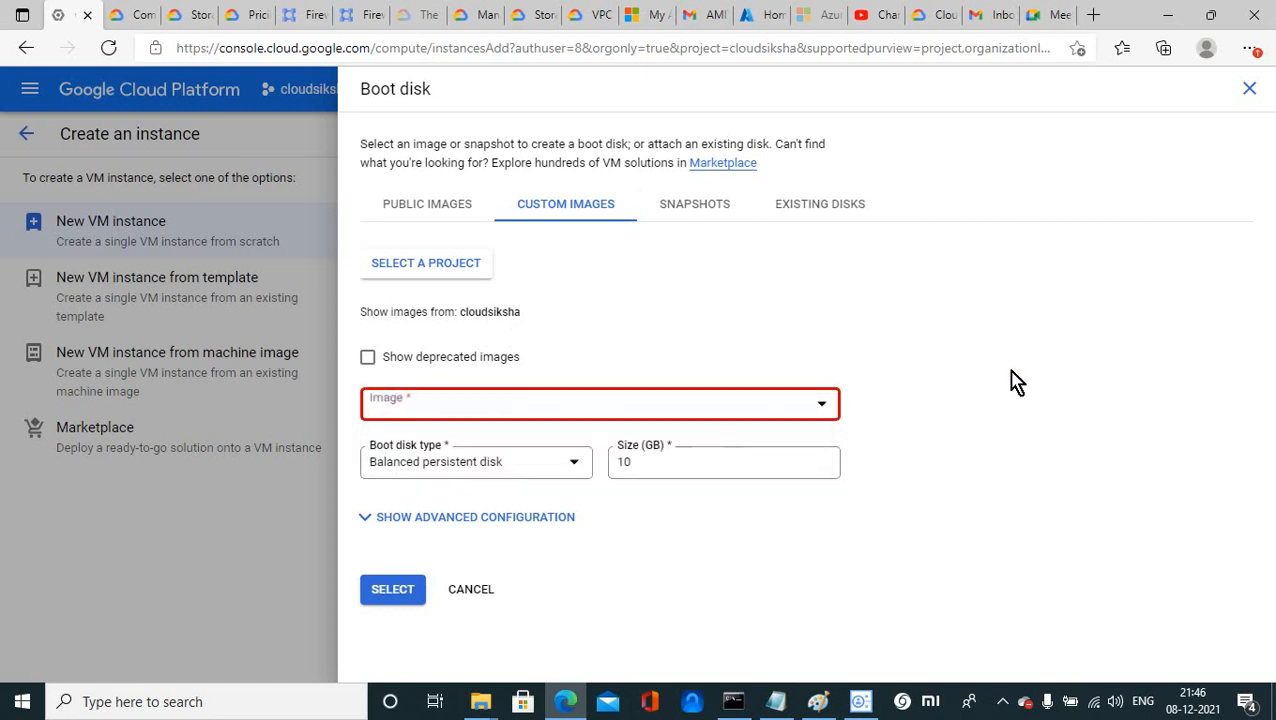
# Review the advanced configuration for existing disks and snapshots, then cancel the boot disk change and return to the VM instances list
pyautogui.click(803, 213)
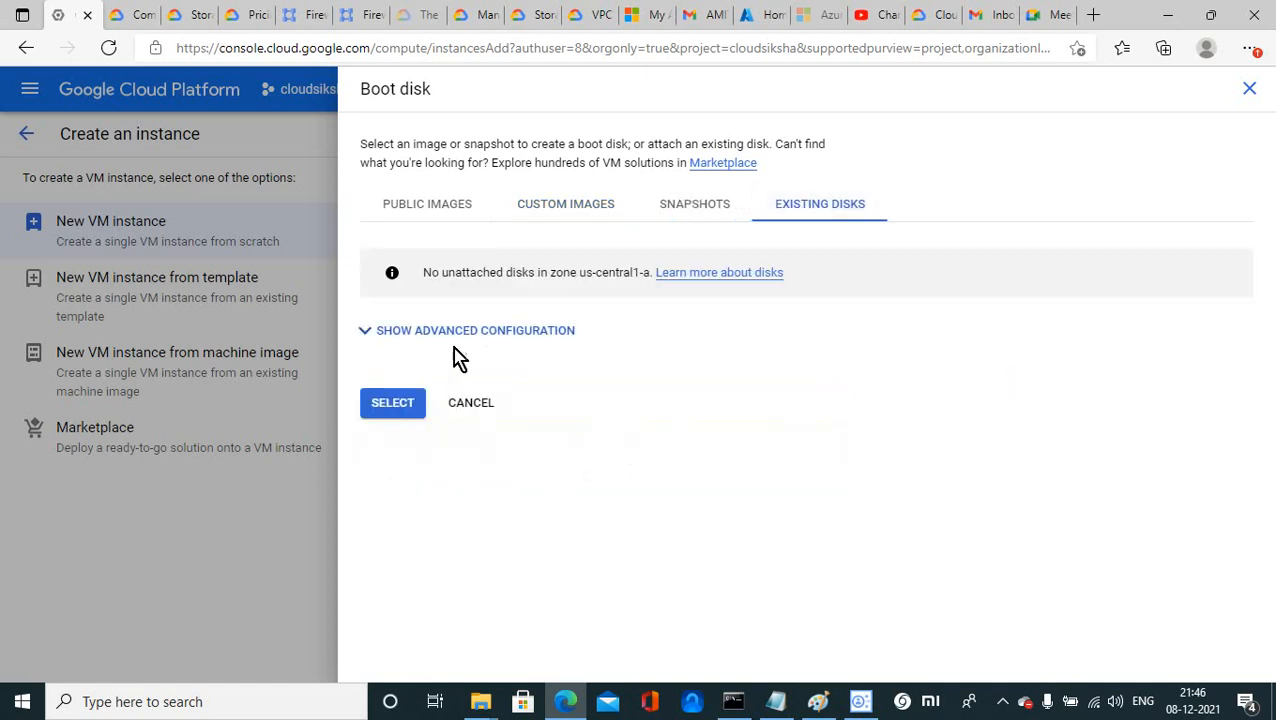
pyautogui.click(372, 332)
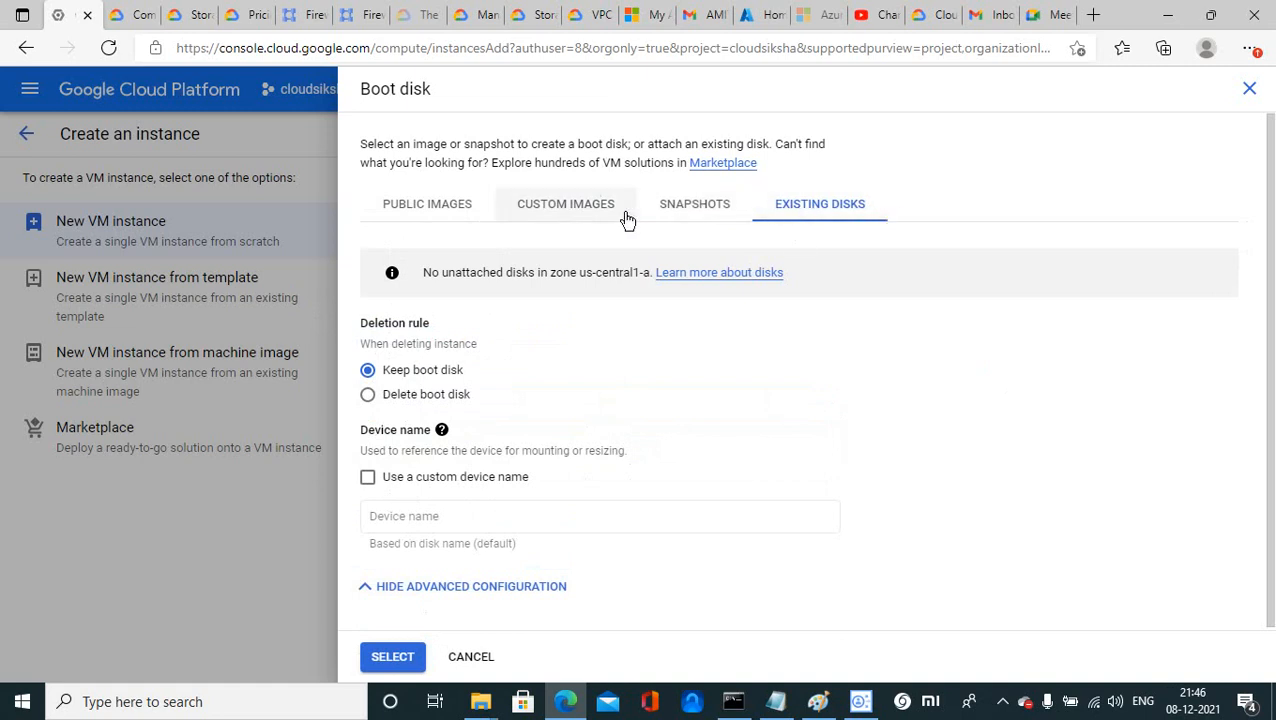
pyautogui.click(671, 215)
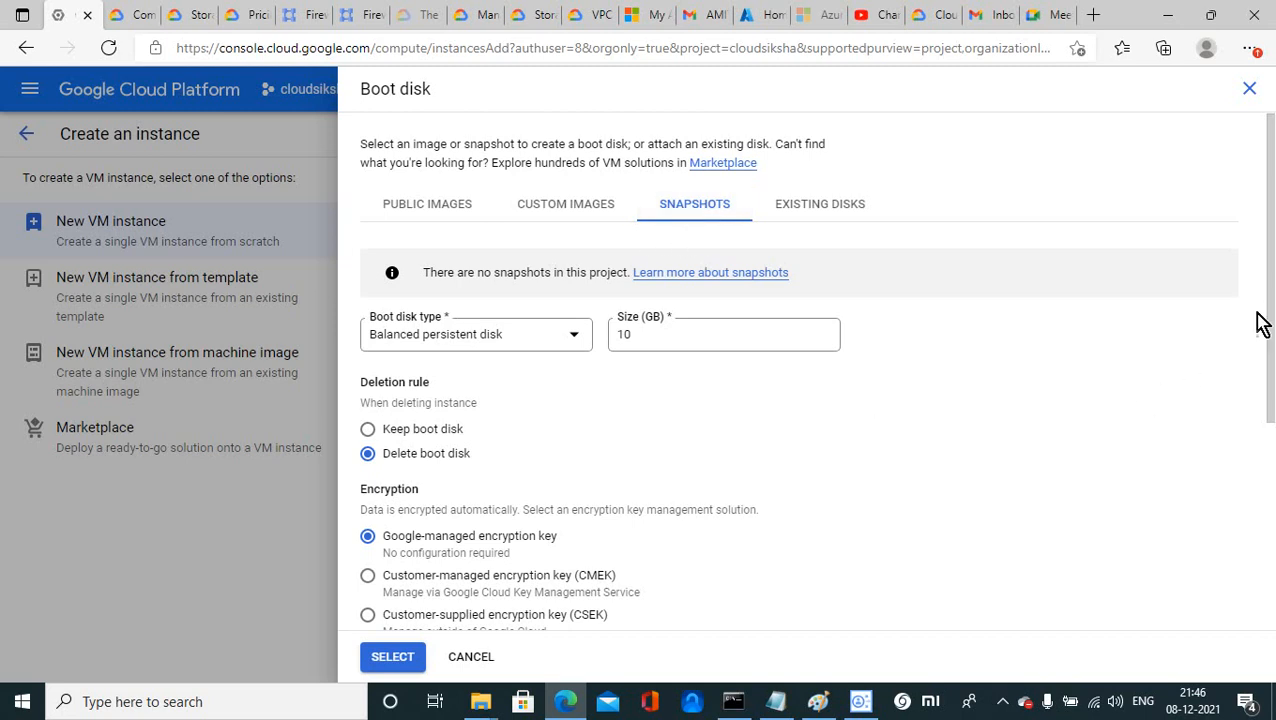
pyautogui.moveTo(1268, 316); pyautogui.dragTo(1267, 484)
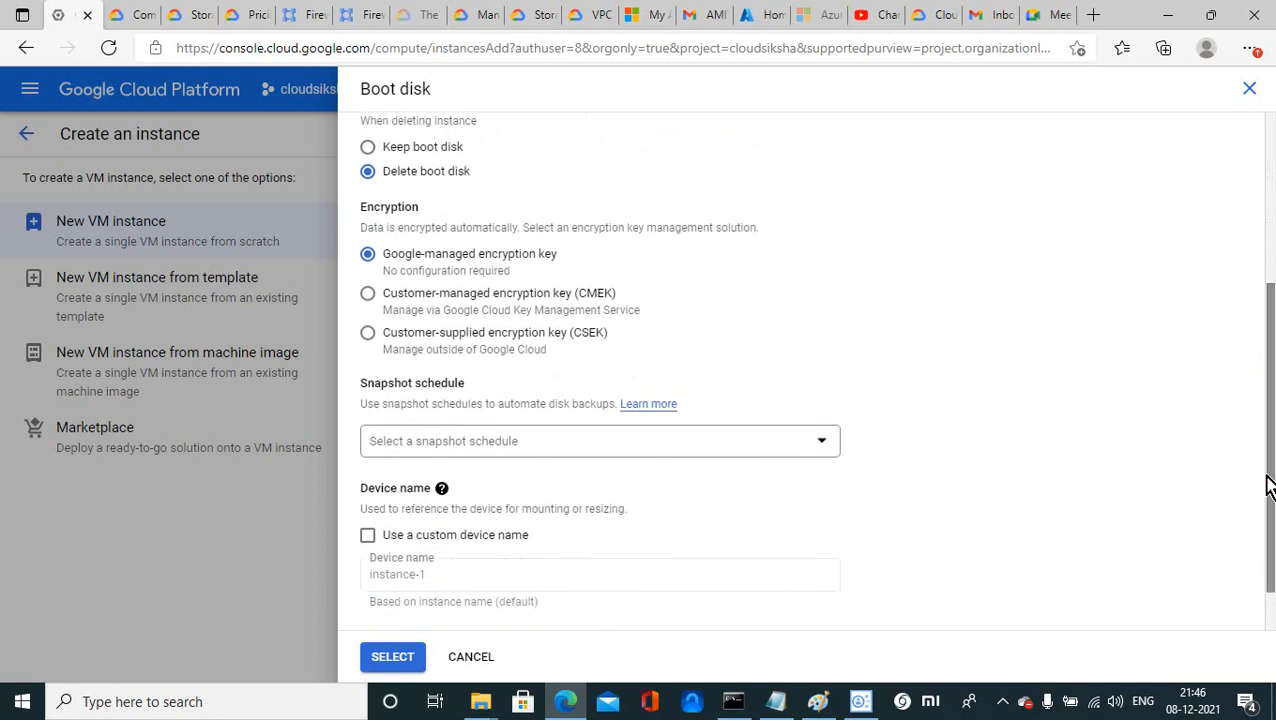
pyautogui.click(473, 663)
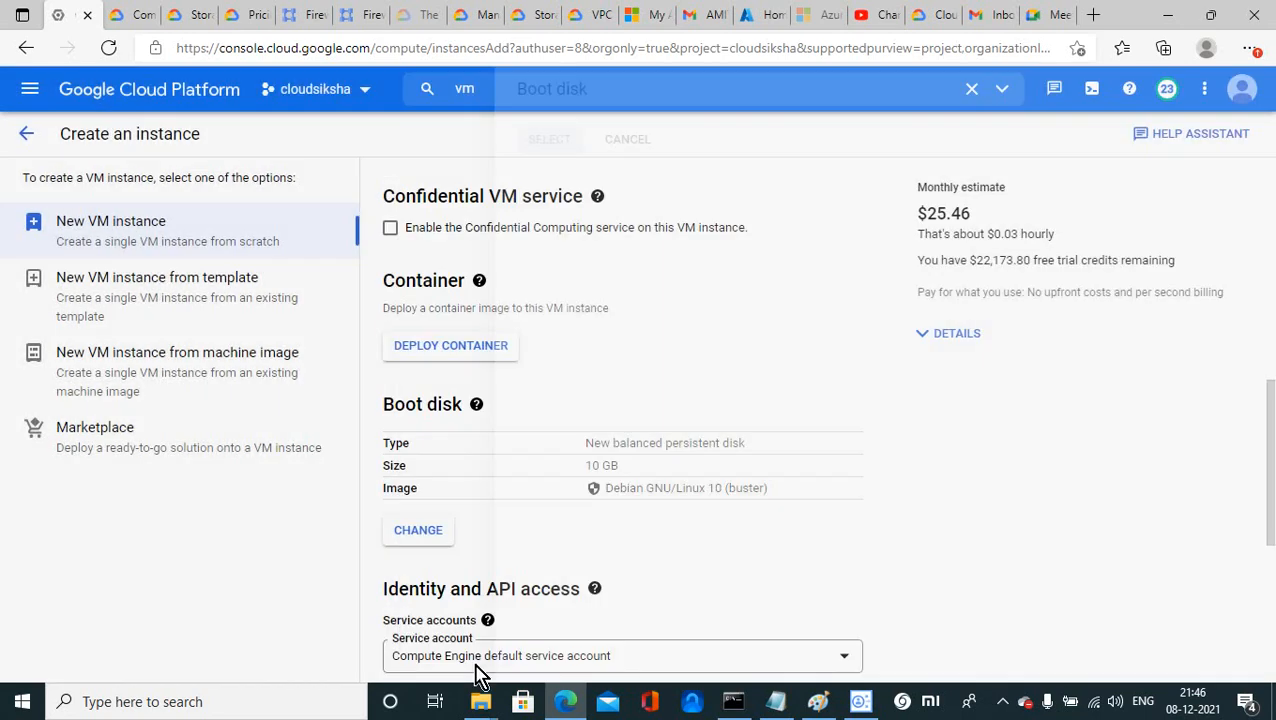
pyautogui.click(26, 133)
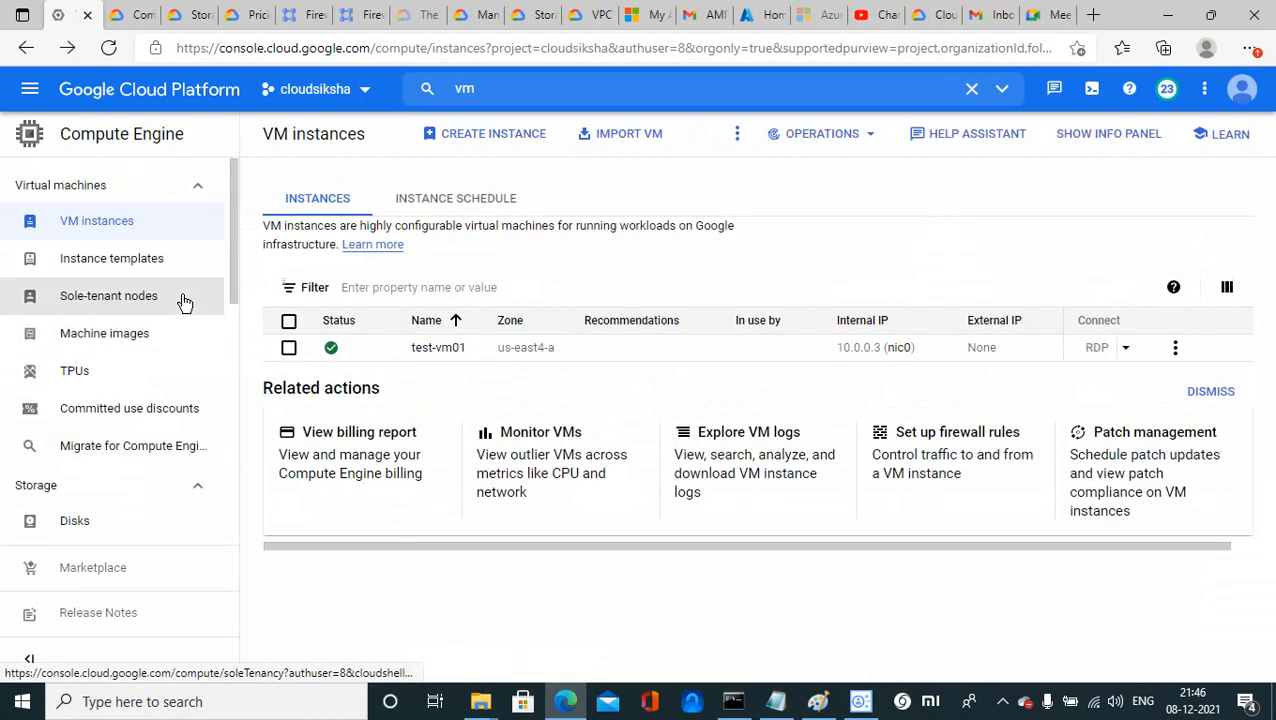
# Start creating a machine image named image01-test with test-vm01 as its source VM instance
pyautogui.click(99, 344)
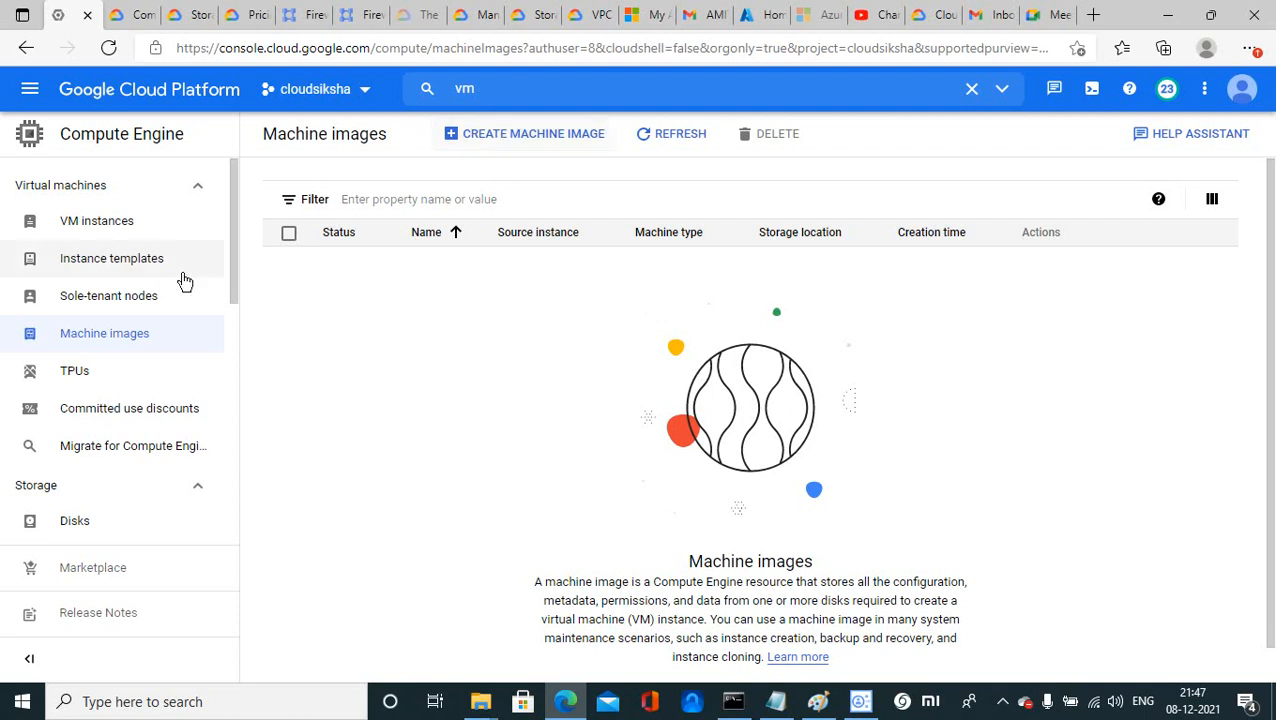
pyautogui.click(516, 147)
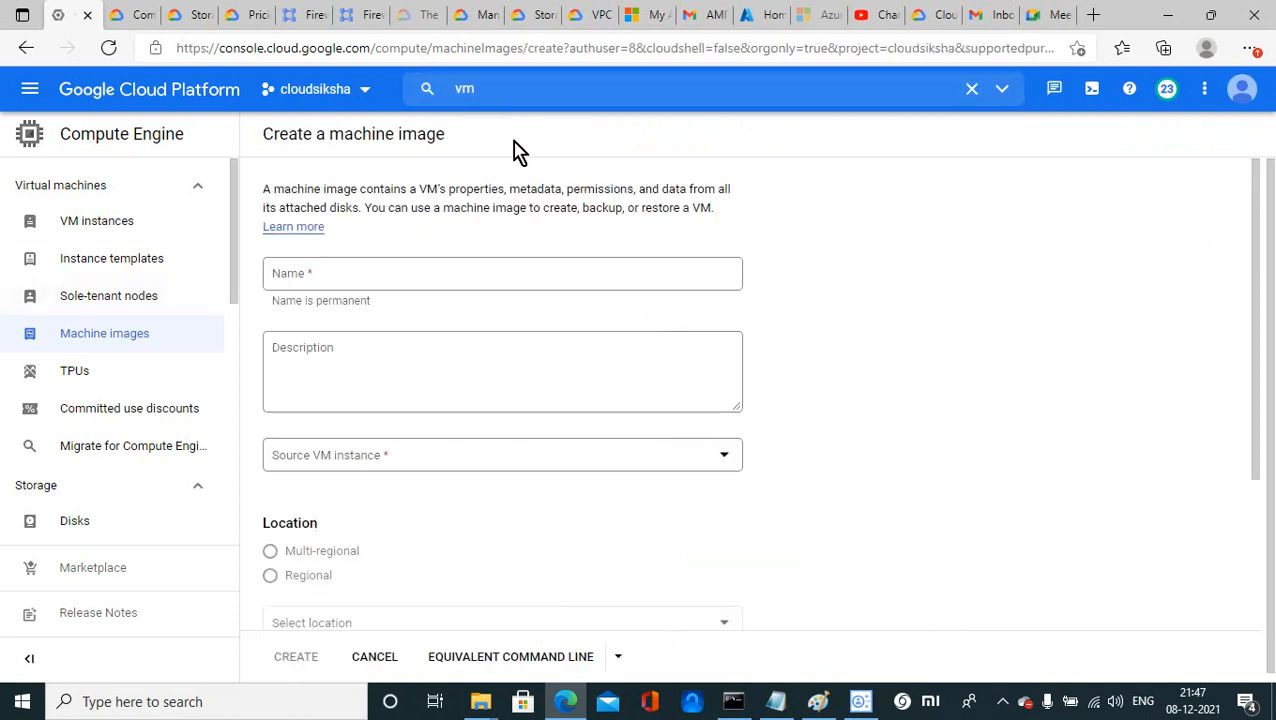
pyautogui.click(313, 274)
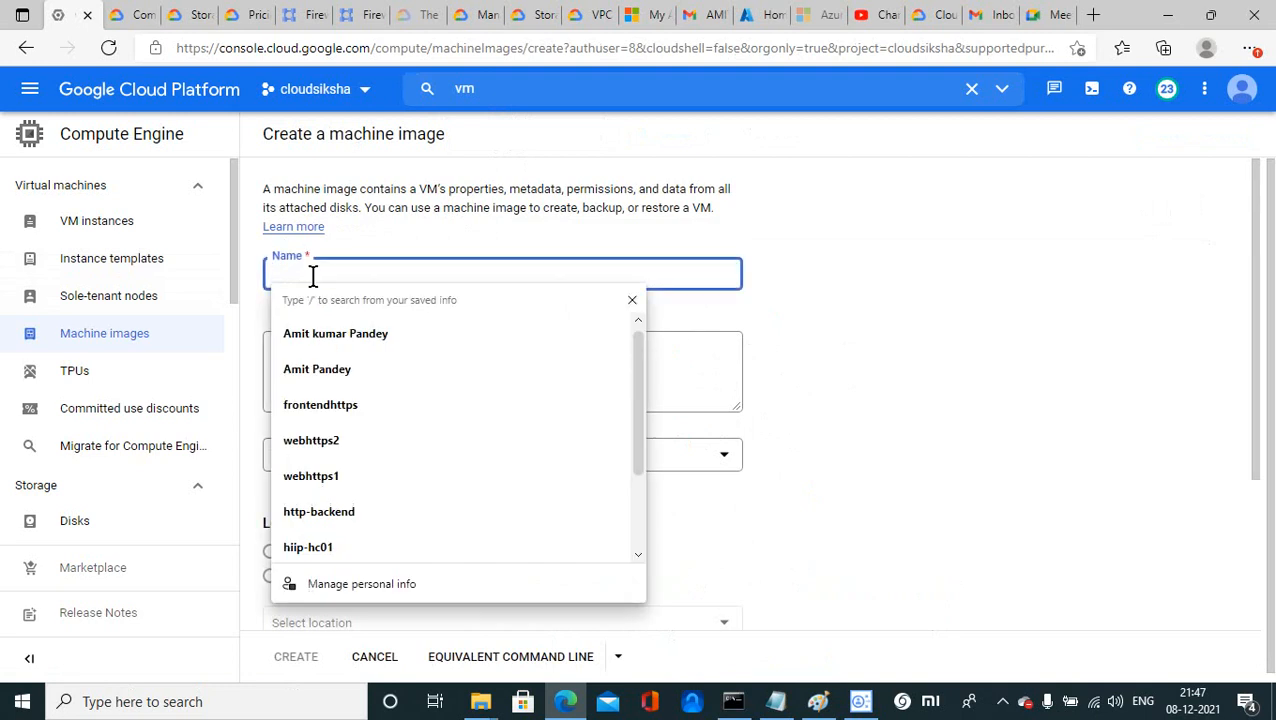
pyautogui.write('image01-test')
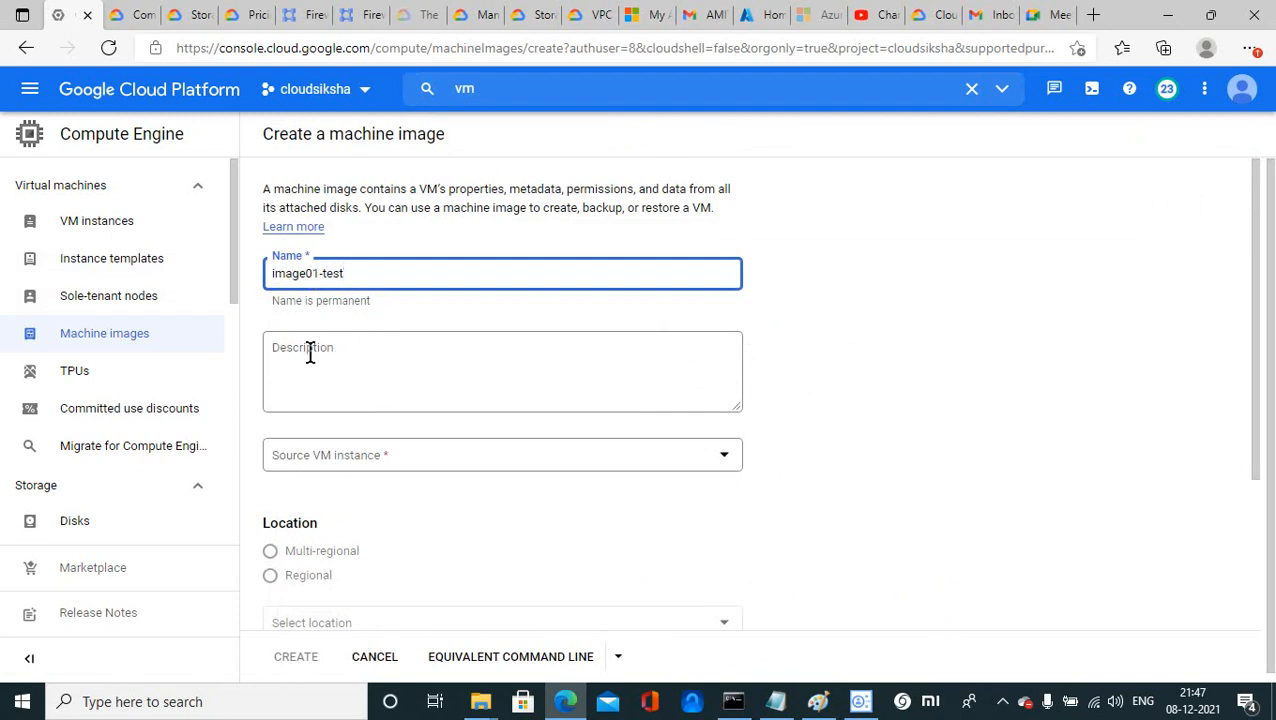
pyautogui.click(530, 459)
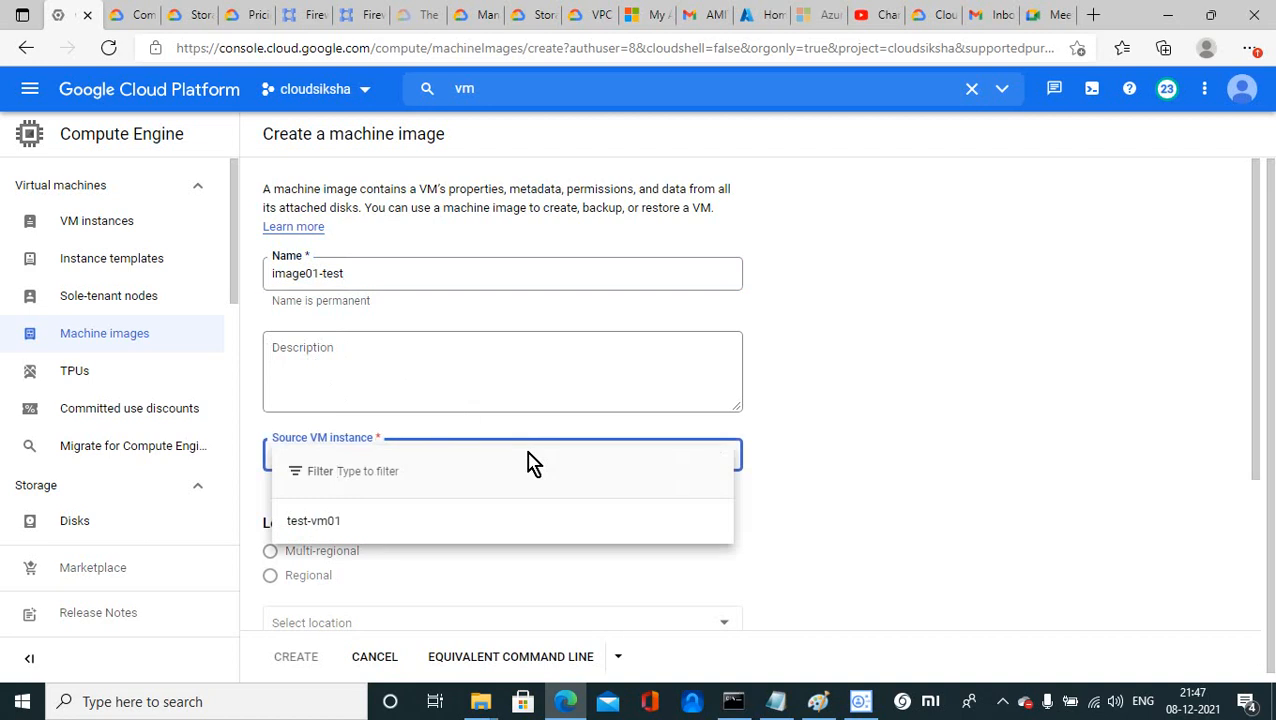
pyautogui.click(330, 528)
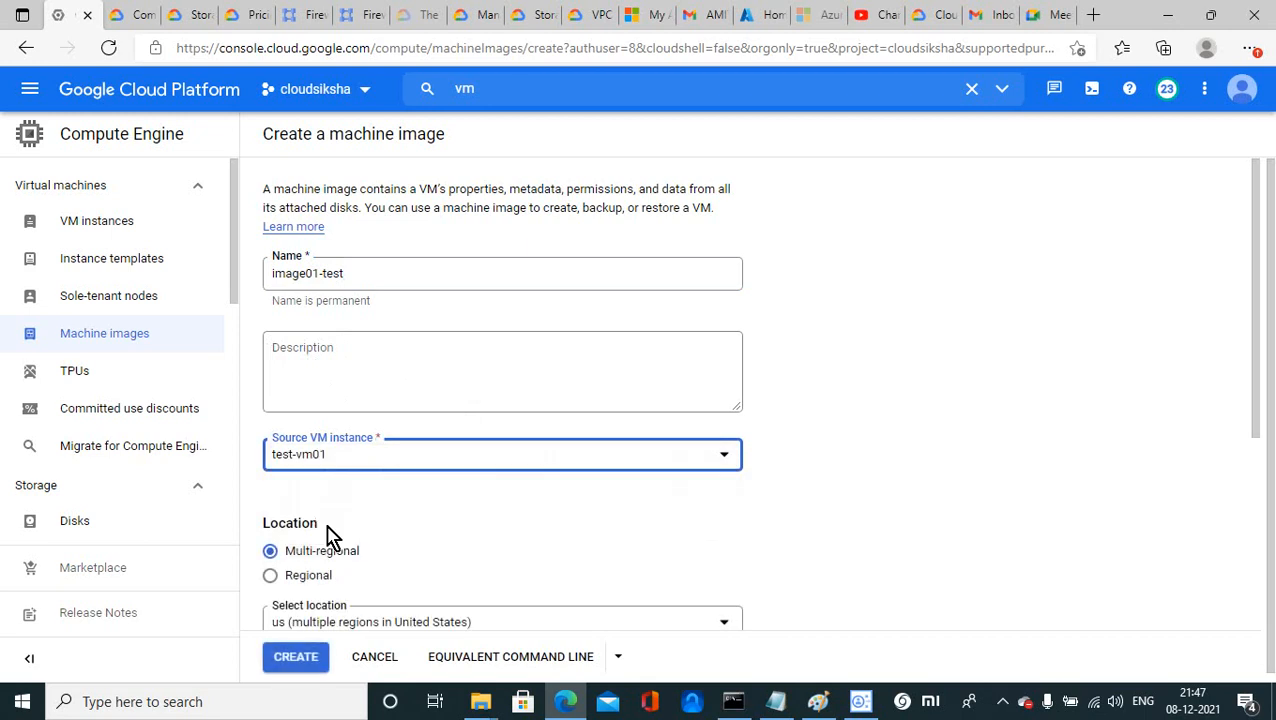
pyautogui.click(996, 705)
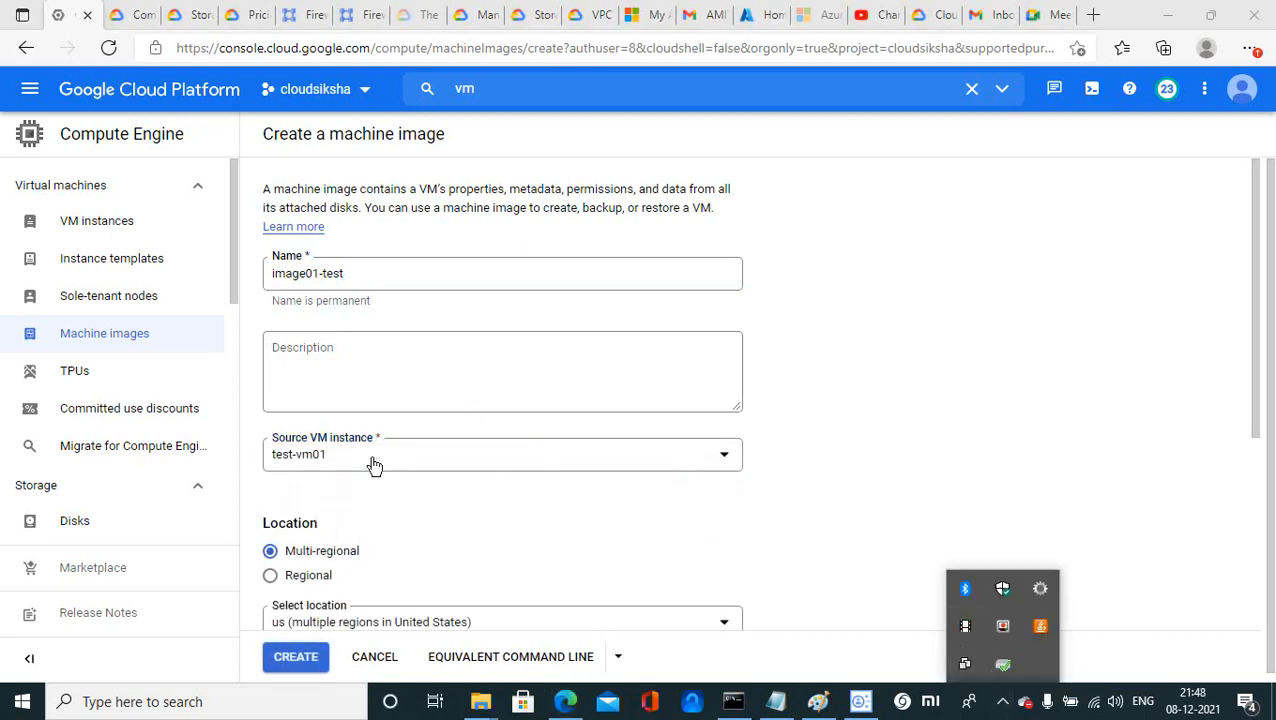
pyautogui.click(404, 467)
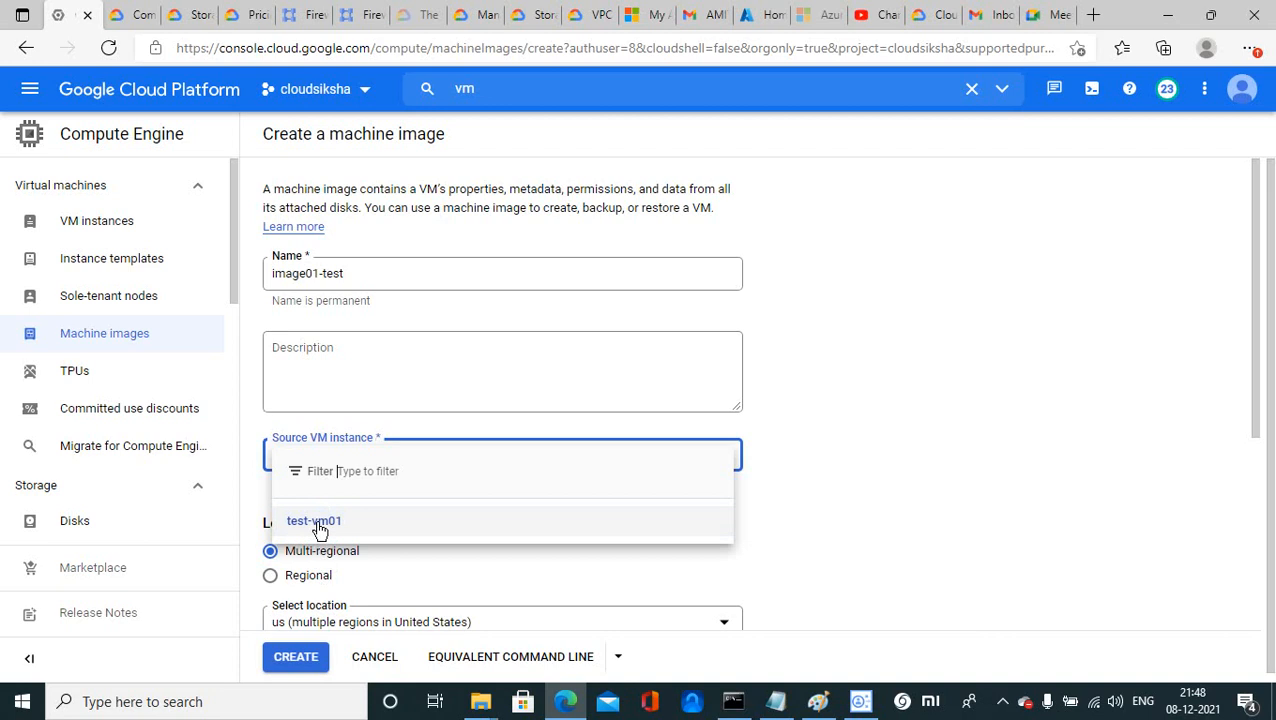
pyautogui.click(309, 522)
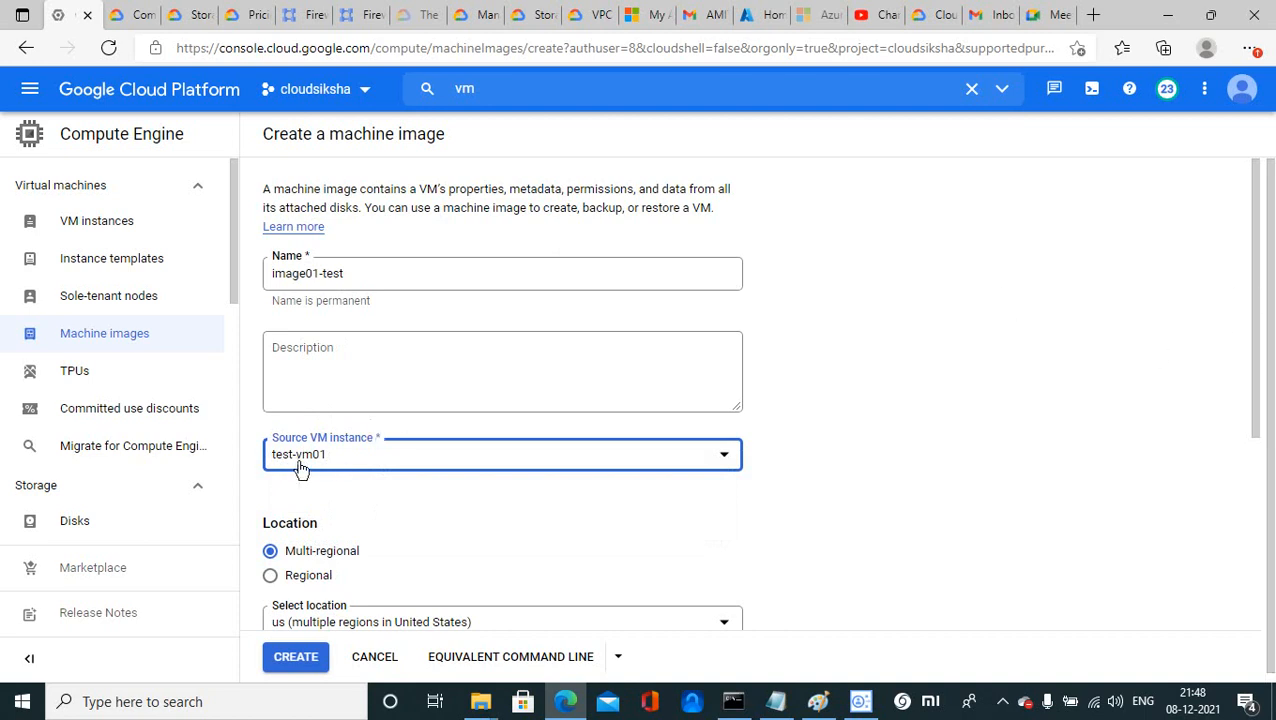
# Set the machine image's storage location to Regional, us-east4 (Northern Virginia), after comparing it with the multi-regional option
pyautogui.moveTo(1258, 327); pyautogui.dragTo(1265, 404)
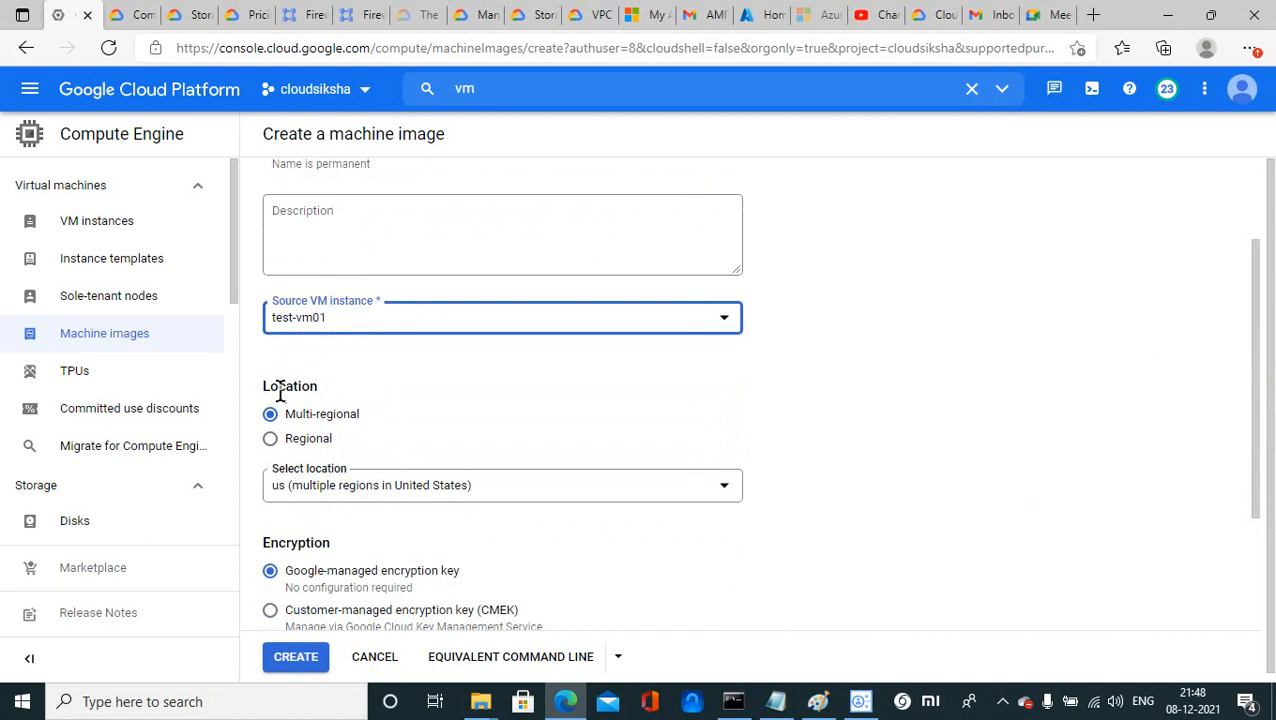
pyautogui.click(271, 443)
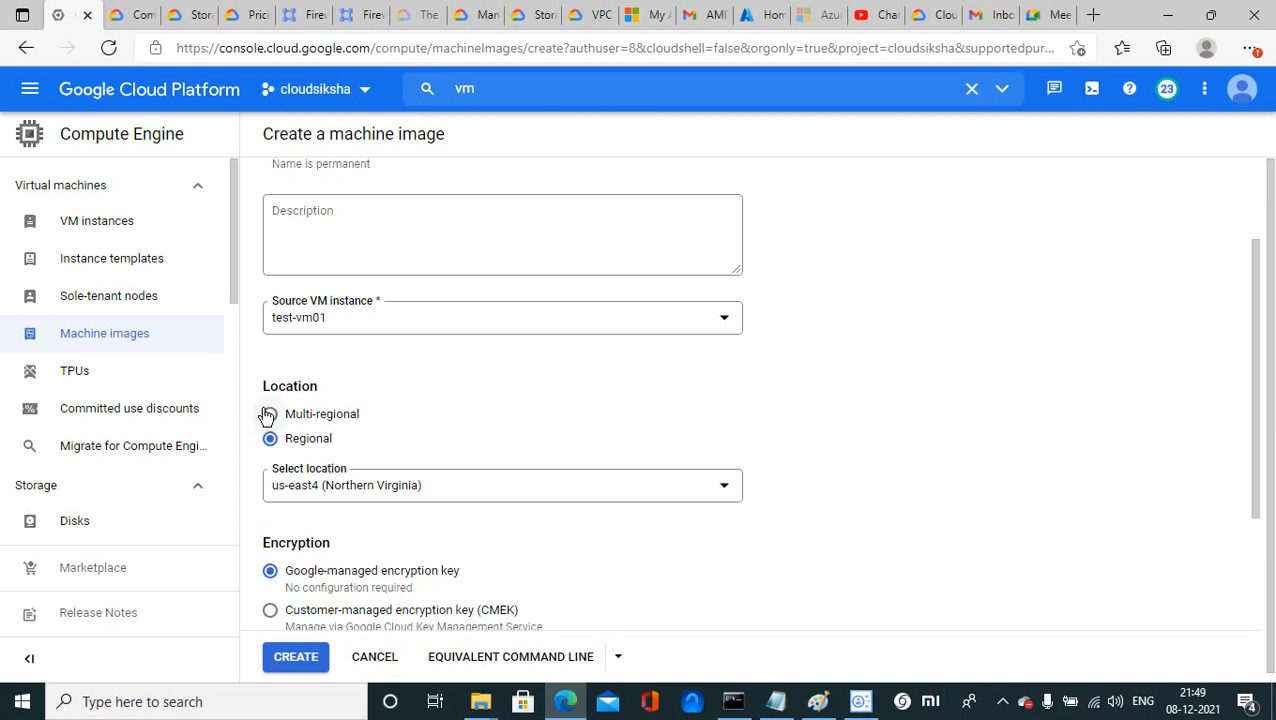
pyautogui.click(271, 415)
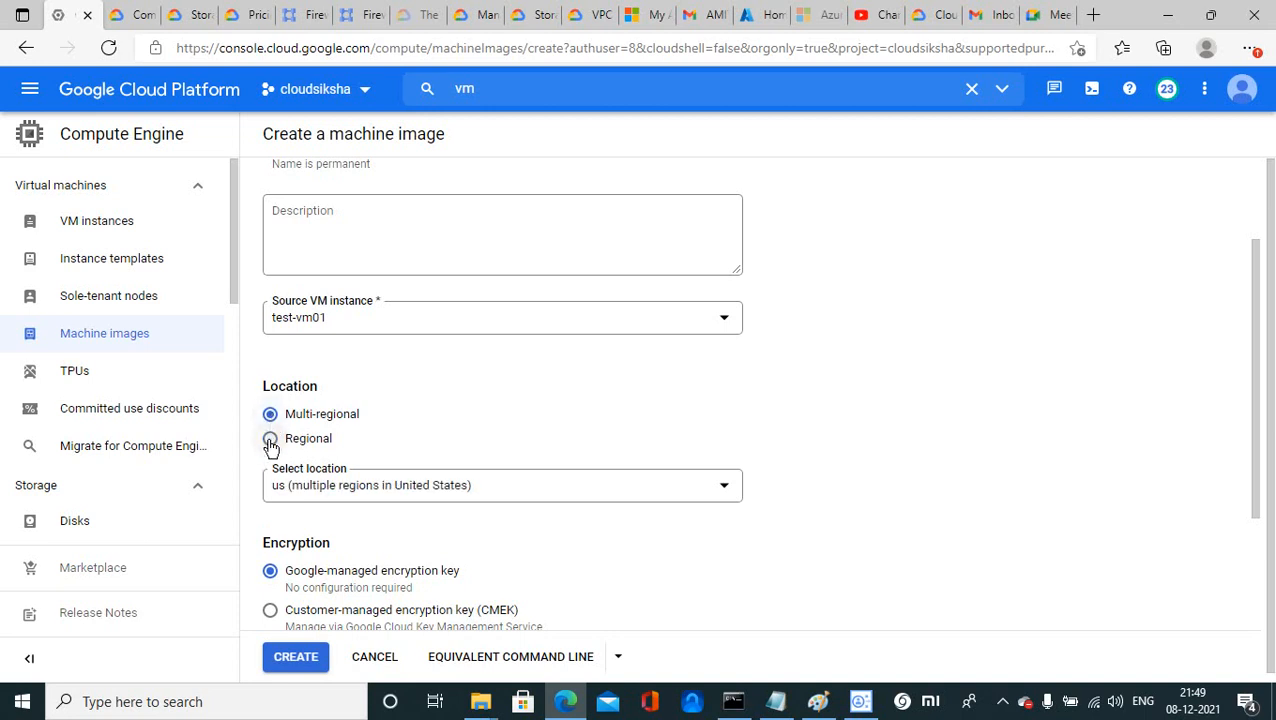
pyautogui.click(270, 440)
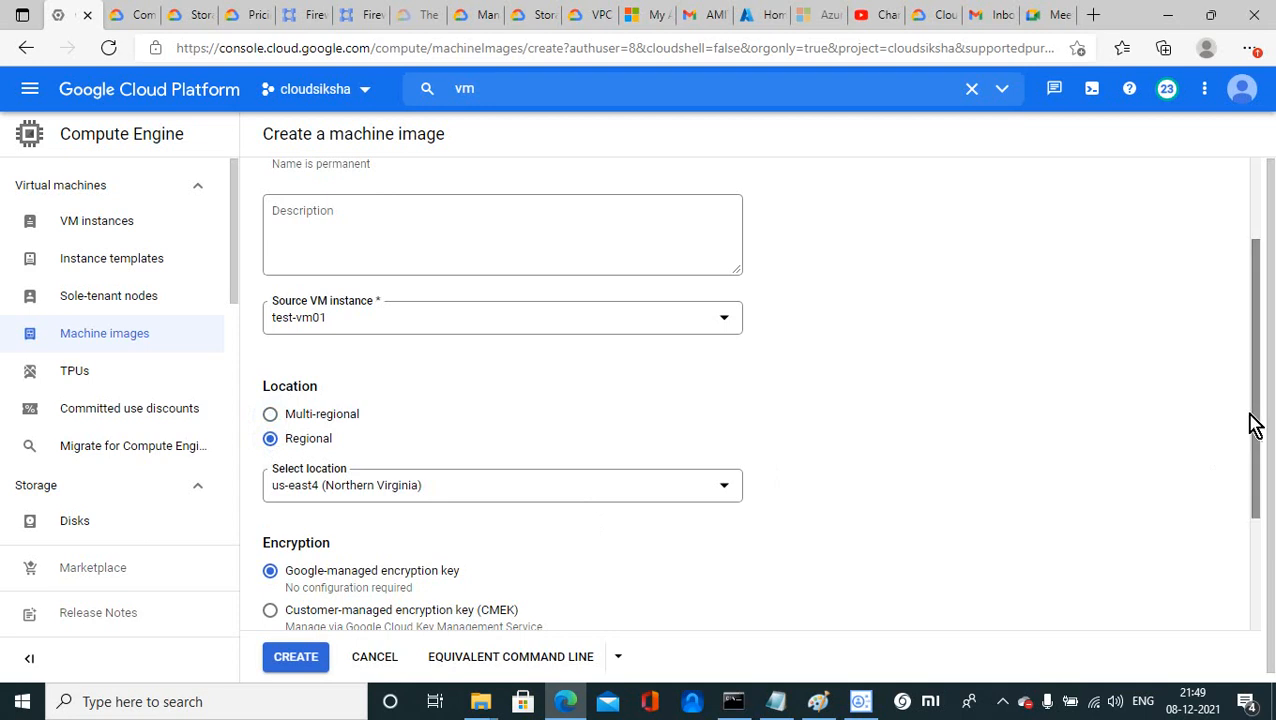
# Inspect the customer-supplied encryption key (CSEK) option for the machine image and restore the Google-managed encryption key
pyautogui.moveTo(1257, 424); pyautogui.dragTo(1253, 515)
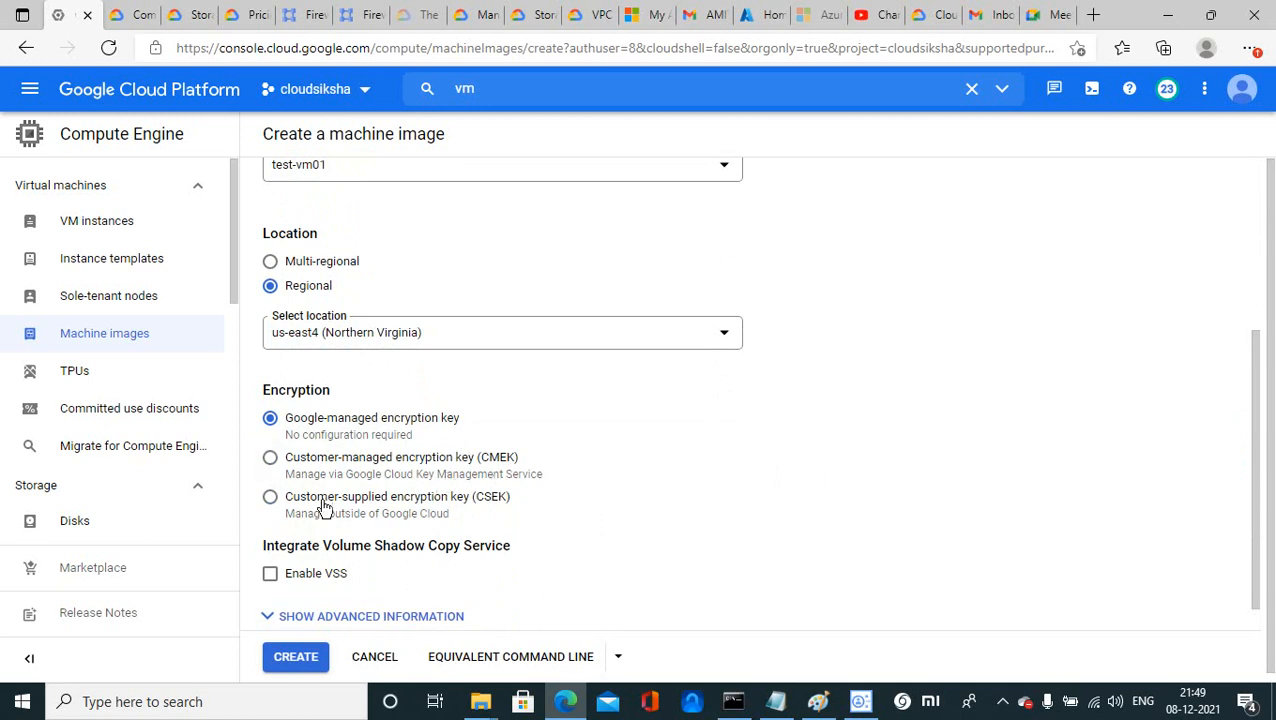
pyautogui.click(271, 498)
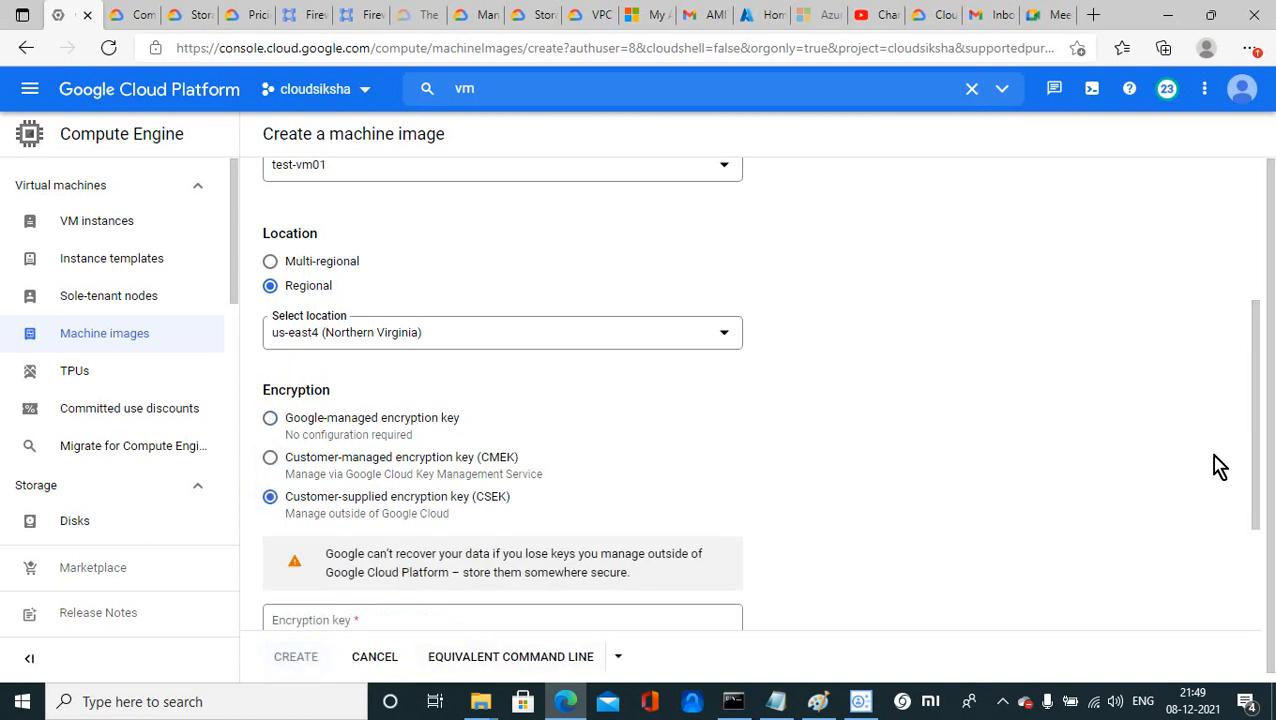
pyautogui.moveTo(1260, 446); pyautogui.dragTo(1262, 490)
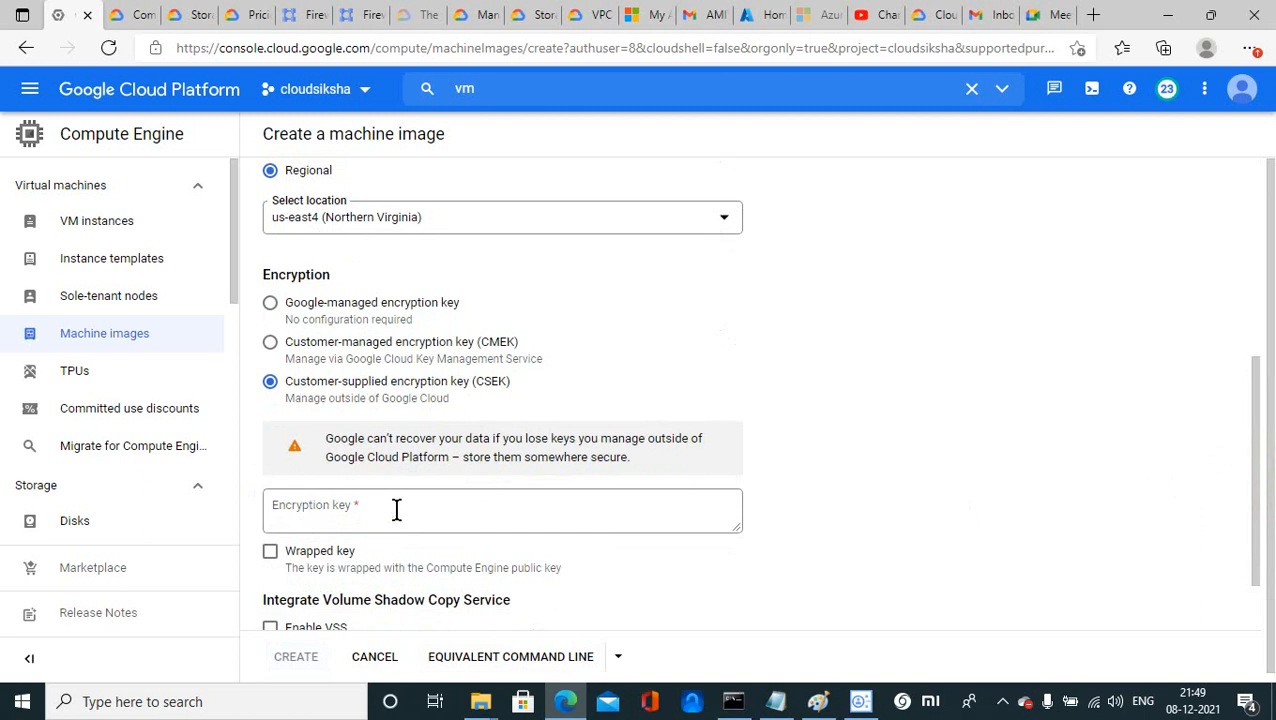
pyautogui.click(270, 306)
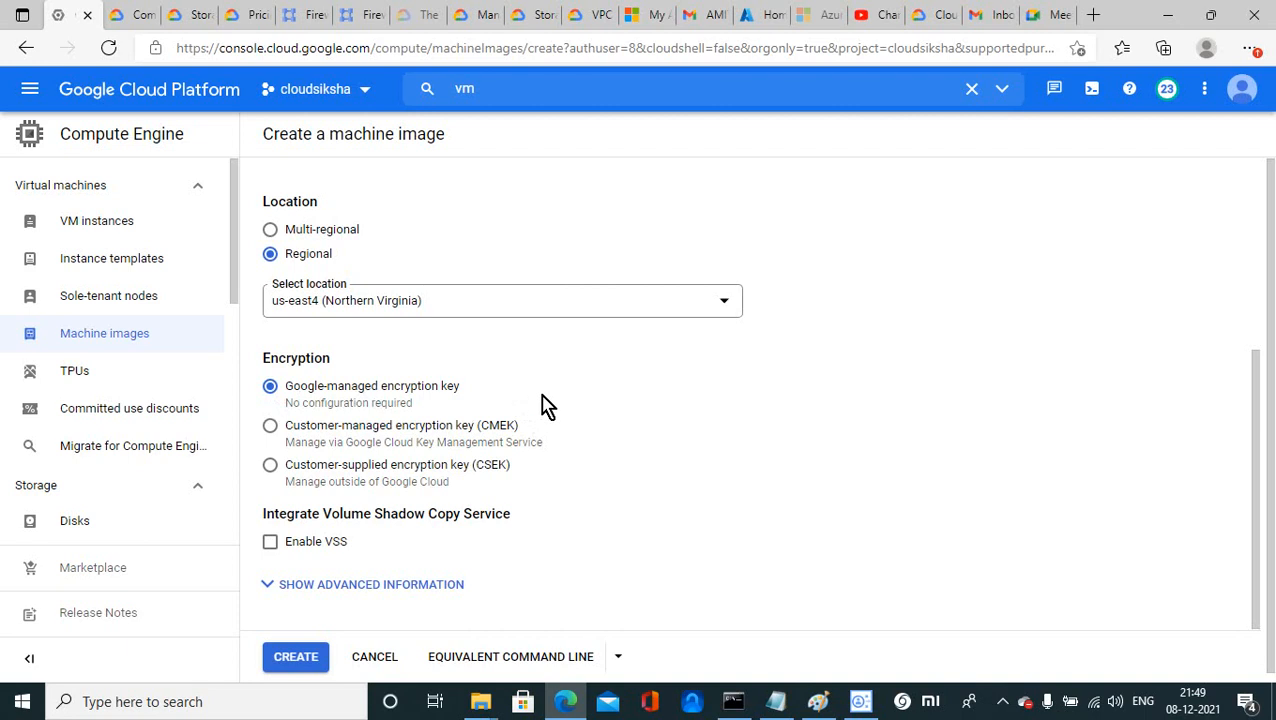
# Copy the machine image's equivalent gcloud command, switch to Notepad, replace its text with the command and move the window to show it
pyautogui.click(522, 662)
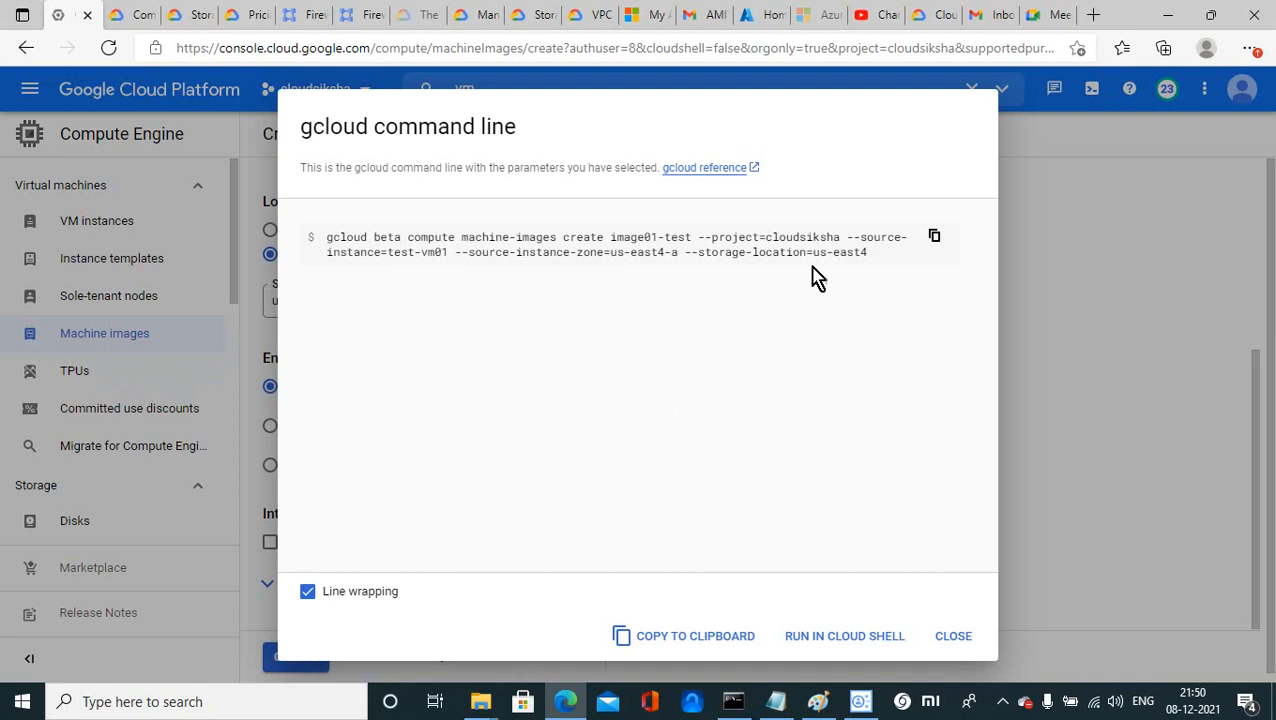
pyautogui.click(934, 236)
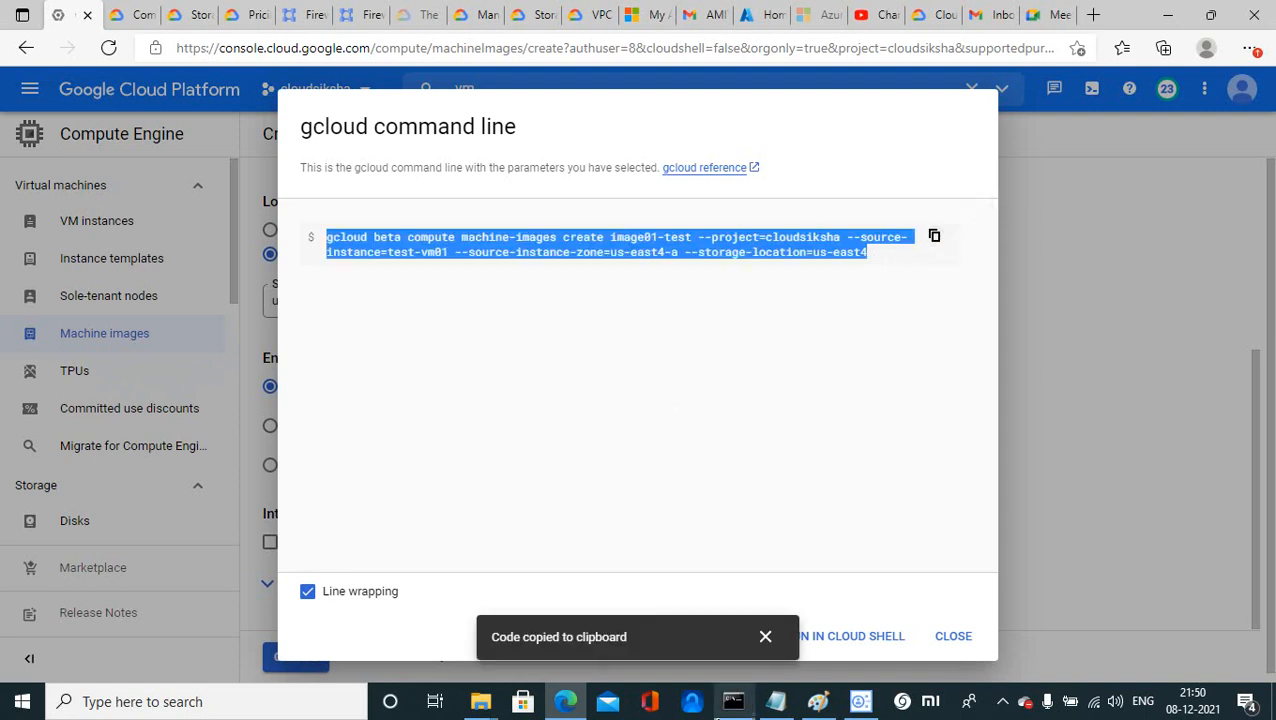
pyautogui.click(780, 704)
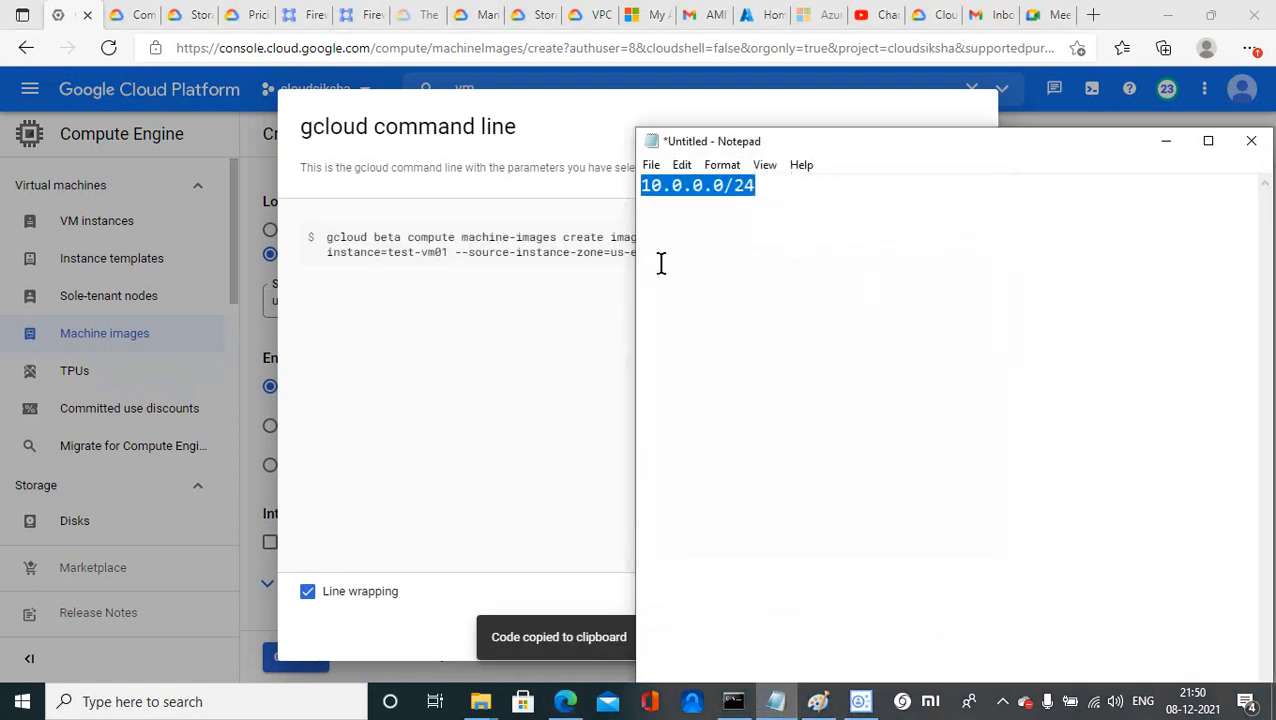
pyautogui.hotkey('ctrl', 'v')
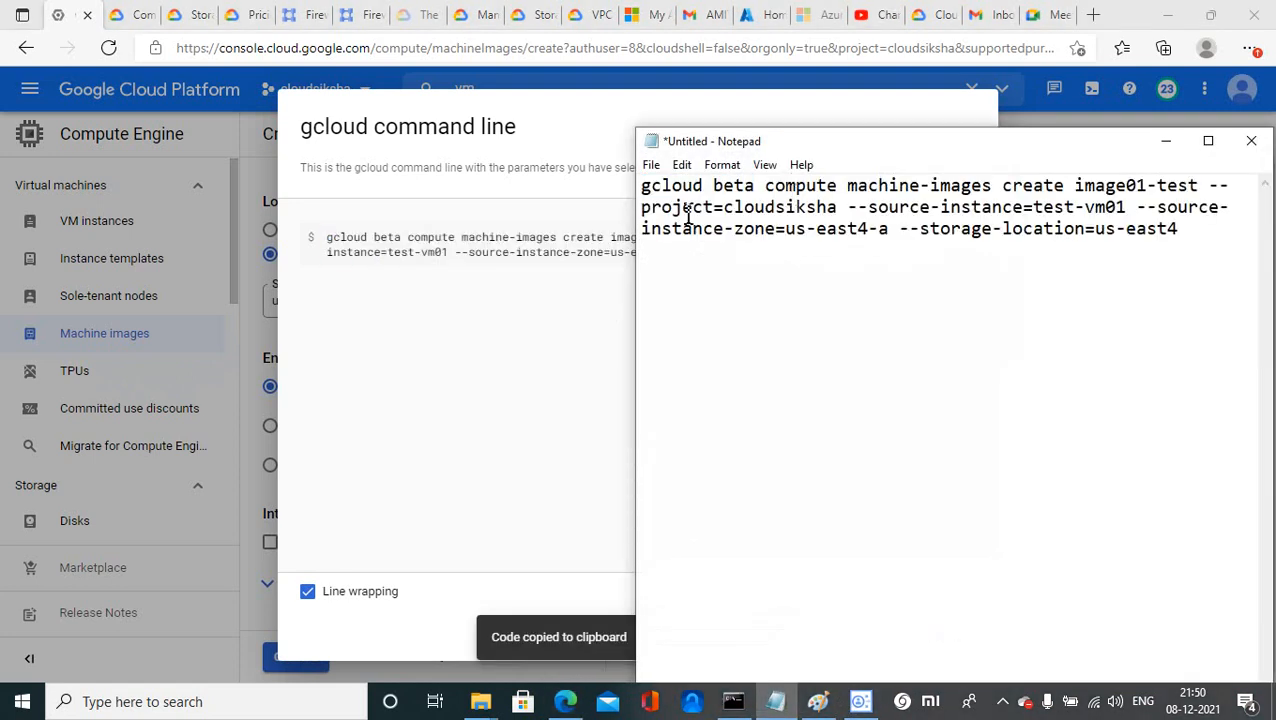
pyautogui.moveTo(956, 152); pyautogui.dragTo(693, 127)
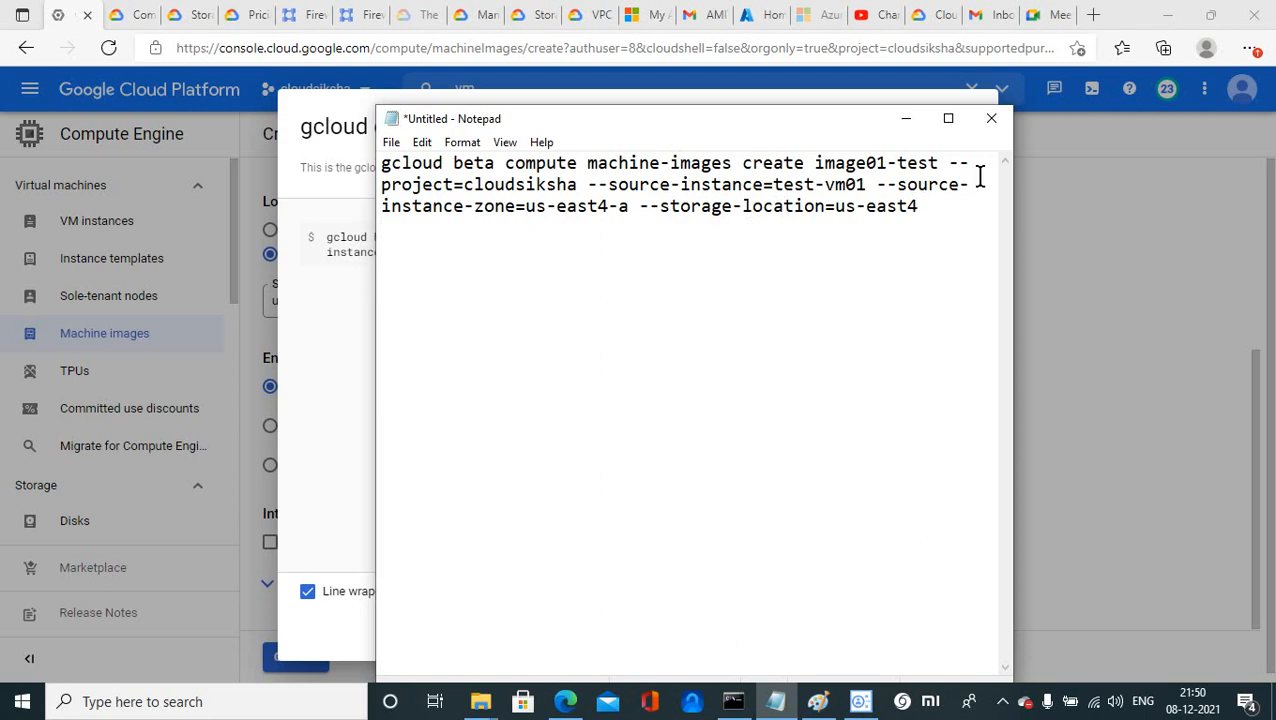
# Return from Notepad to the console, close the command dialog and run the gcloud machine image command for image01-test in Cloud Shell
pyautogui.moveTo(918, 206); pyautogui.dragTo(386, 166)
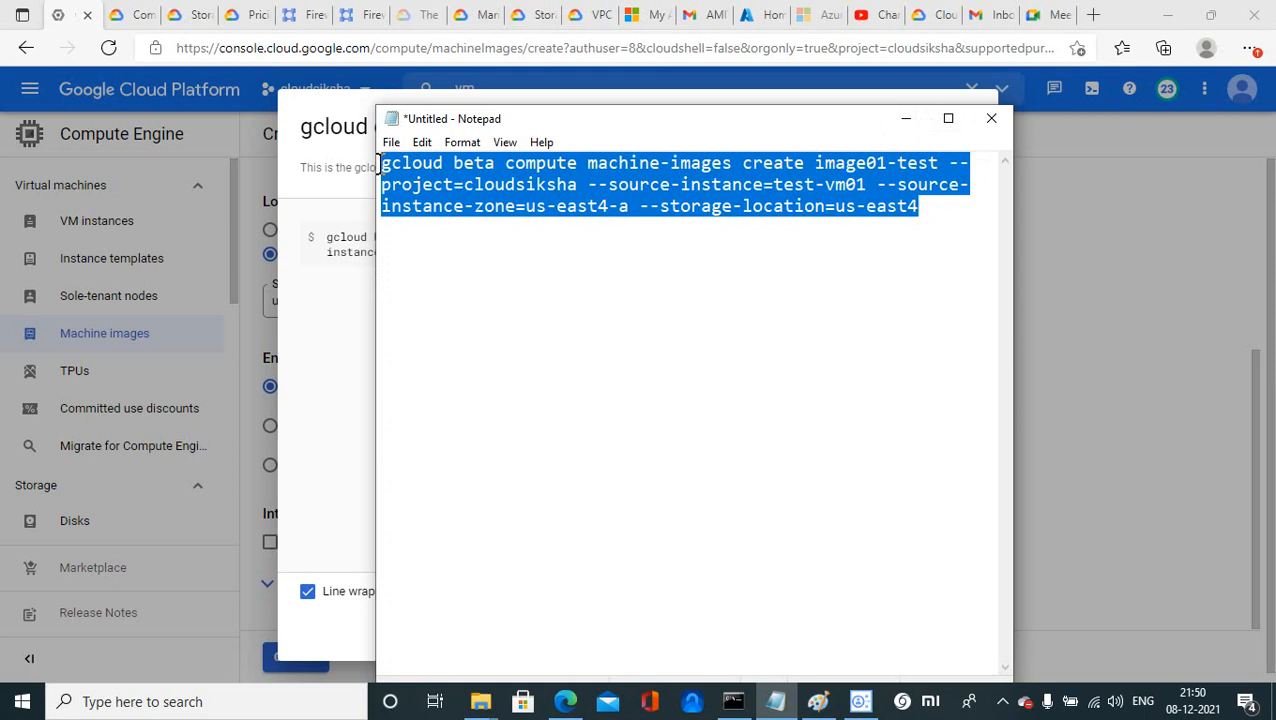
pyautogui.click(906, 119)
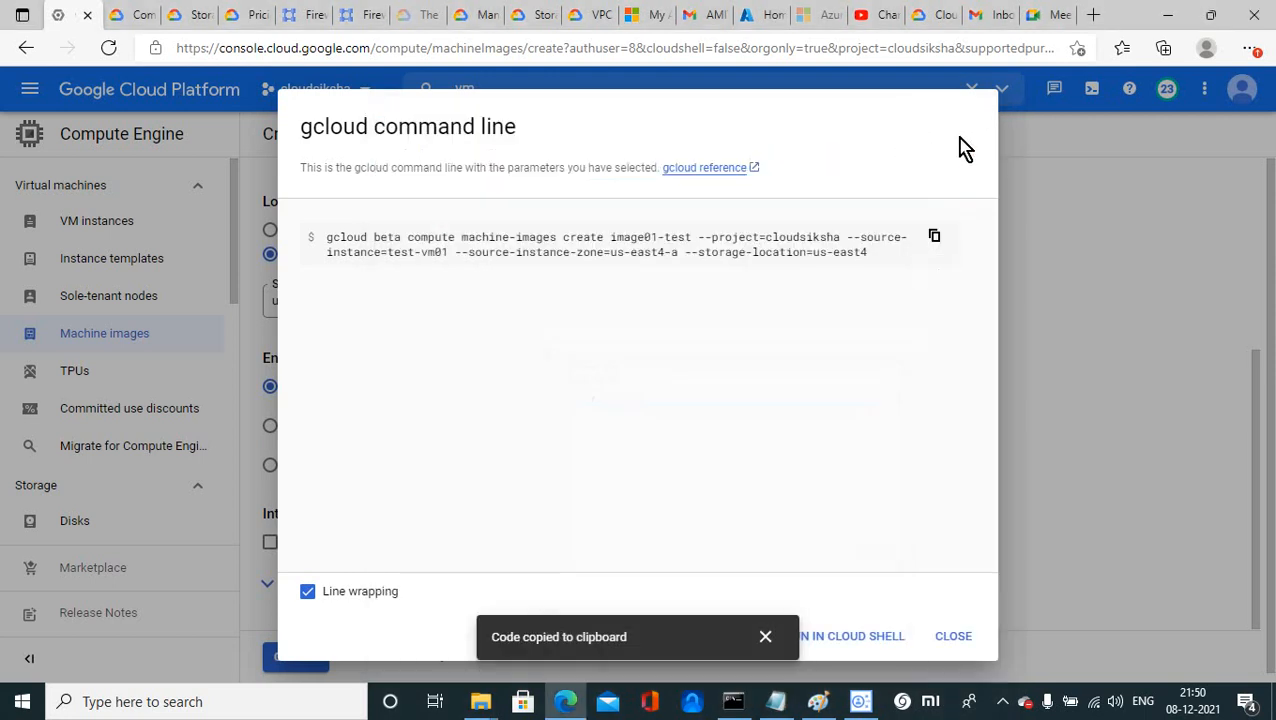
pyautogui.click(945, 638)
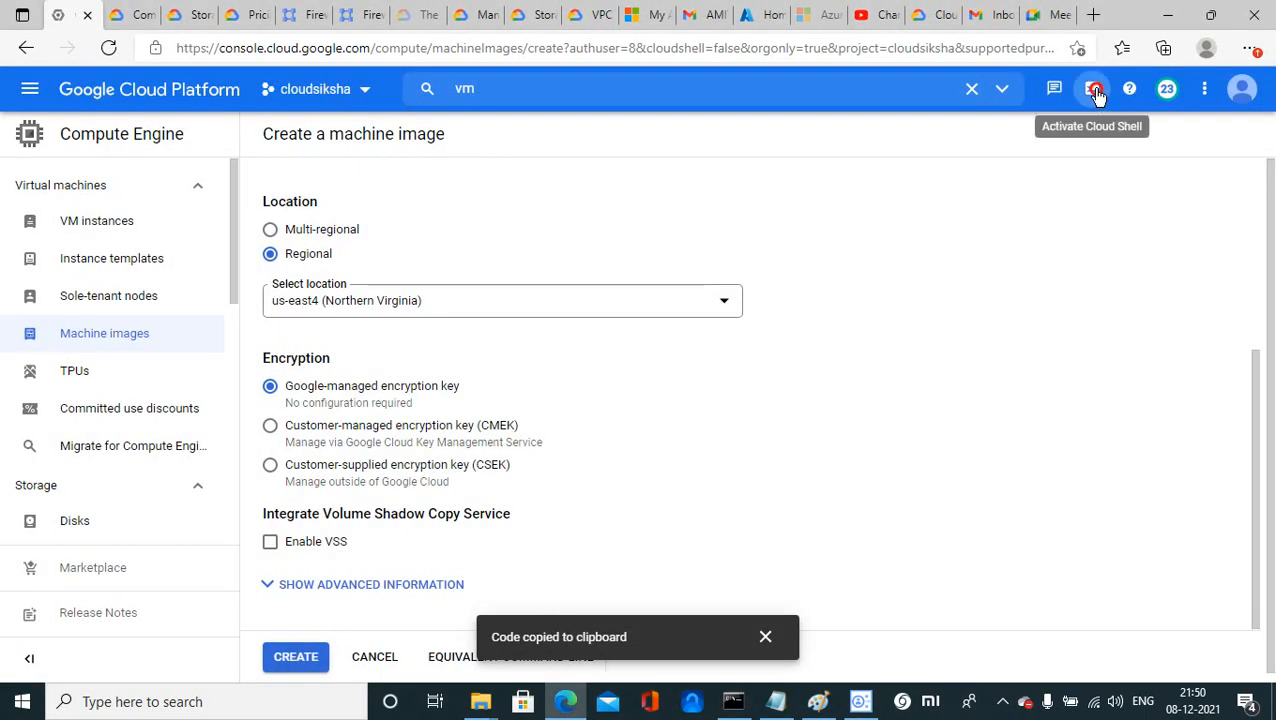
pyautogui.click(1097, 93)
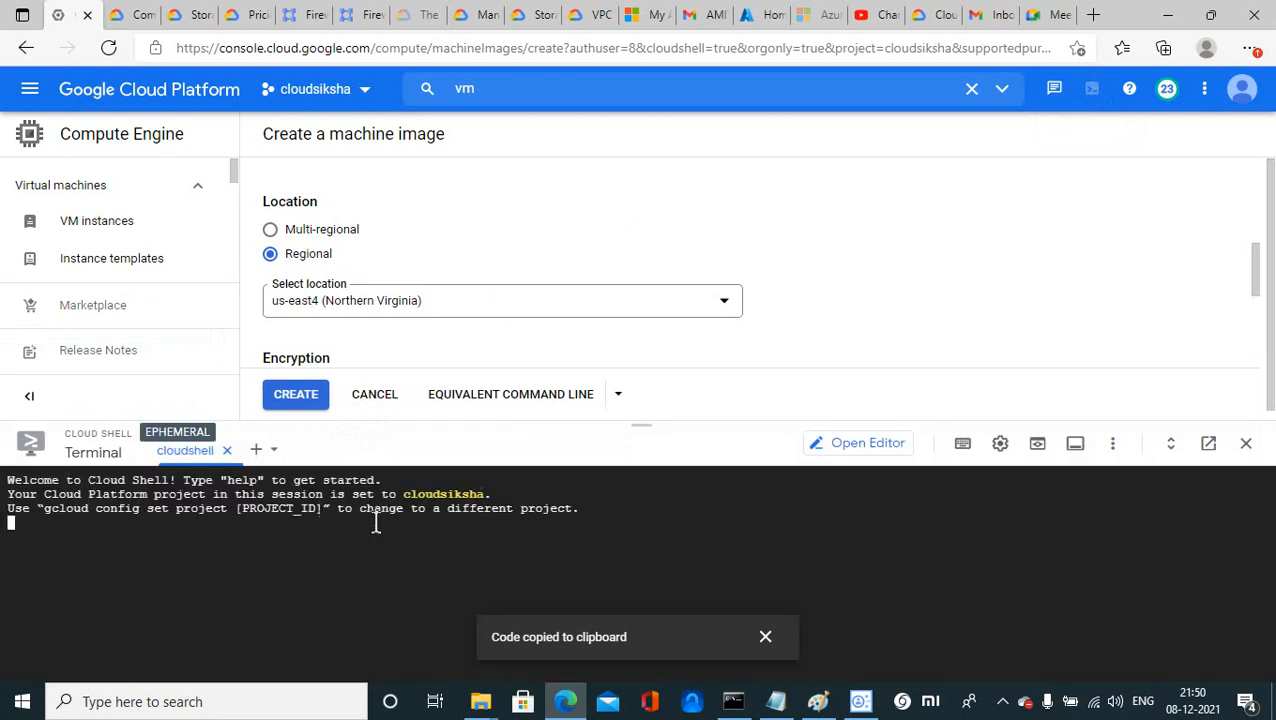
pyautogui.hotkey('ctrl', 'v')
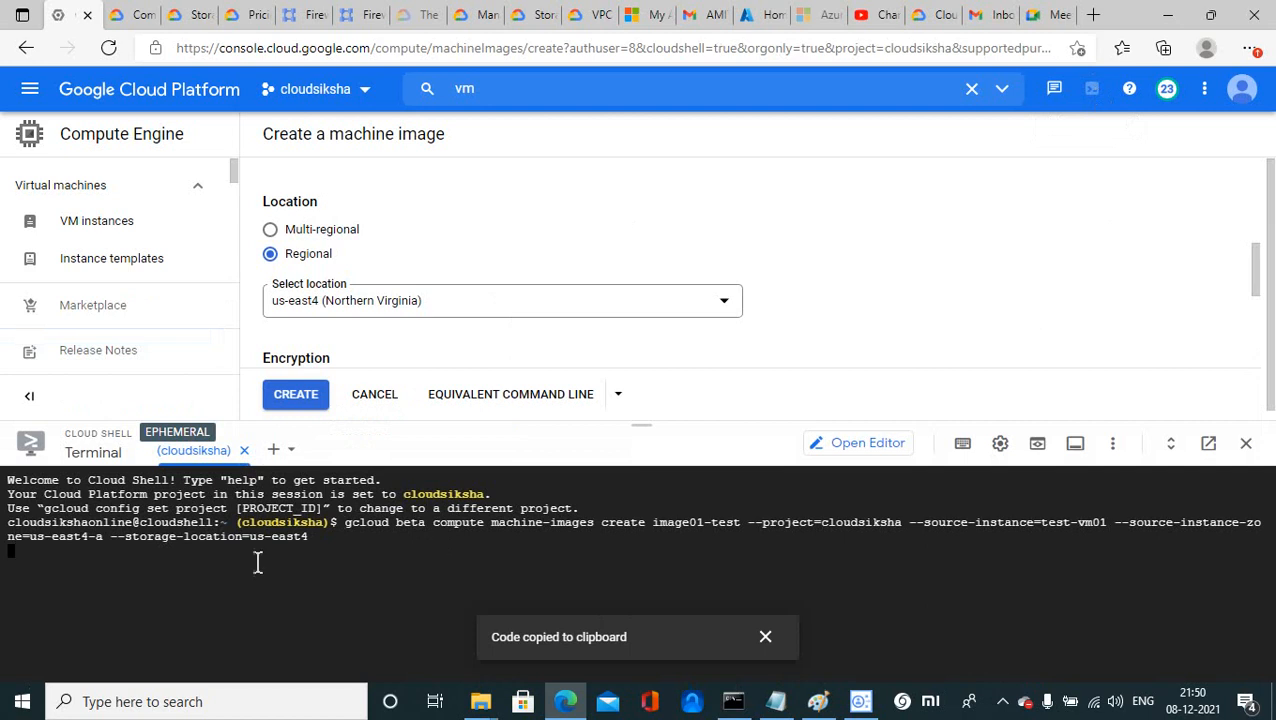
pyautogui.click(763, 637)
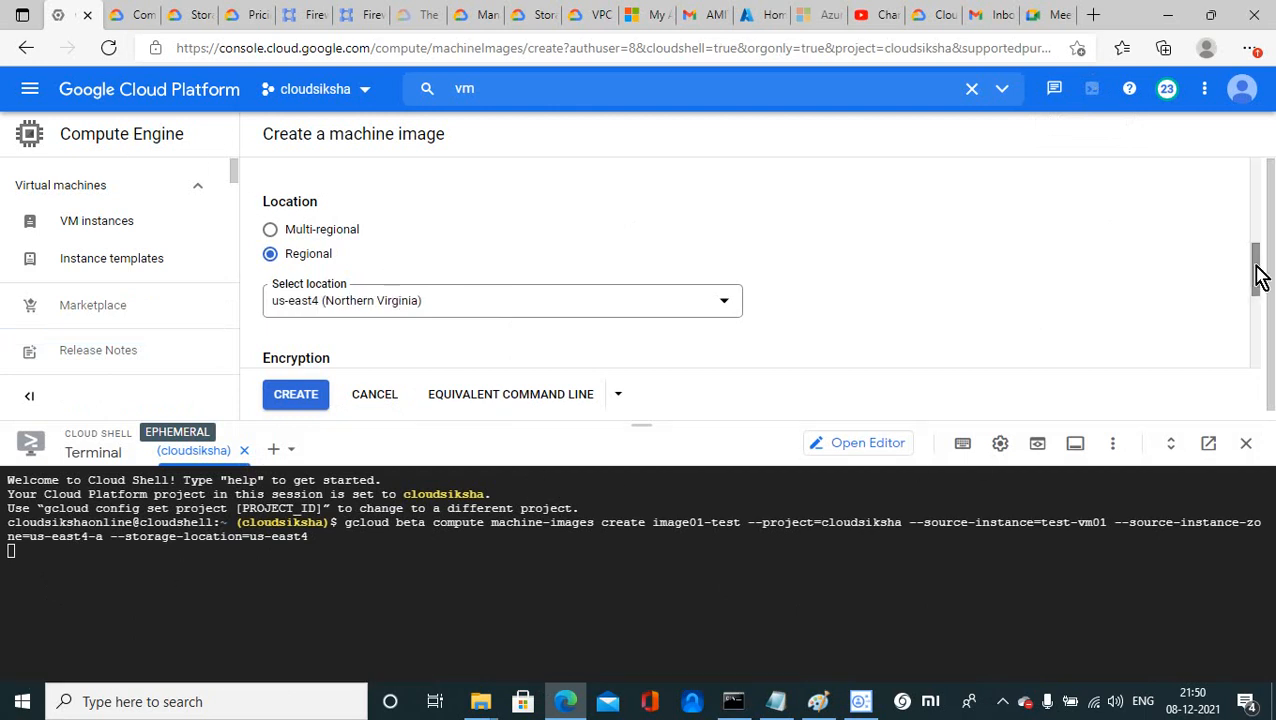
# Go to the Machine images list, close Cloud Shell and refresh the list to check the status of image01-test
pyautogui.moveTo(1256, 276); pyautogui.dragTo(1256, 176)
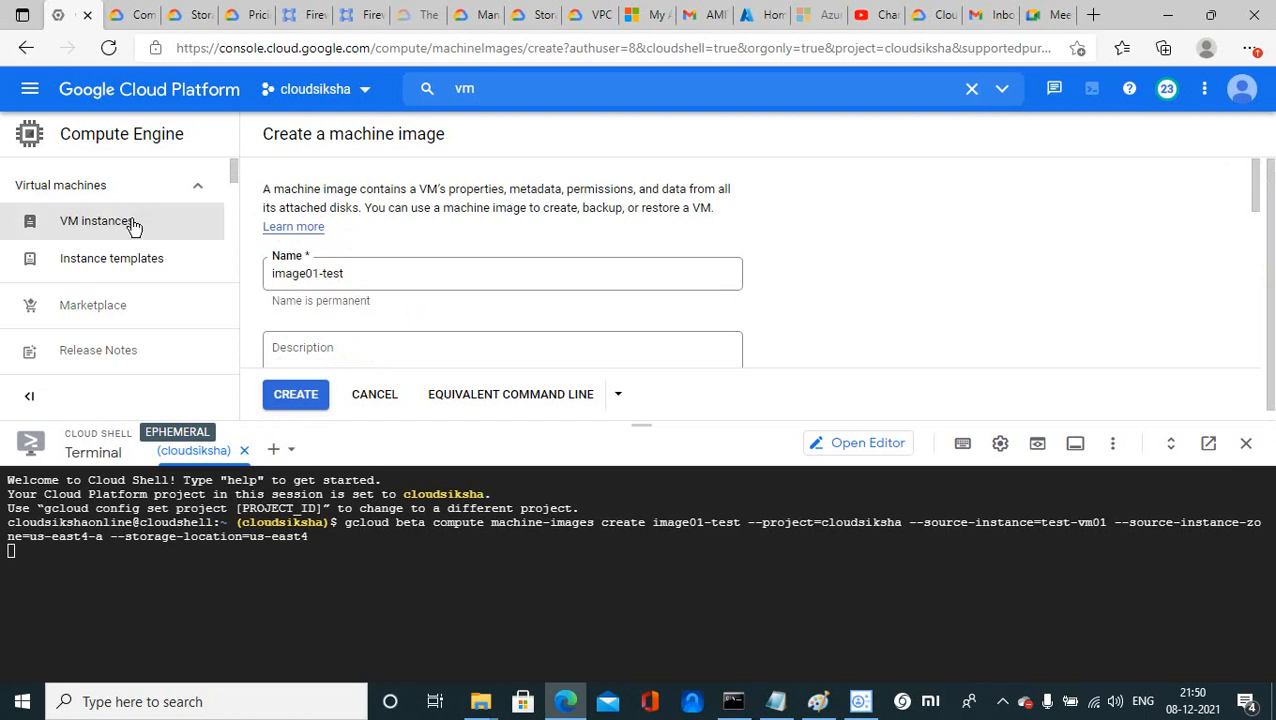
pyautogui.scroll(-2, 238, 182)
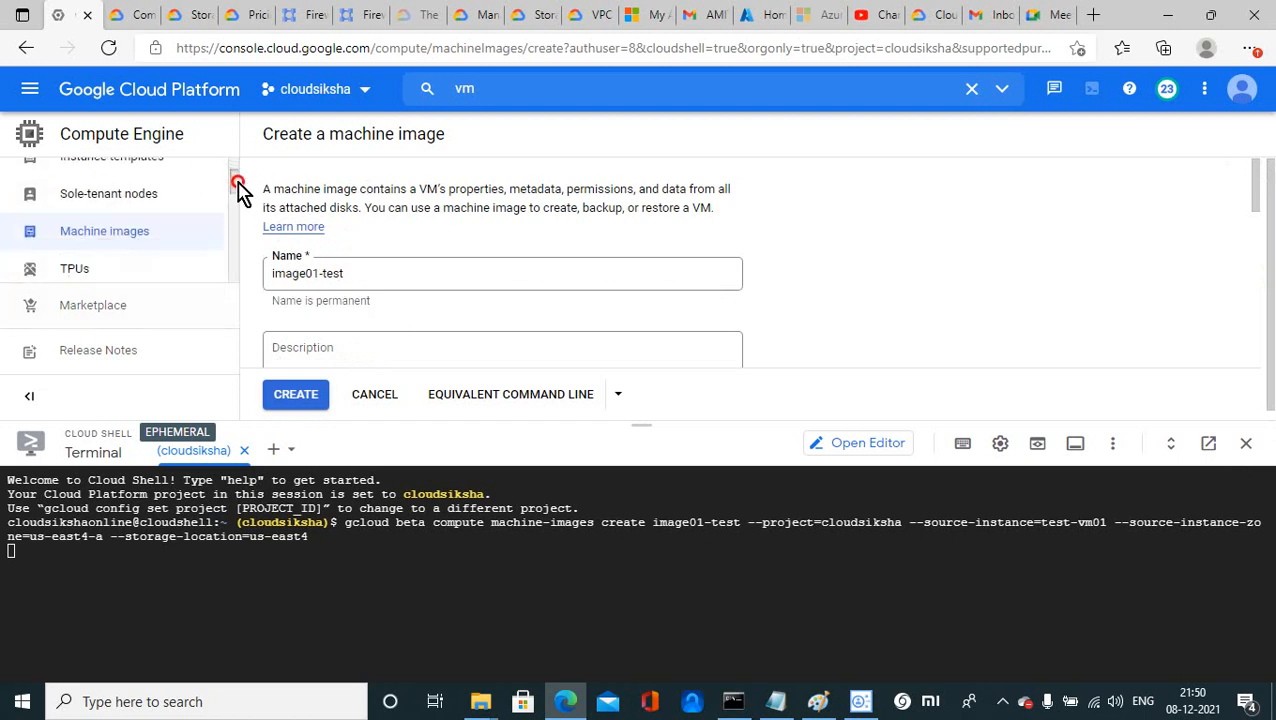
pyautogui.click(148, 217)
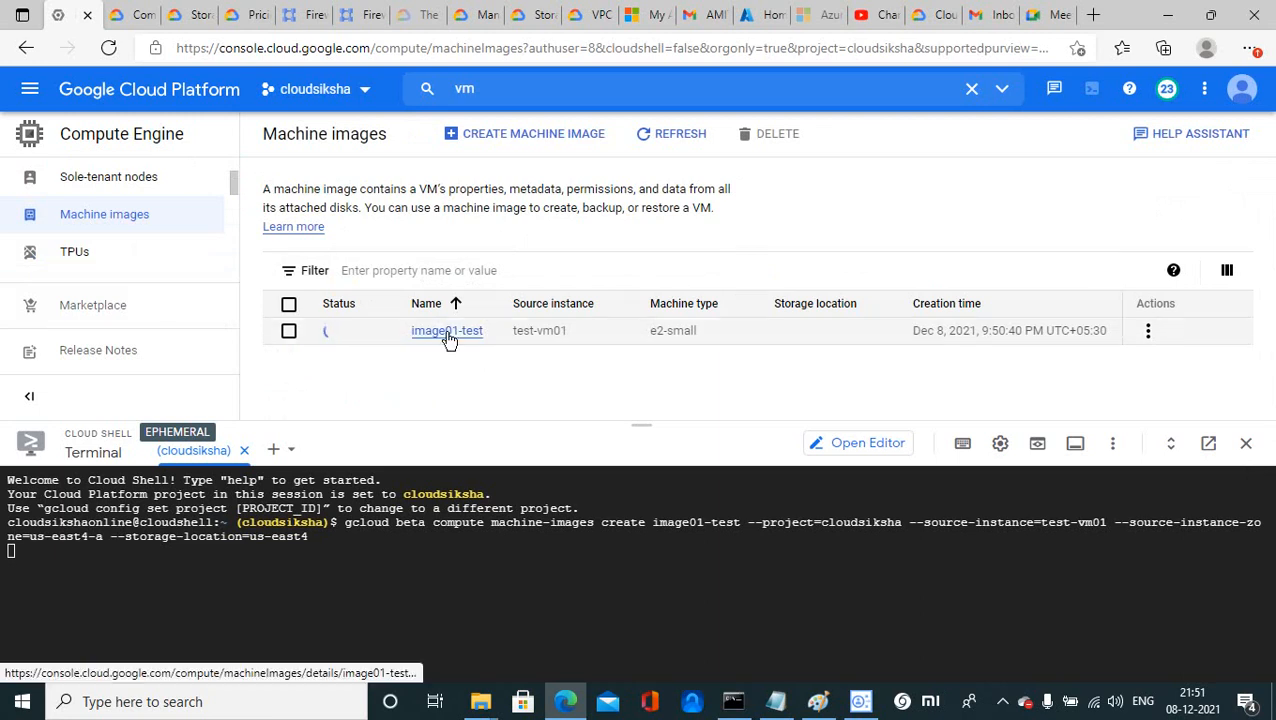
pyautogui.click(1246, 443)
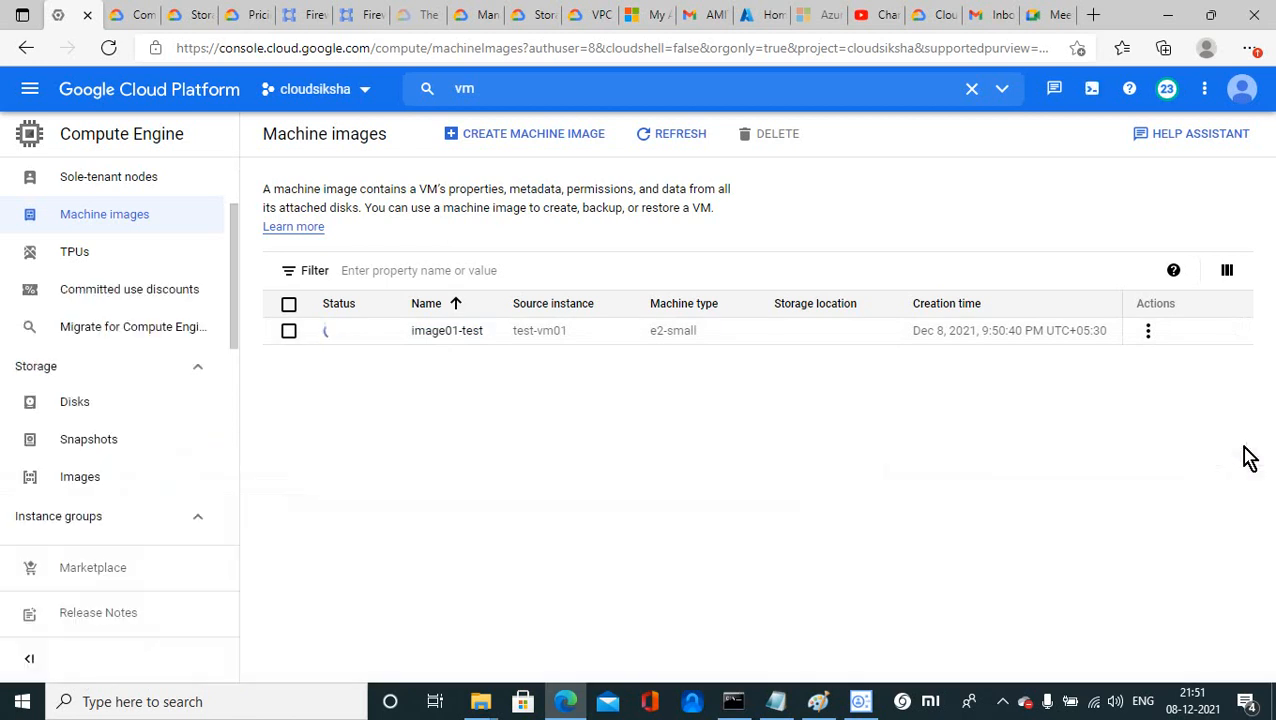
pyautogui.click(686, 135)
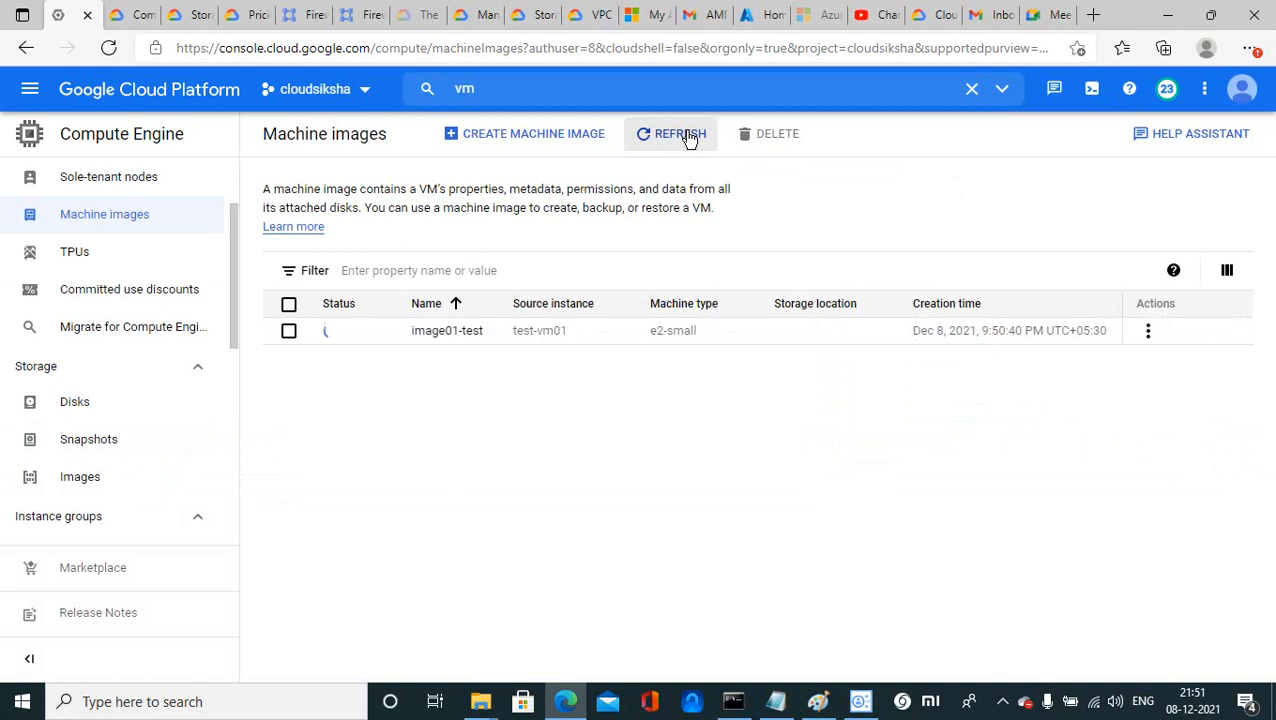
pyautogui.click(688, 137)
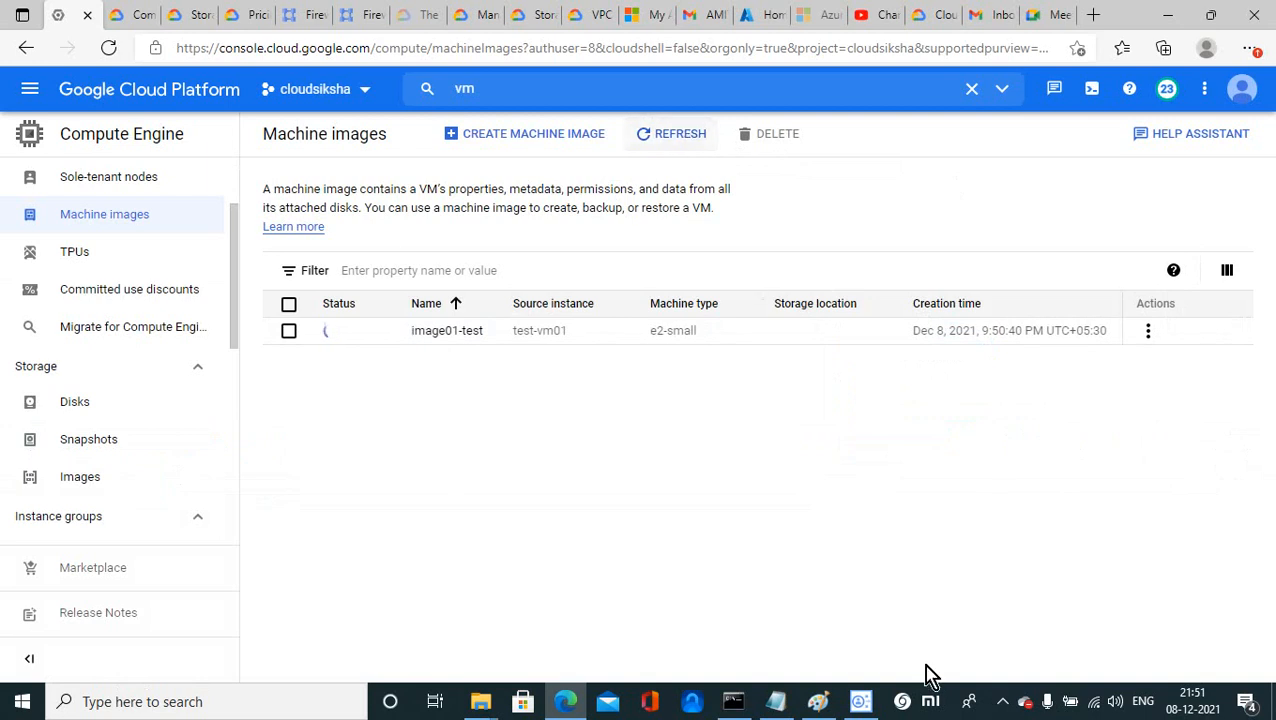
pyautogui.click(1003, 705)
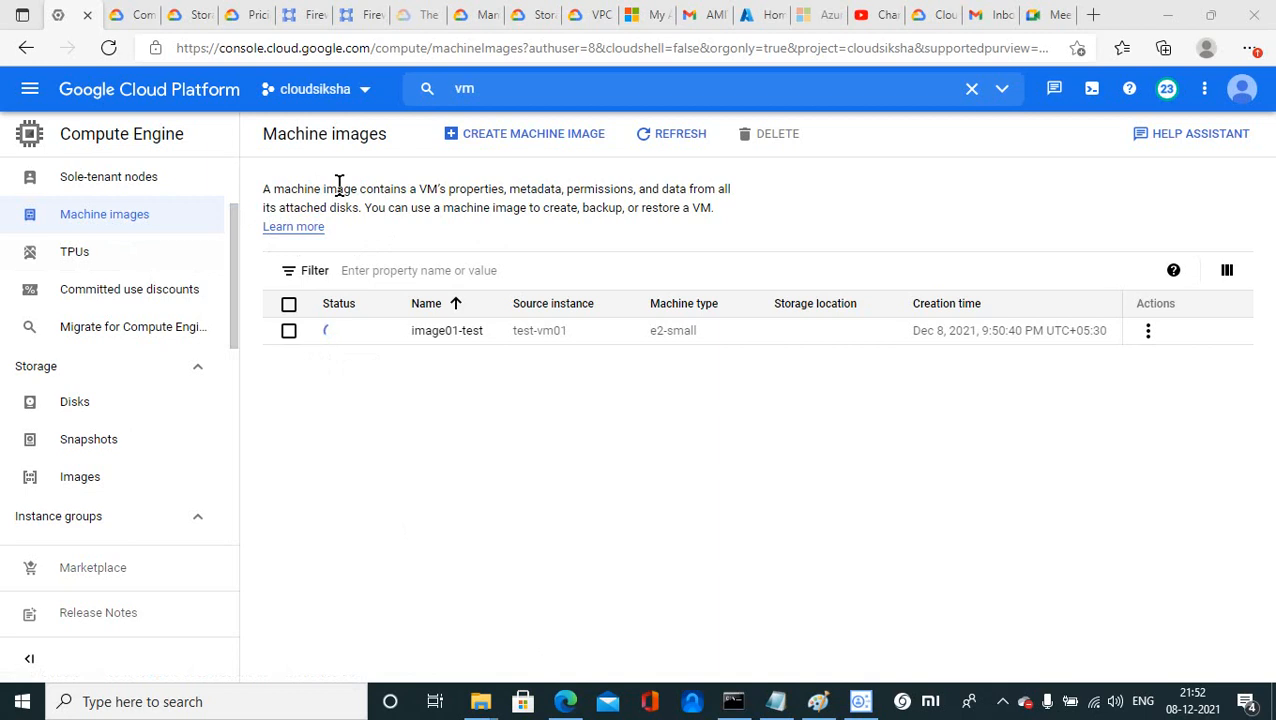
# Browse the list of available disk images under Storage to compare them with machine images
pyautogui.click(79, 482)
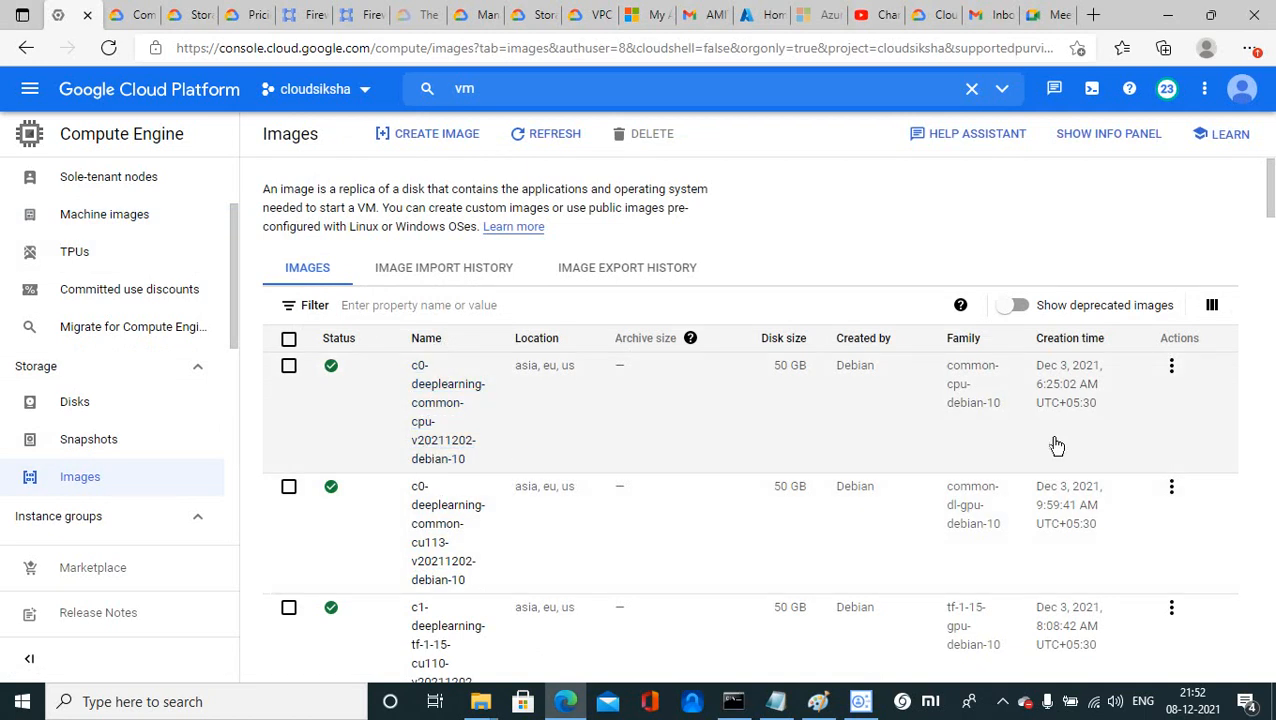
pyautogui.moveTo(1272, 205); pyautogui.dragTo(1272, 526)
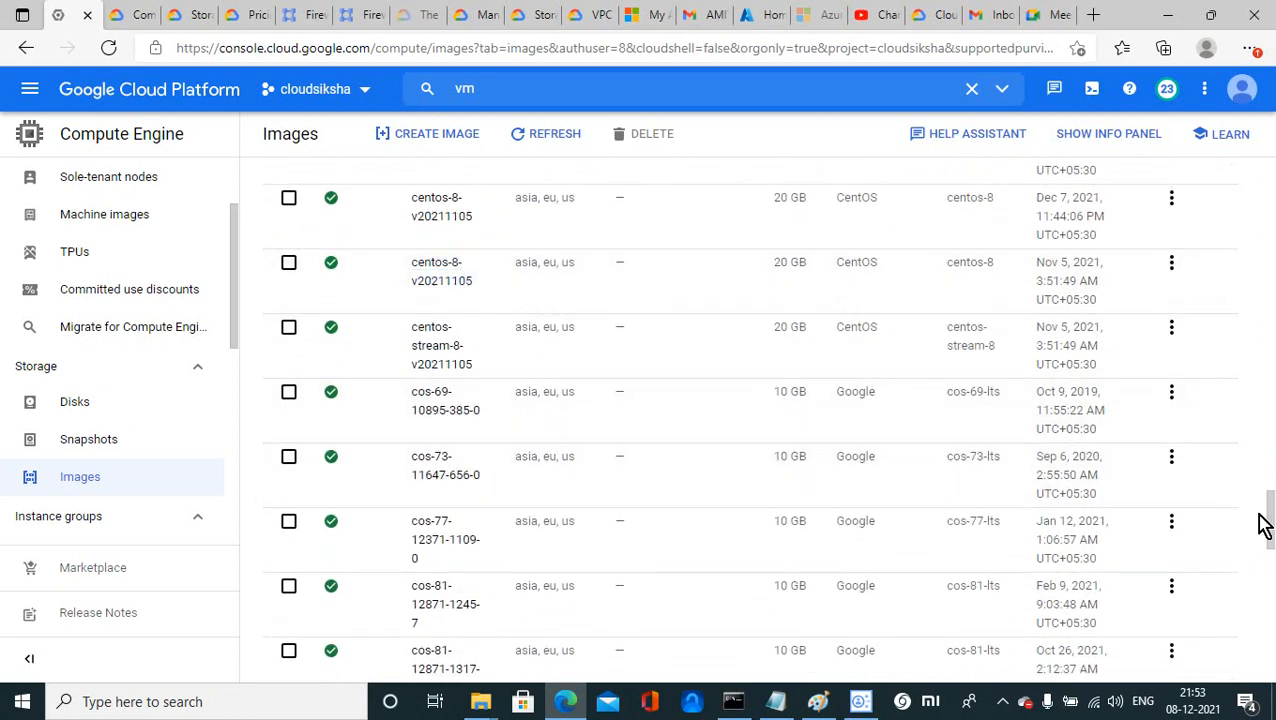
pyautogui.moveTo(1266, 522); pyautogui.dragTo(1230, 14)
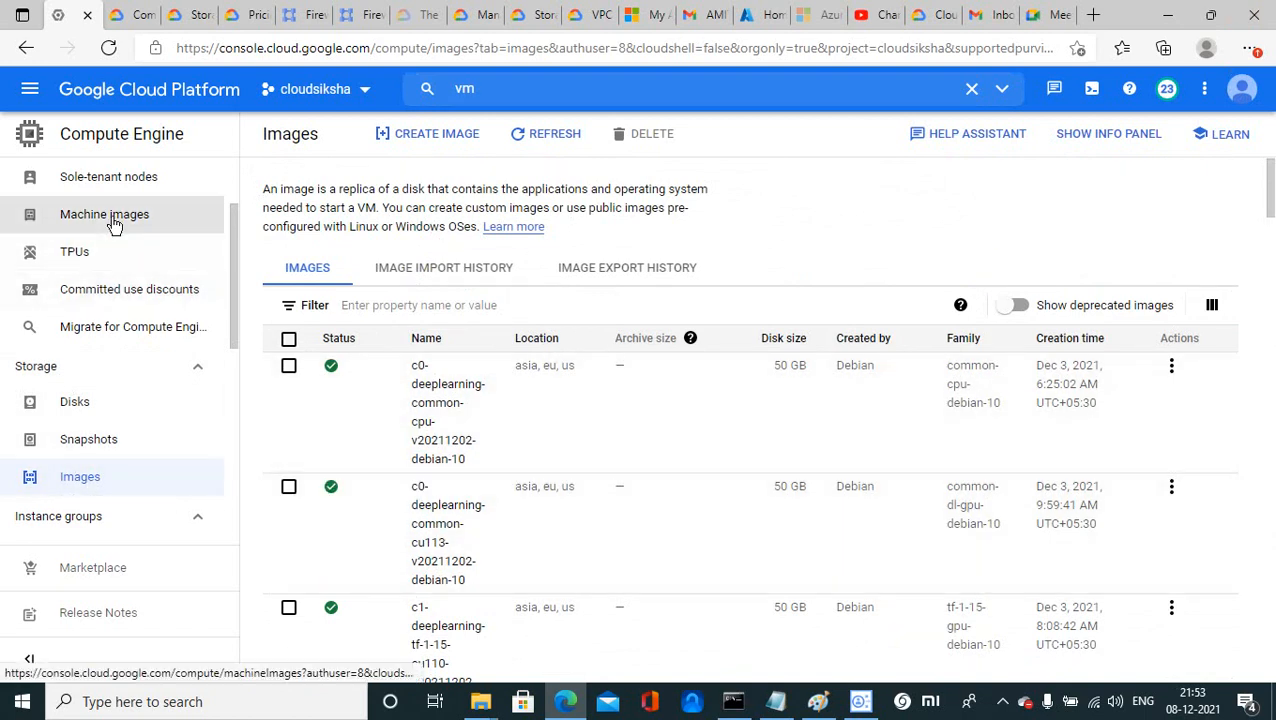
# Open machine image image01-test and start creating a VM instance from it named image01-test-2
pyautogui.click(115, 222)
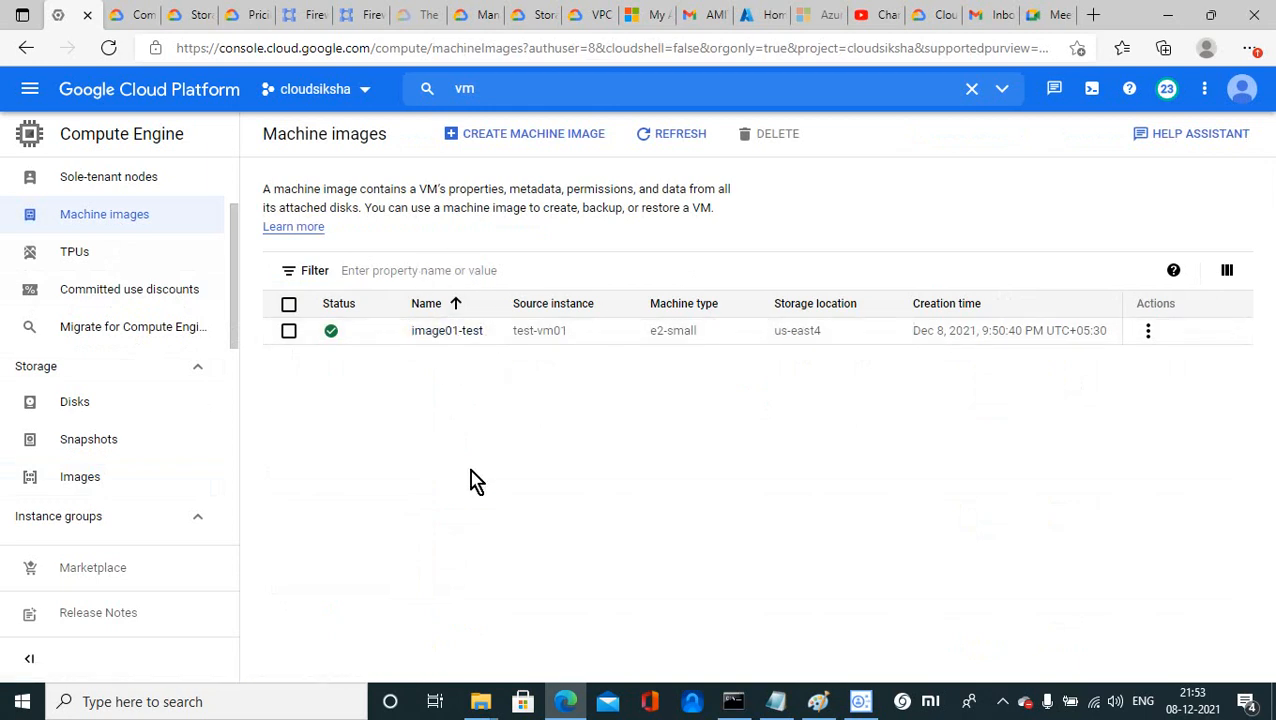
pyautogui.click(447, 331)
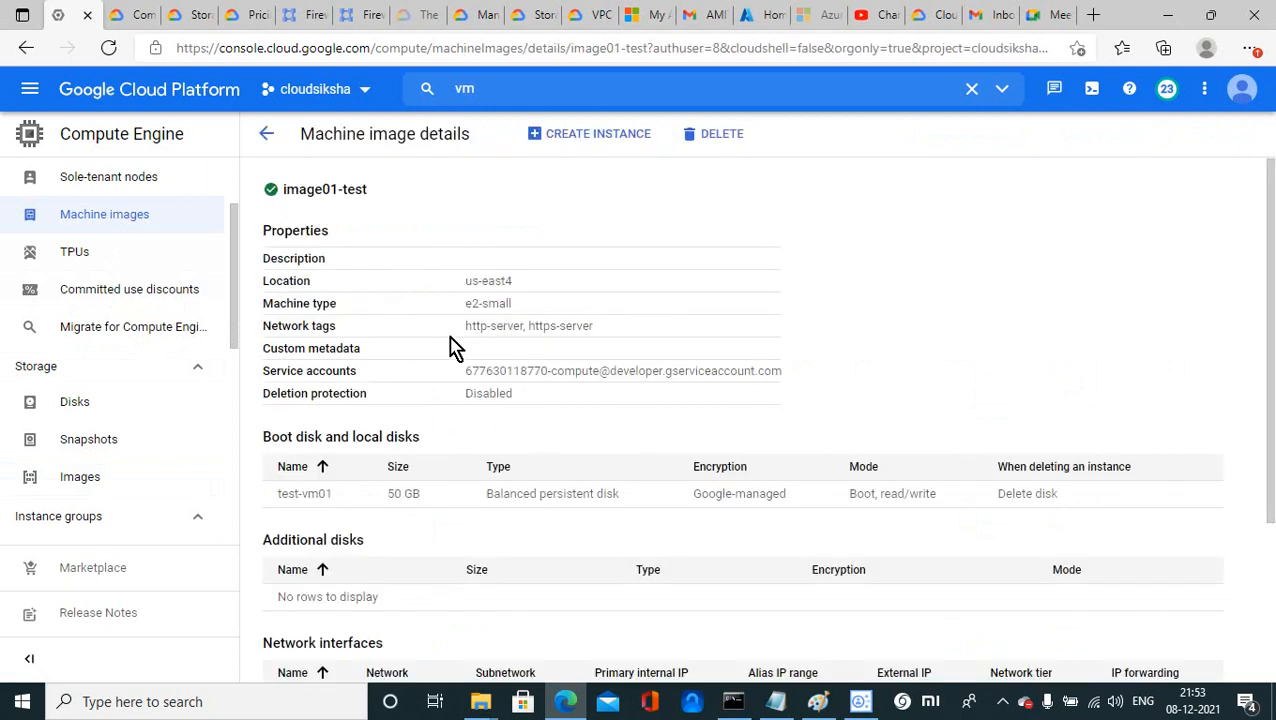
pyautogui.click(595, 144)
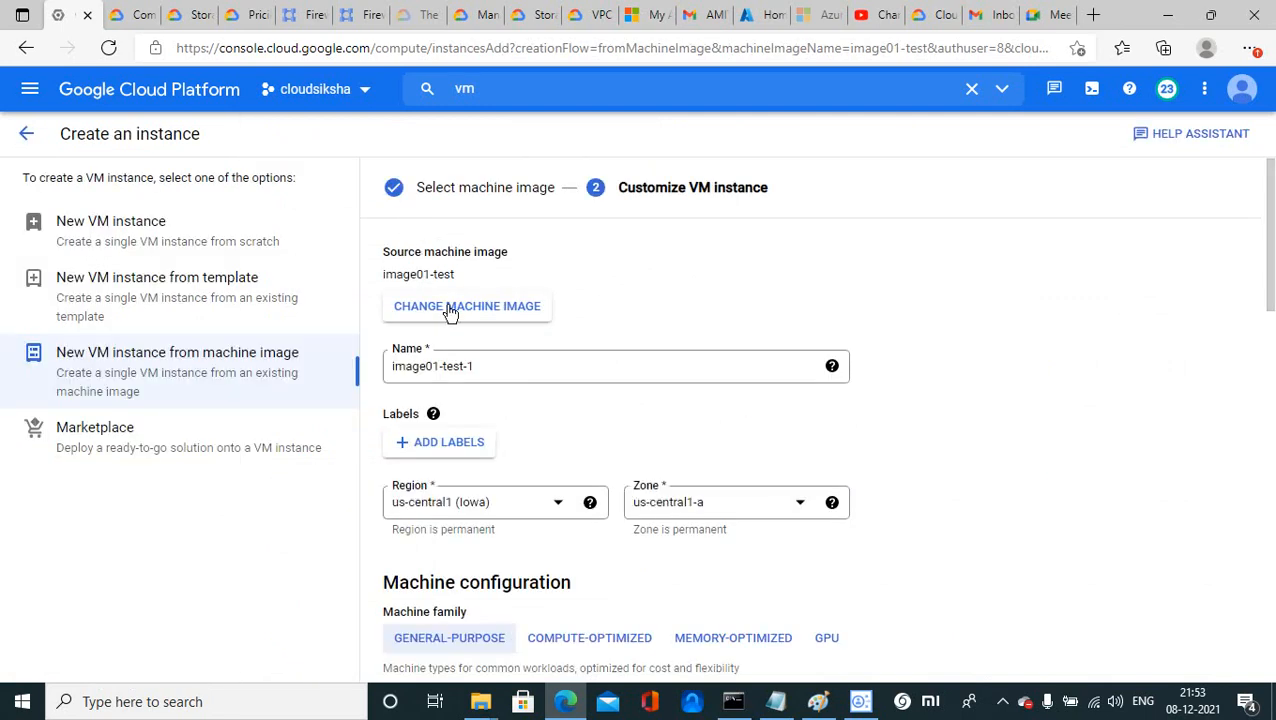
pyautogui.click(476, 366)
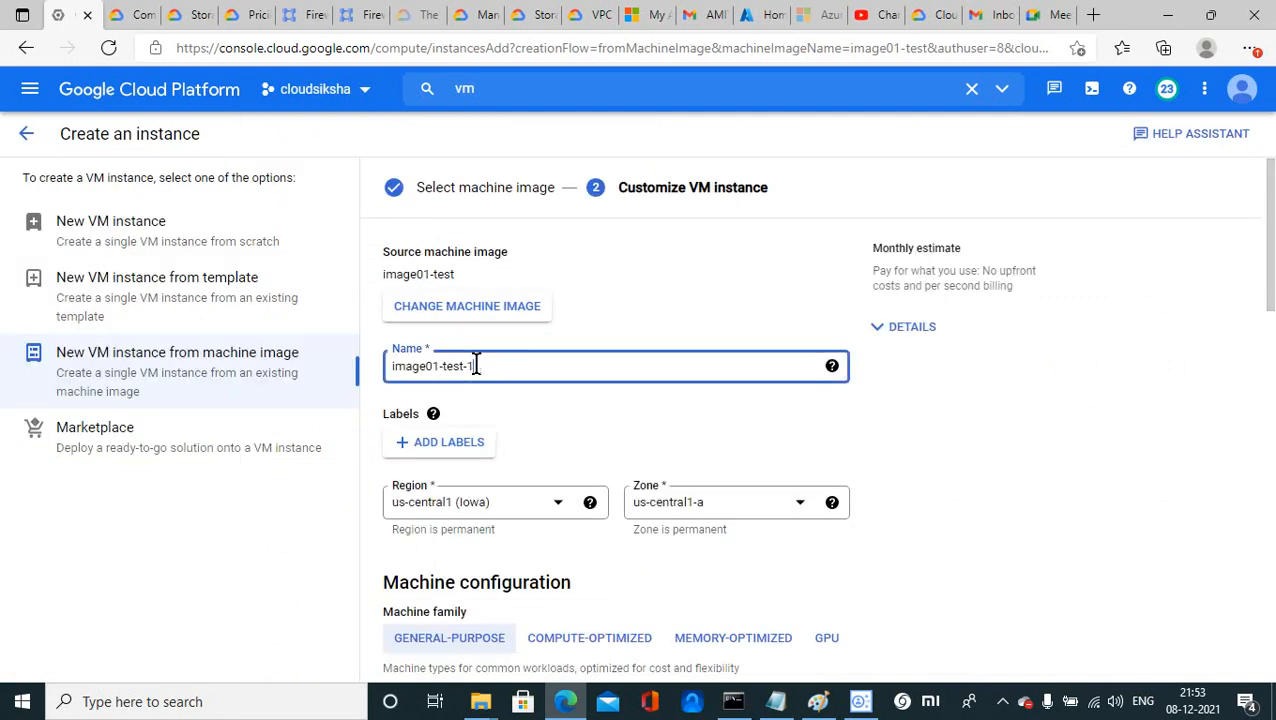
pyautogui.press('BackSpace')
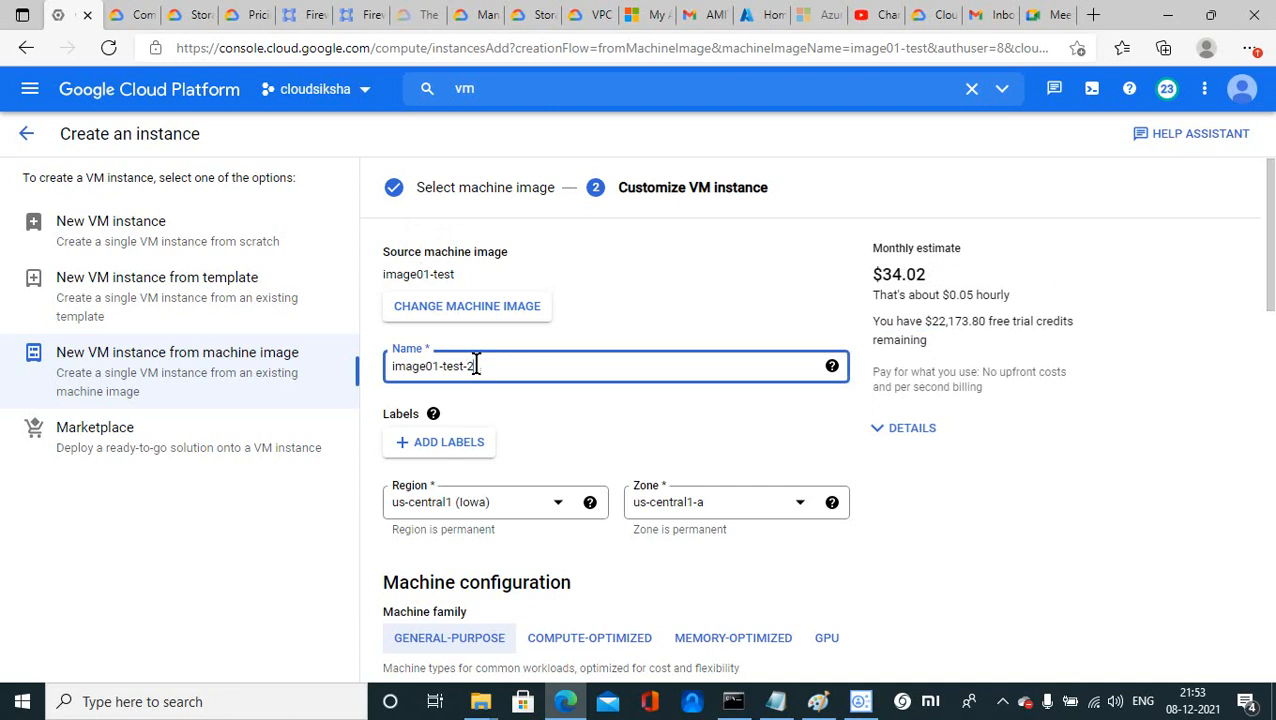
# Set the new instance's region to us-east4 (Northern Virginia) and its zone to us-east4-a
pyautogui.click(557, 508)
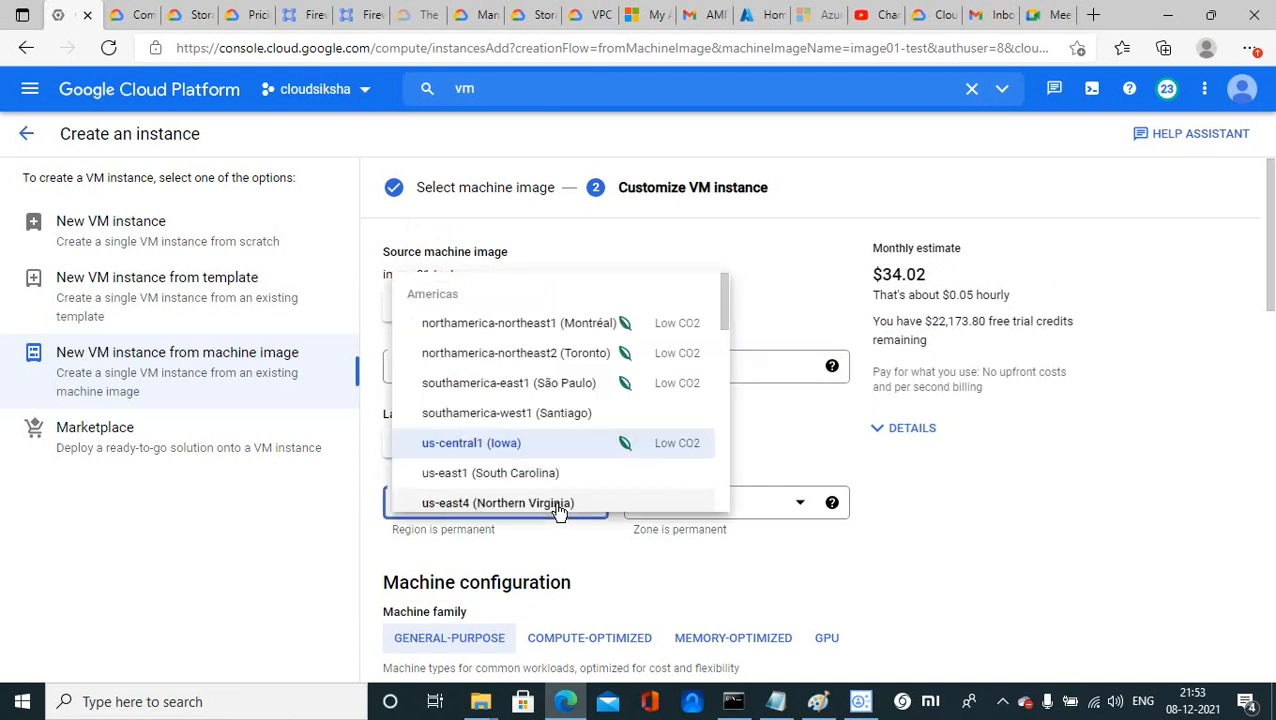
pyautogui.click(478, 503)
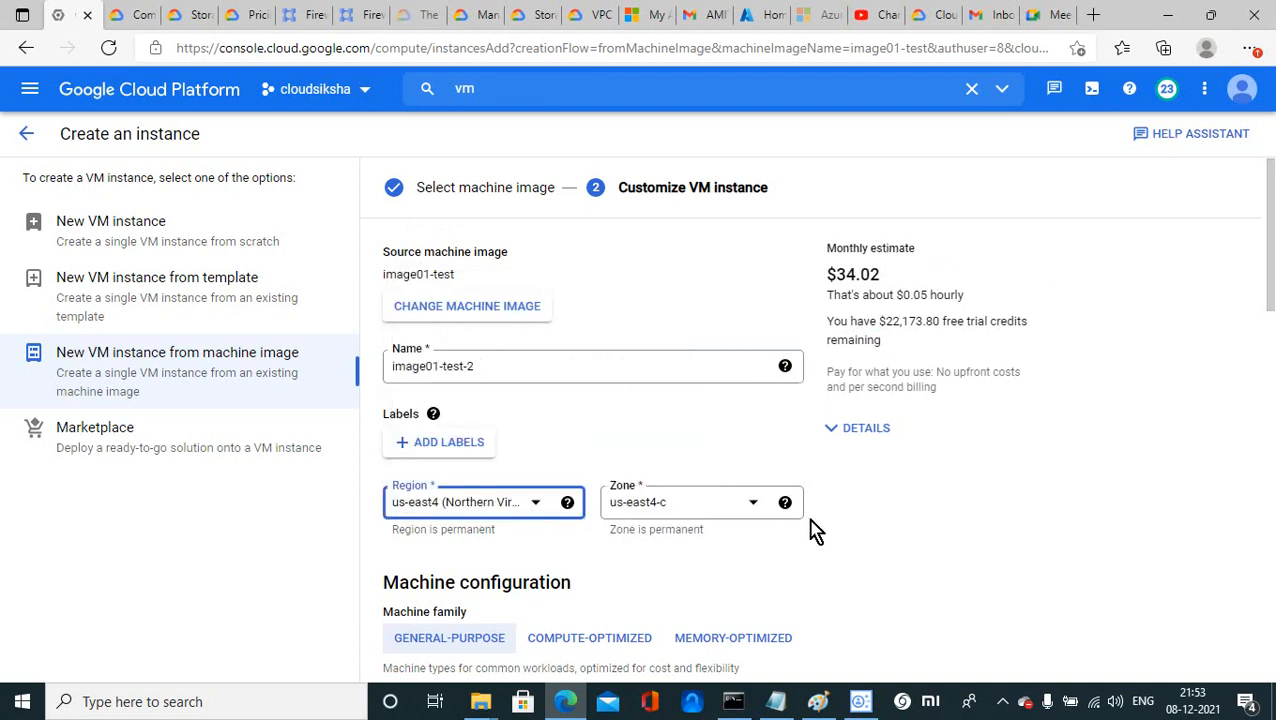
pyautogui.click(748, 505)
pyautogui.click(662, 580)
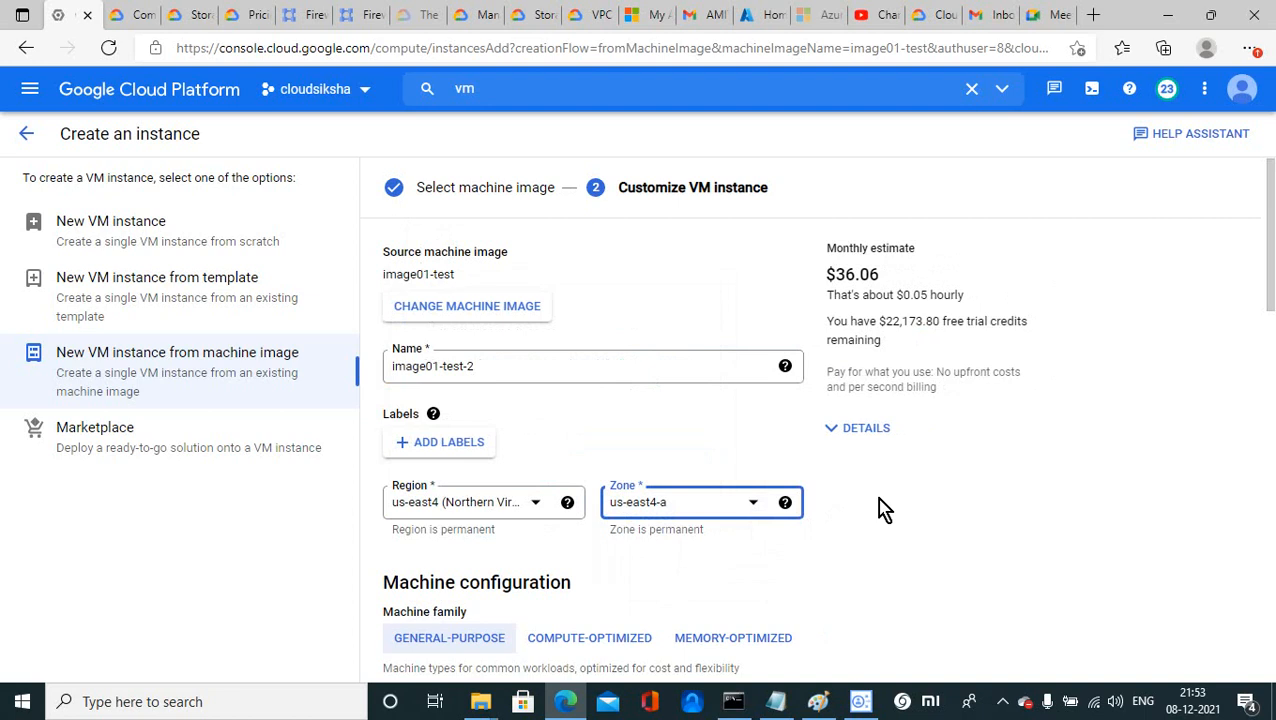
# Disable the firewall options for HTTP and HTTPS traffic on the new instance
pyautogui.moveTo(1269, 293); pyautogui.dragTo(1270, 631)
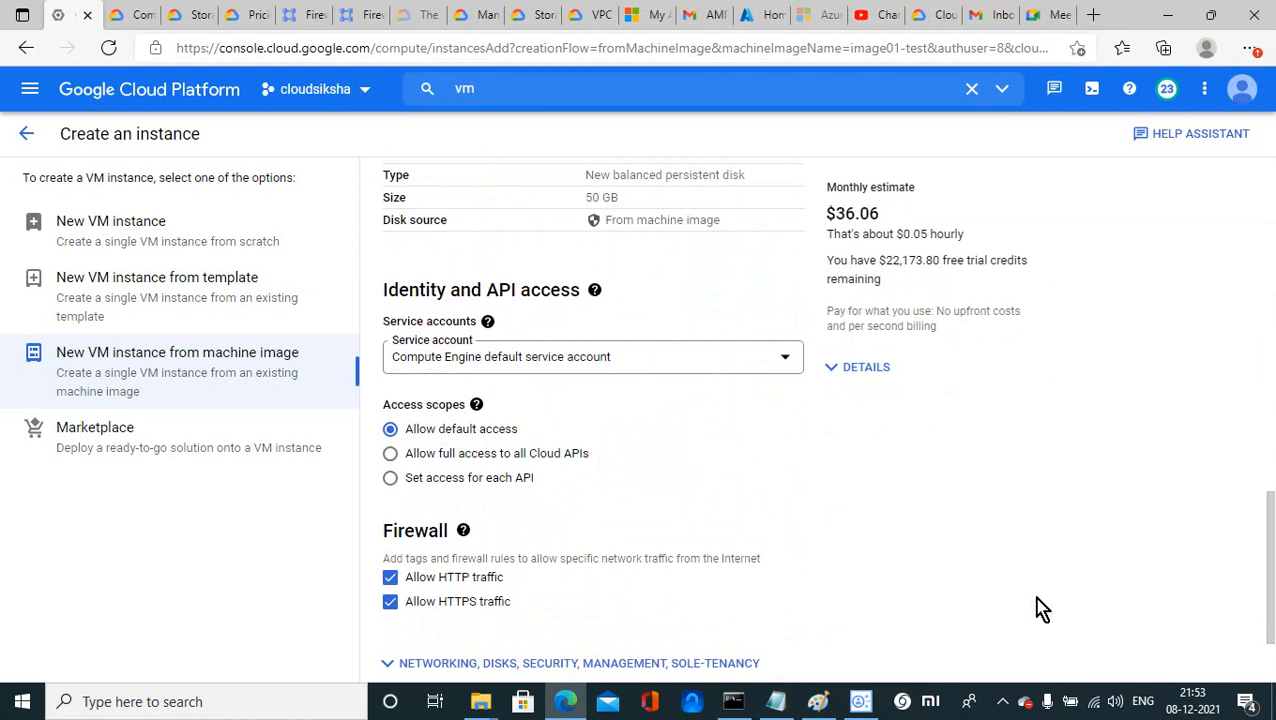
pyautogui.moveTo(1270, 533); pyautogui.dragTo(1272, 575)
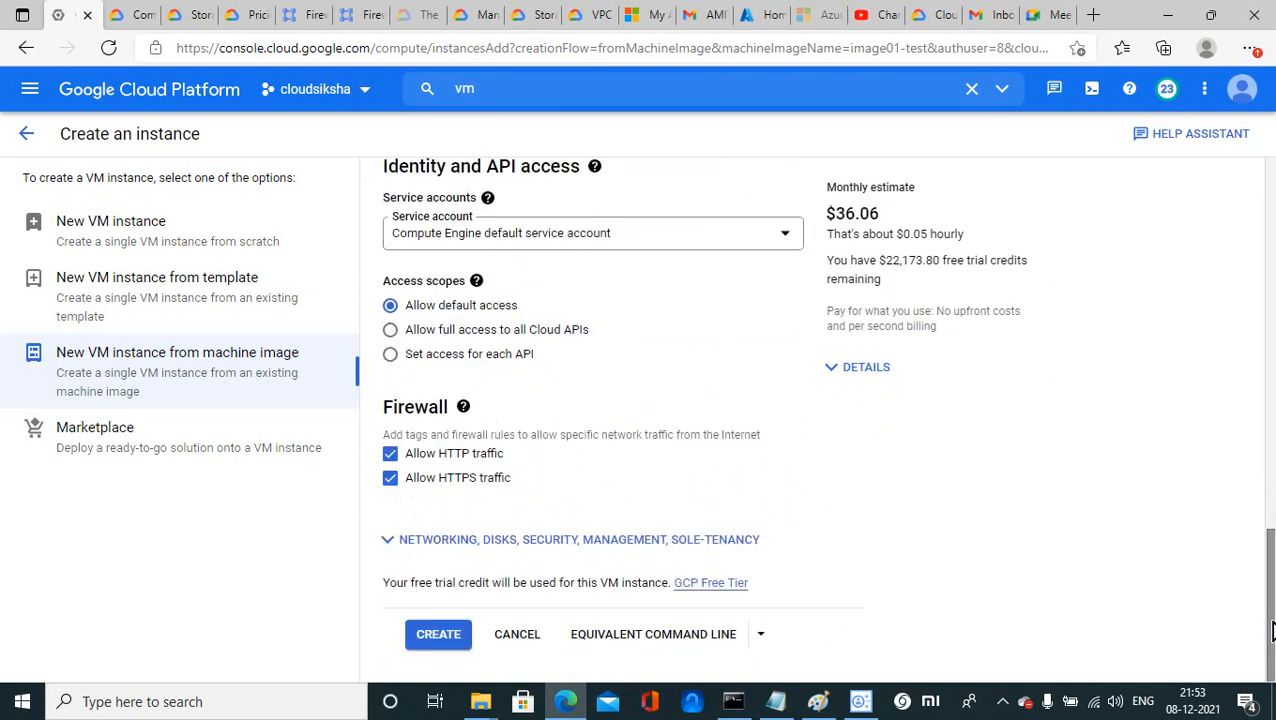
pyautogui.click(390, 454)
pyautogui.click(390, 478)
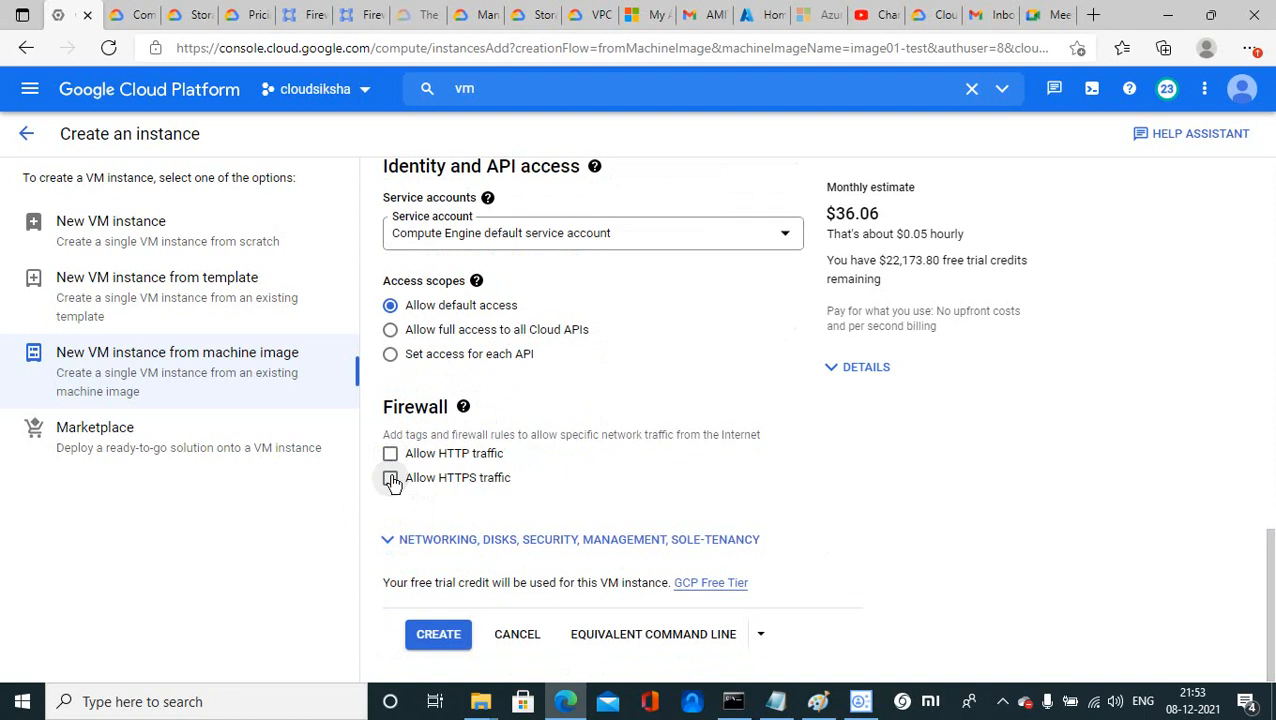
# Add the network tag iapcs in the new instance's networking settings
pyautogui.click(563, 540)
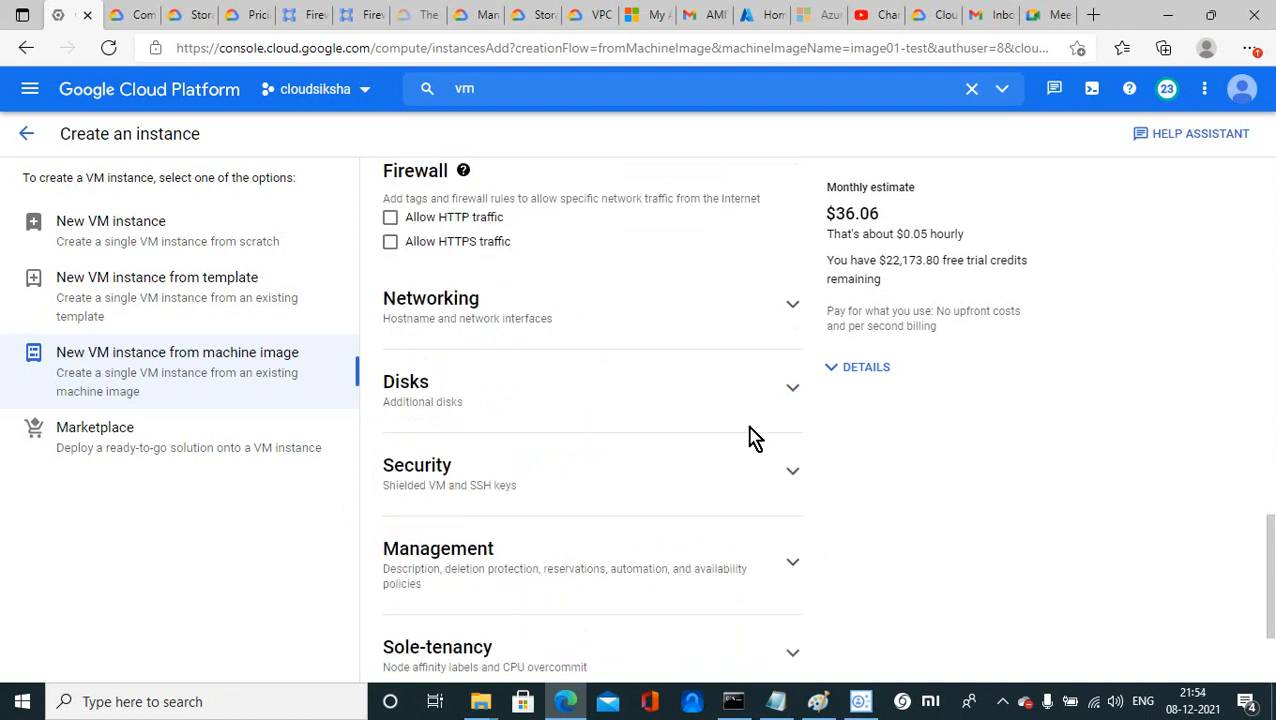
pyautogui.click(792, 305)
pyautogui.click(459, 356)
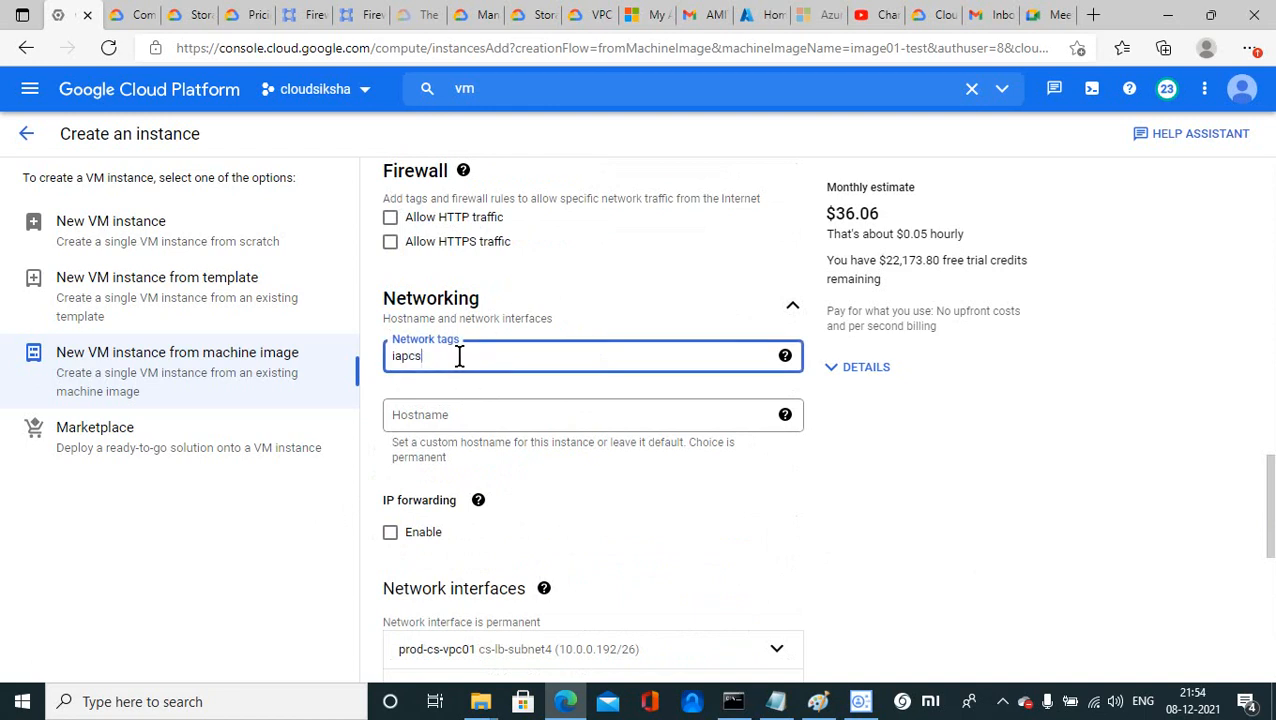
pyautogui.write('iapcs')
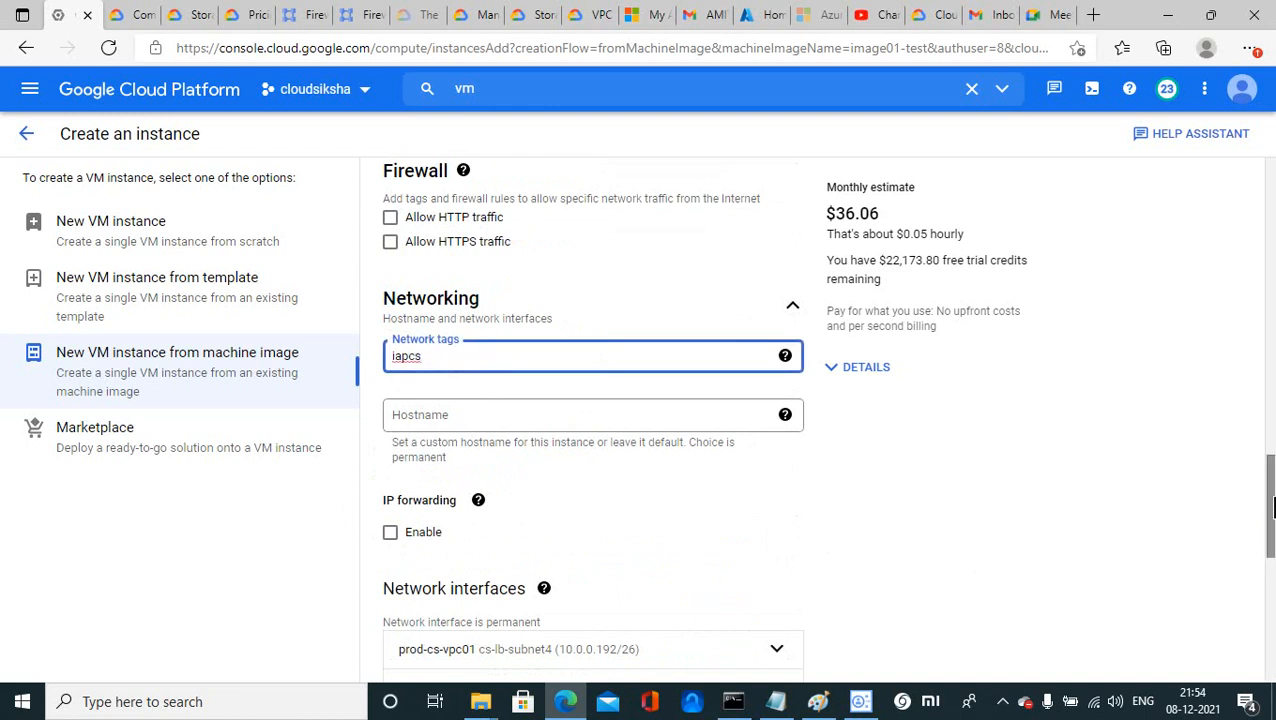
# Copy the equivalent gcloud command for image01-test-2, paste it into Notepad below the machine-image command, and examine its instance name and source image
pyautogui.moveTo(1268, 502); pyautogui.dragTo(1270, 640)
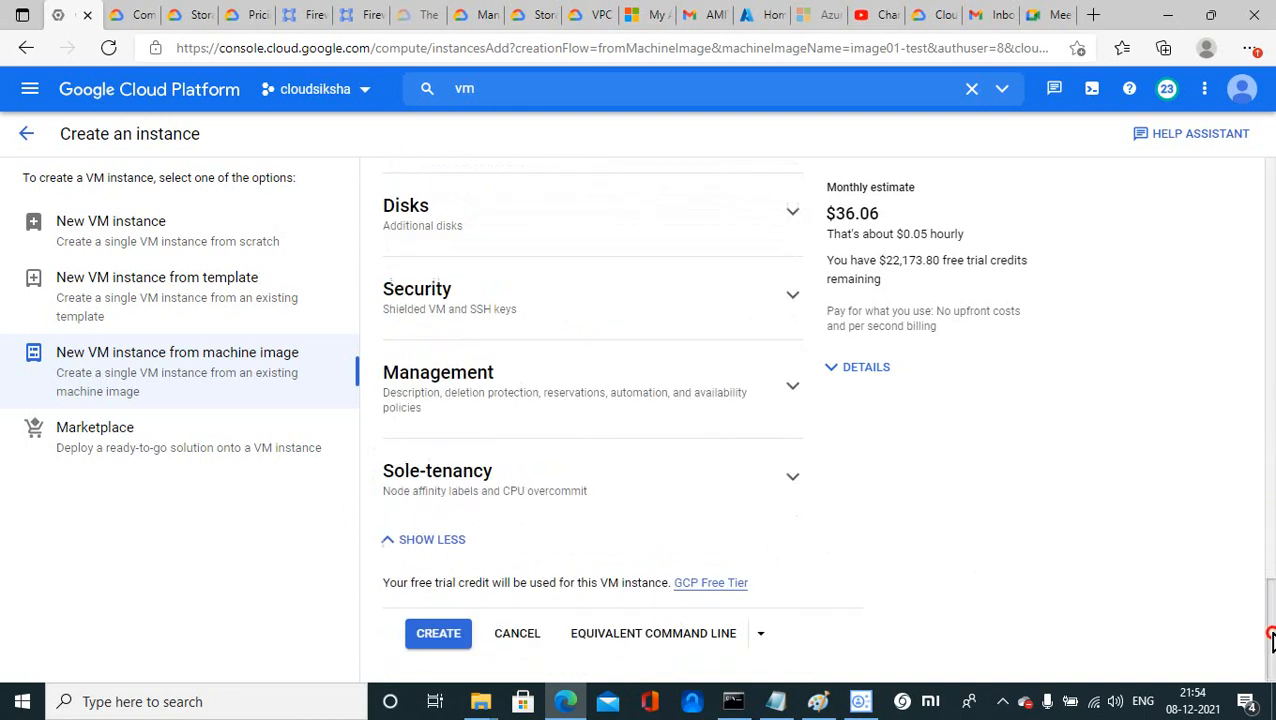
pyautogui.click(672, 642)
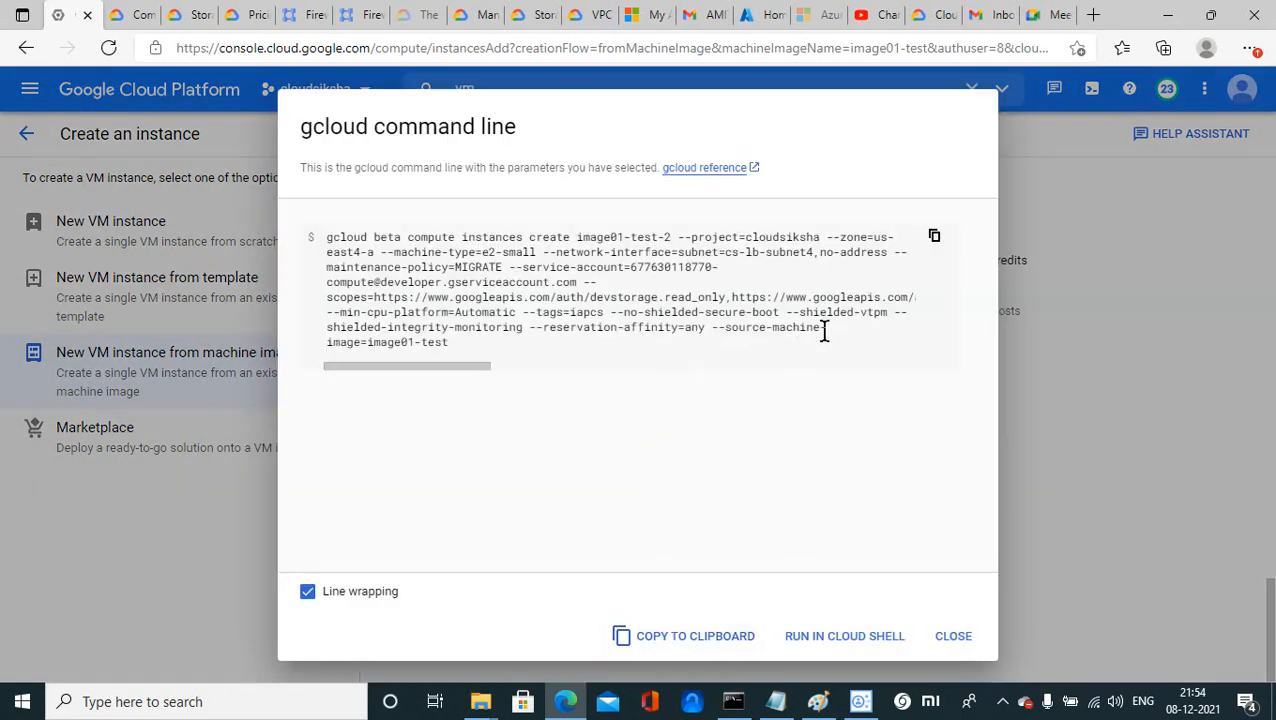
pyautogui.click(936, 238)
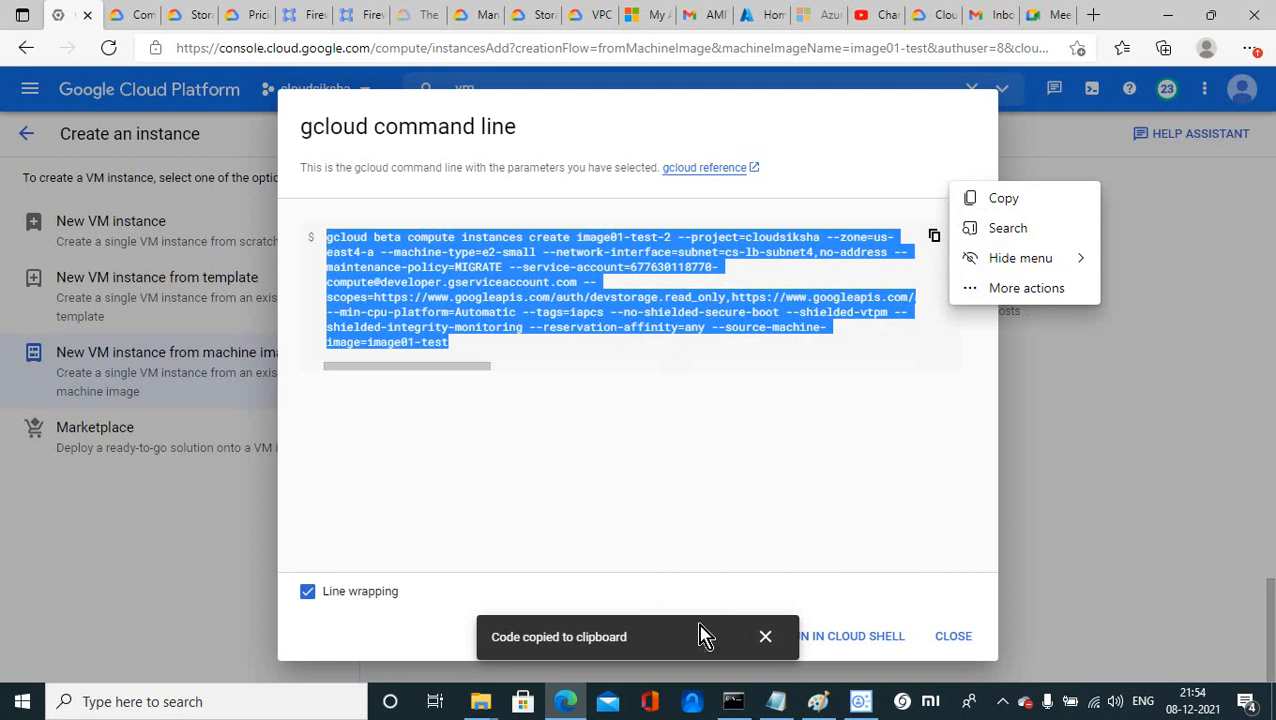
pyautogui.click(777, 704)
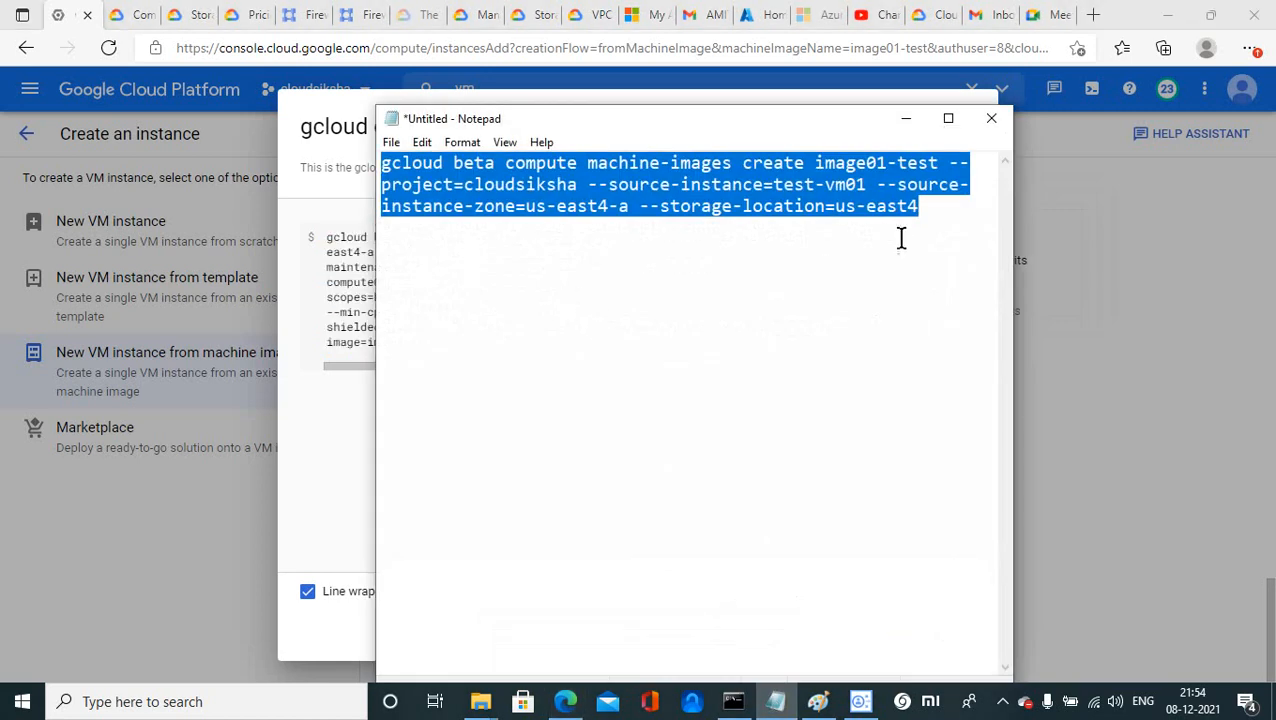
pyautogui.click(946, 210)
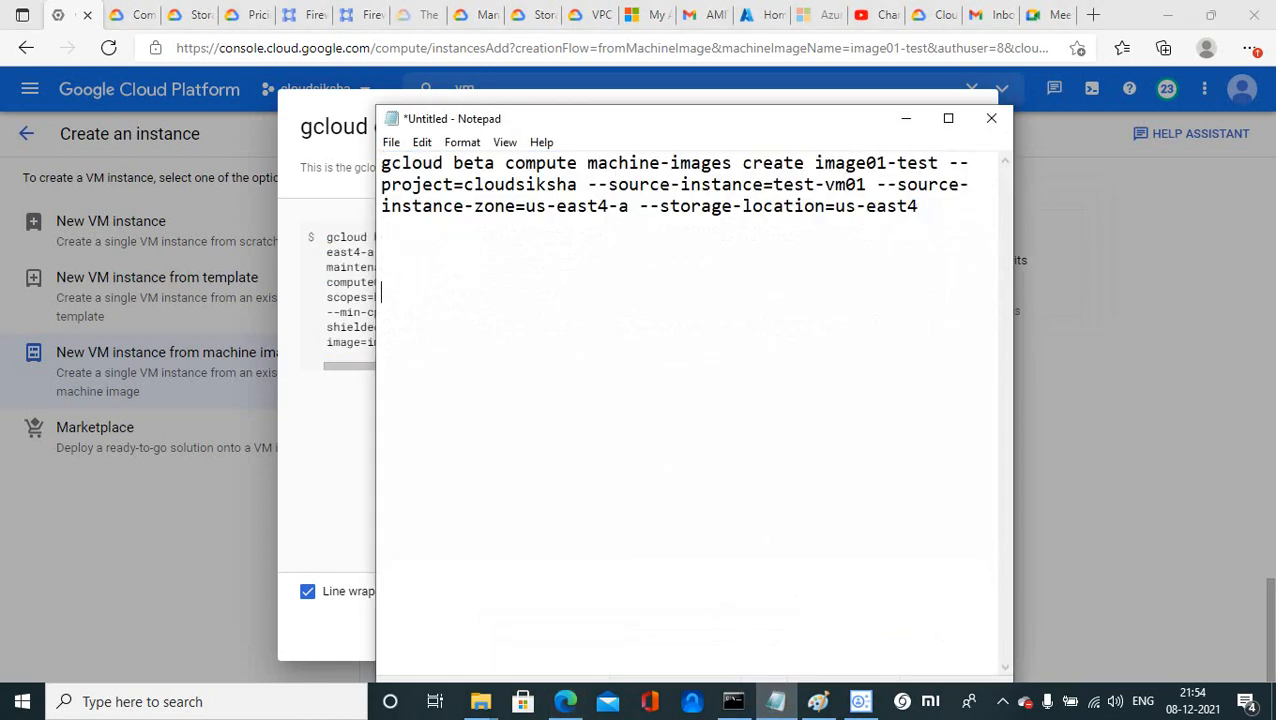
pyautogui.hotkey('ctrl', 'v')
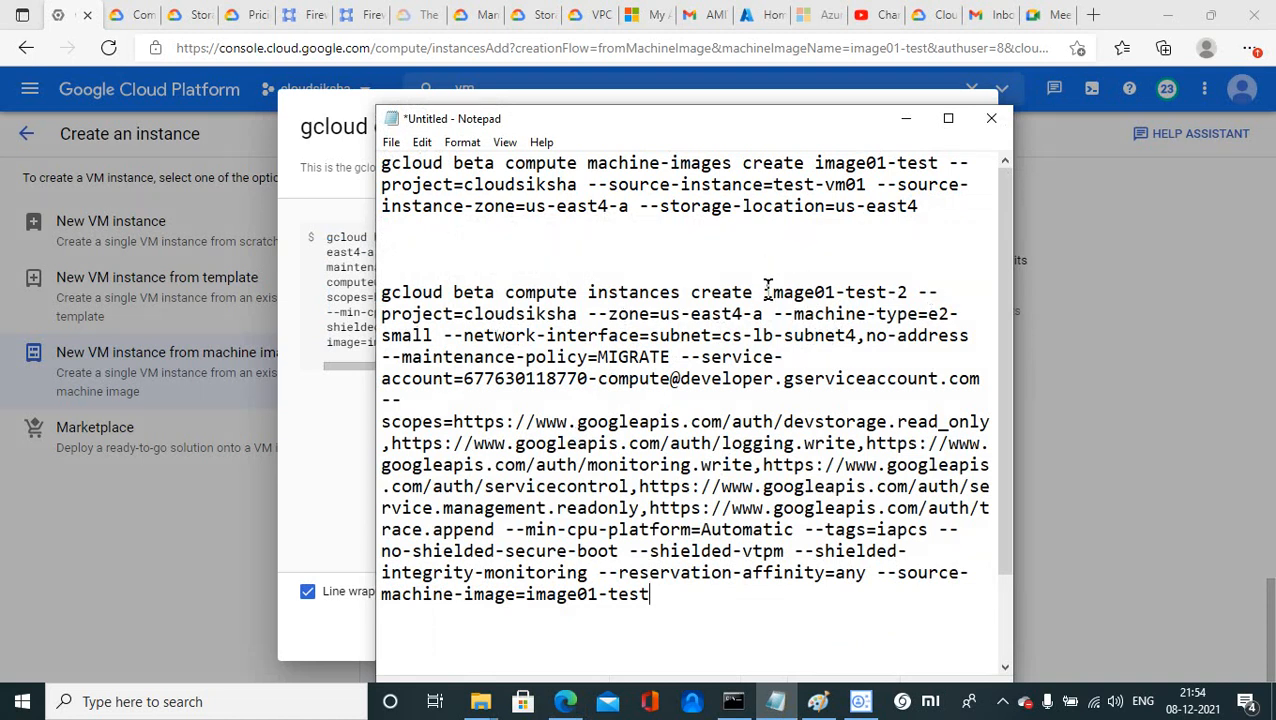
pyautogui.moveTo(768, 291); pyautogui.dragTo(910, 295)
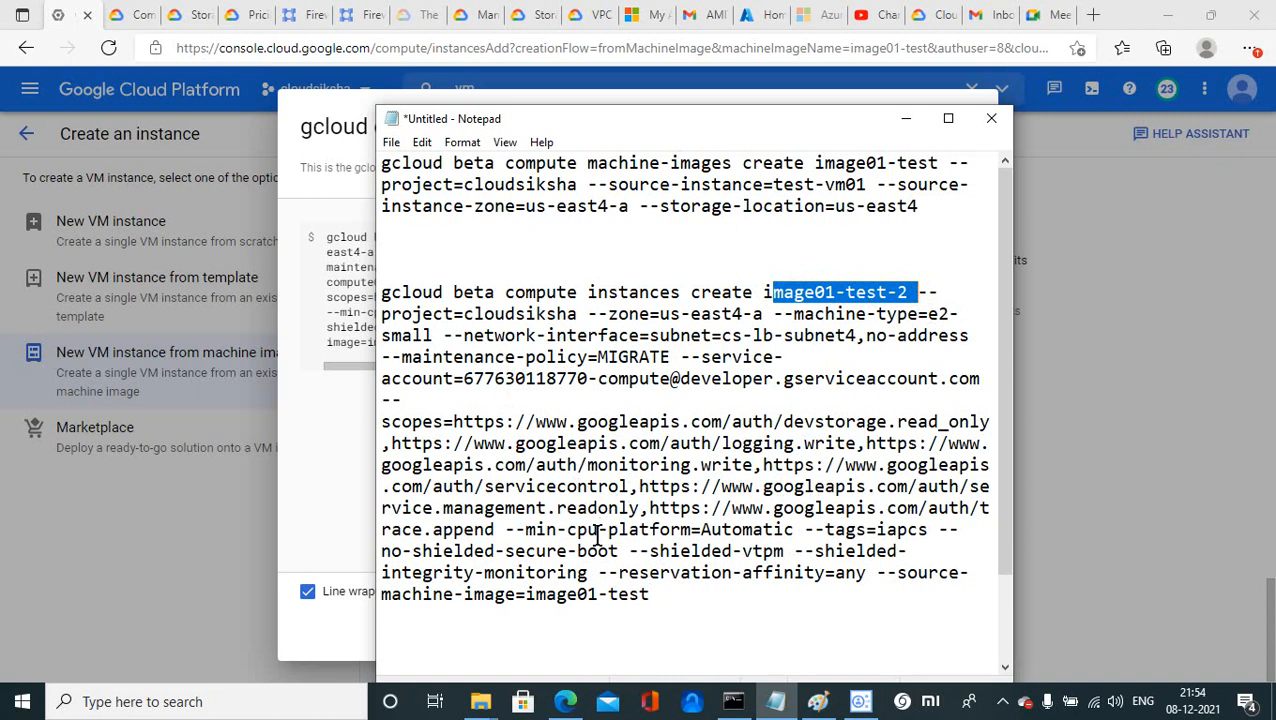
pyautogui.moveTo(650, 594); pyautogui.dragTo(898, 577)
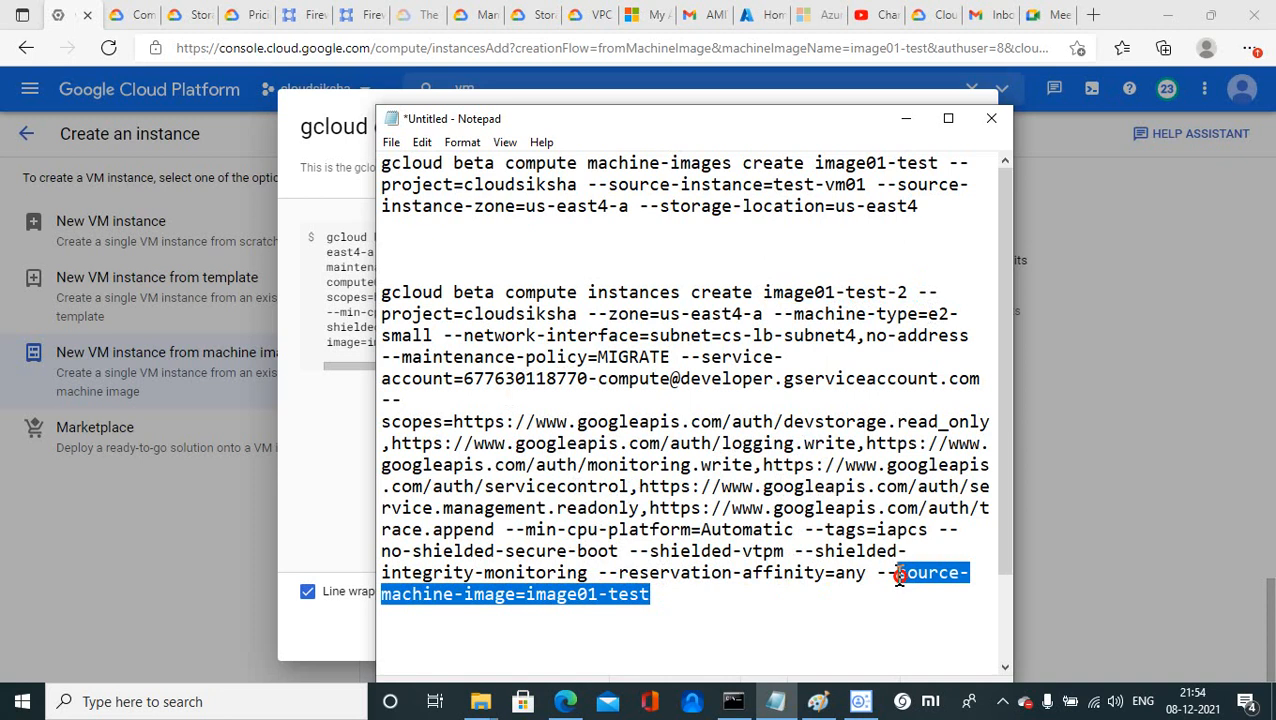
# Return to the browser, close the gcloud command line, and create the VM instance image01-test-2
pyautogui.click(906, 122)
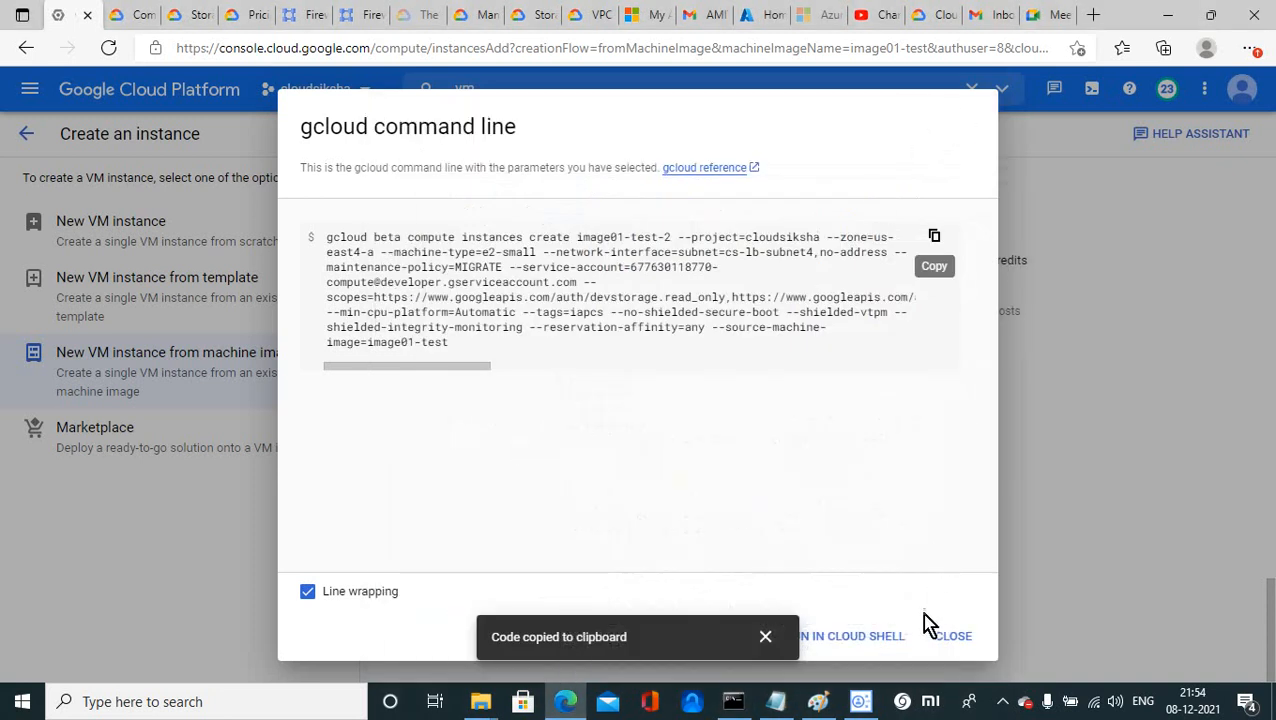
pyautogui.click(951, 636)
pyautogui.click(427, 640)
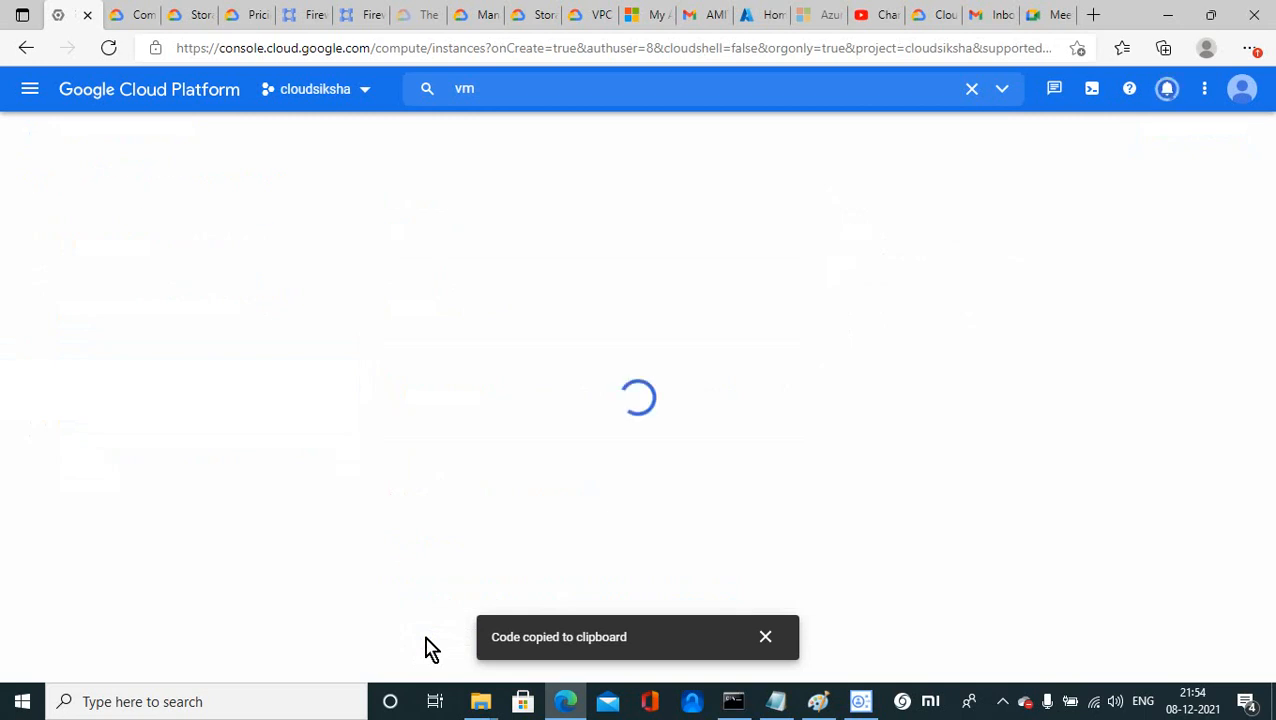
# Refresh the VPC network firewall rules and check the target tag of the iap-cs rule
pyautogui.click(310, 22)
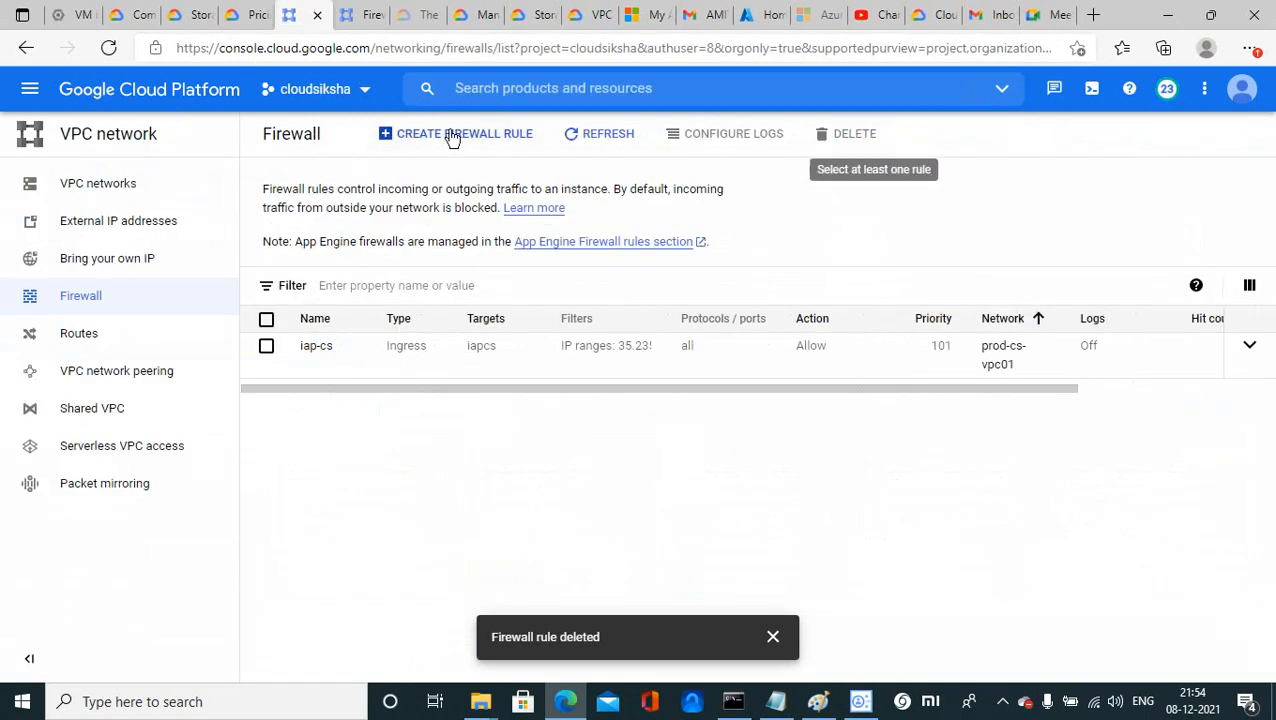
pyautogui.click(620, 148)
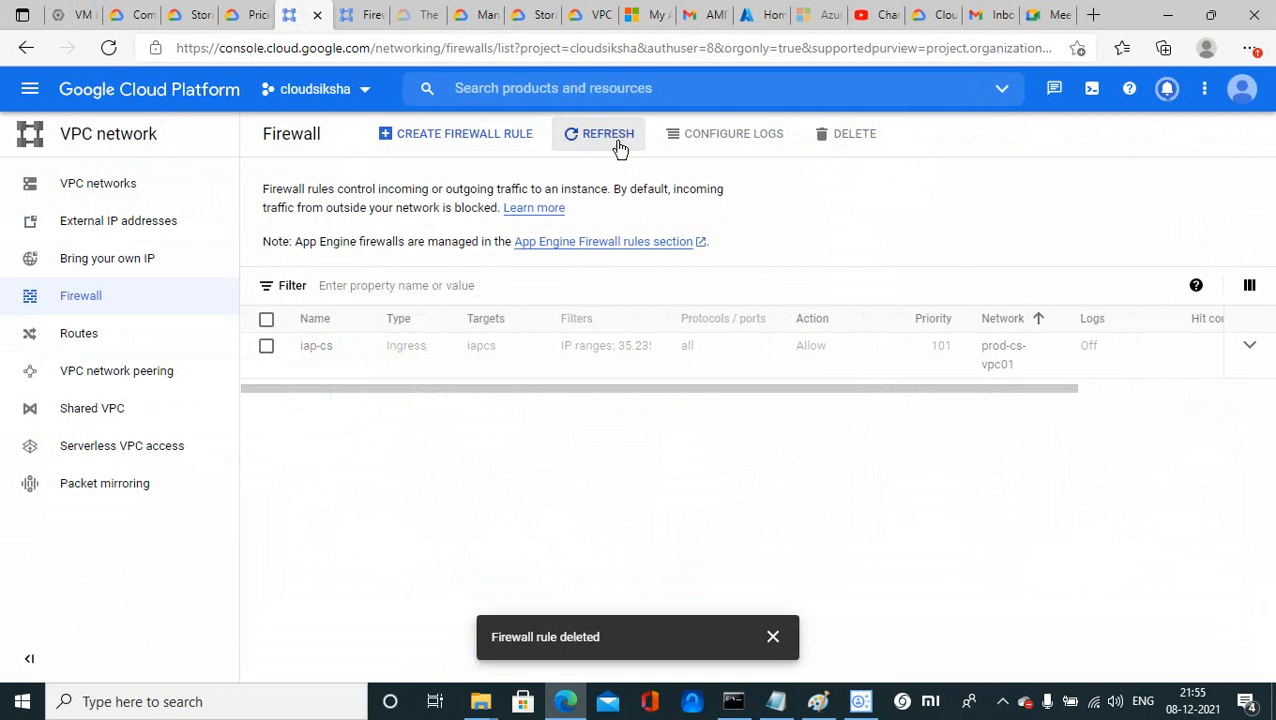
pyautogui.click(102, 52)
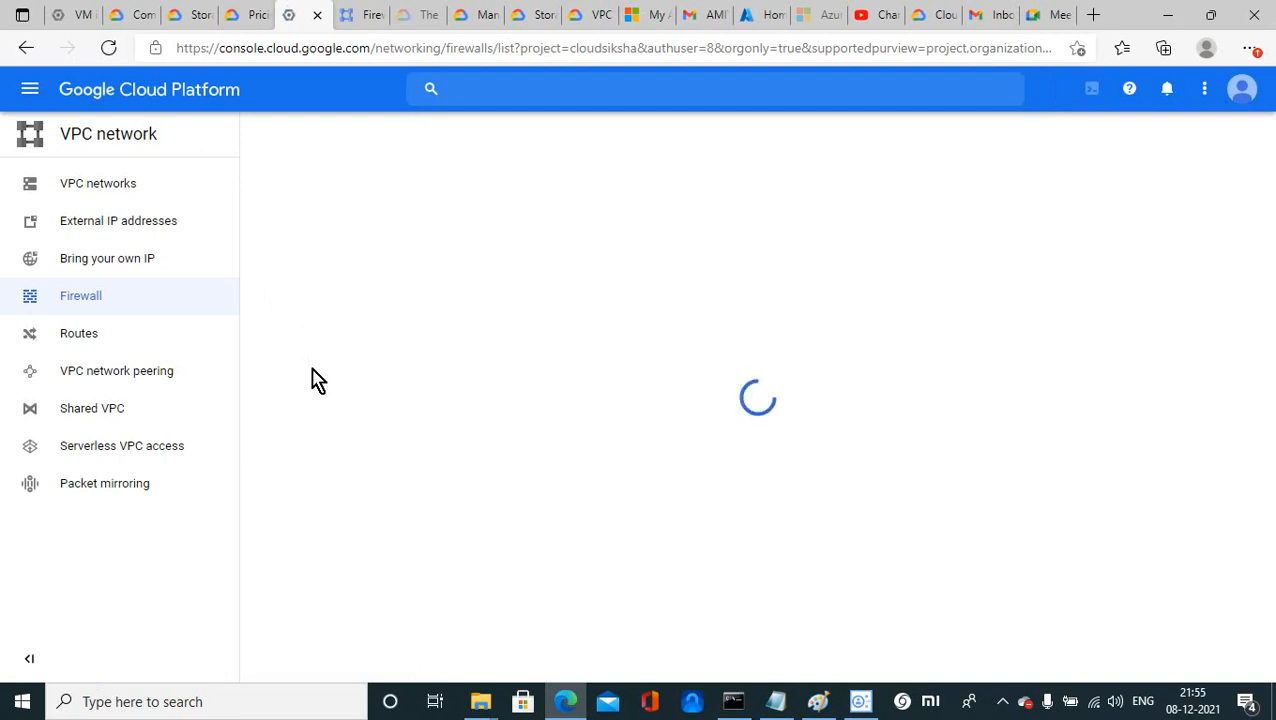
pyautogui.click(367, 22)
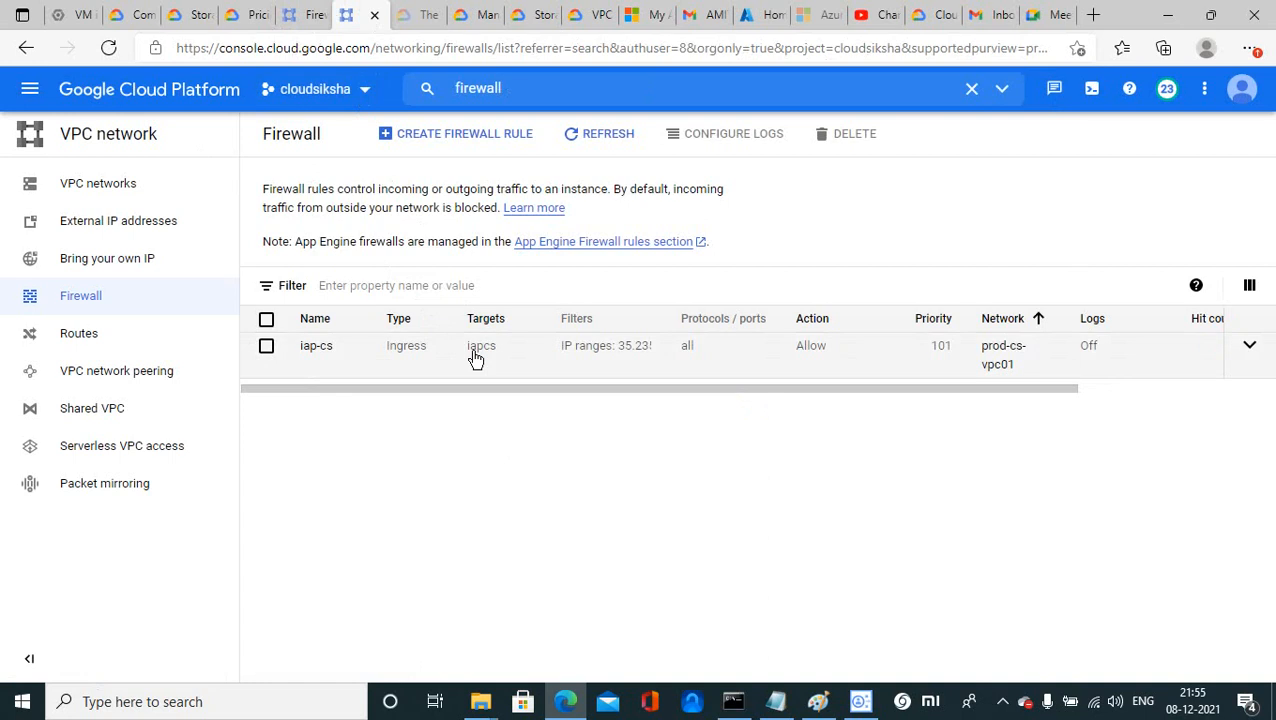
# Review the VM instances and machine images, ending on the list of Compute Engine disks
pyautogui.click(84, 18)
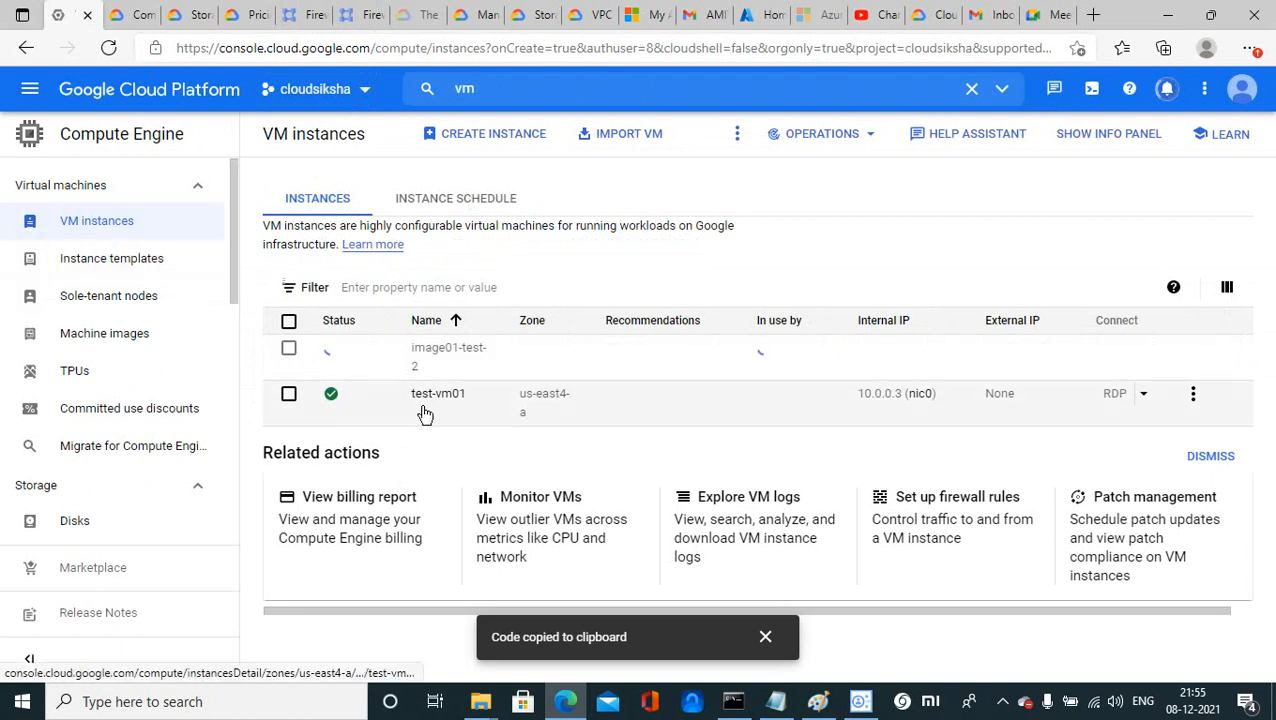
pyautogui.click(102, 334)
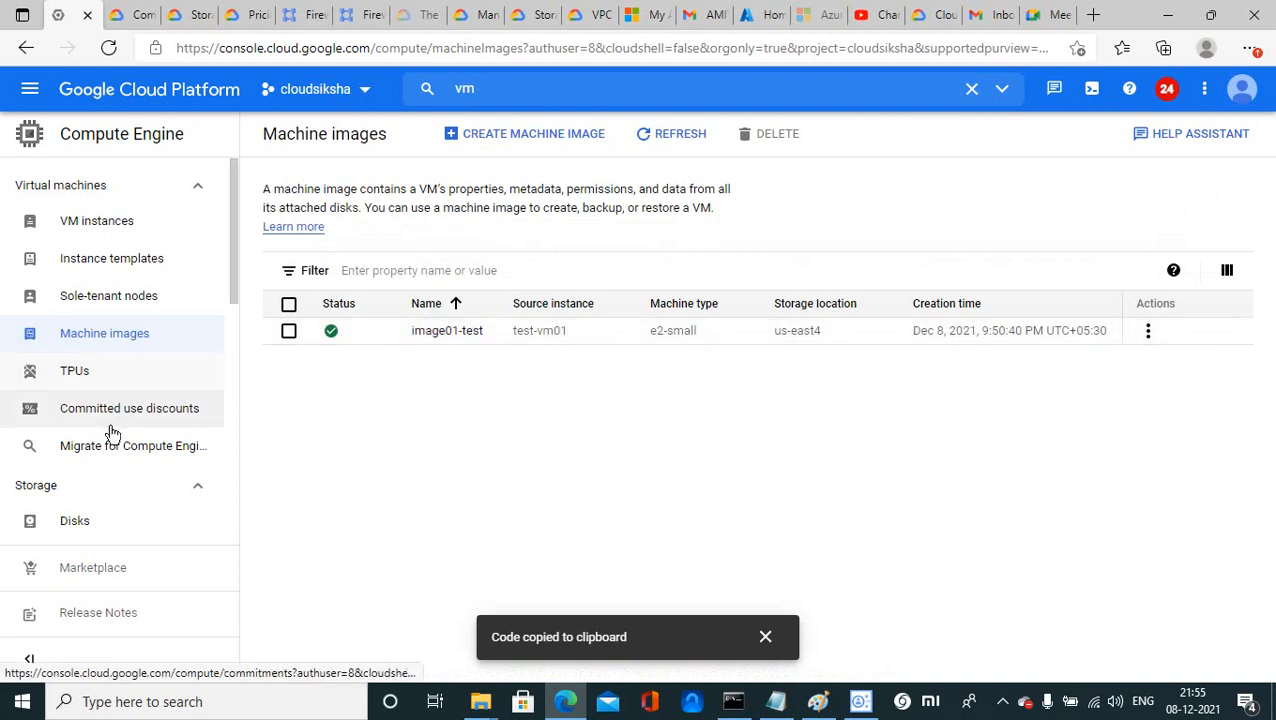
pyautogui.moveTo(239, 262); pyautogui.dragTo(236, 316)
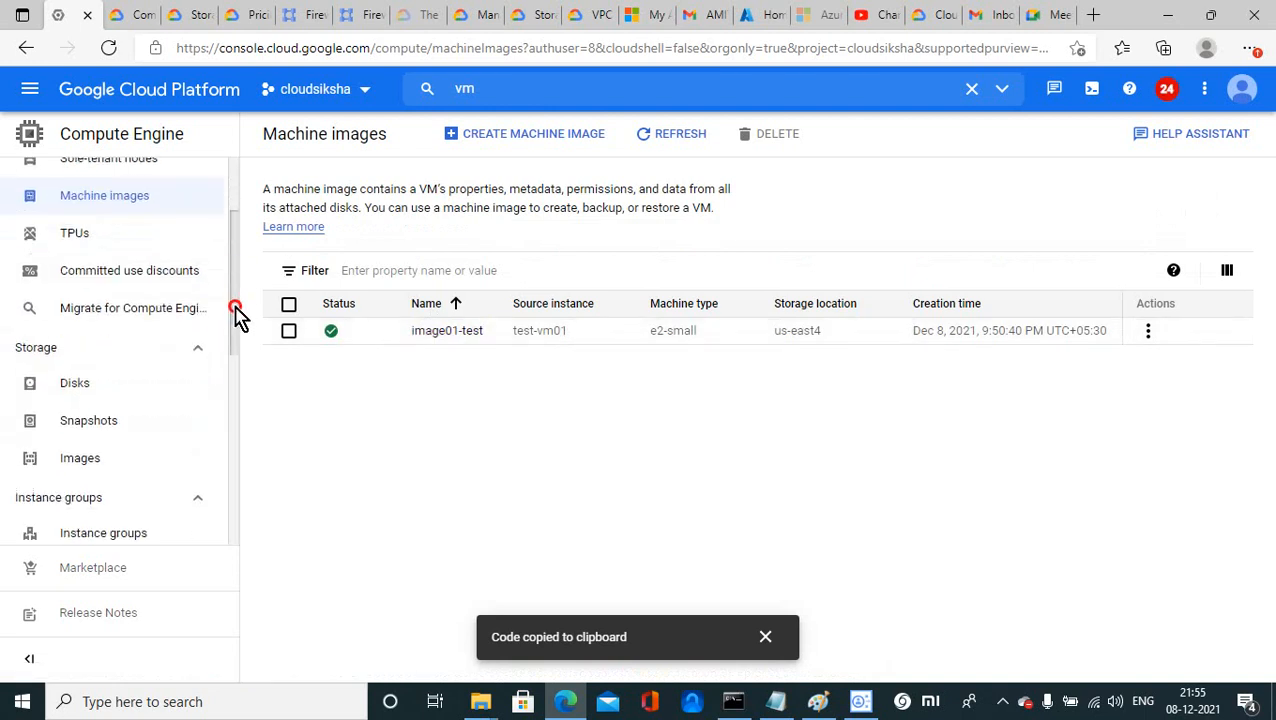
pyautogui.click(74, 388)
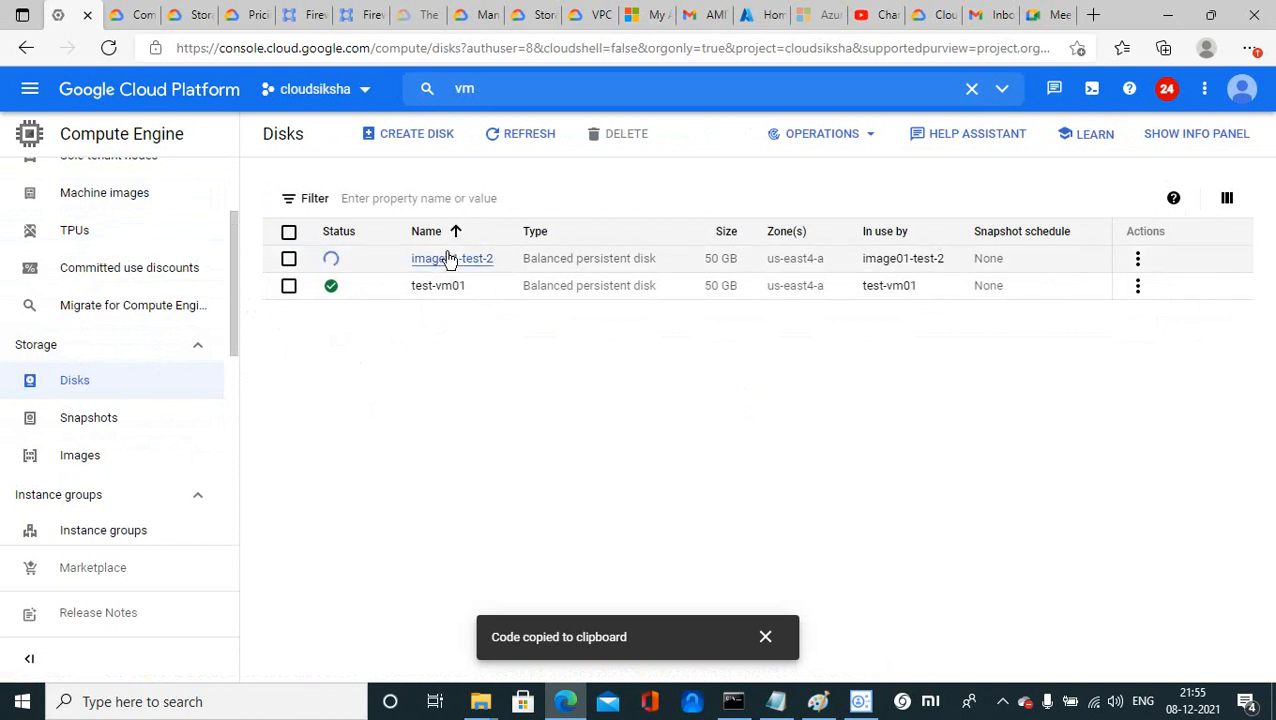
# Start creating a disk named disk-12 with a regional location
pyautogui.click(392, 141)
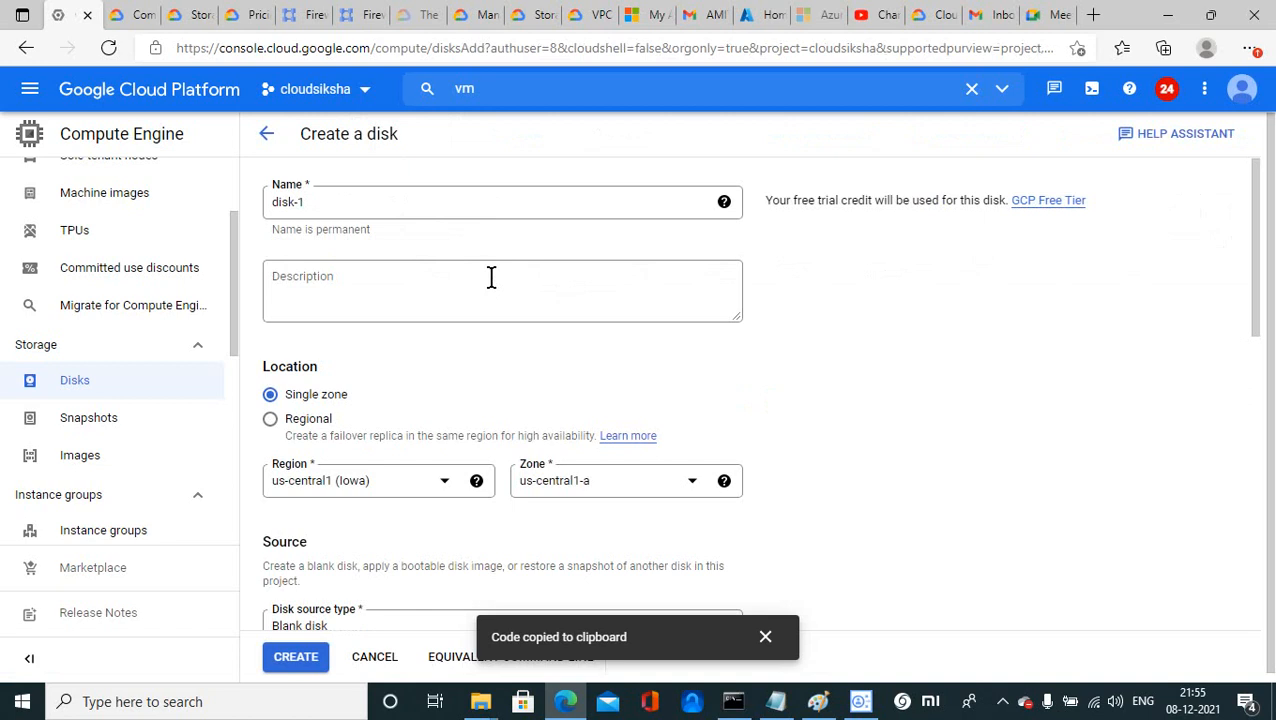
pyautogui.click(338, 200)
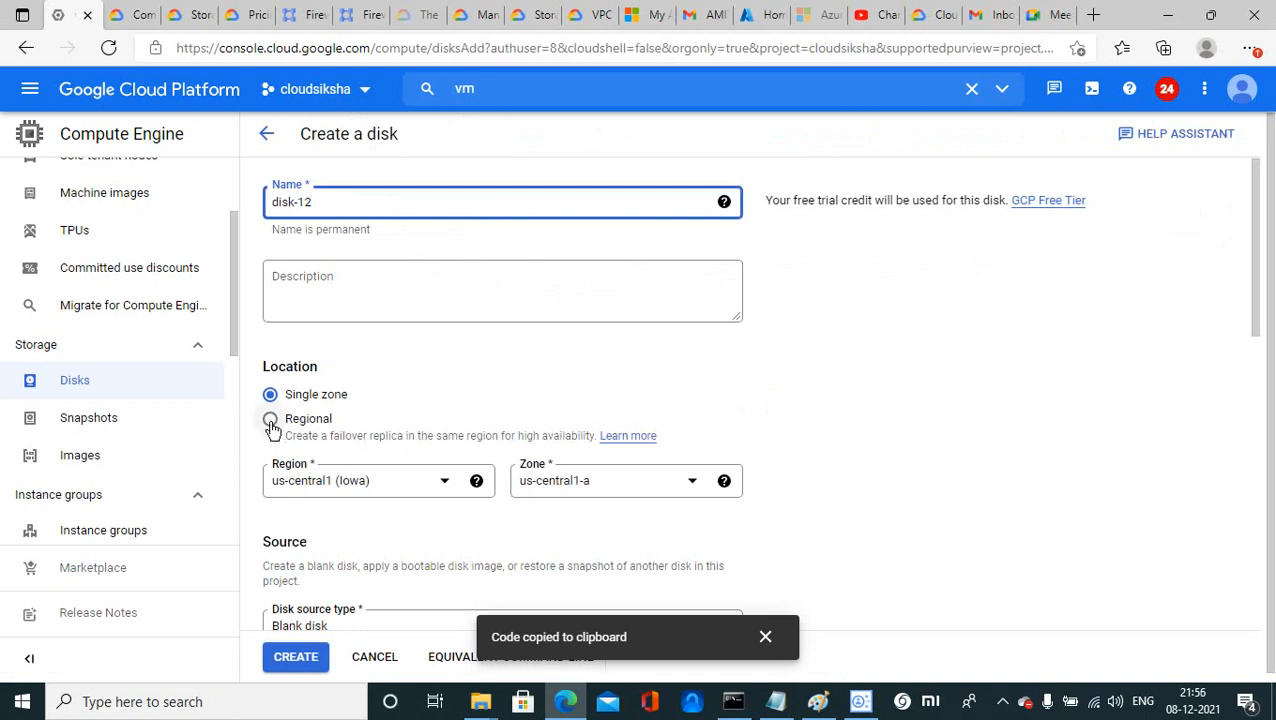
pyautogui.click(271, 420)
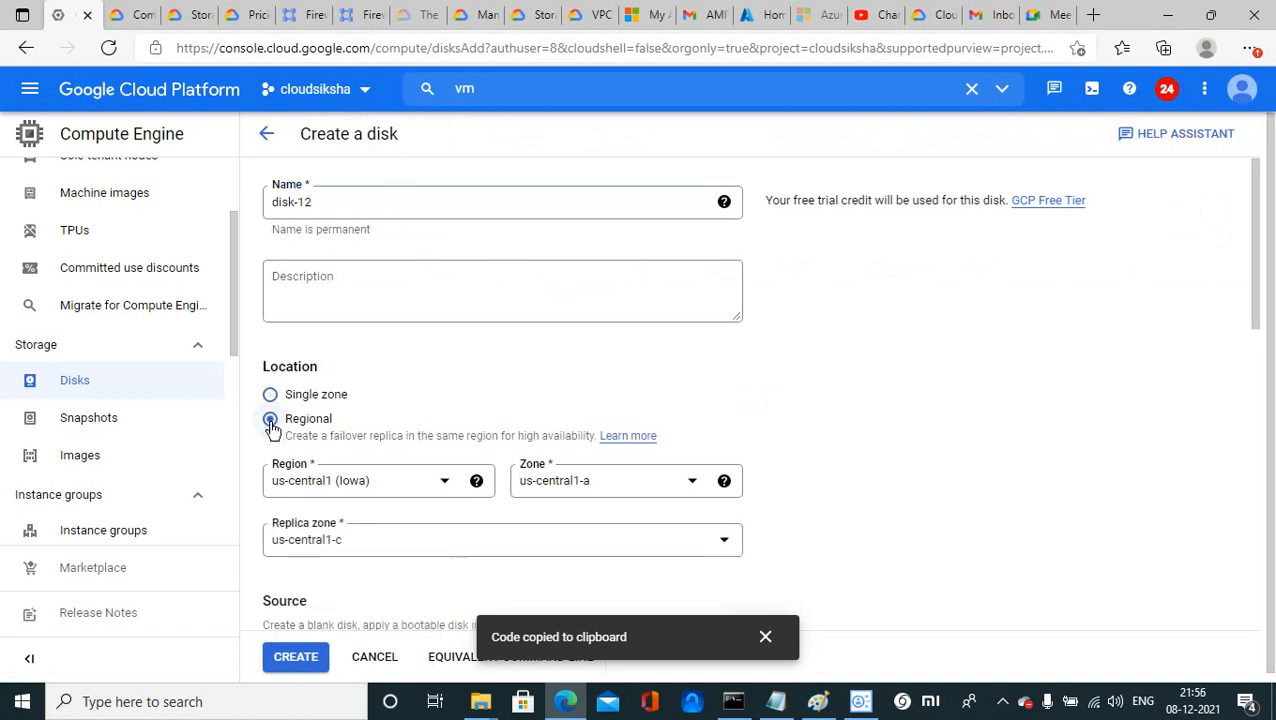
# Set the disk's region to us-east4 (Northern Virginia), its zone to us-east4-a, and its replica zone to us-east4-b
pyautogui.click(447, 485)
pyautogui.click(367, 487)
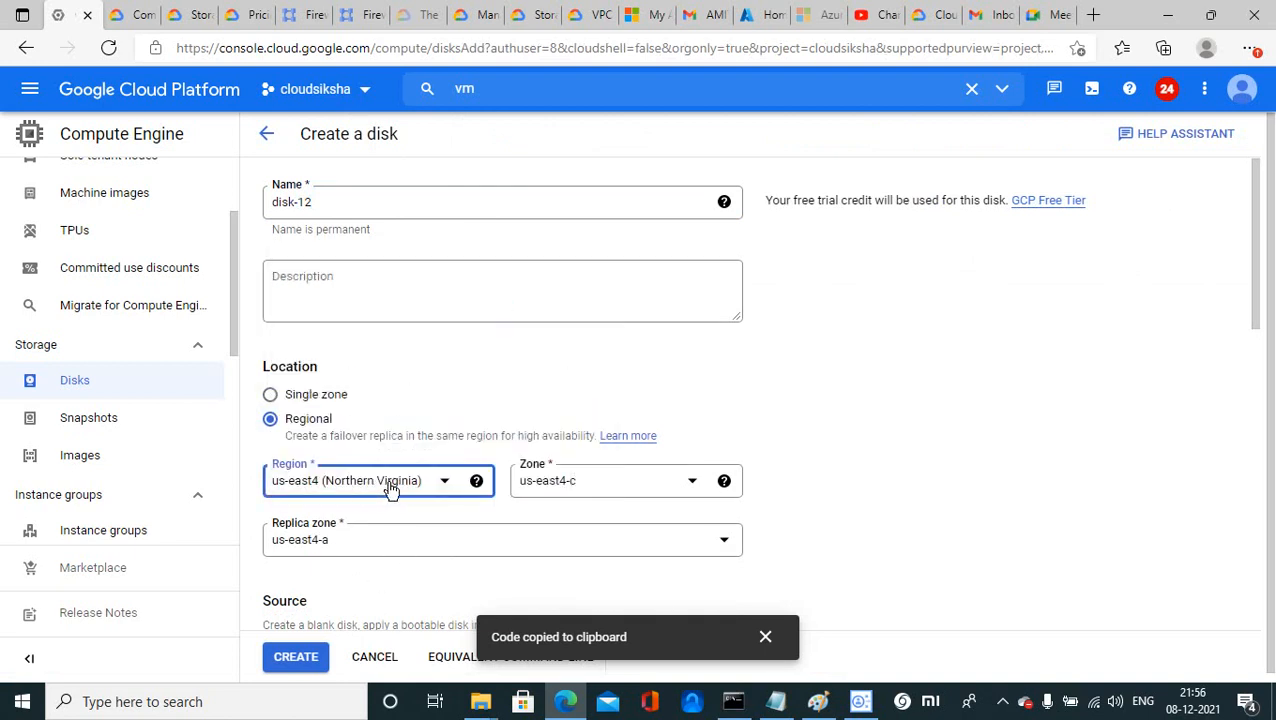
pyautogui.click(697, 485)
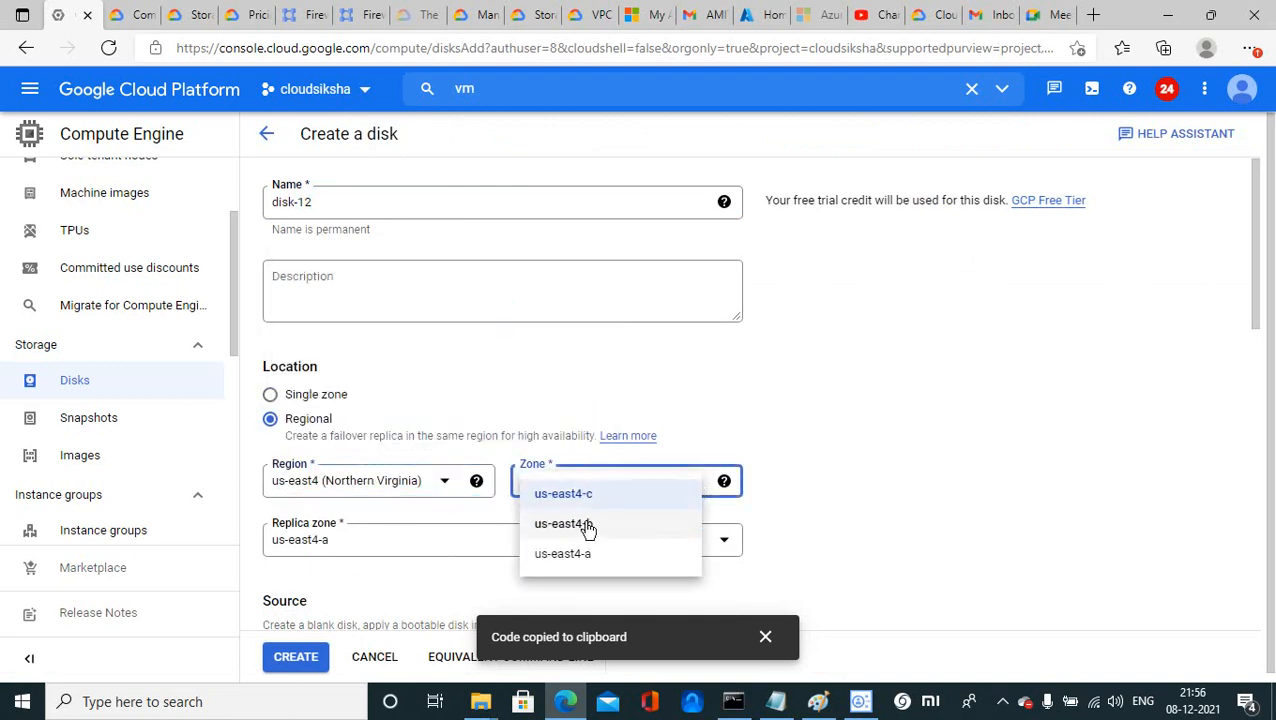
pyautogui.click(568, 554)
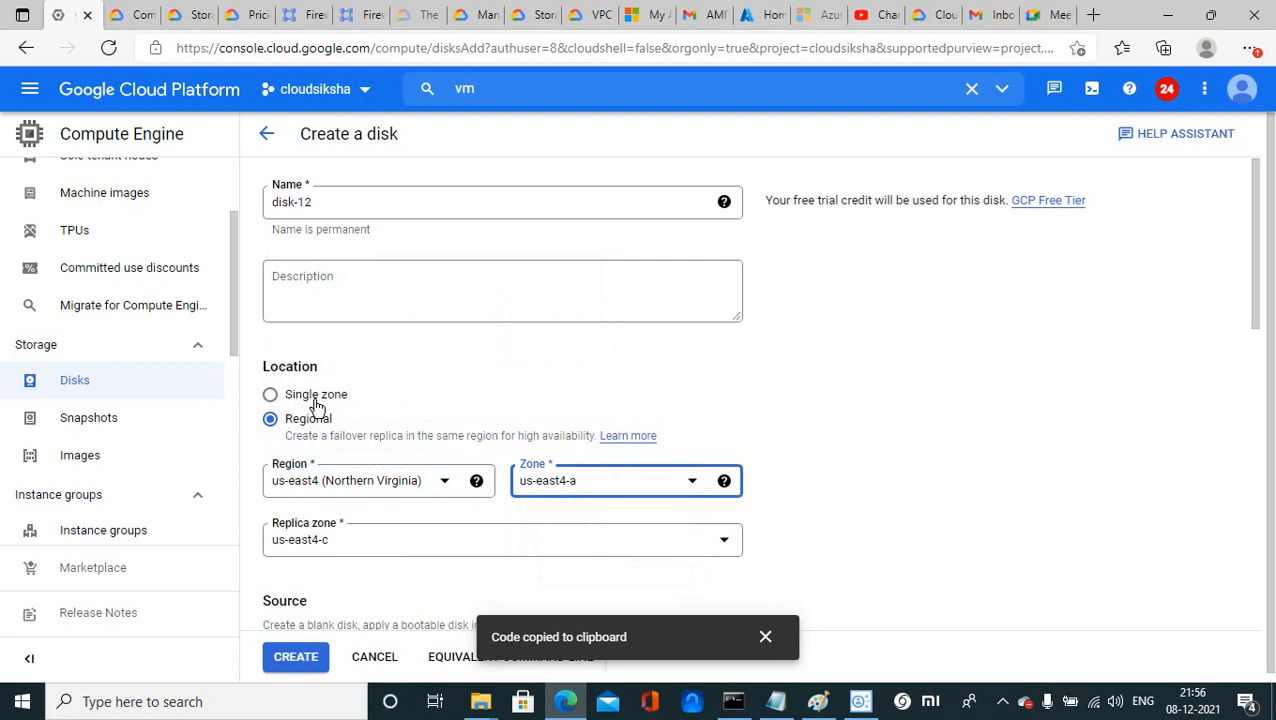
pyautogui.click(697, 488)
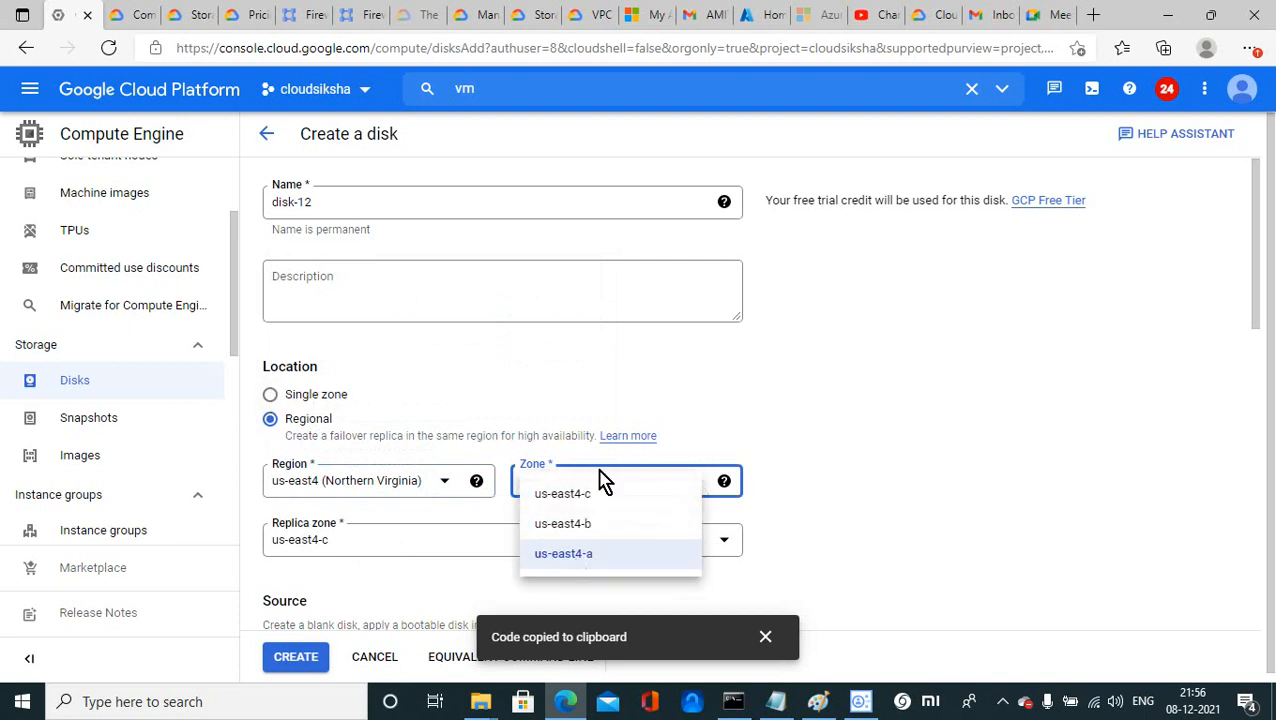
pyautogui.click(572, 555)
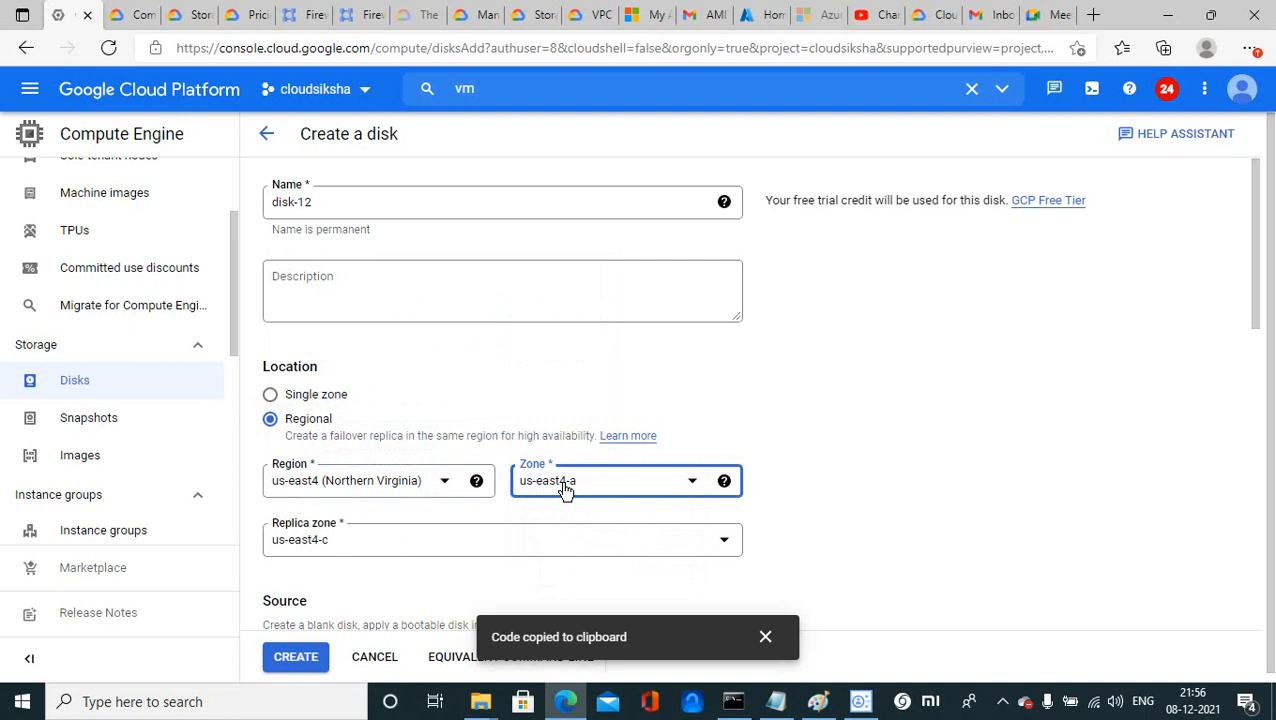
pyautogui.click(421, 541)
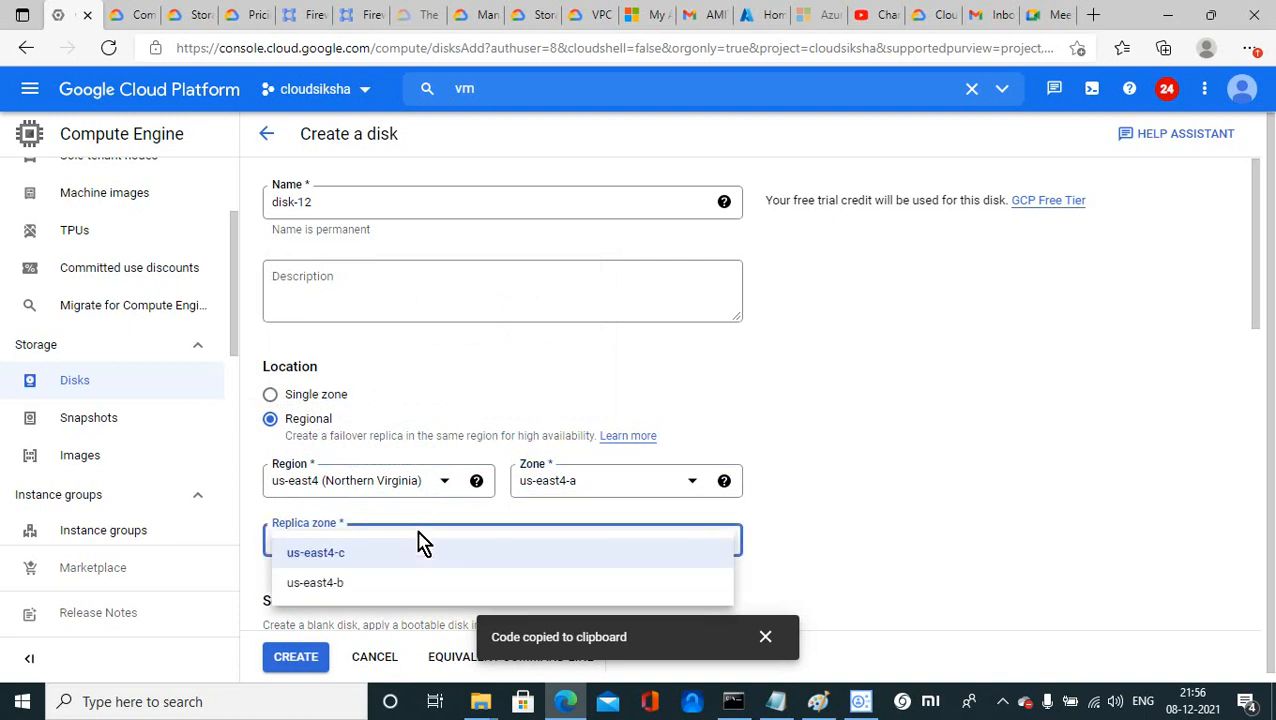
pyautogui.click(347, 585)
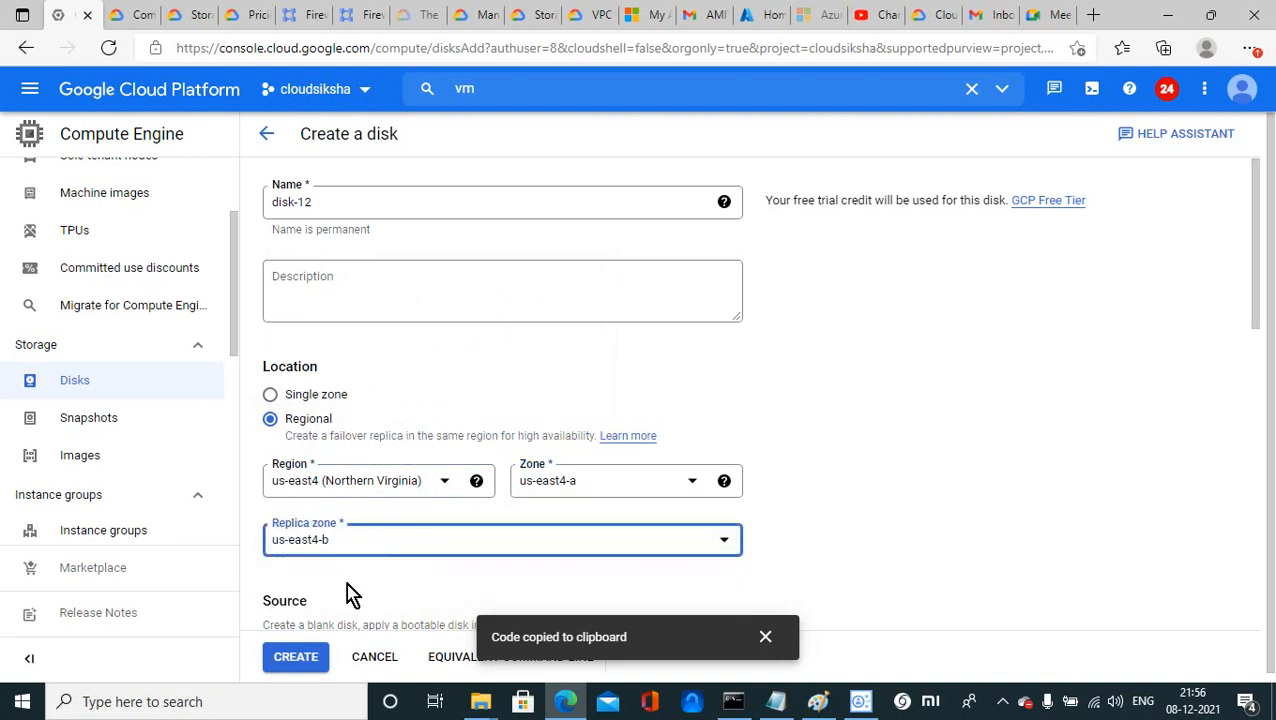
# Examine the disk types offered for the regional disk, leaving Balanced persistent disk selected
pyautogui.moveTo(1260, 295); pyautogui.dragTo(1265, 427)
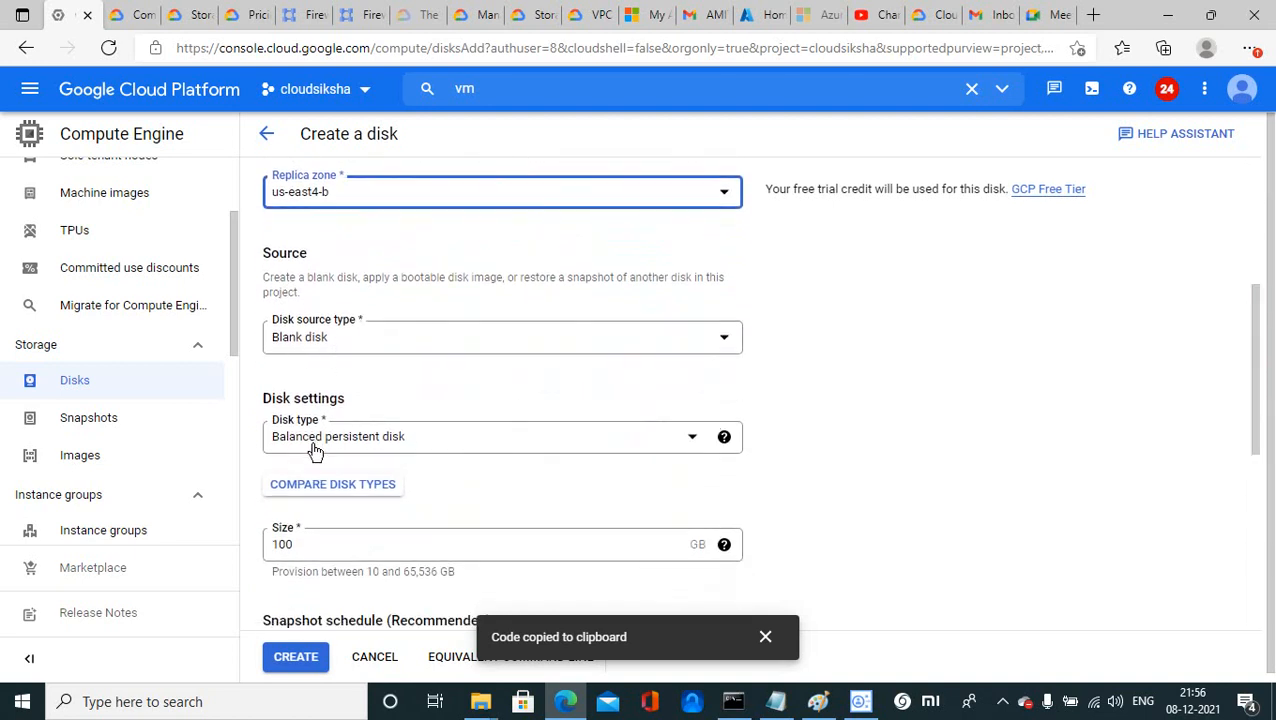
pyautogui.moveTo(1258, 407); pyautogui.dragTo(1262, 450)
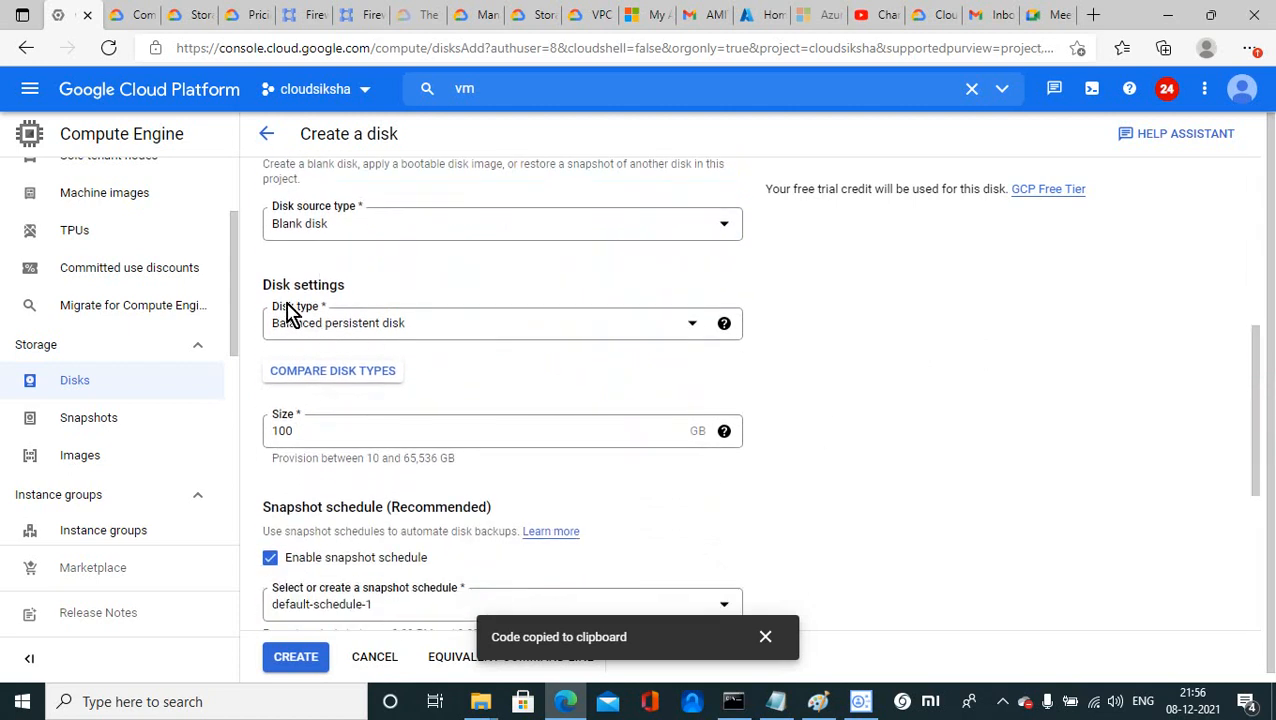
pyautogui.click(693, 325)
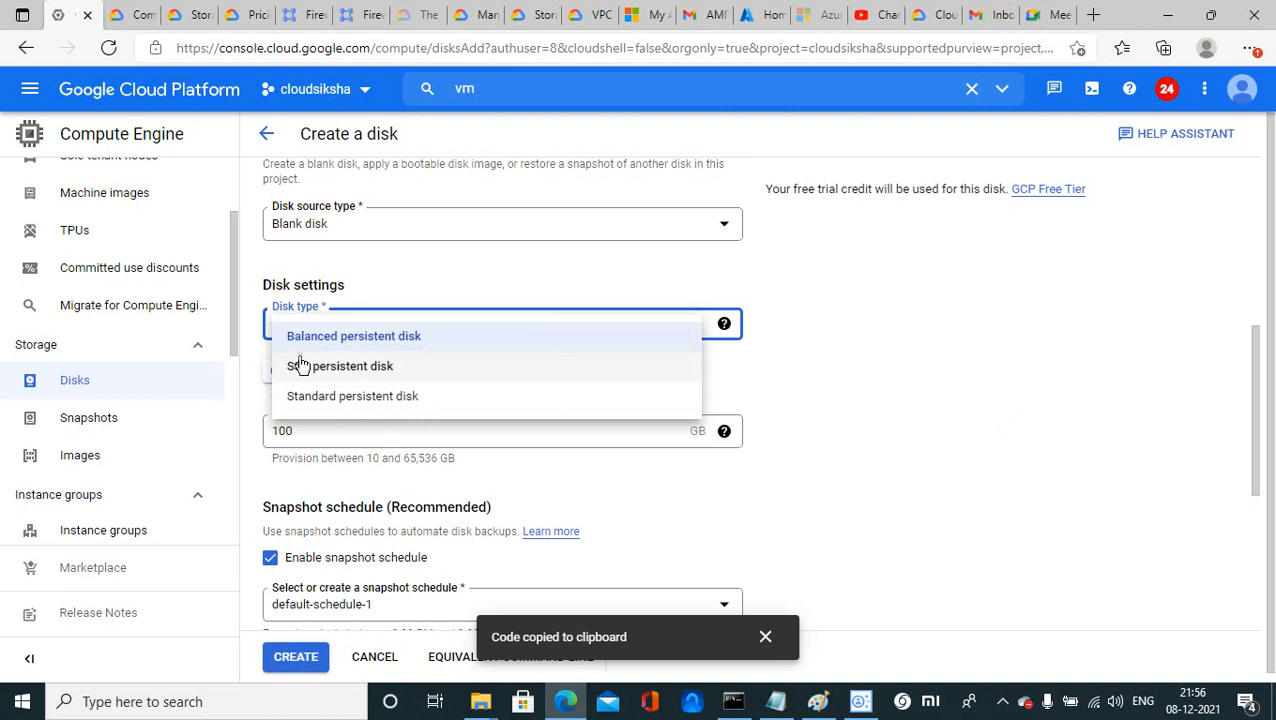
pyautogui.click(855, 372)
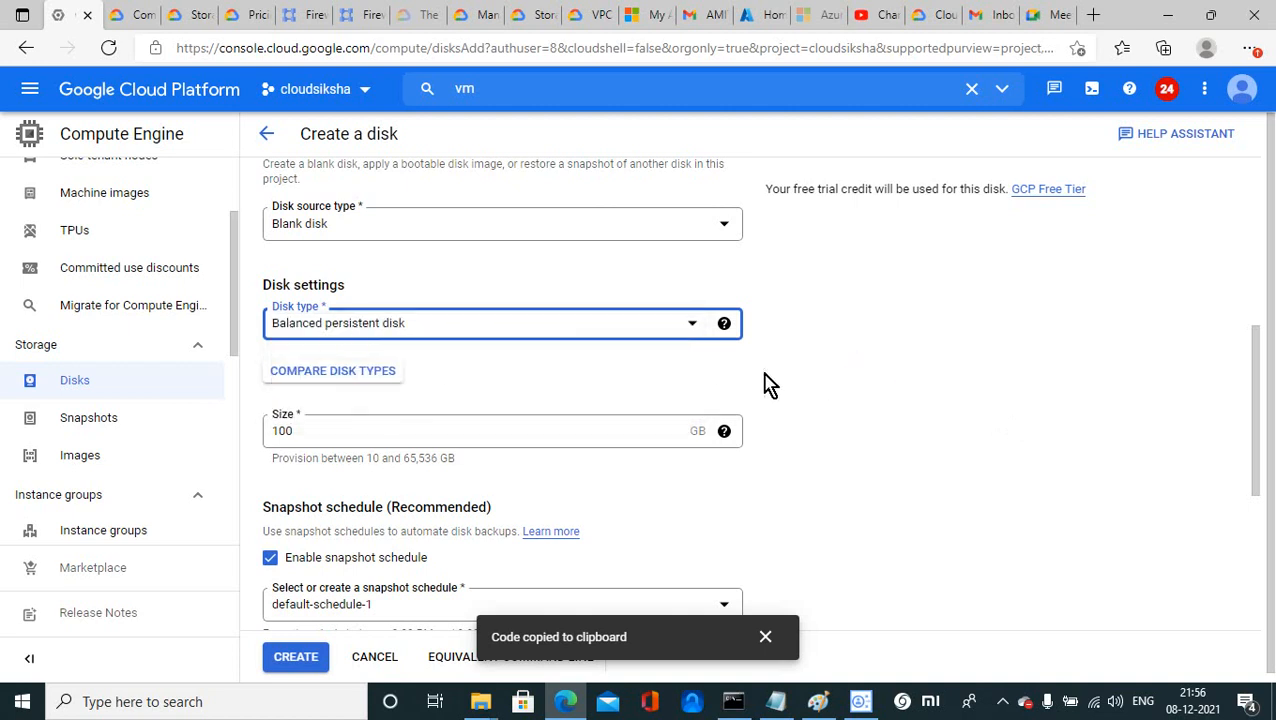
# Try Image as the regional disk's source type and return the source type to Blank disk
pyautogui.click(720, 225)
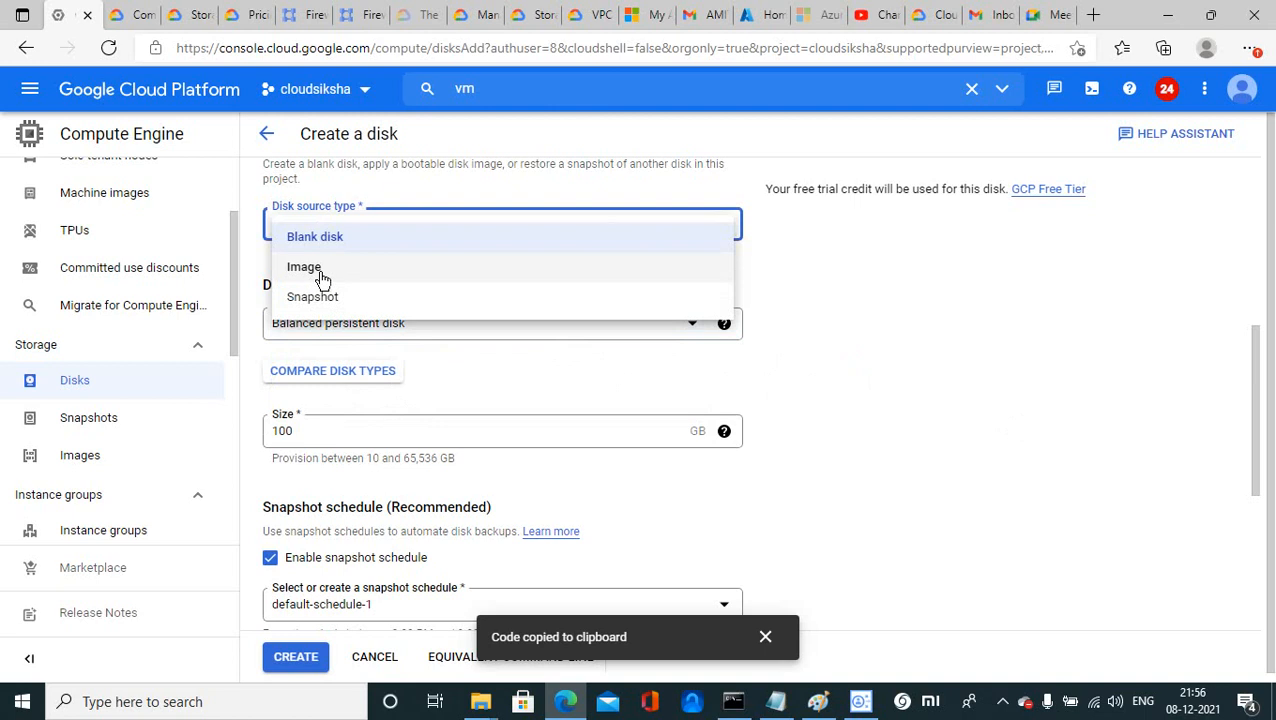
pyautogui.click(316, 268)
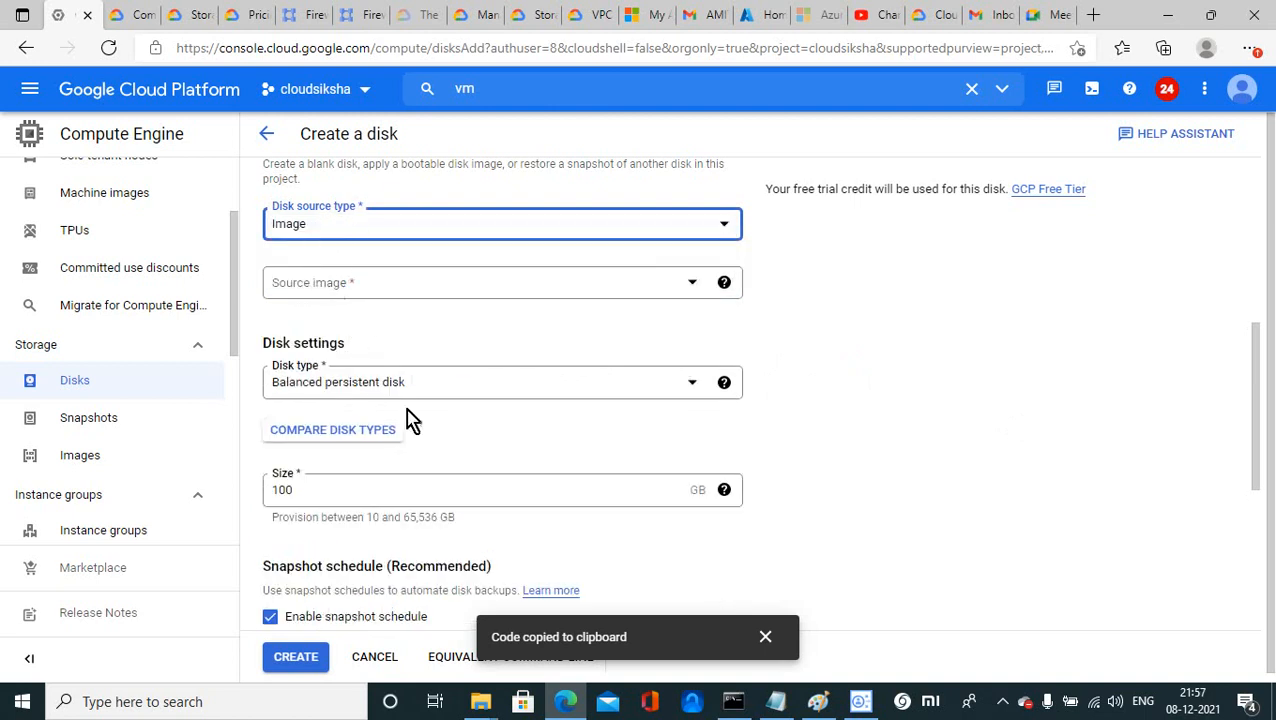
pyautogui.click(686, 390)
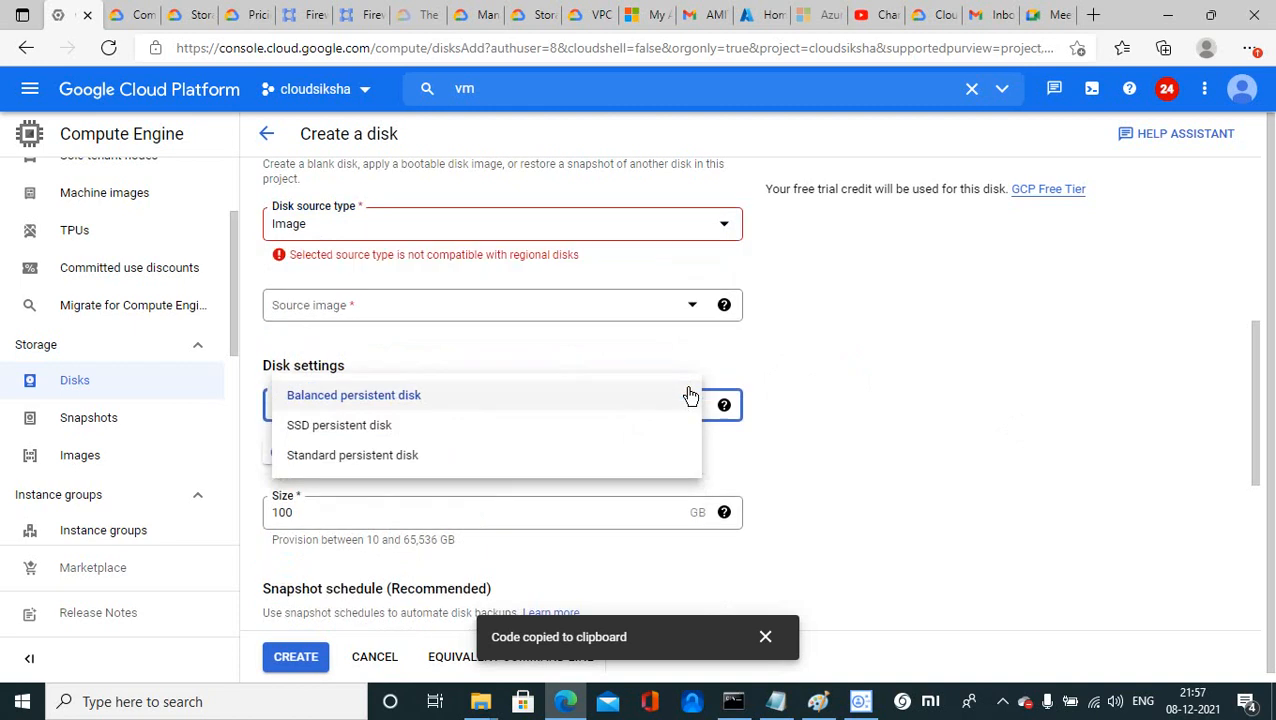
pyautogui.click(695, 230)
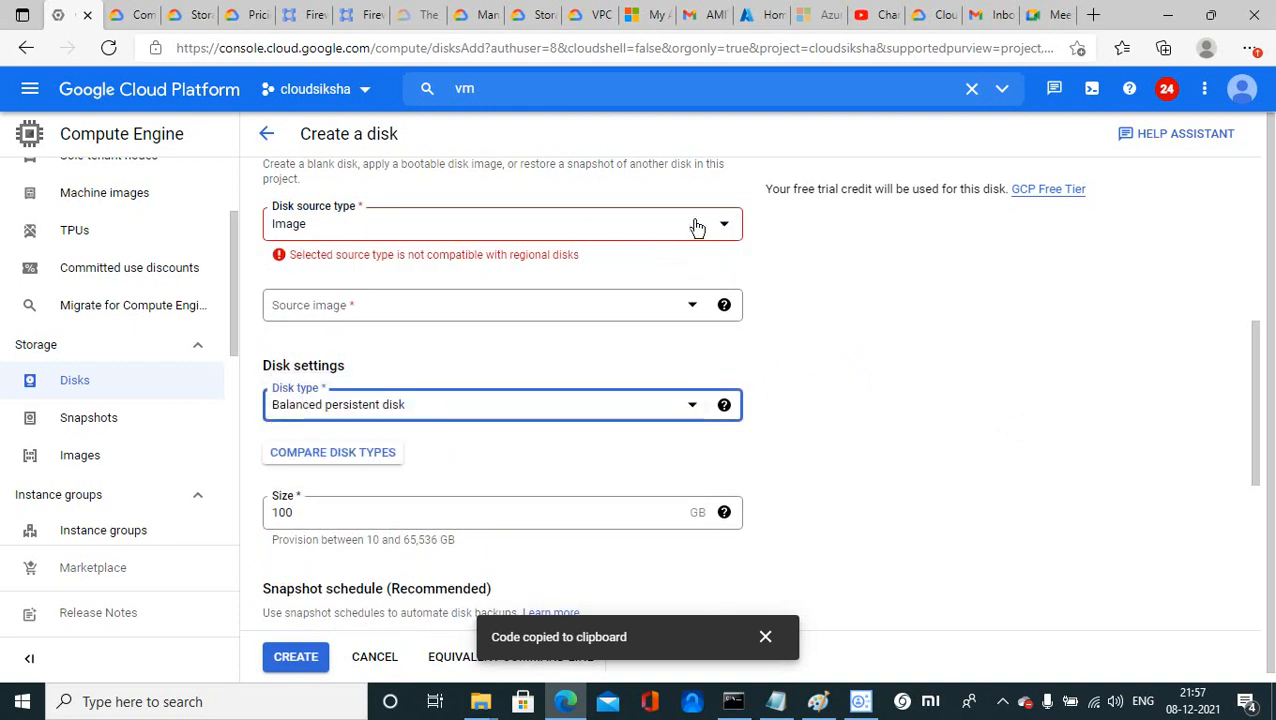
pyautogui.click(697, 228)
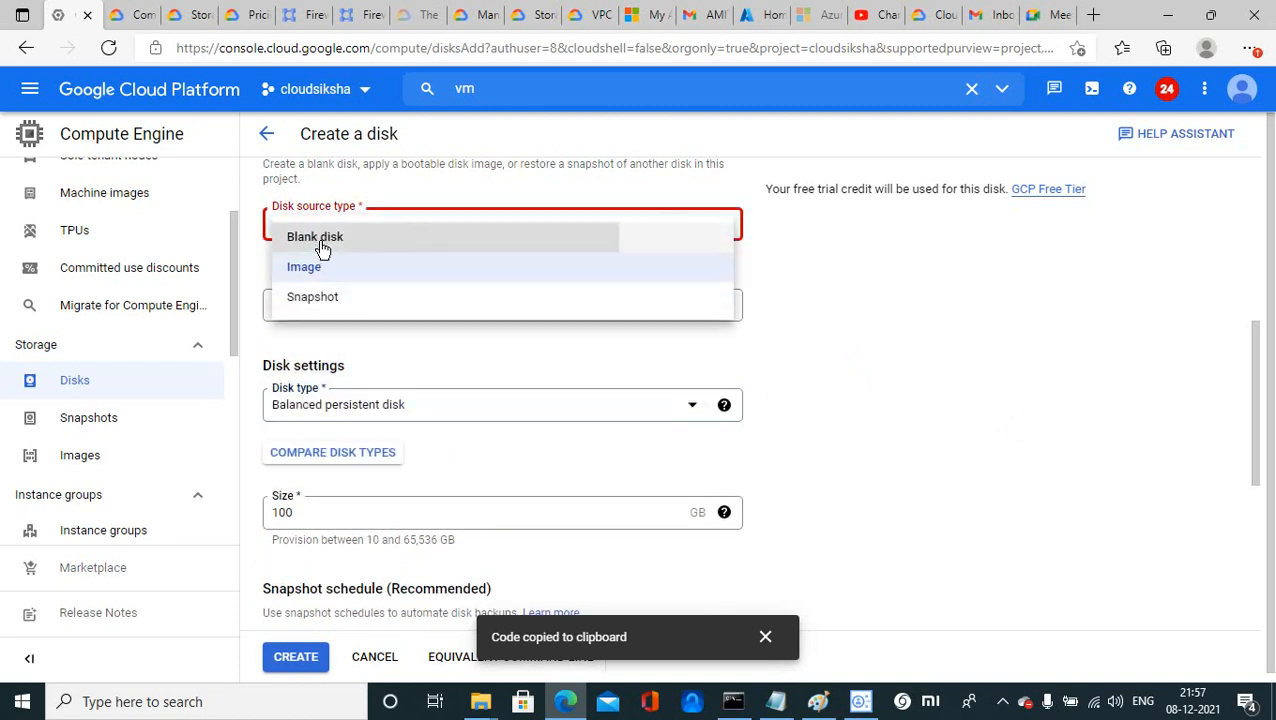
pyautogui.click(322, 248)
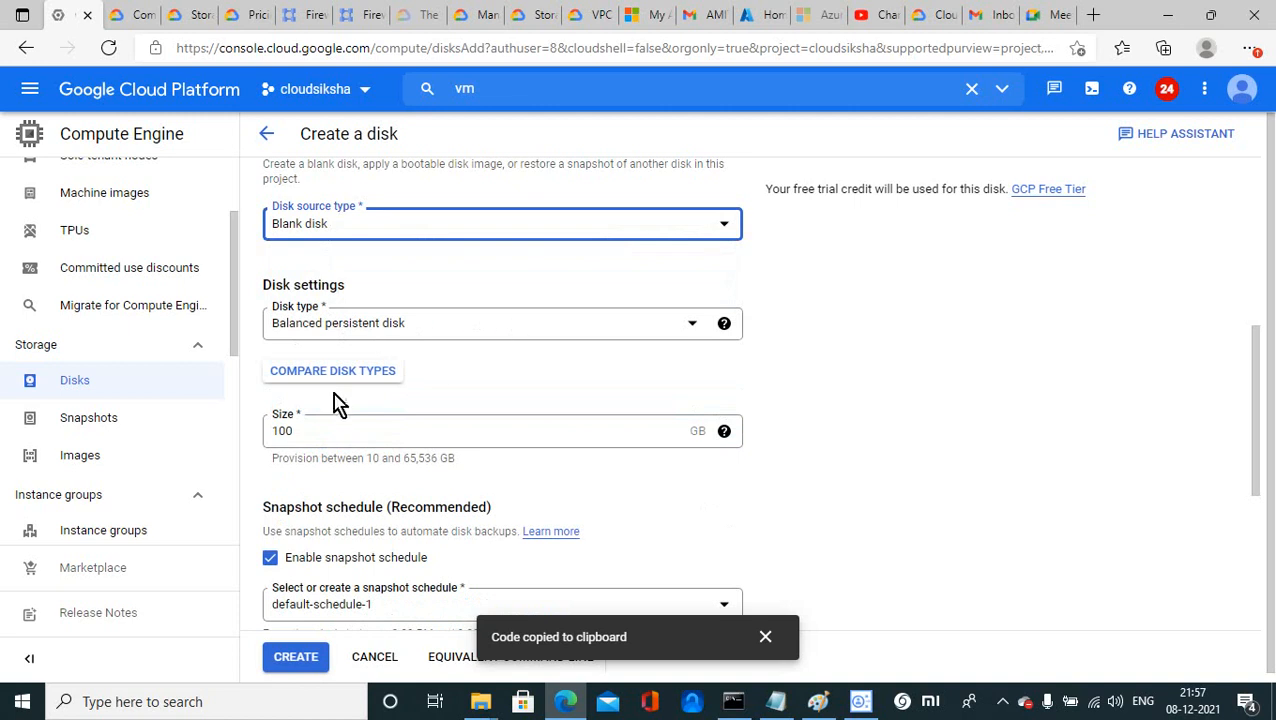
# Review the performance comparison of the Standard, Balanced and SSD disk types
pyautogui.click(340, 372)
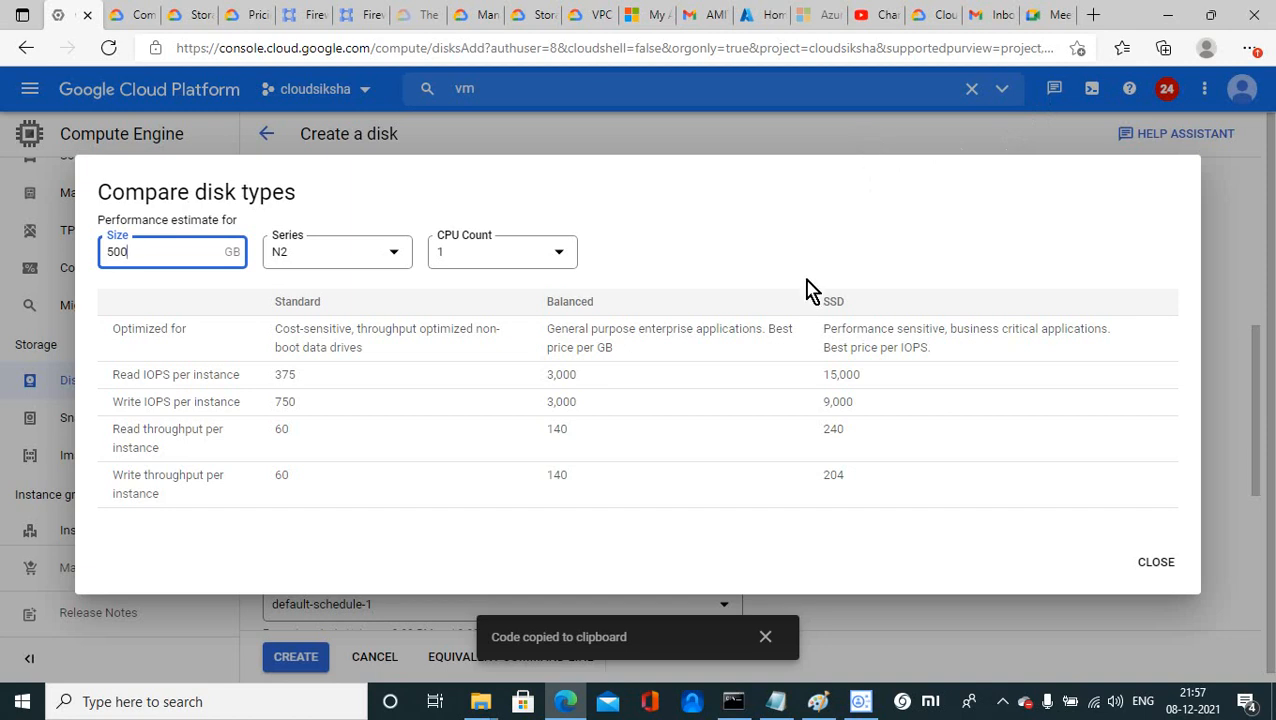
pyautogui.click(856, 148)
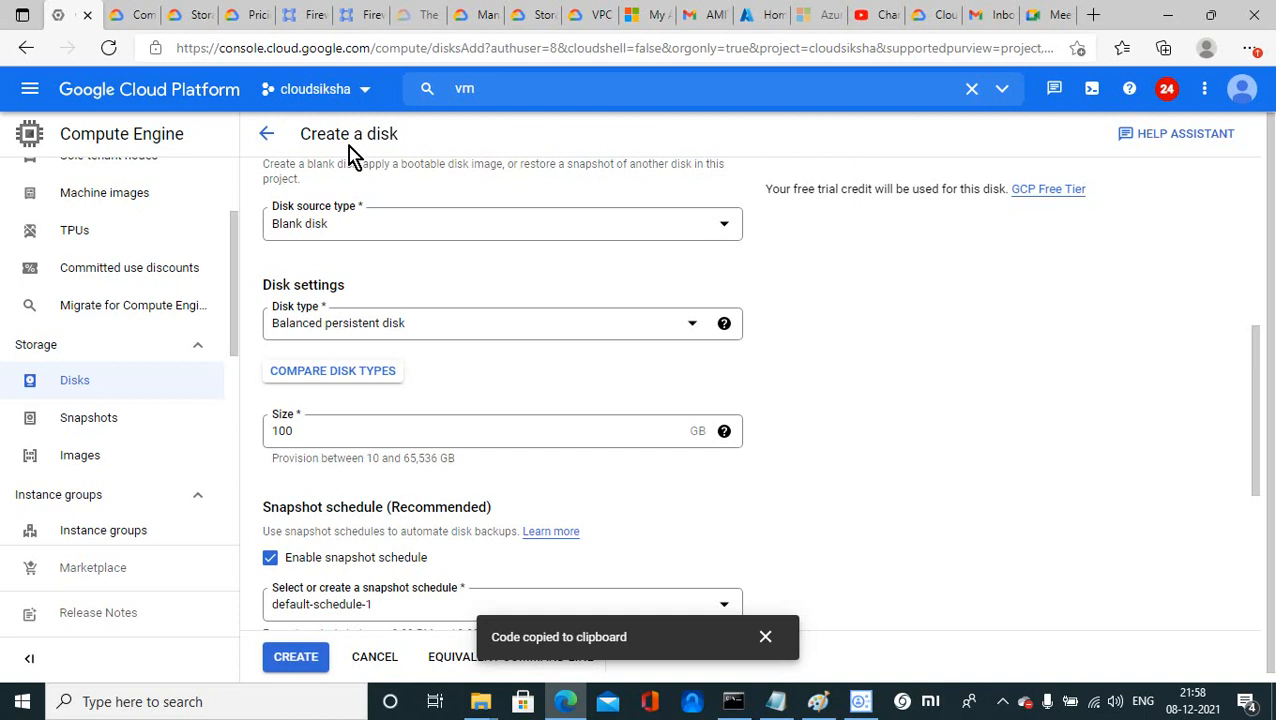
# In the browser tab showing the Firewall page, search for vm, open VM instances and start creating a new instance
pyautogui.click(299, 15)
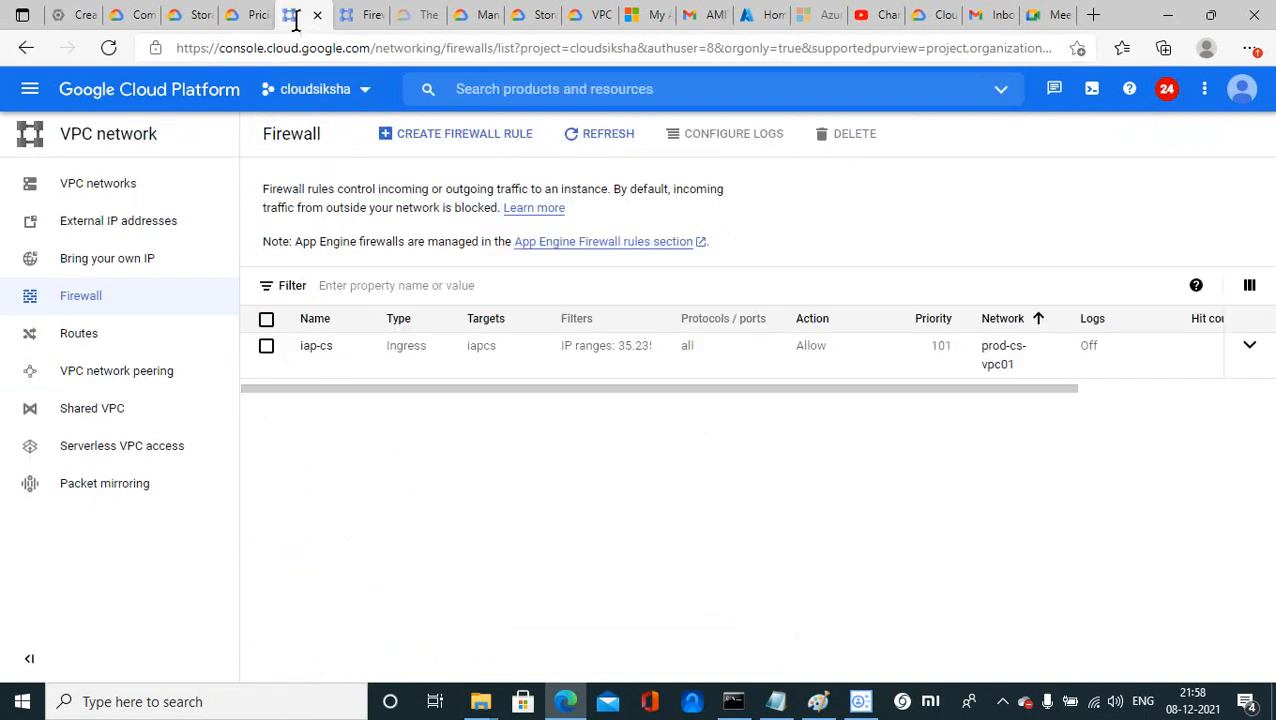
pyautogui.click(510, 88)
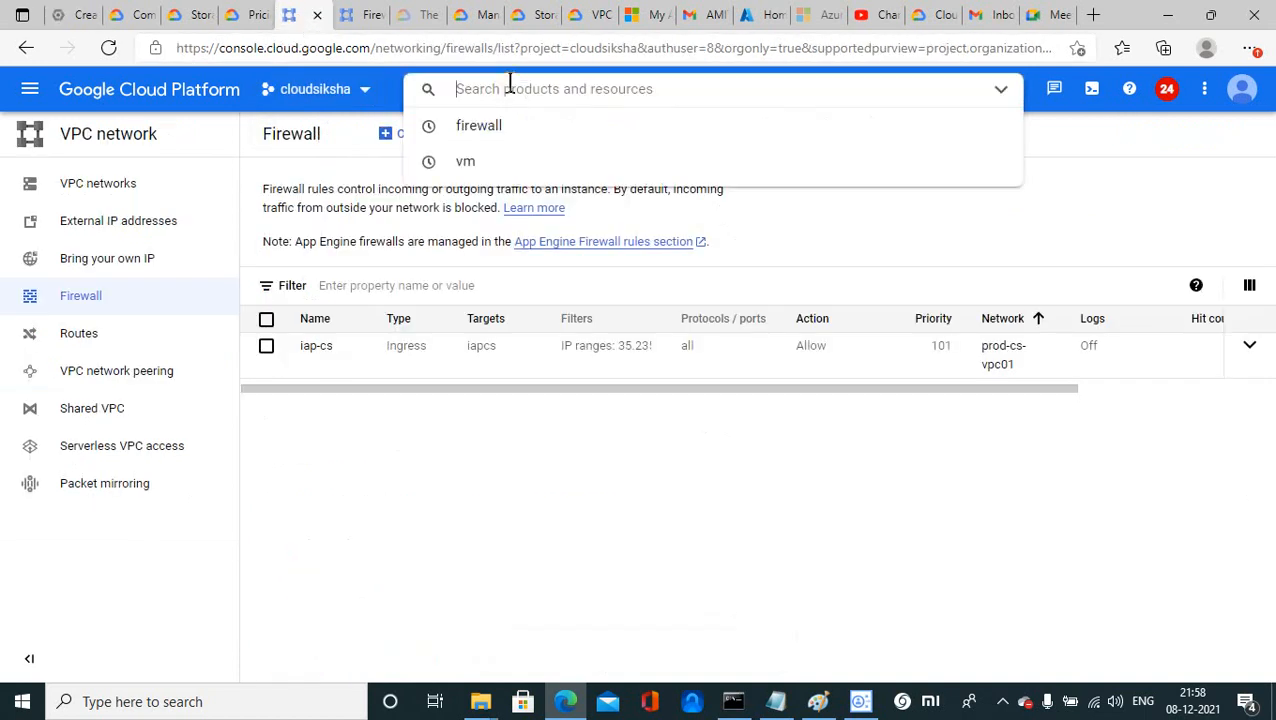
pyautogui.write('vm')
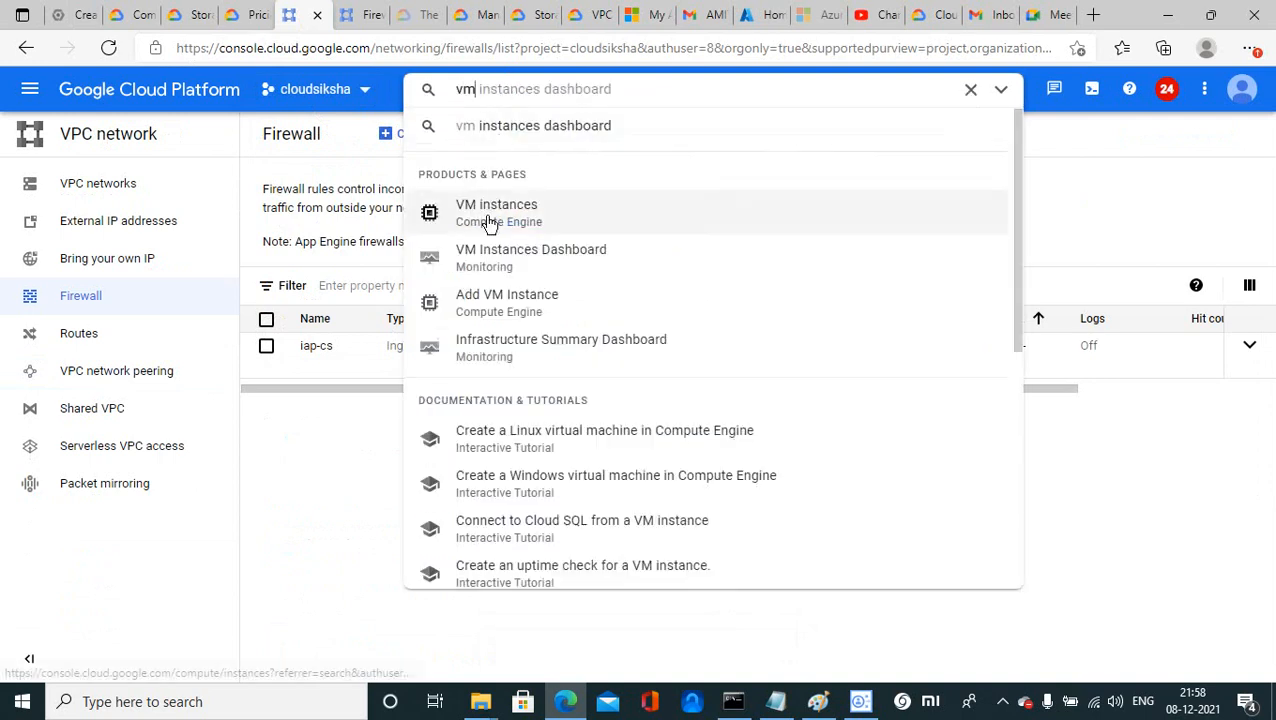
pyautogui.click(490, 216)
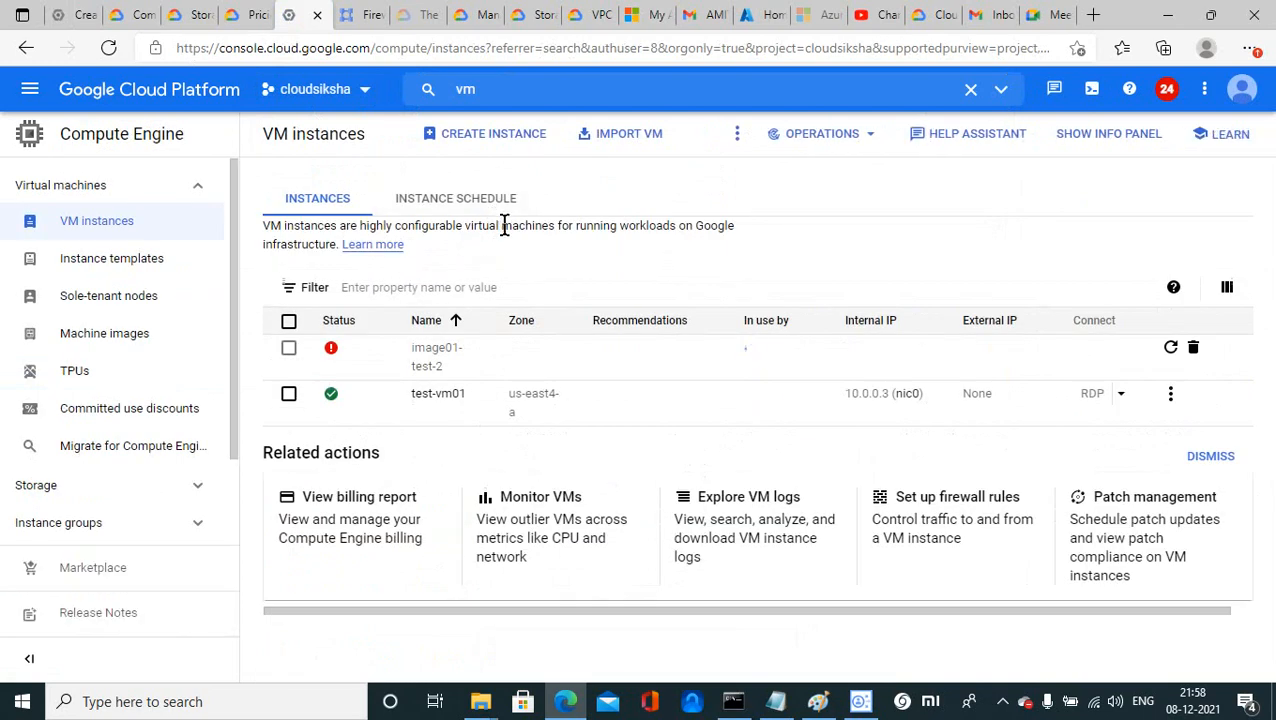
pyautogui.click(513, 143)
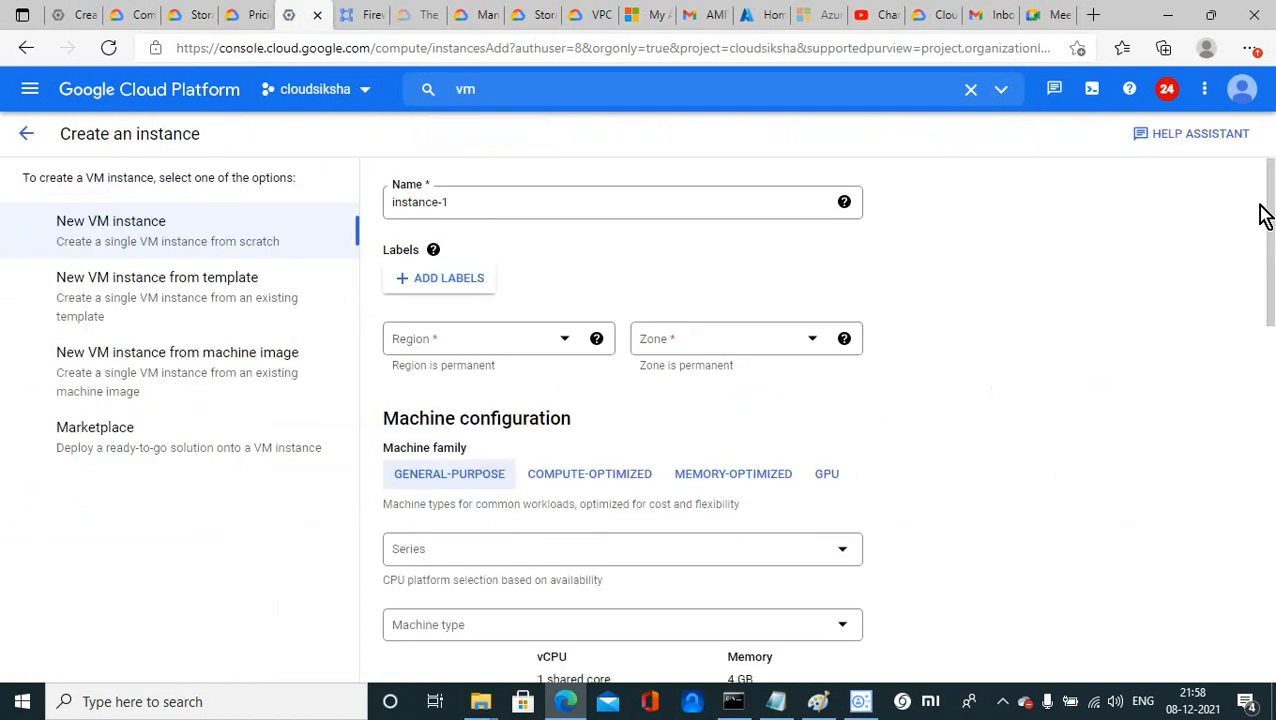
# Set the new instance's region to us-east4 (Northern Virginia) and its zone to us-east4-a
pyautogui.click(561, 341)
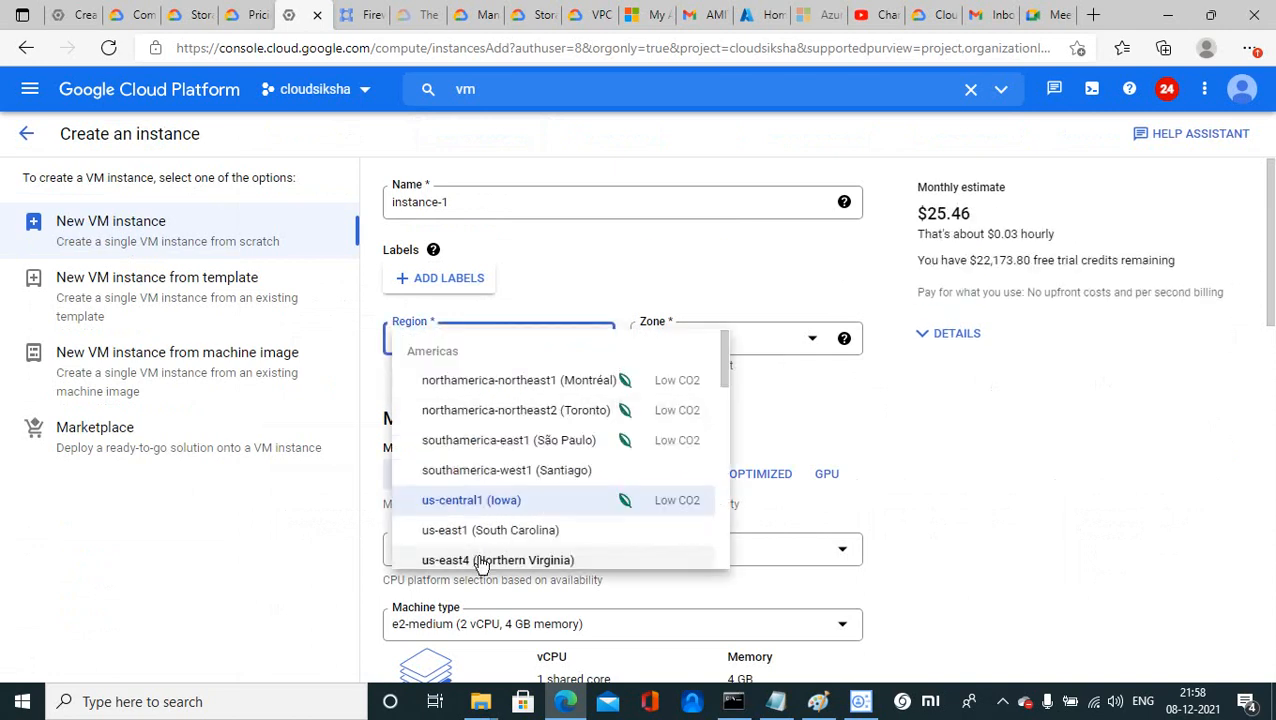
pyautogui.click(482, 561)
pyautogui.click(816, 342)
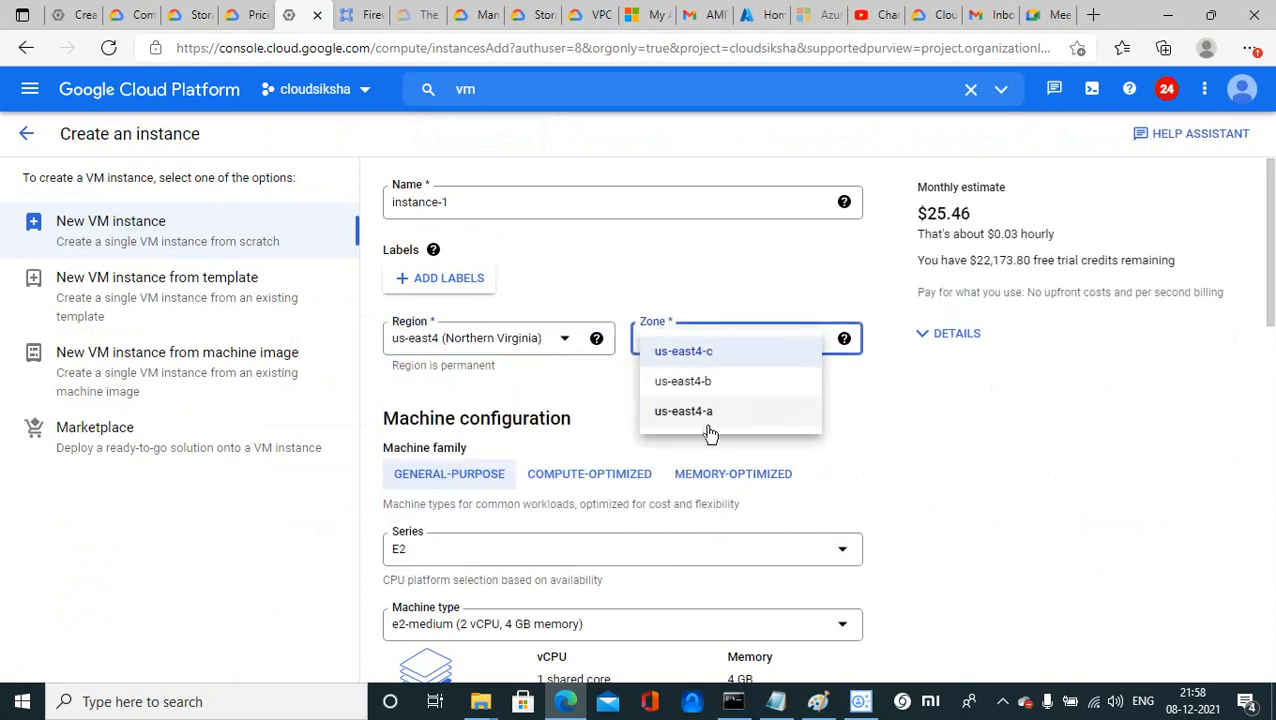
pyautogui.click(701, 412)
# Change the new instance's boot disk type to Extreme persistent disk to check its effect on the monthly estimate
pyautogui.moveTo(1268, 262); pyautogui.dragTo(1272, 505)
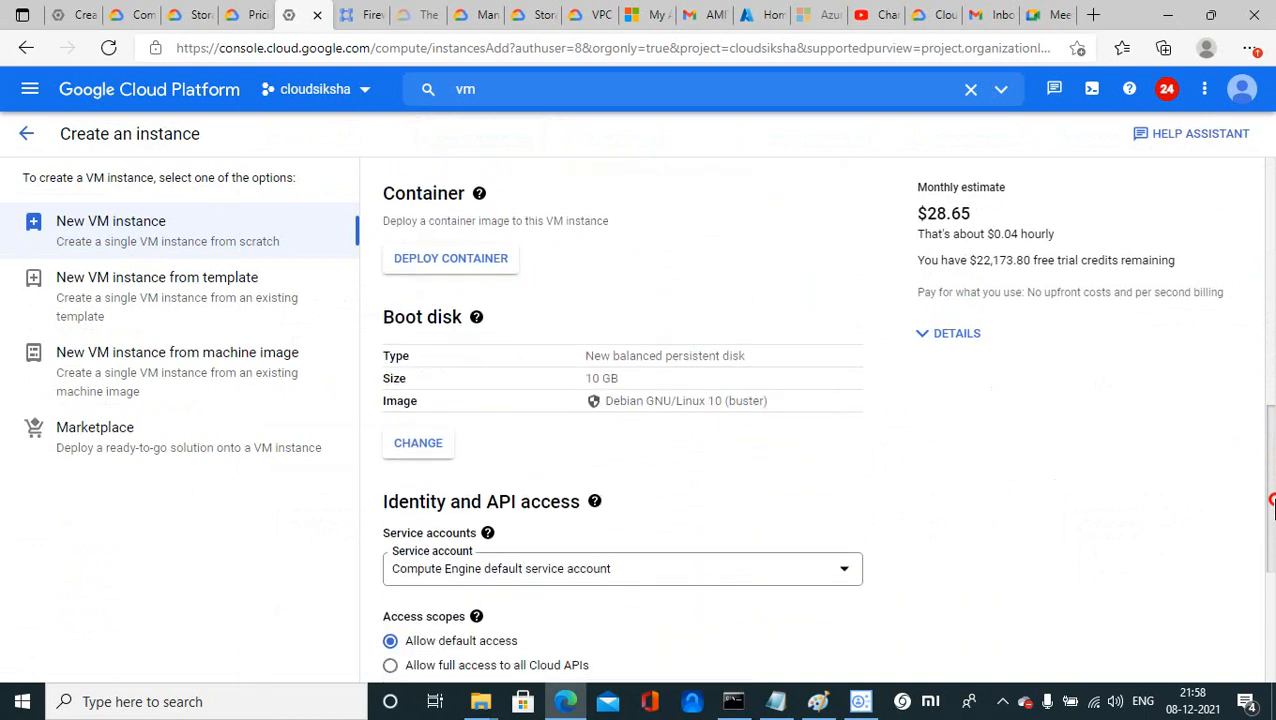
pyautogui.click(412, 446)
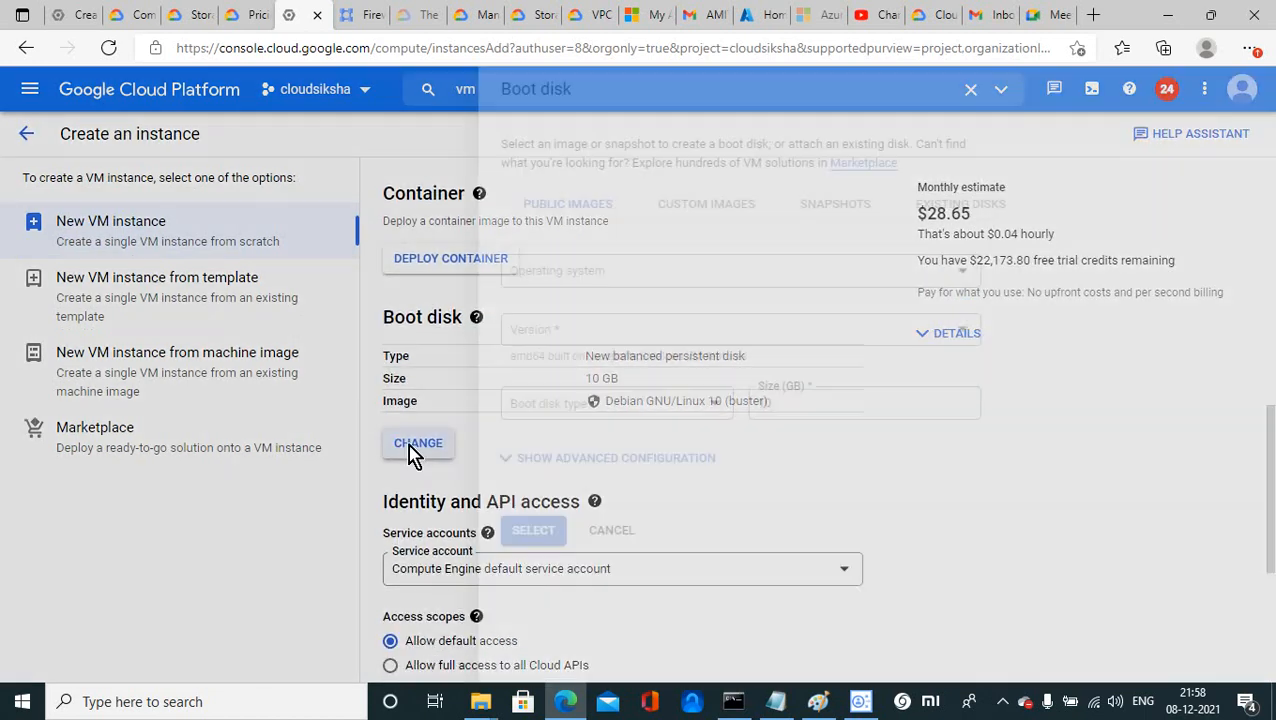
pyautogui.click(458, 412)
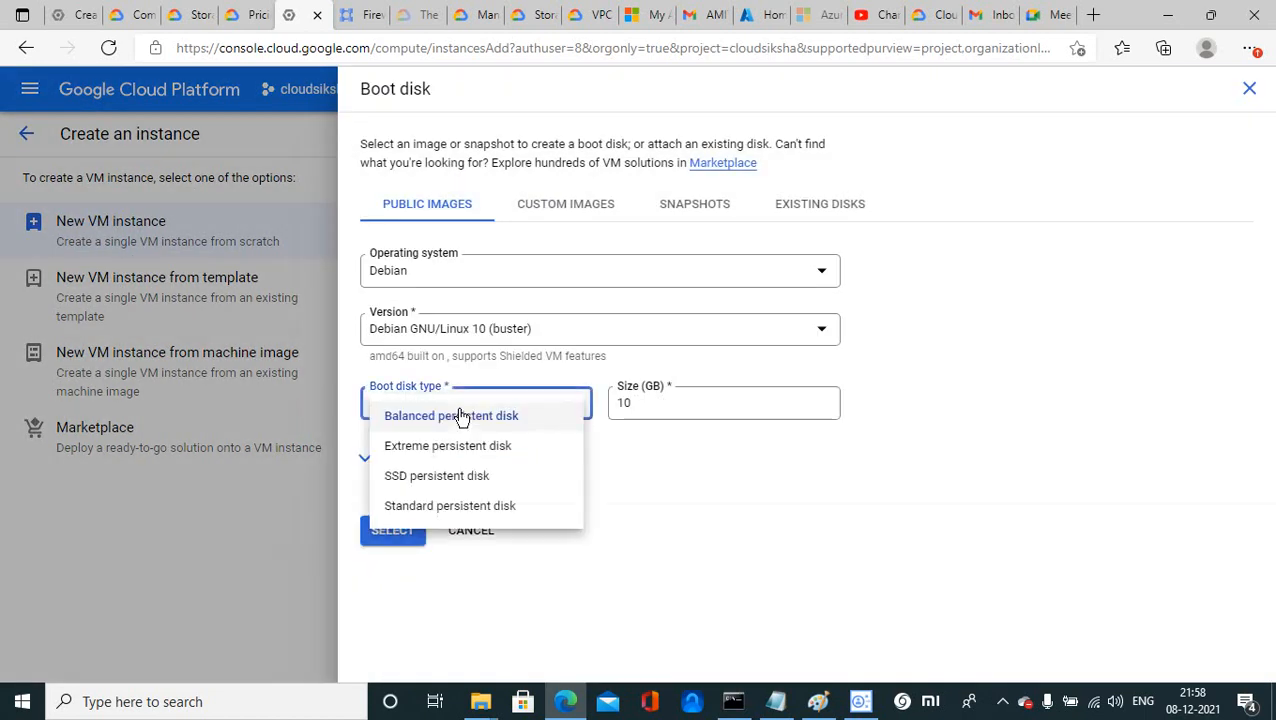
pyautogui.click(450, 452)
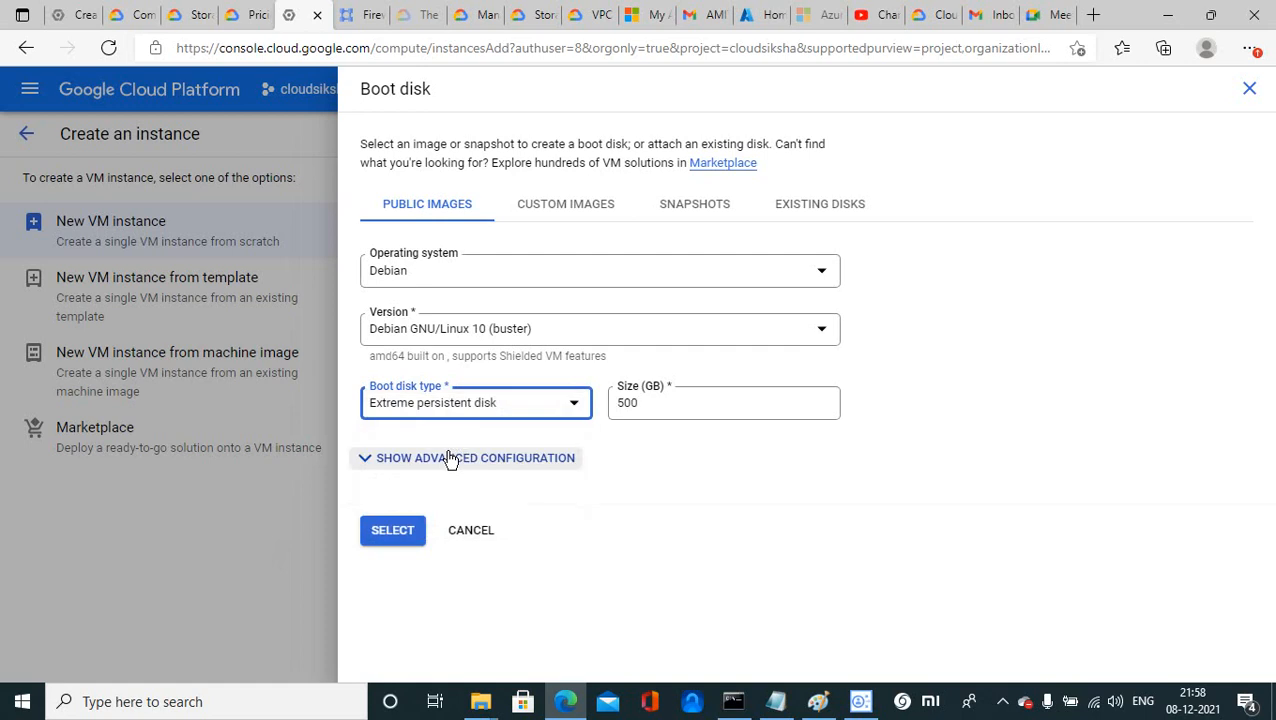
pyautogui.click(396, 536)
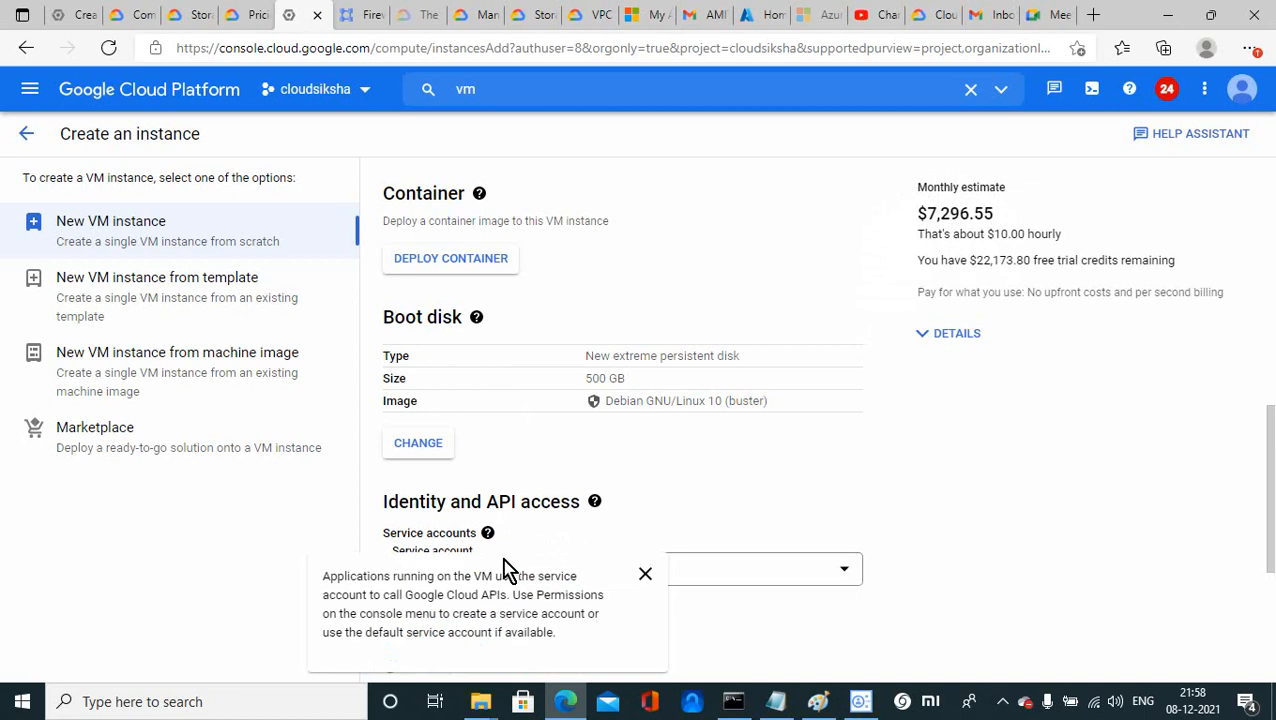
# Change the boot disk type to SSD persistent disk to compare its monthly estimate
pyautogui.click(418, 443)
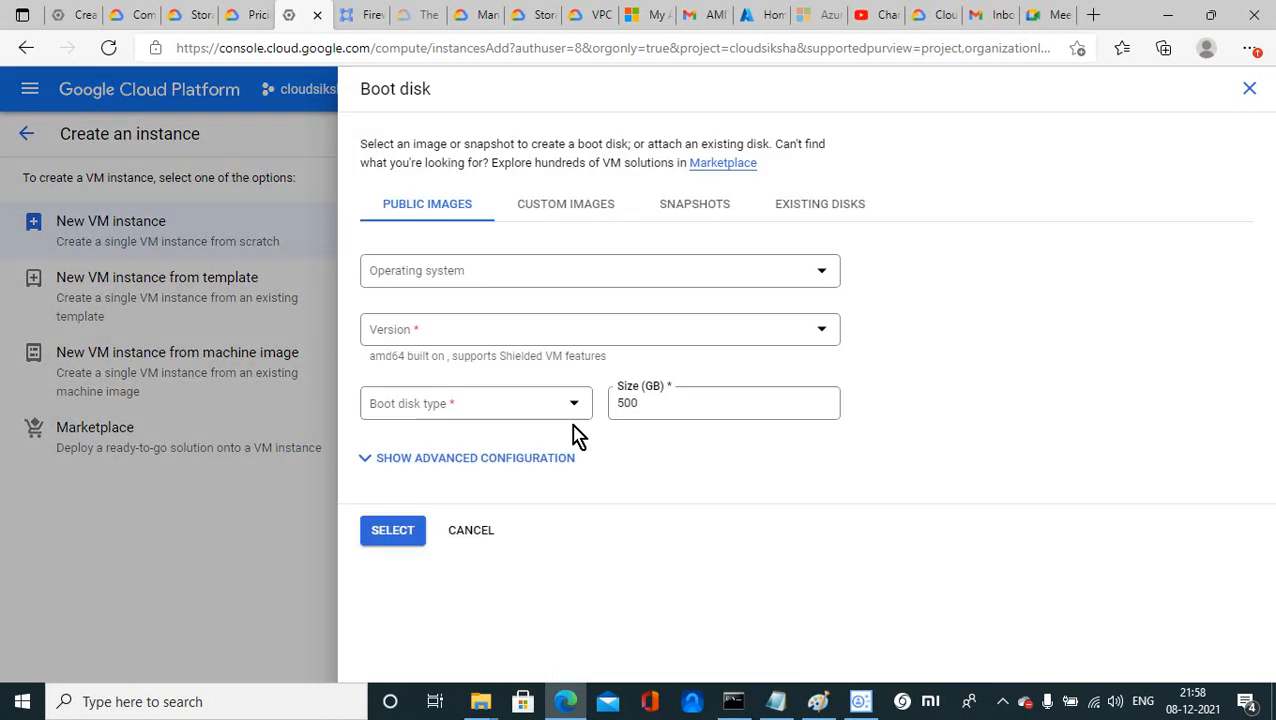
pyautogui.click(512, 405)
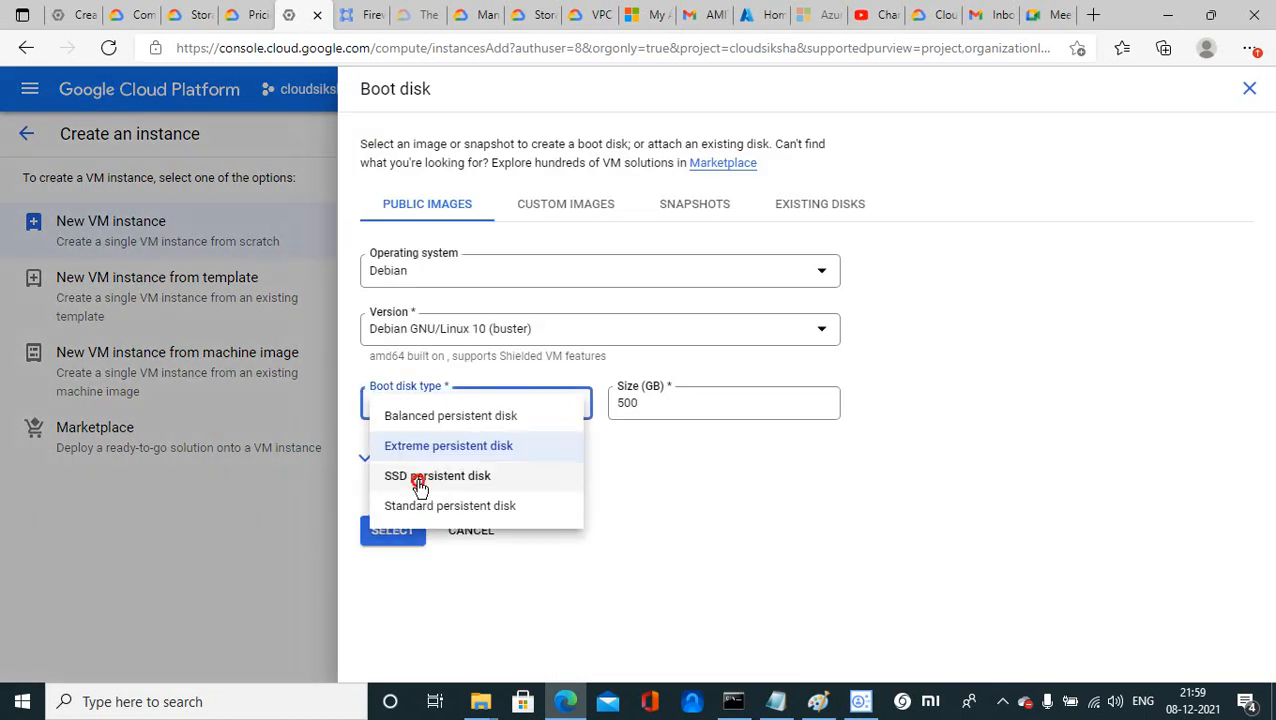
pyautogui.click(418, 477)
pyautogui.click(393, 535)
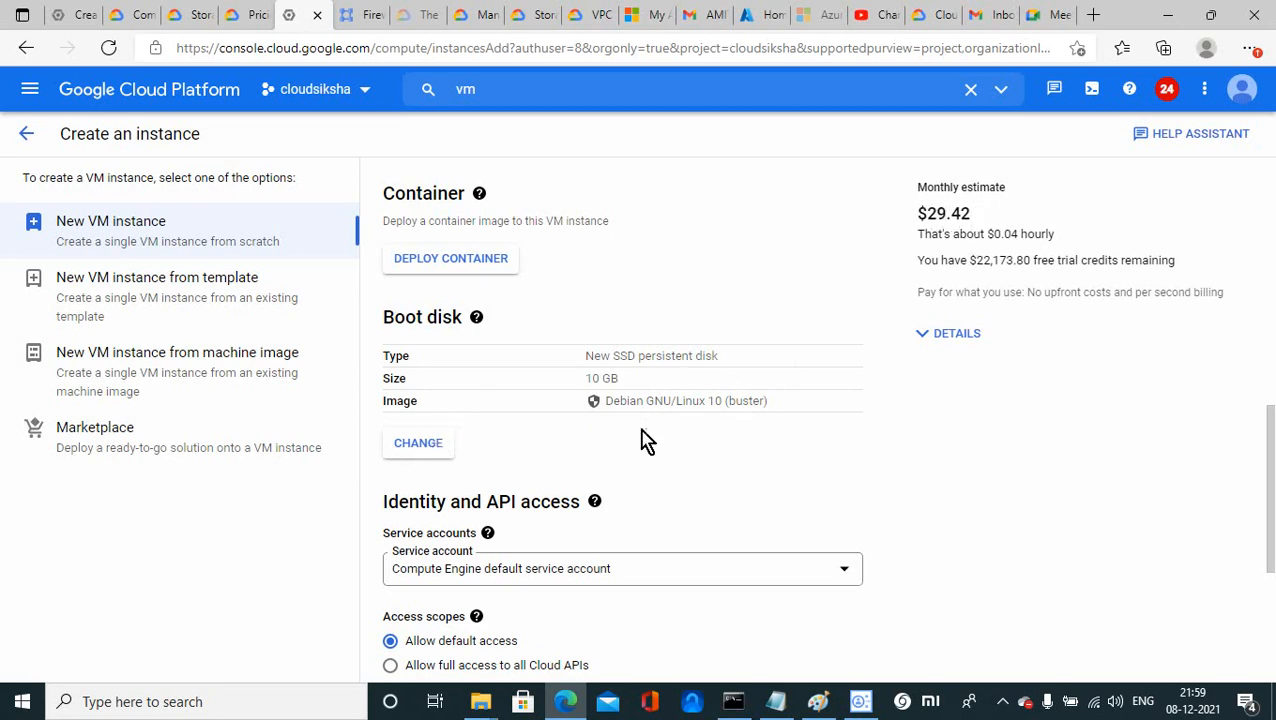
# Change the new instance's boot disk type to Standard persistent disk
pyautogui.click(421, 449)
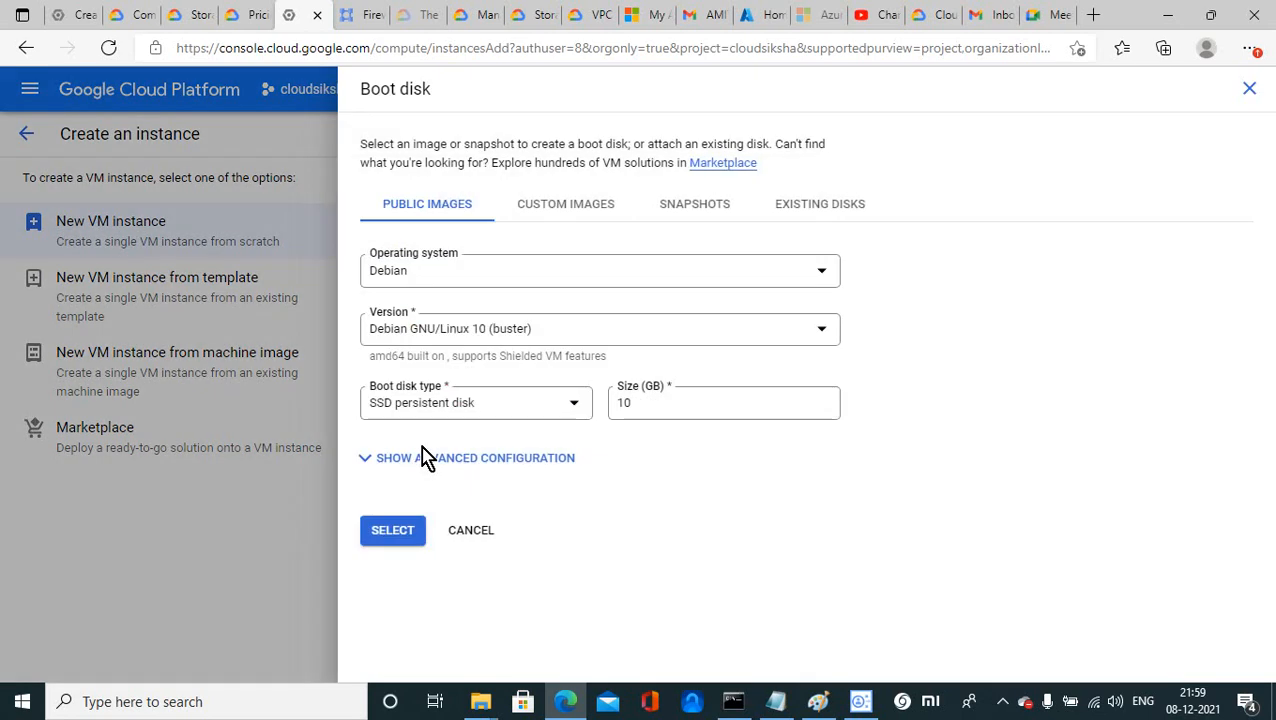
pyautogui.click(577, 412)
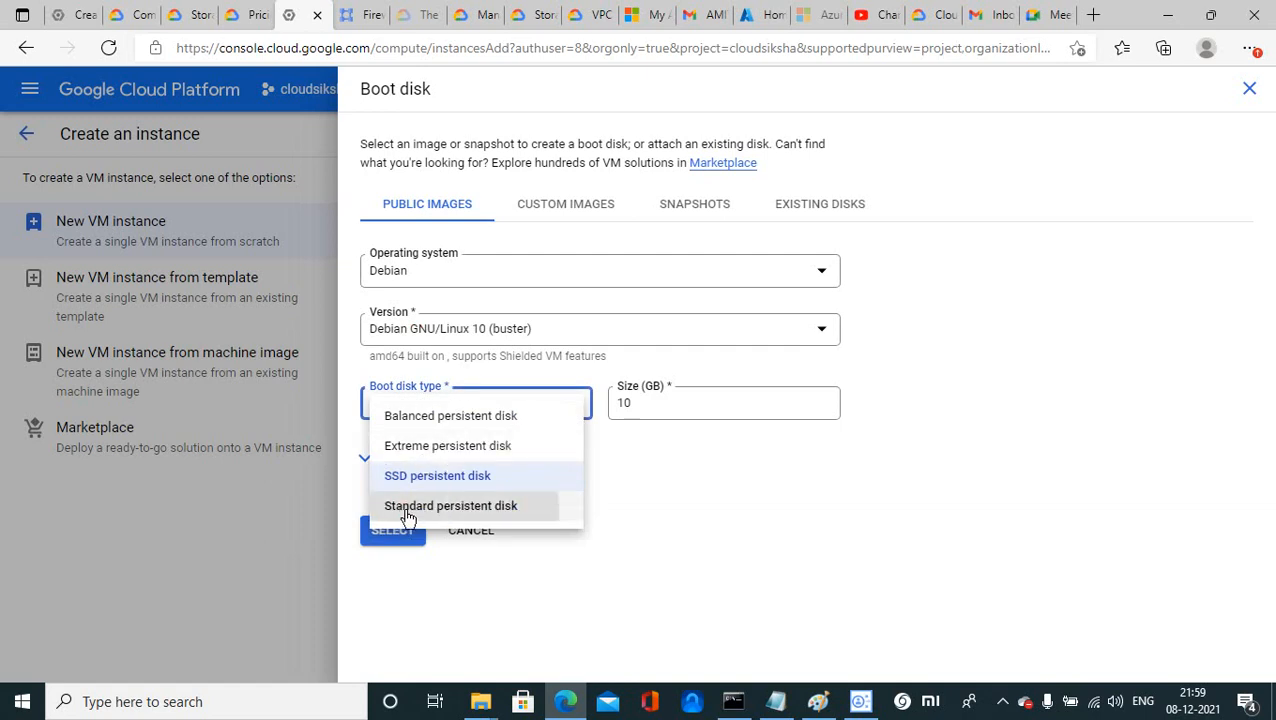
pyautogui.click(409, 507)
pyautogui.click(386, 536)
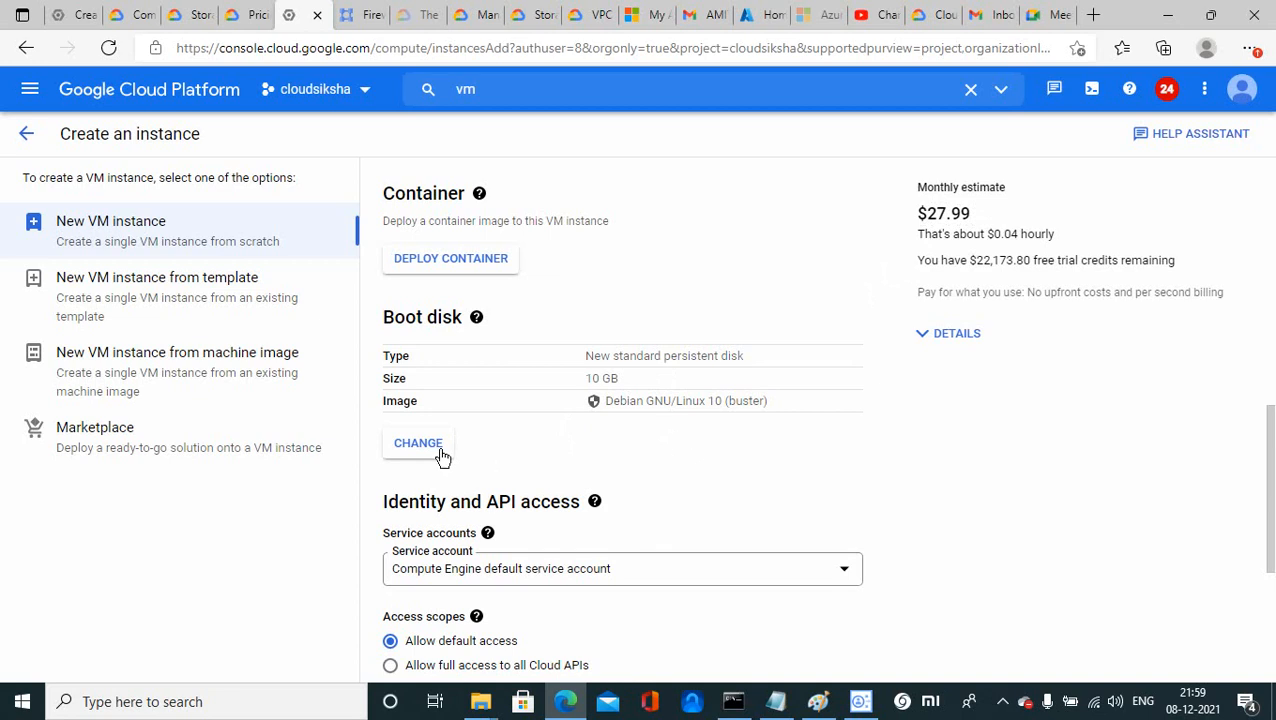
# Return to the disk creation form and examine what Standard, Balanced and SSD disks are each optimized for in the disk type comparison
pyautogui.click(60, 15)
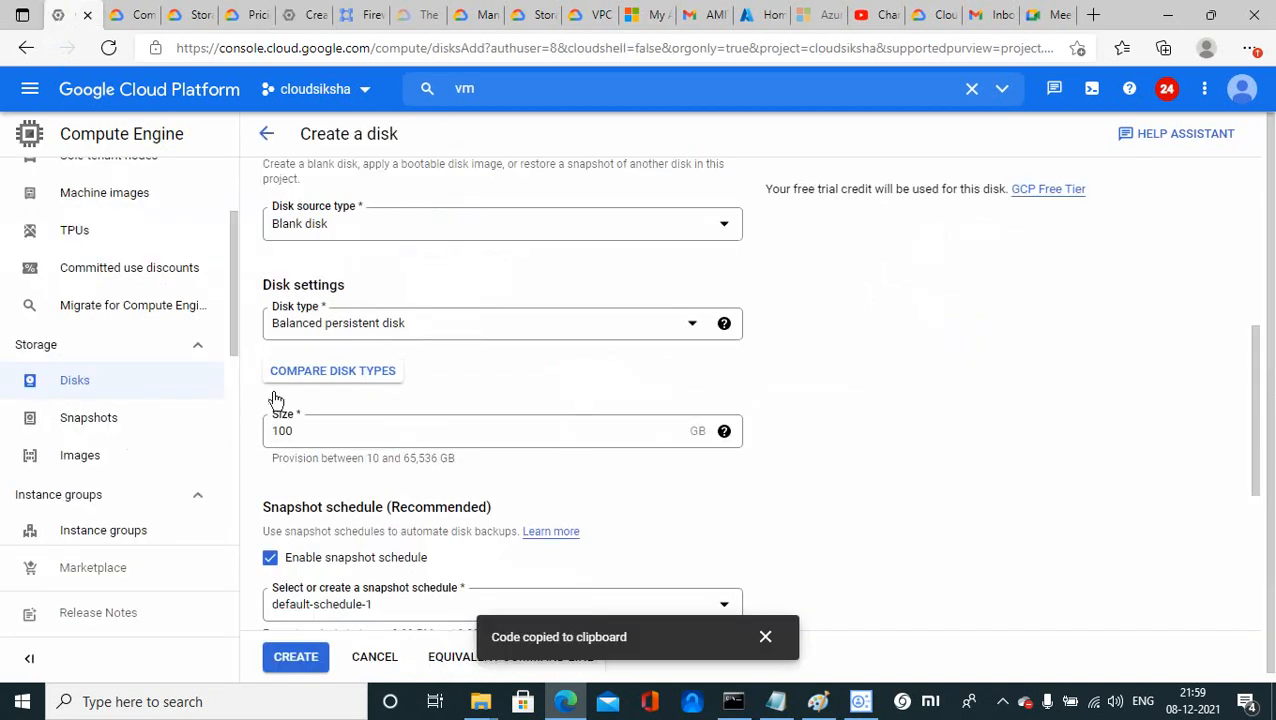
pyautogui.click(307, 371)
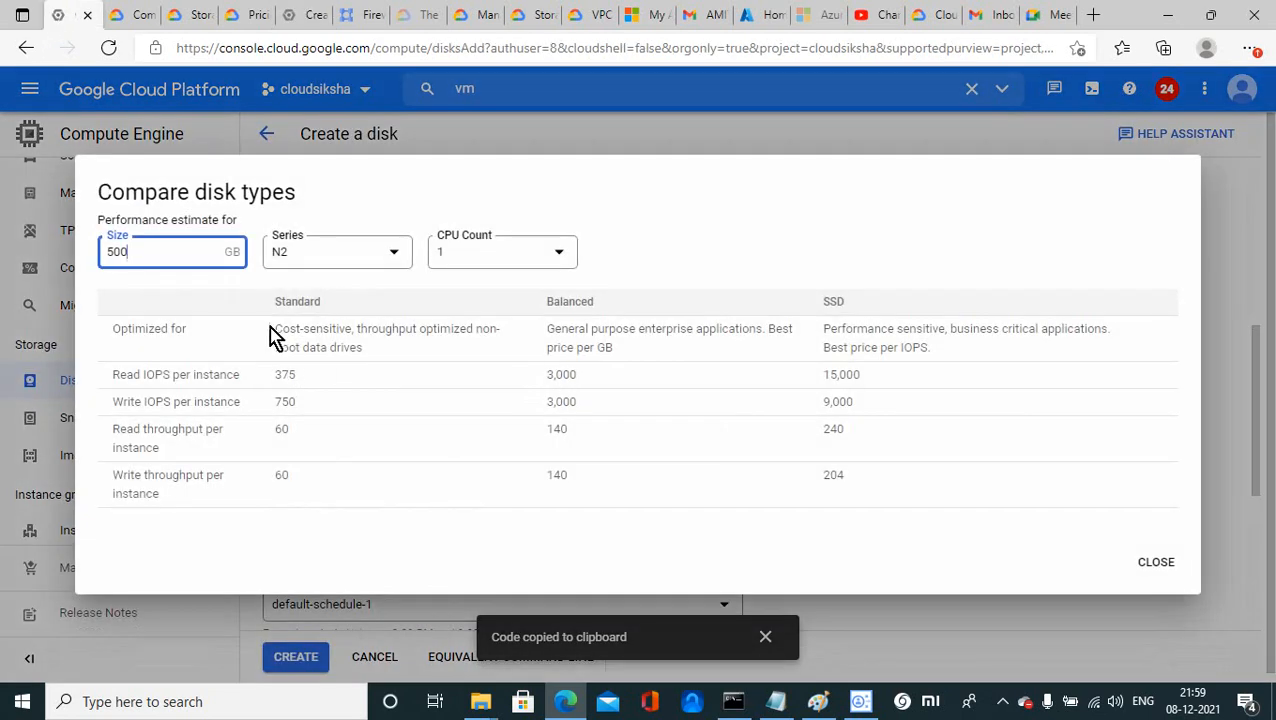
pyautogui.moveTo(275, 329); pyautogui.dragTo(390, 345)
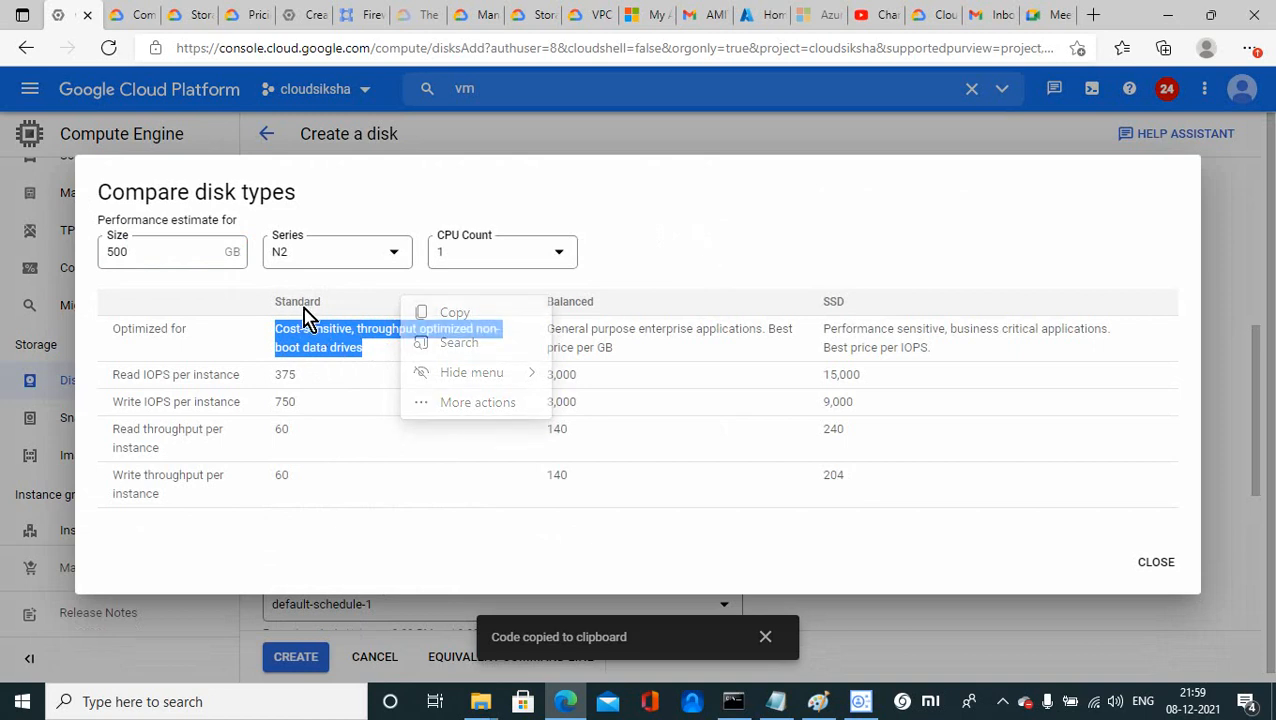
pyautogui.click(708, 262)
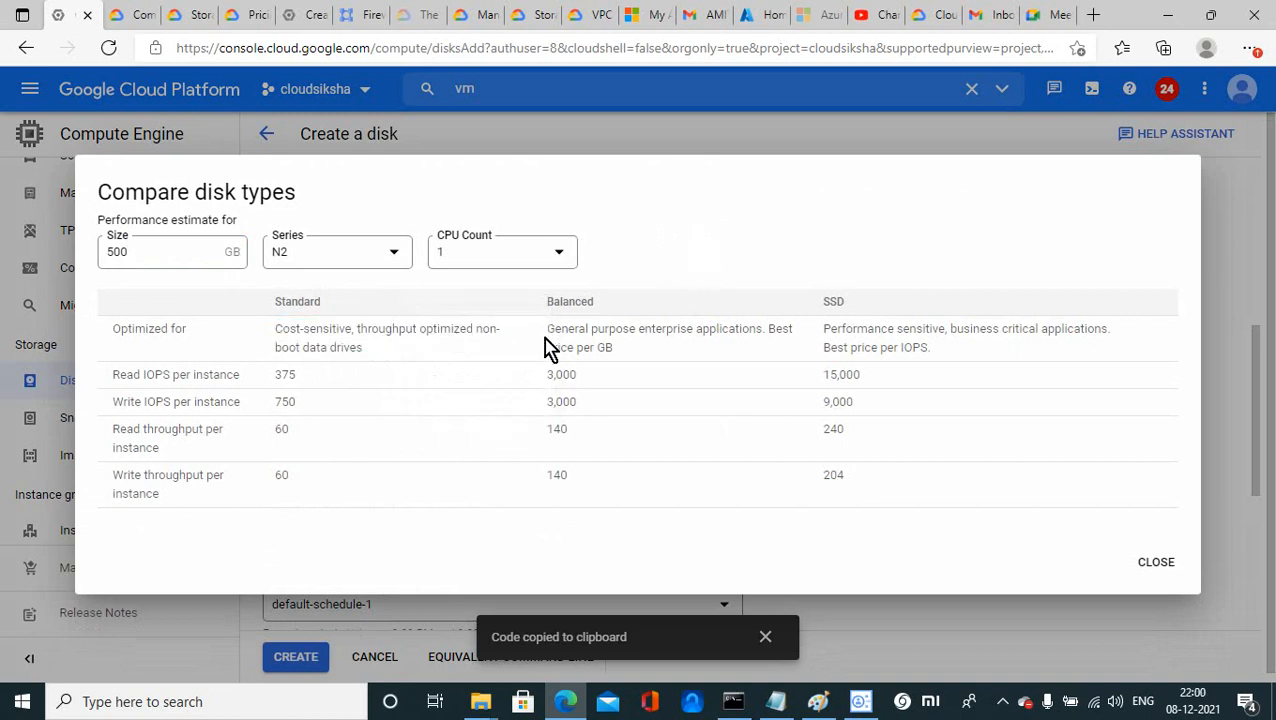
pyautogui.moveTo(546, 335)
pyautogui.mouseDown()
pyautogui.moveTo(777, 330)
pyautogui.moveTo(742, 352)
pyautogui.moveTo(630, 354)
pyautogui.mouseUp()
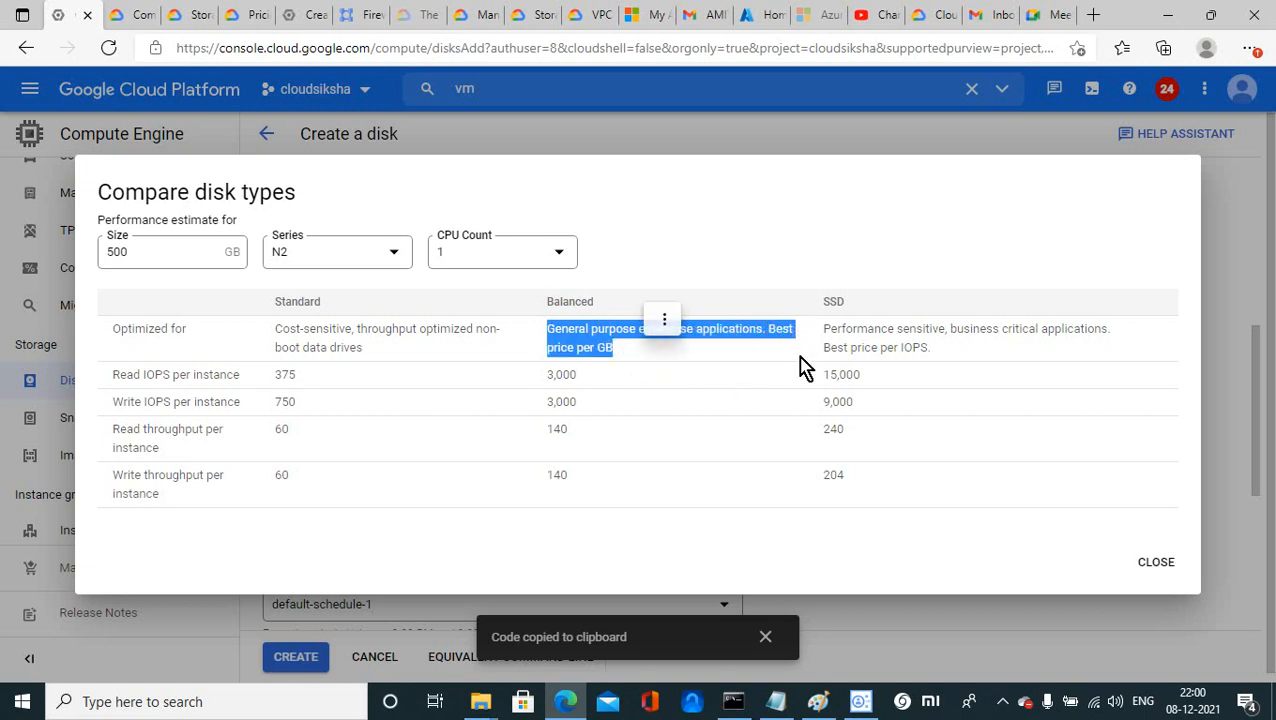
pyautogui.click(906, 266)
pyautogui.moveTo(818, 333); pyautogui.dragTo(948, 362)
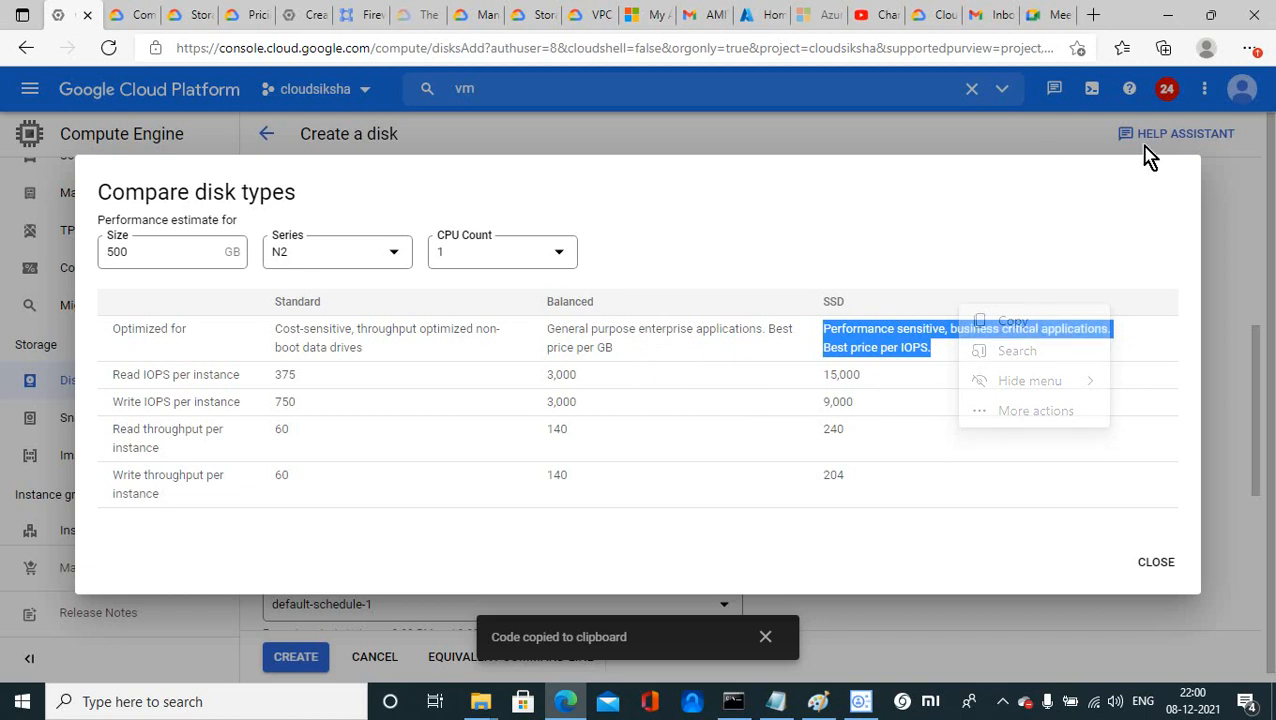
pyautogui.click(994, 137)
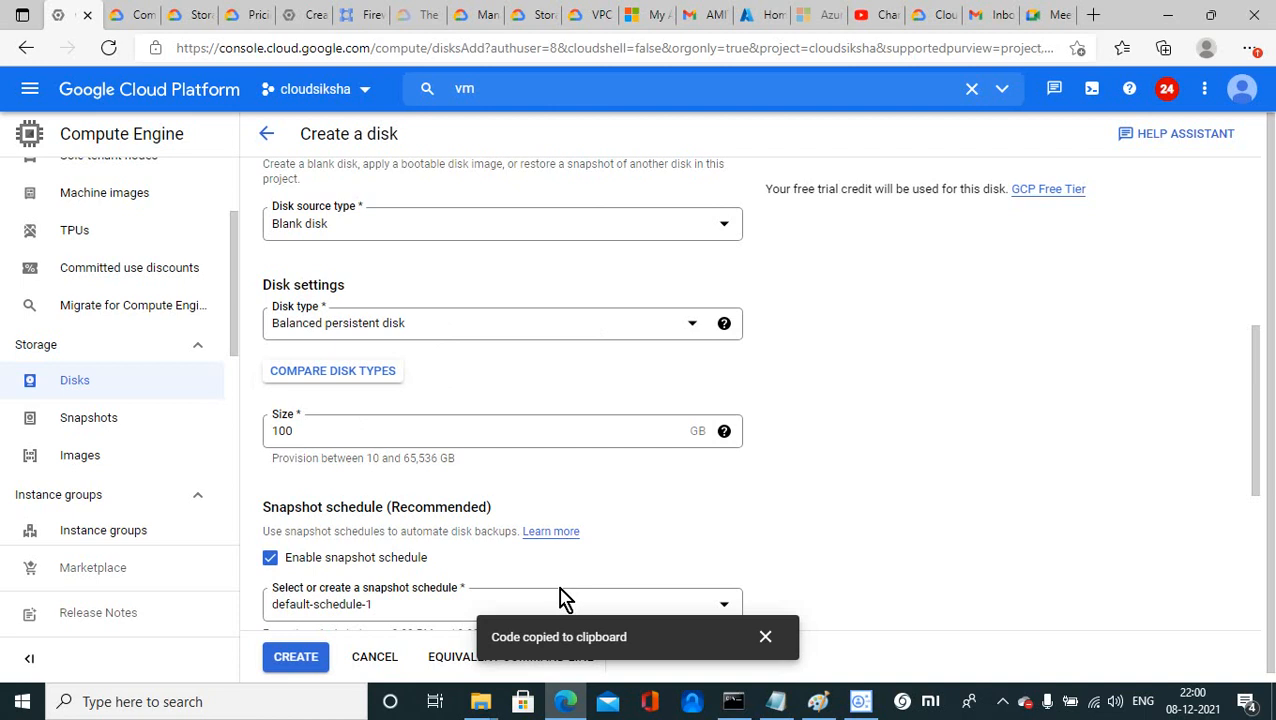
pyautogui.click(1003, 702)
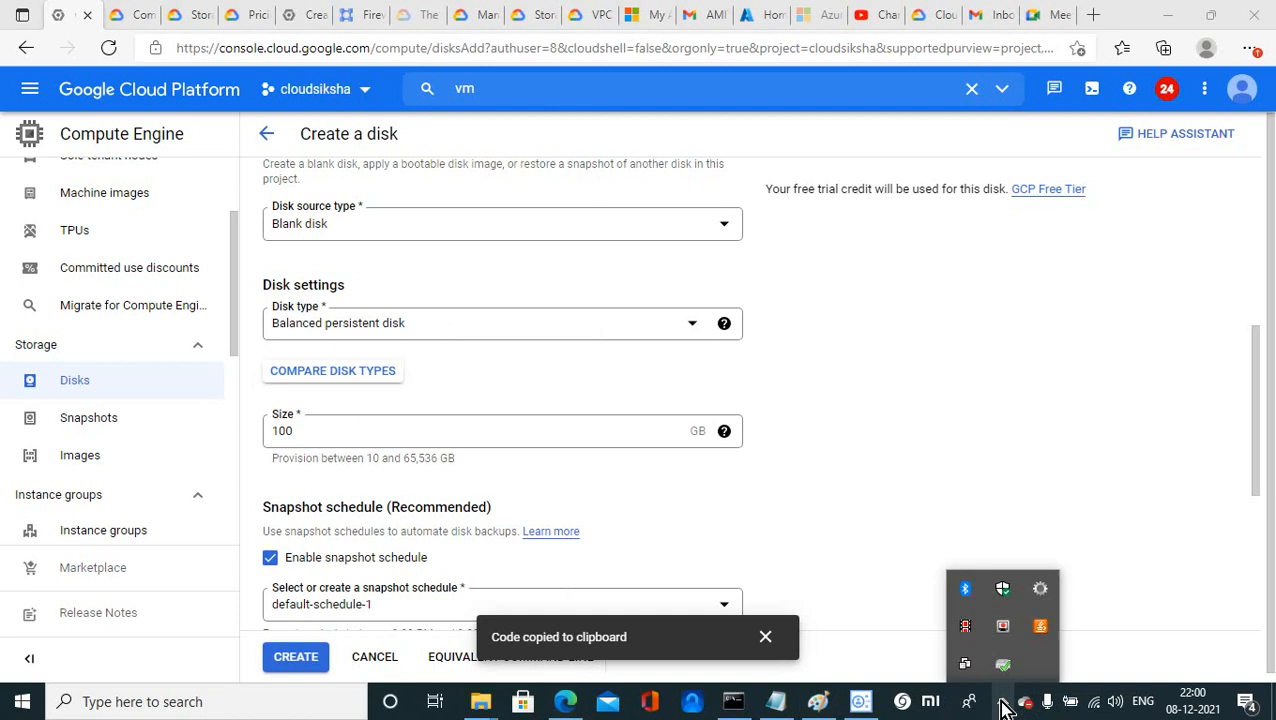